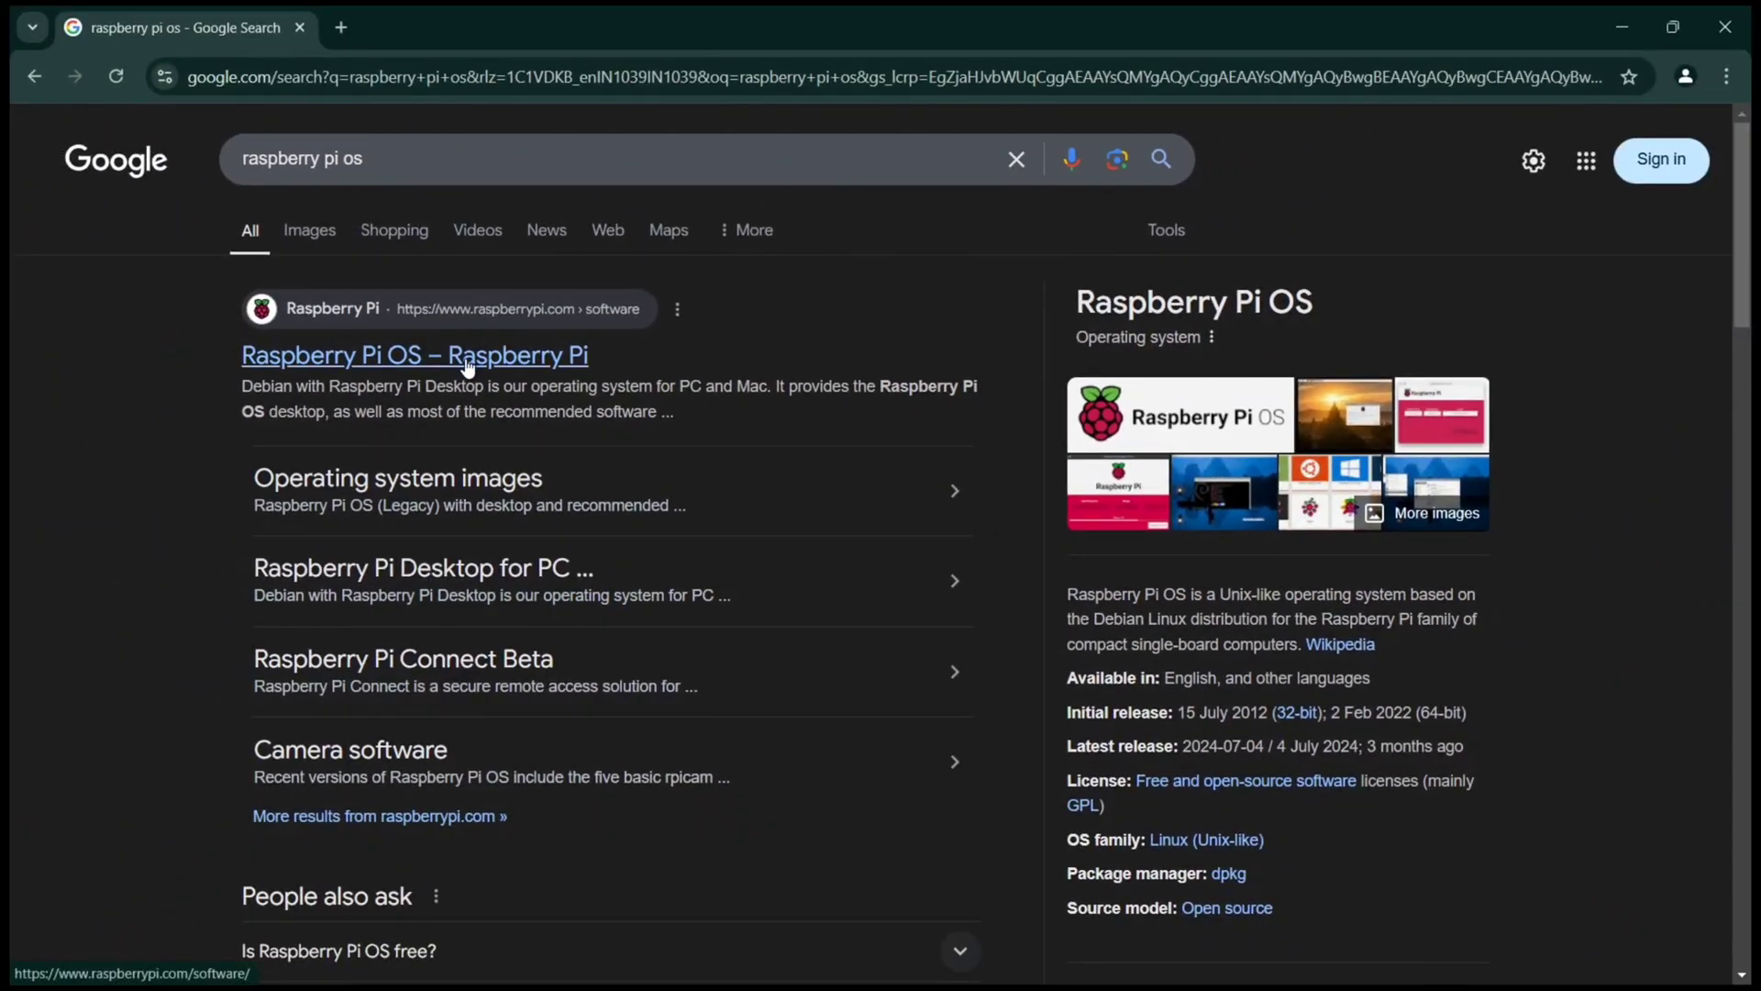
Step: Open the official Raspberry Pi OS software page and scroll down to its download options
left_click(468, 365)
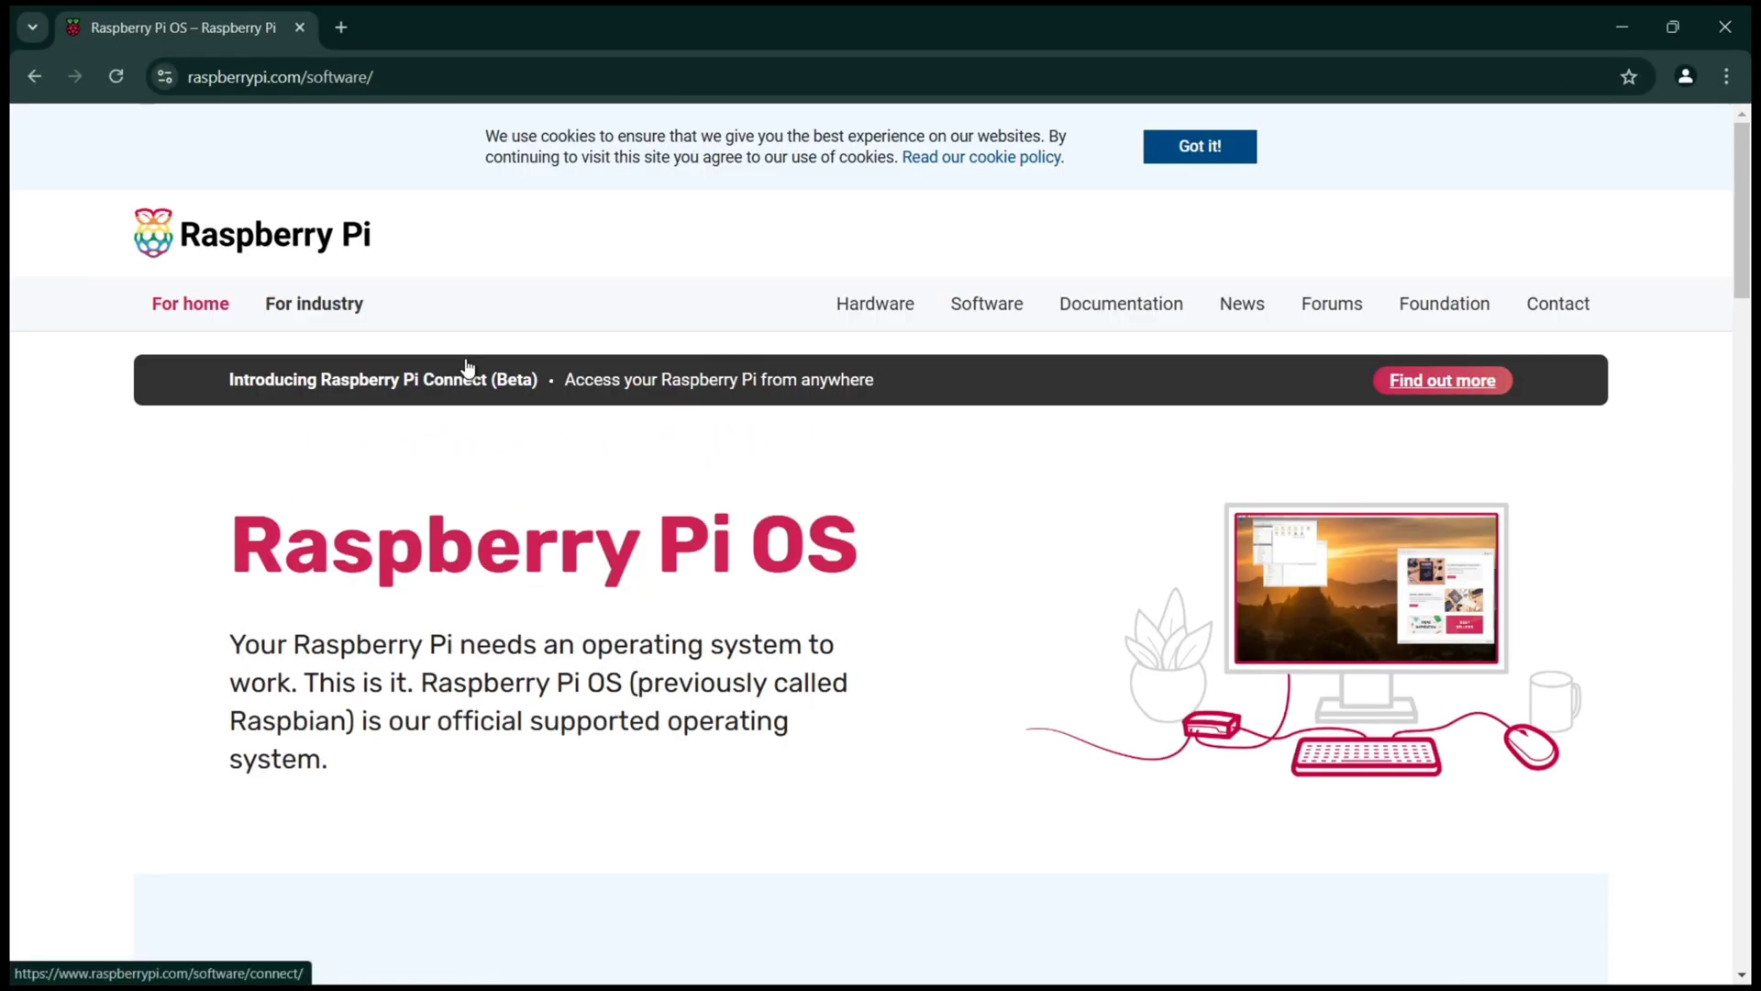
scroll(562, 374, "down", 1)
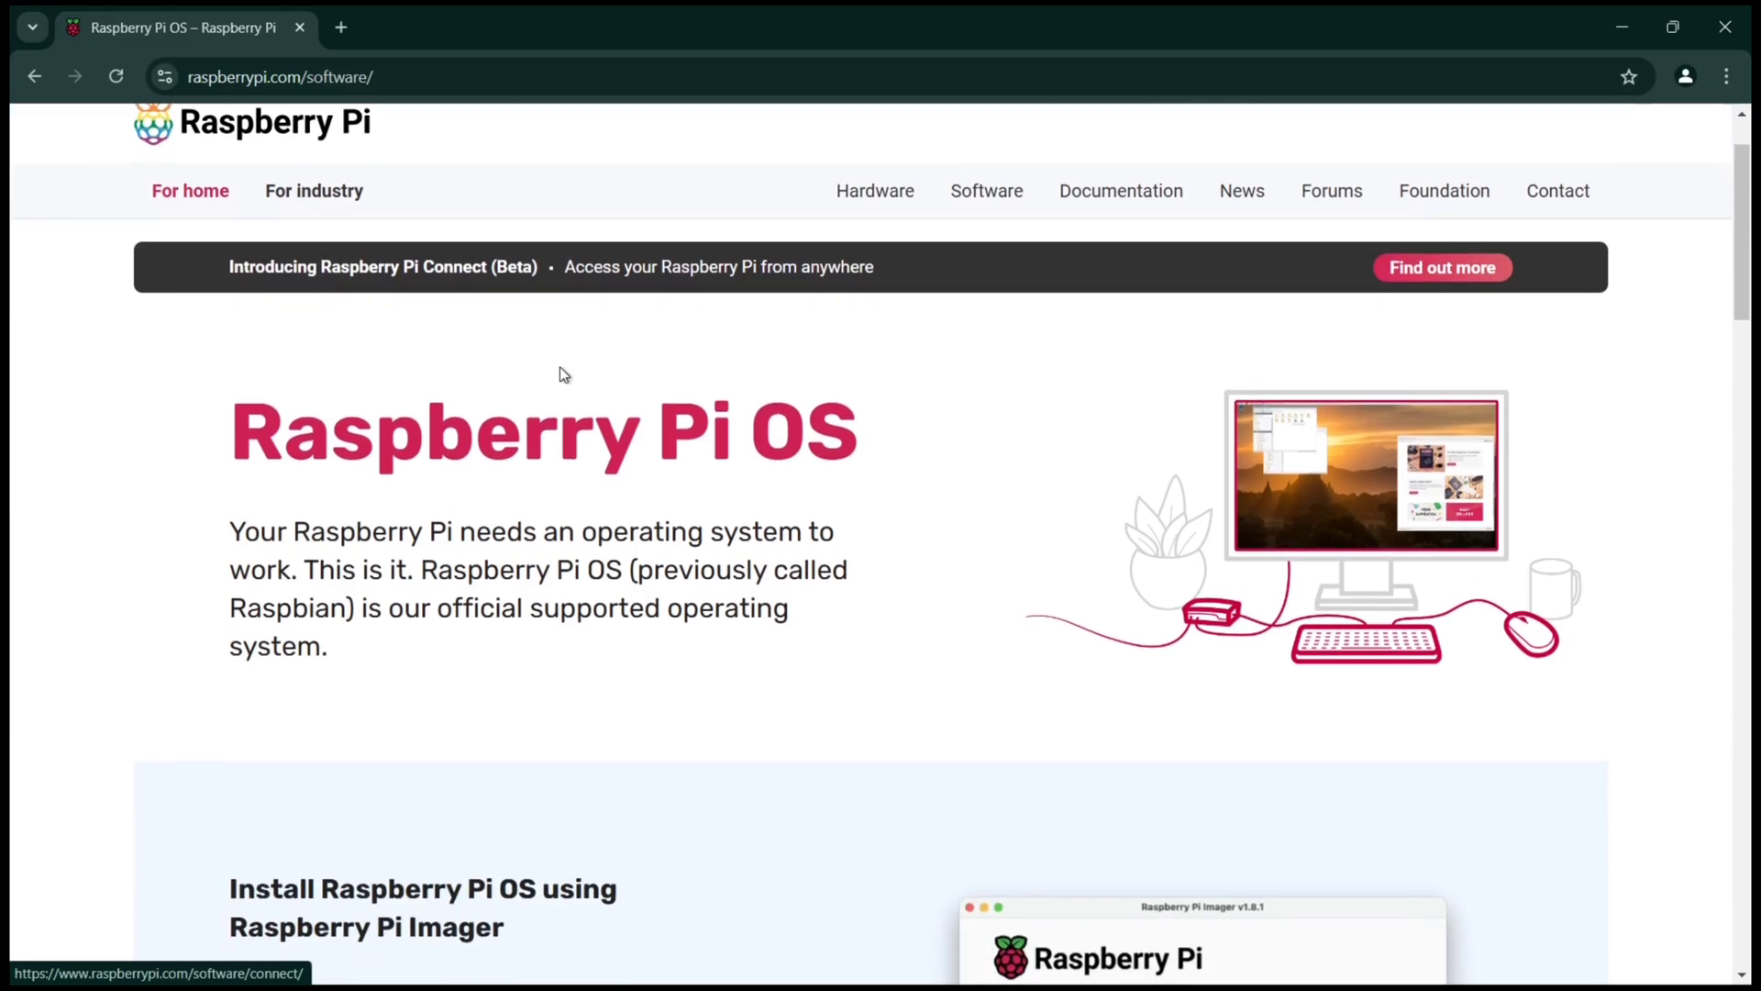
scroll(1055, 323, "up", 1)
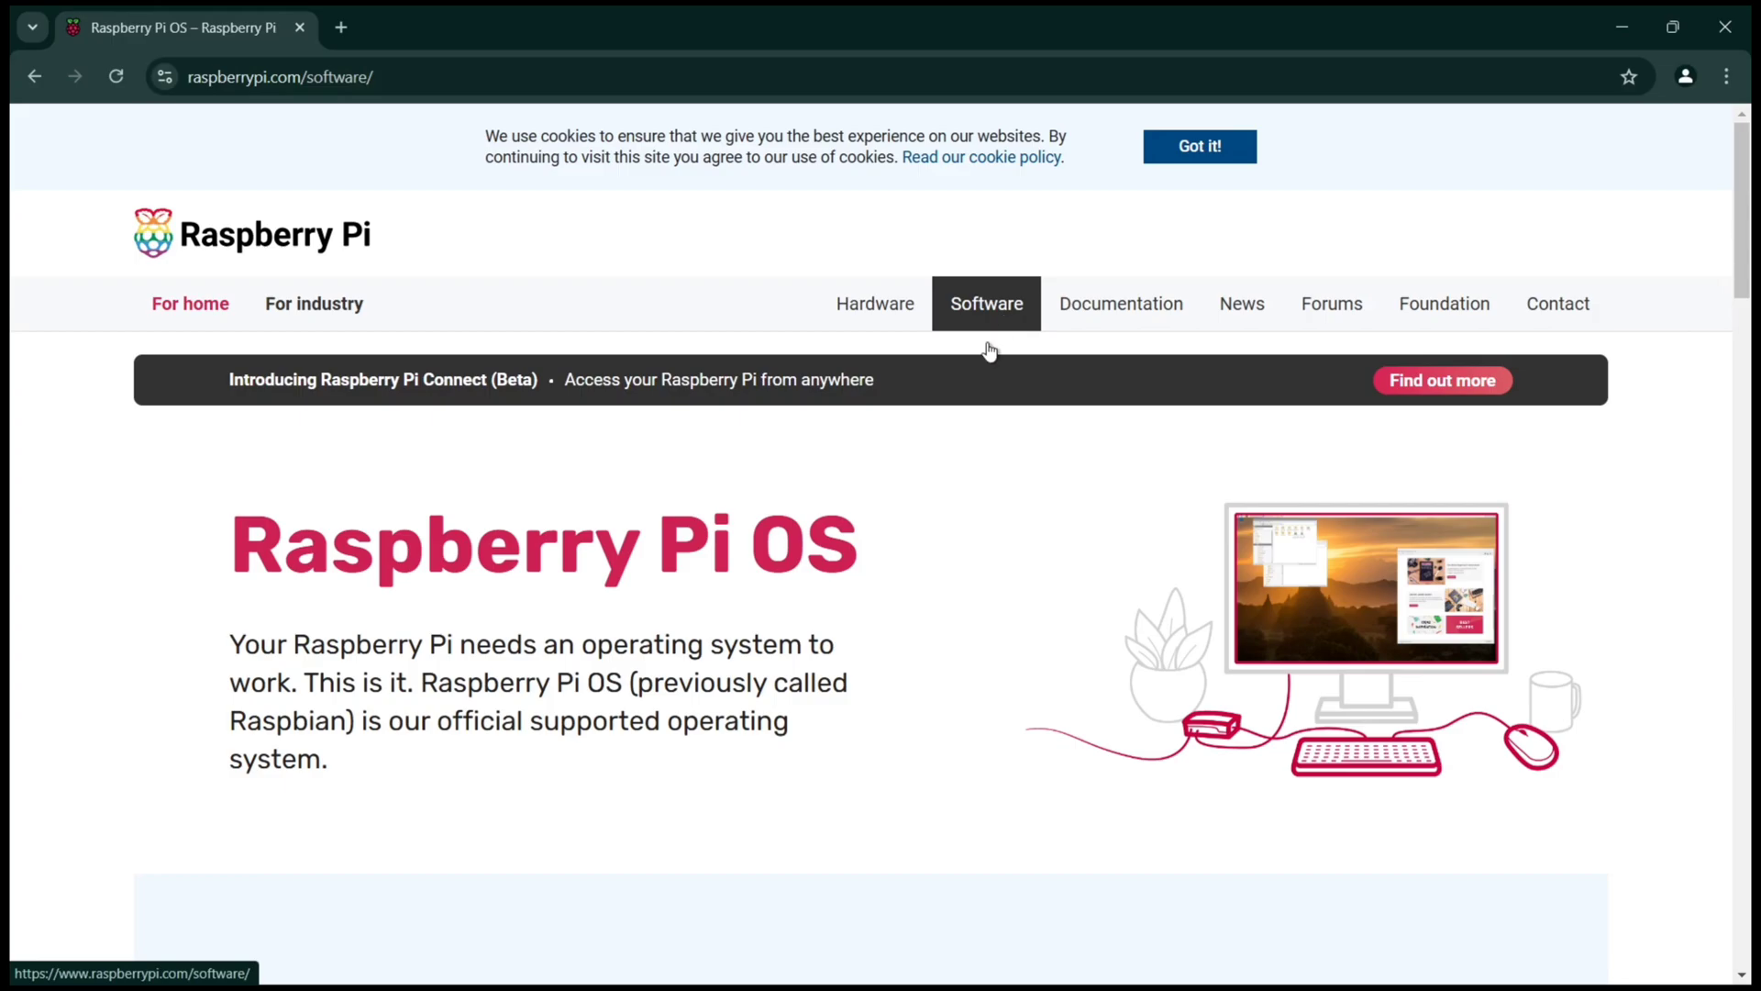
scroll(895, 486, "down", 5)
scroll(895, 486, "up", 3)
scroll(896, 486, "down", 4)
scroll(896, 481, "down", 3)
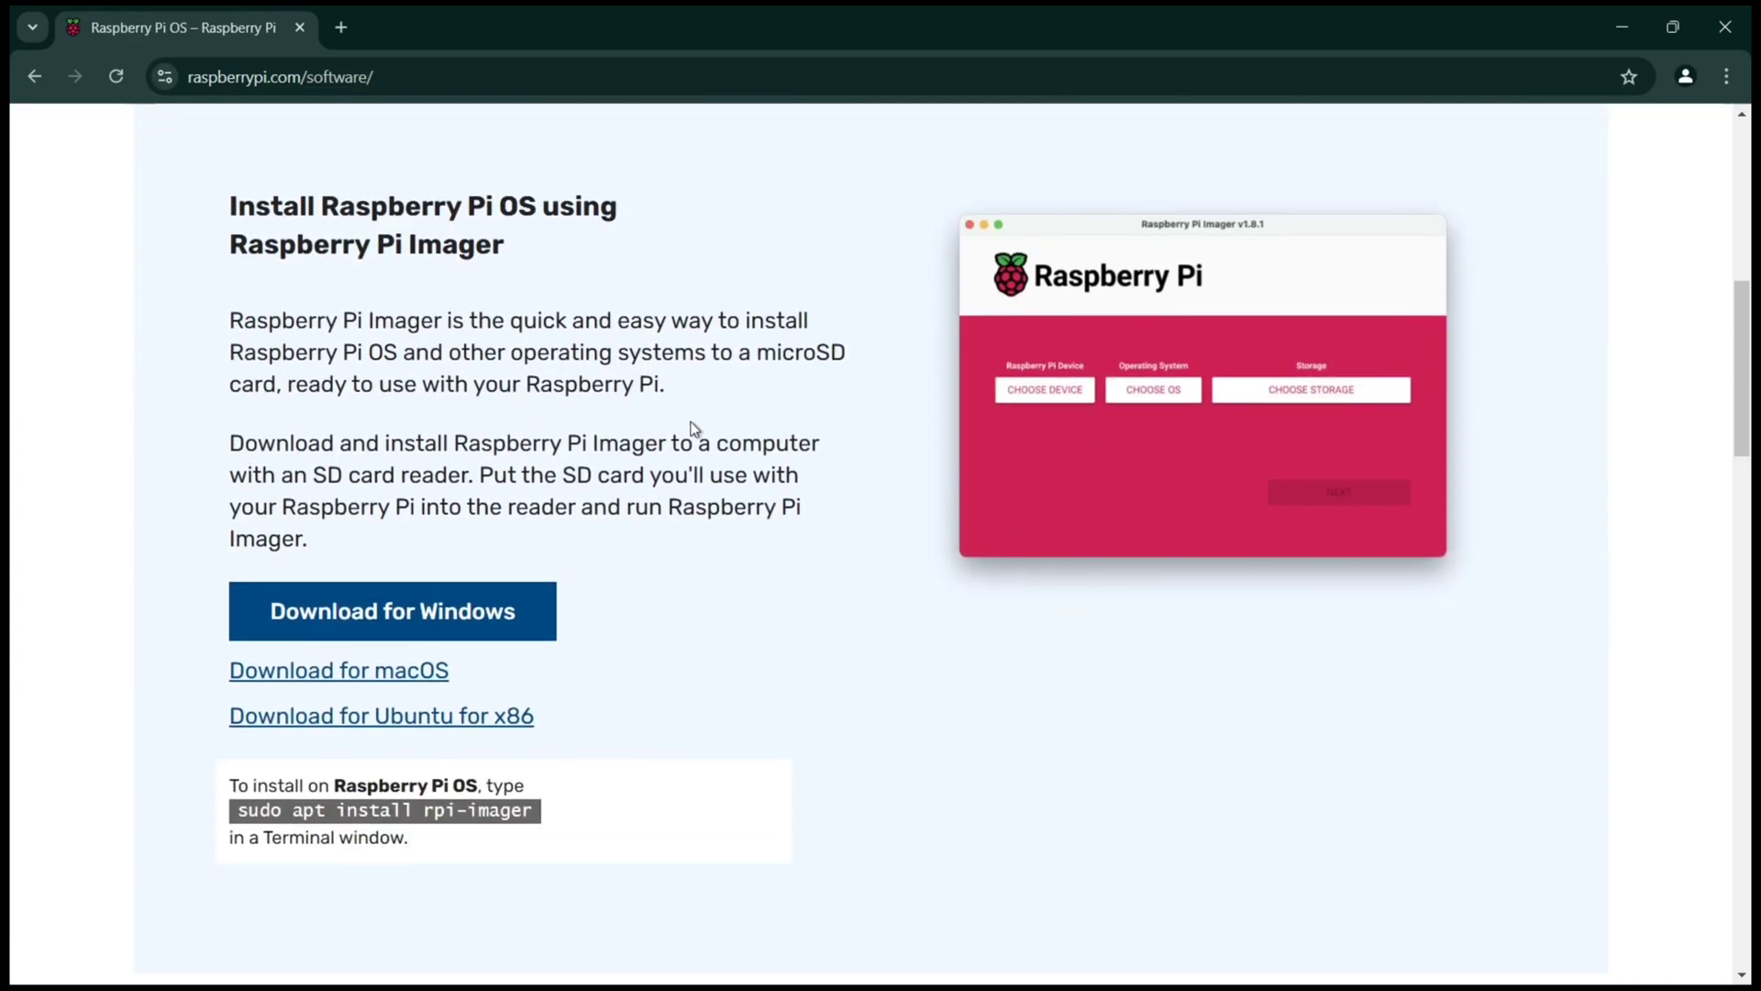
scroll(611, 362, "down", 6)
scroll(611, 362, "down", 2)
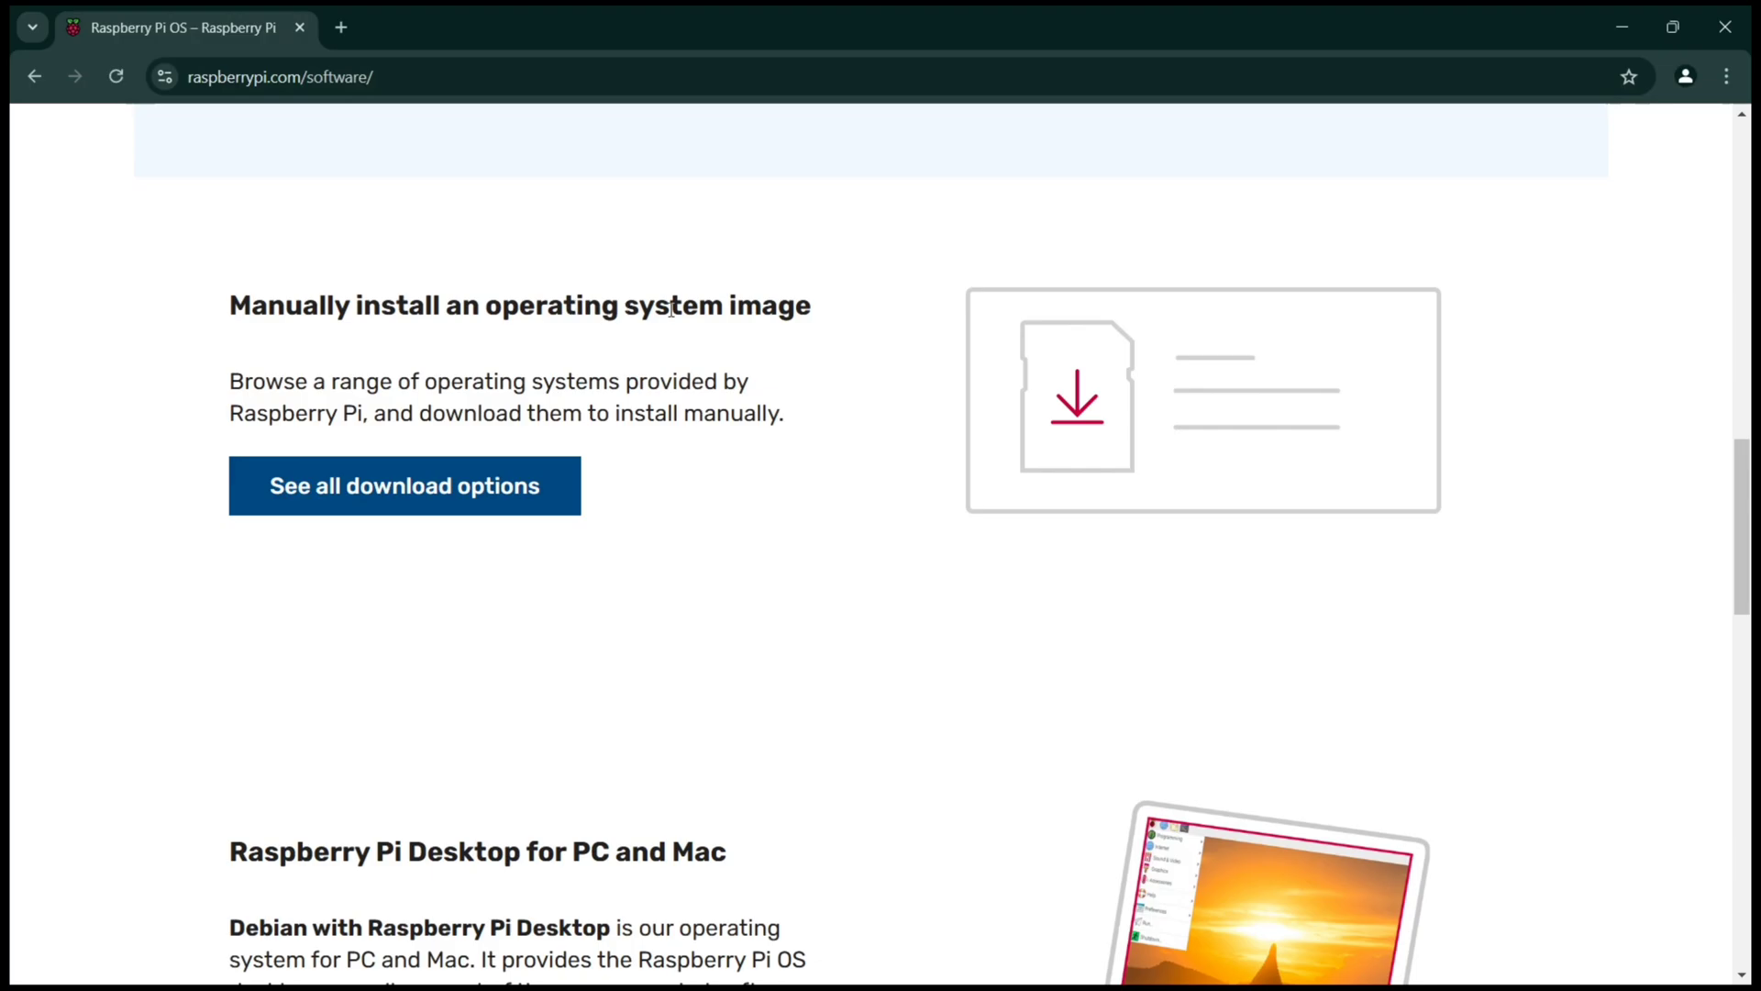
scroll(510, 363, "down", 1)
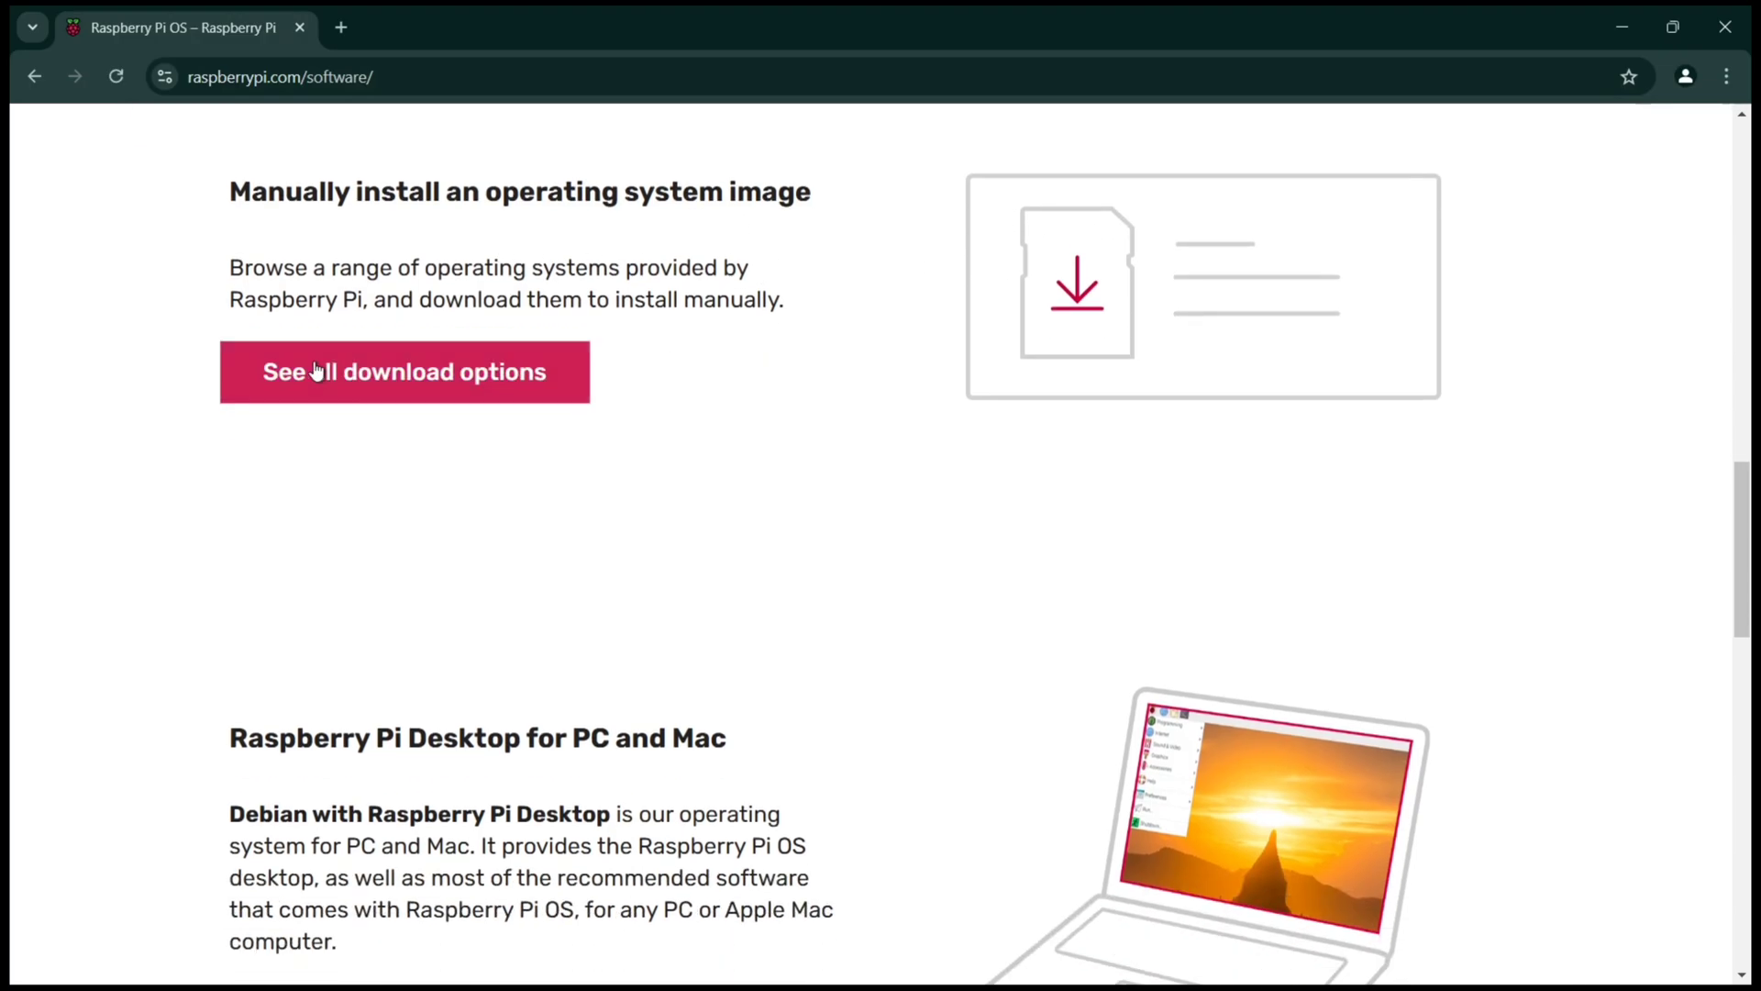
Step: Open the full list of OS download options and scroll to Raspberry Pi Desktop
left_click(454, 377)
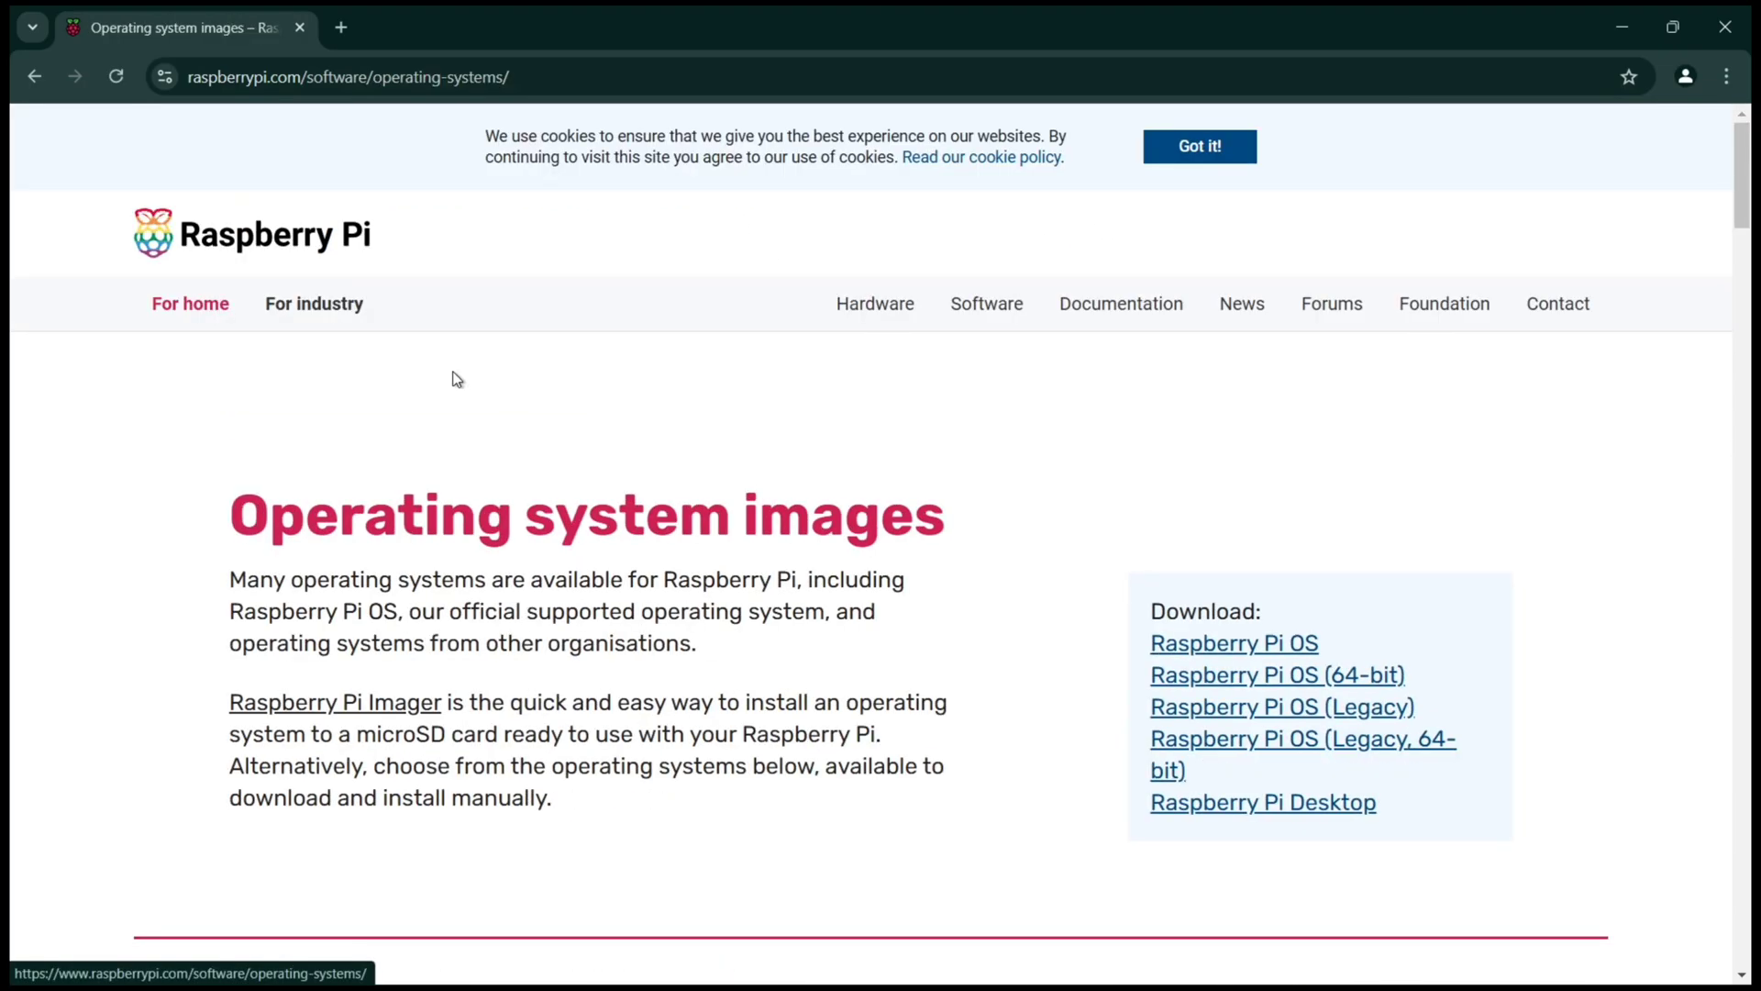
scroll(454, 375, "down", 5)
scroll(454, 371, "down", 3)
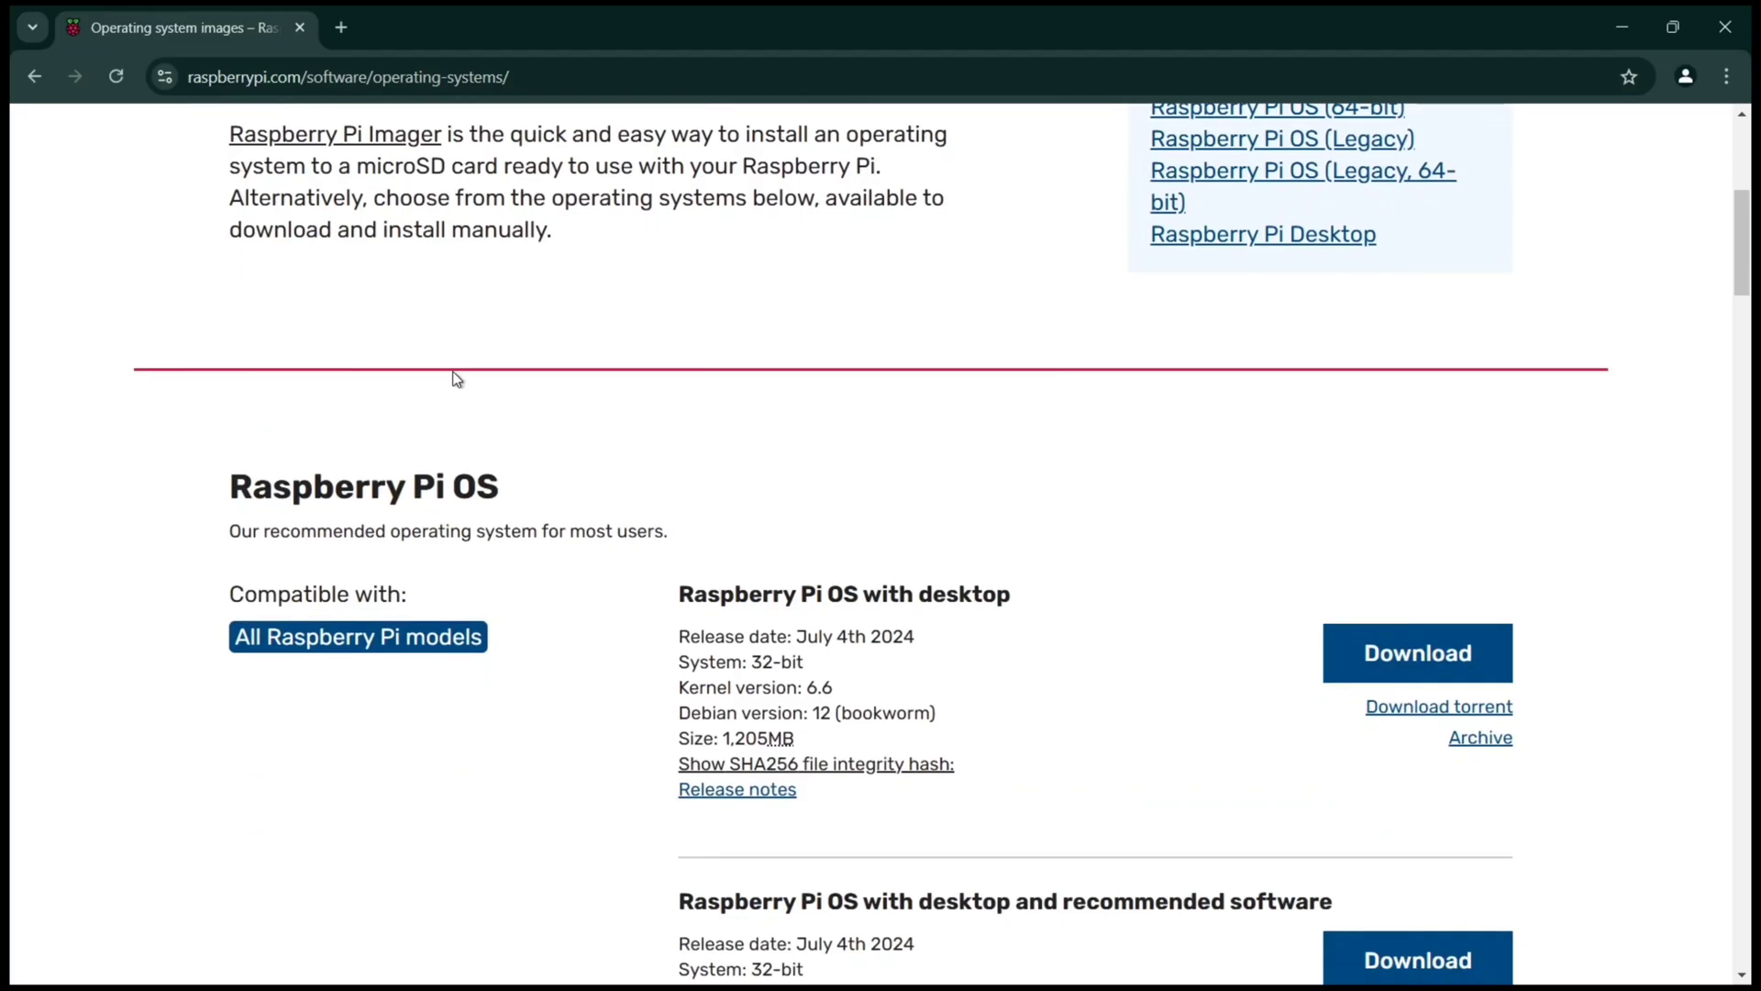
scroll(456, 378, "down", 3)
scroll(456, 378, "down", 15)
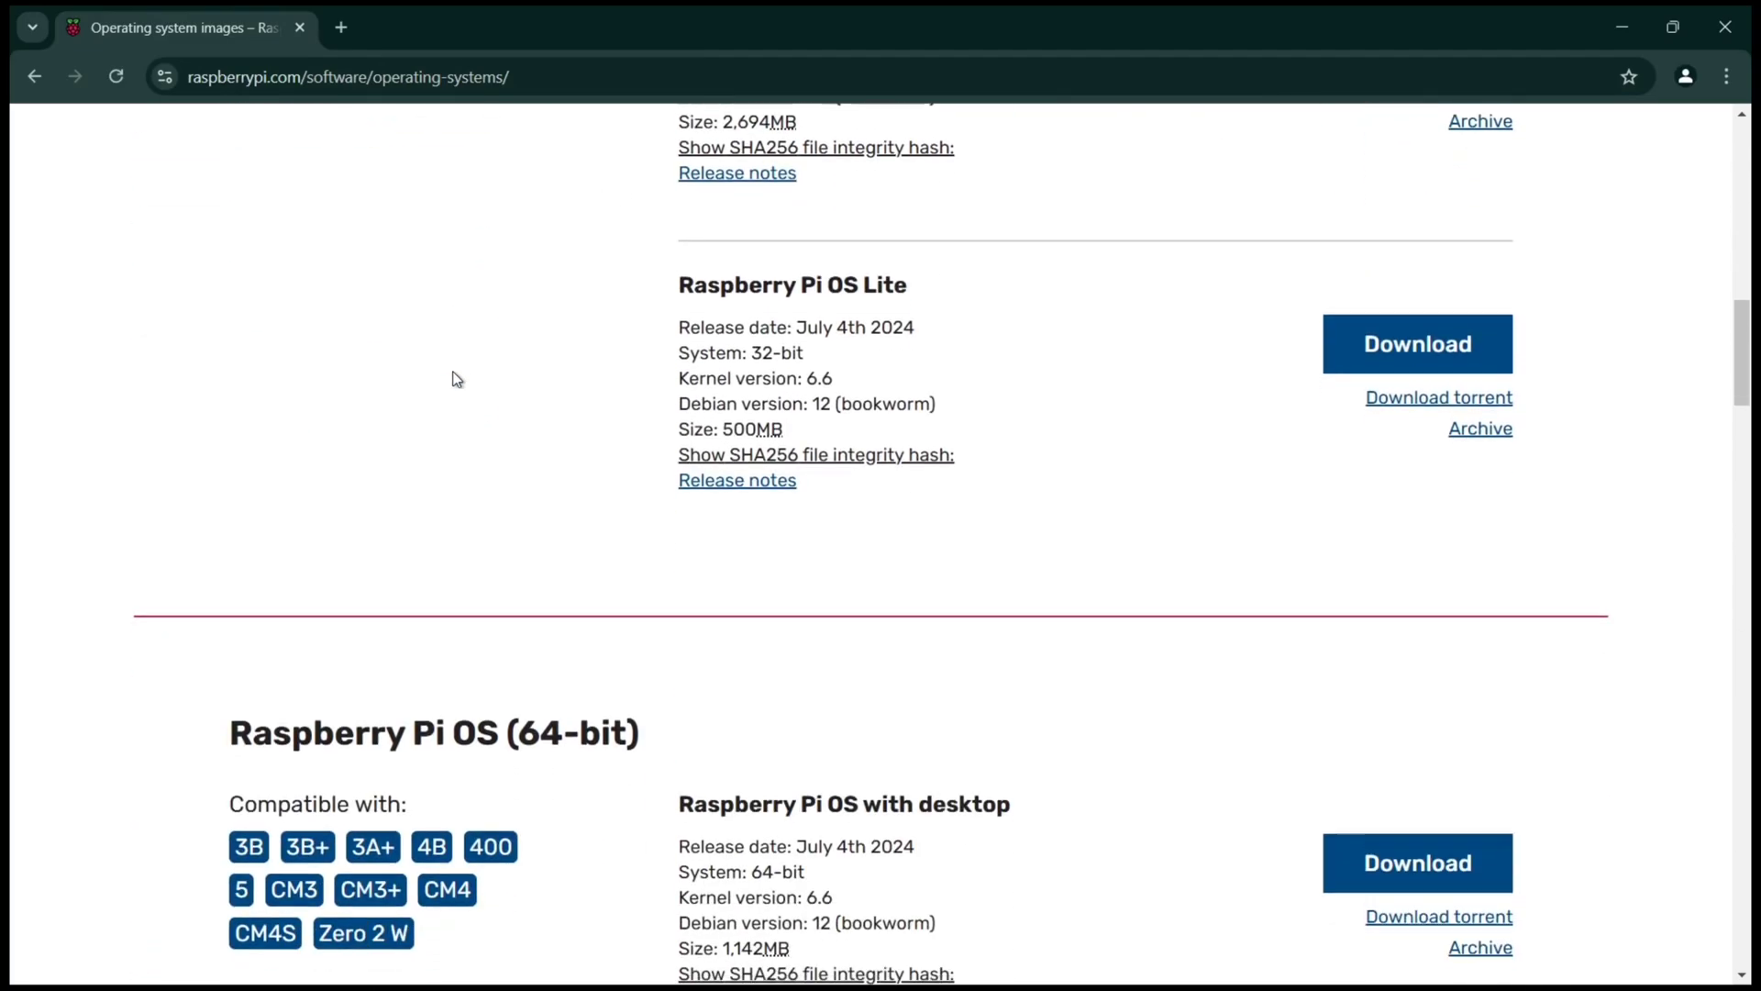
scroll(456, 378, "down", 20)
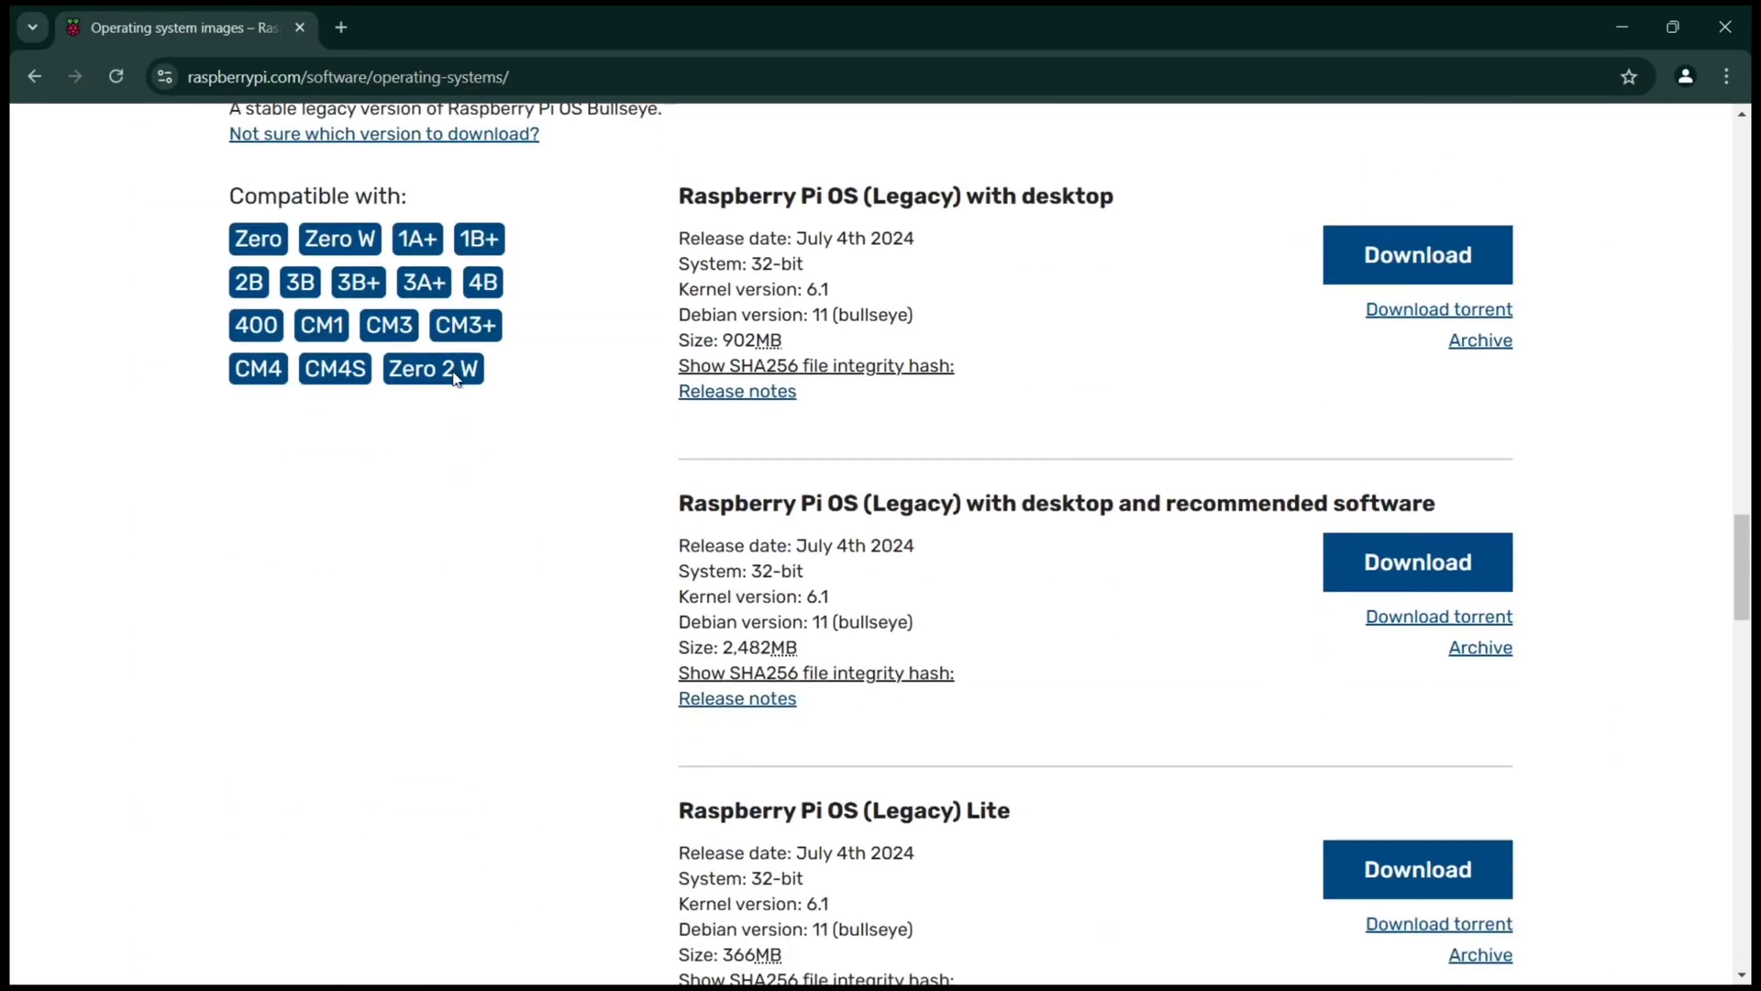
scroll(456, 378, "down", 6)
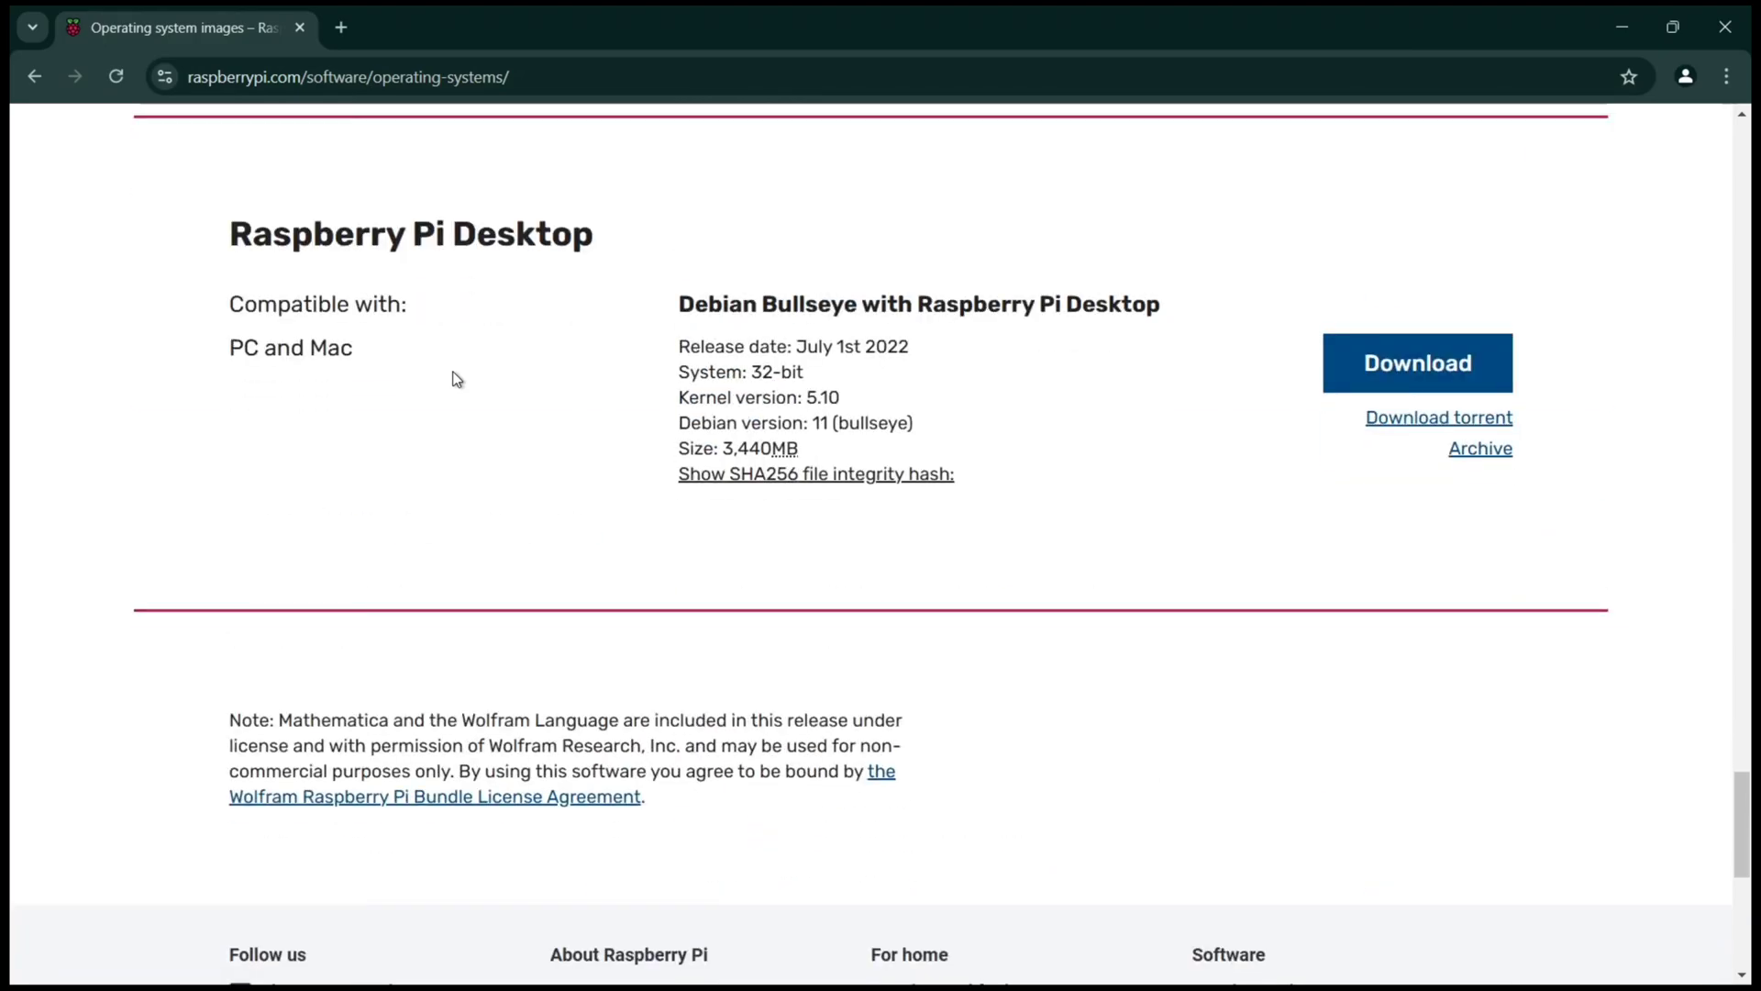
Step: Download the 3.4 GB Raspberry Pi Desktop ISO for PC and check its progress
scroll(311, 406, "up", 3)
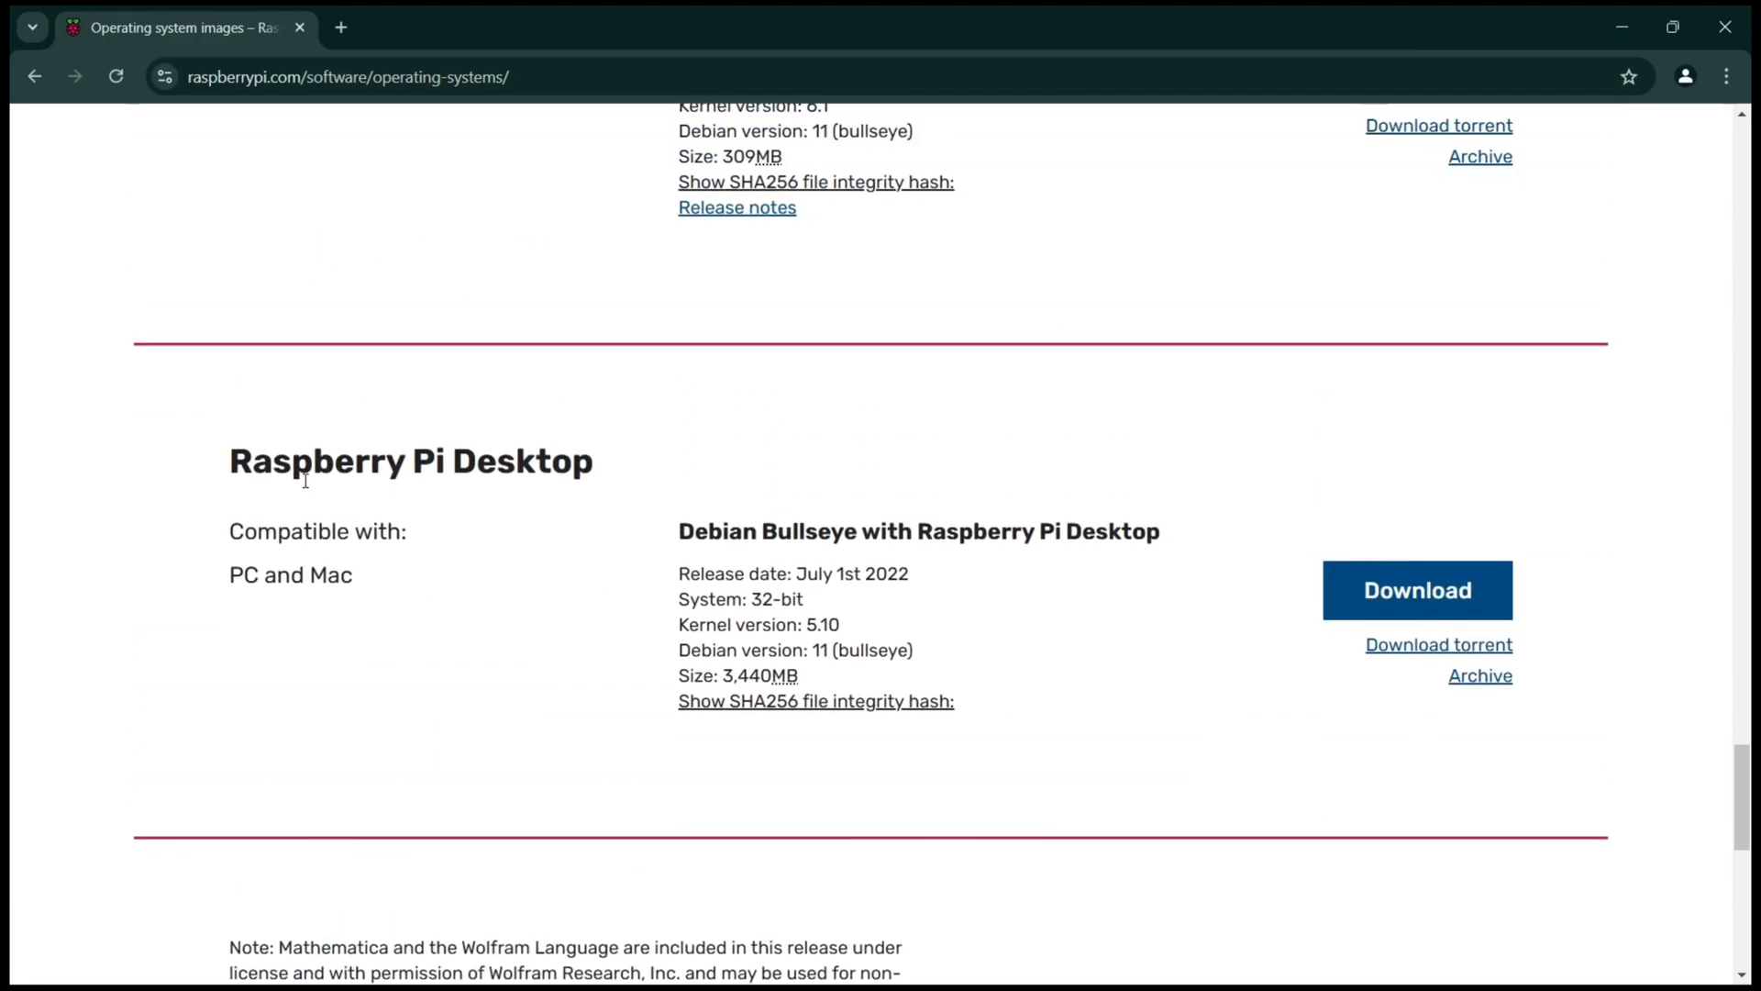
left_click(1448, 587)
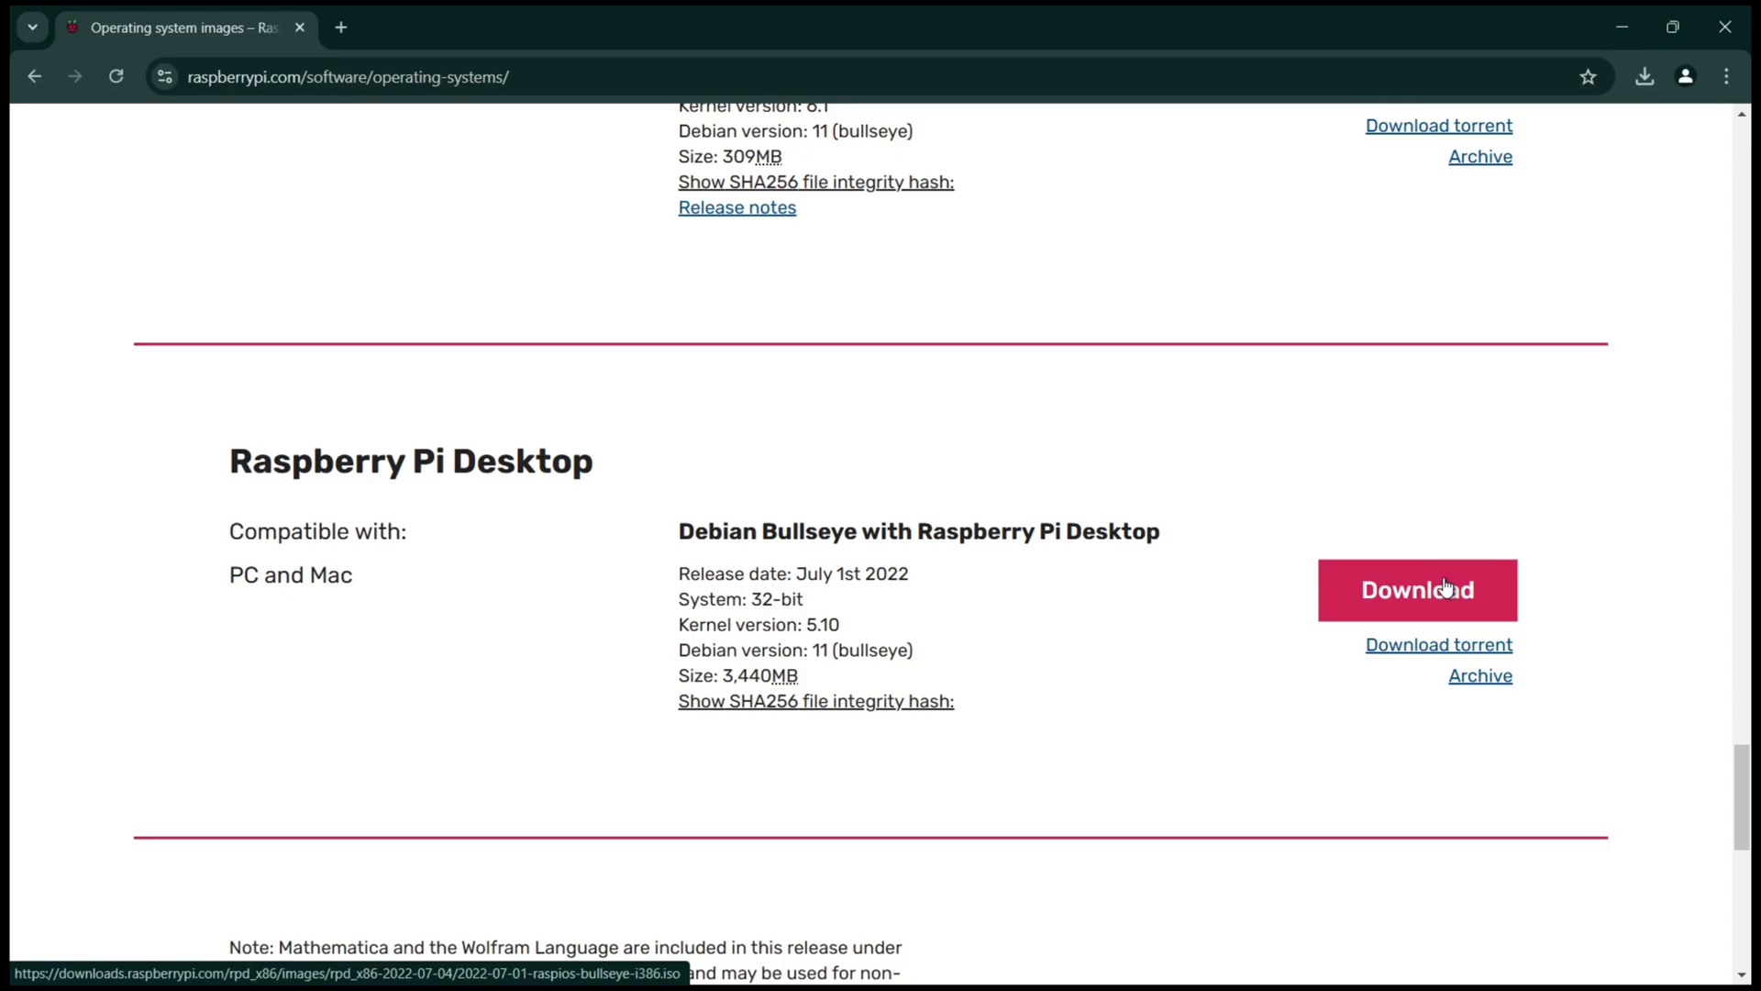
left_click(1645, 76)
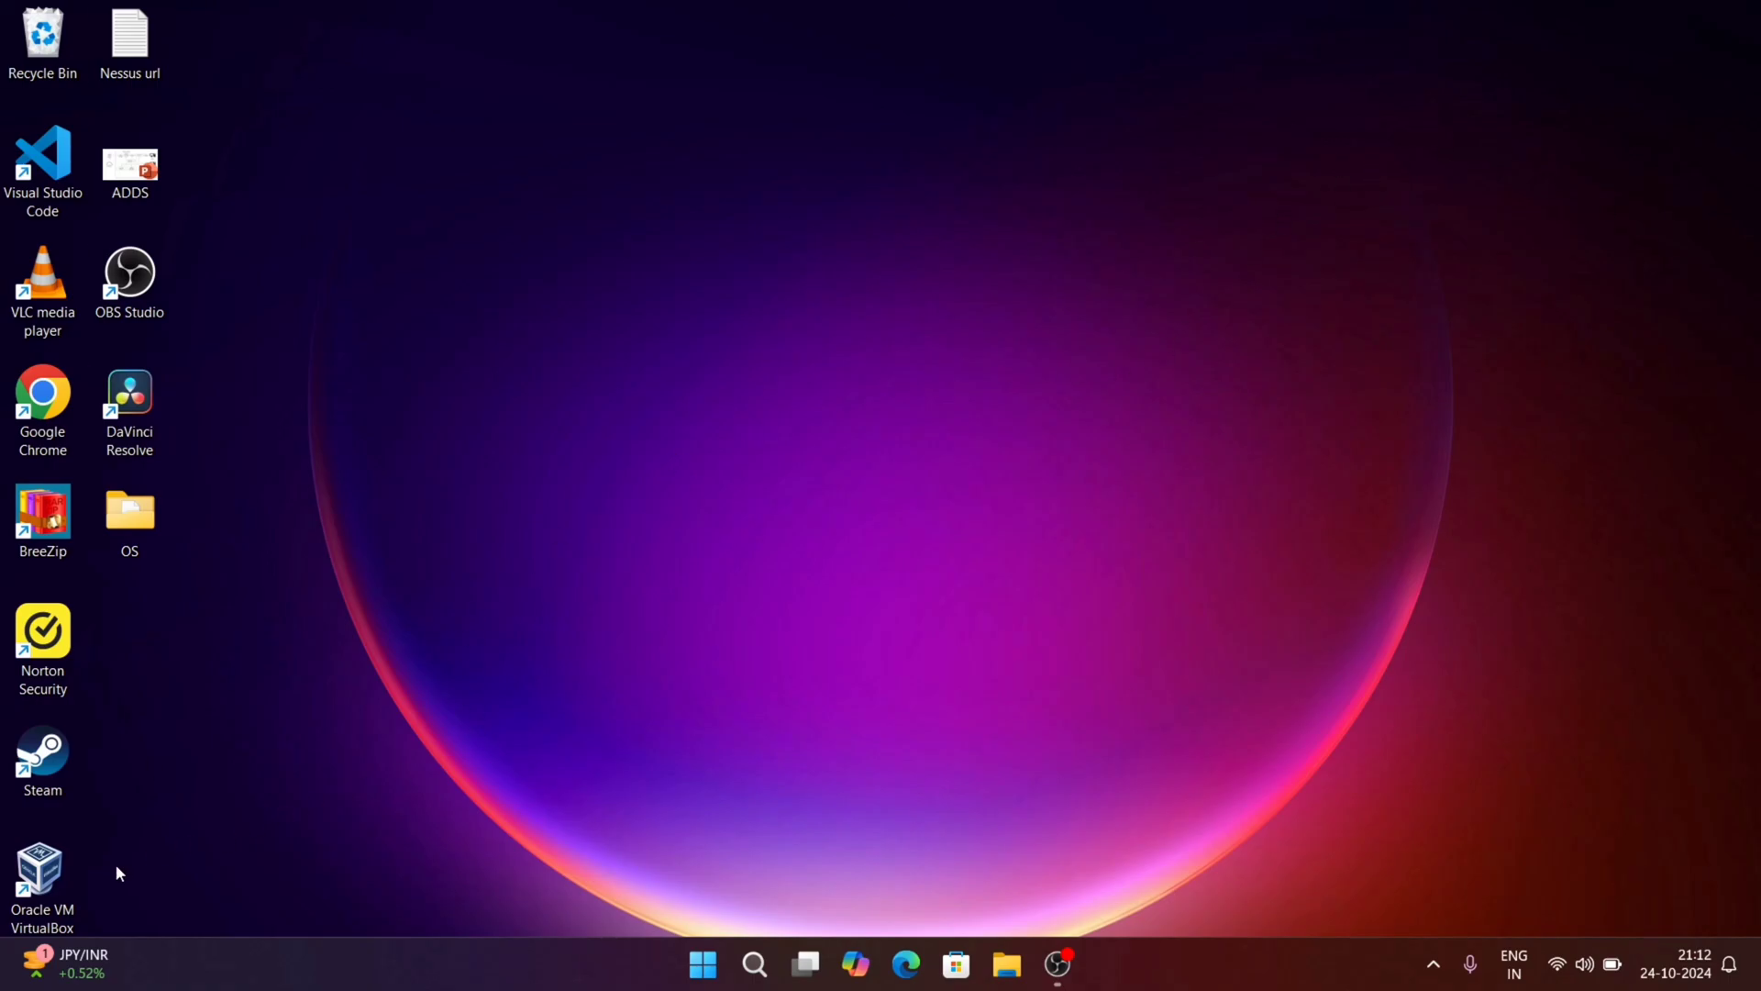
Step: Launch VirtualBox and start a new virtual machine named 'pi'
double_click(41, 869)
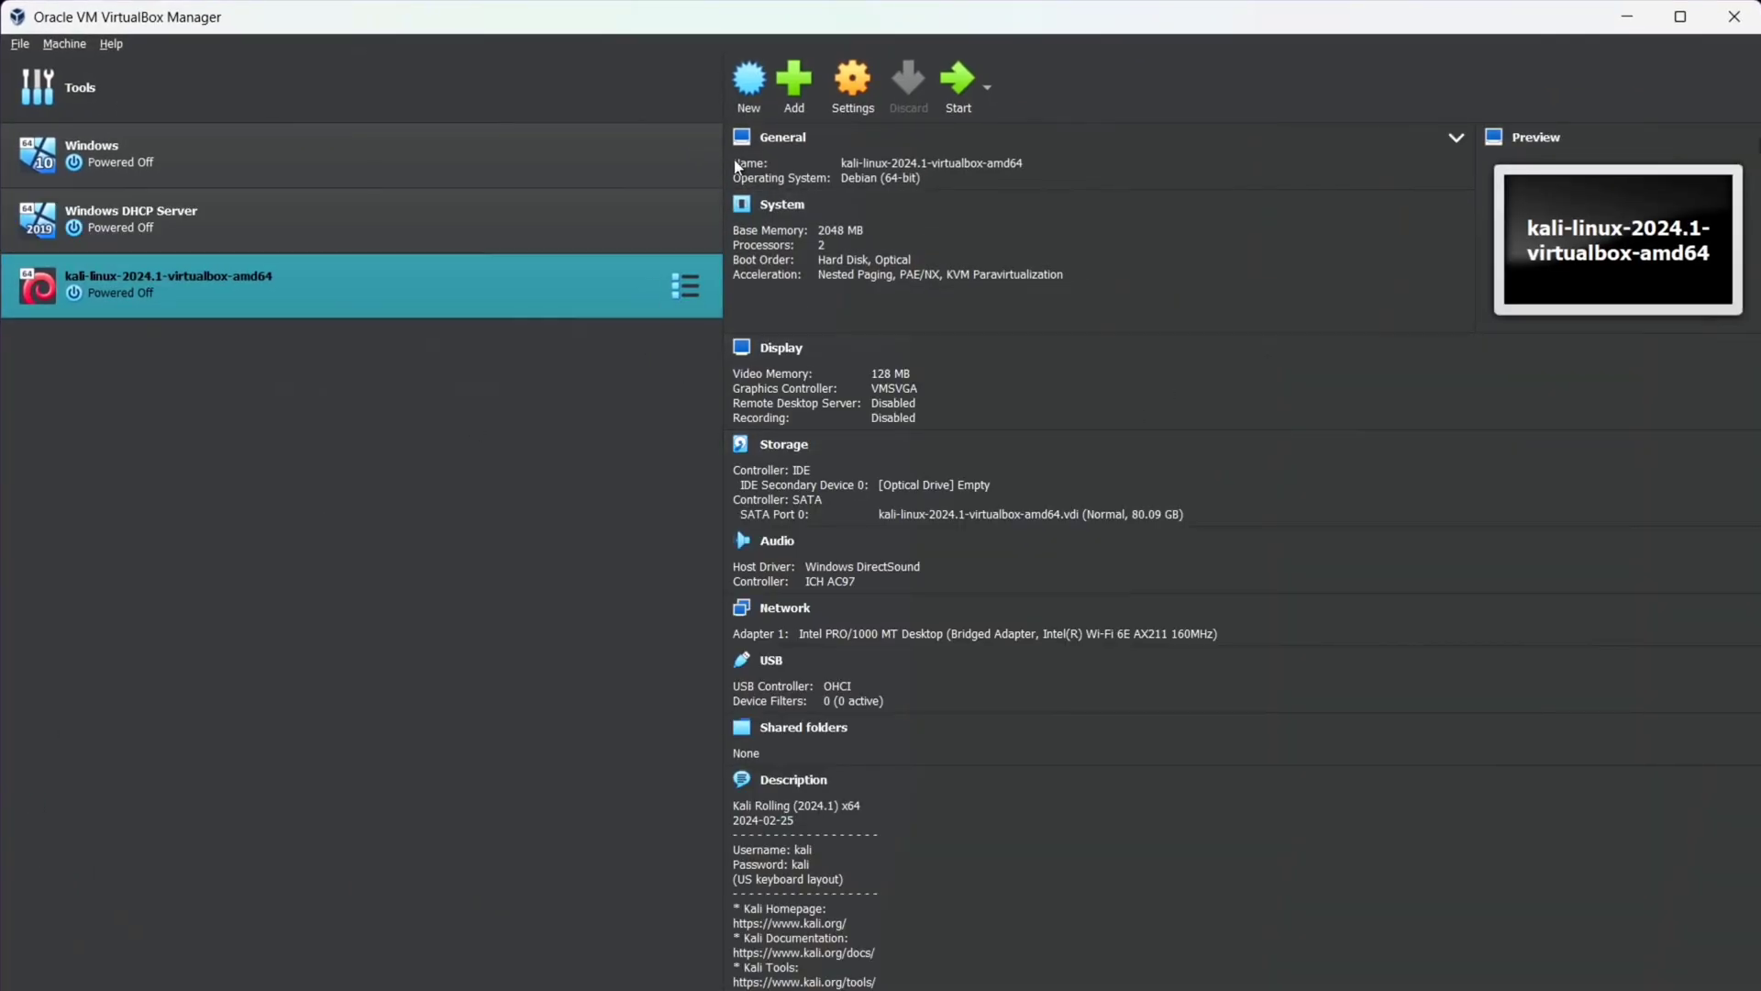
left_click(761, 89)
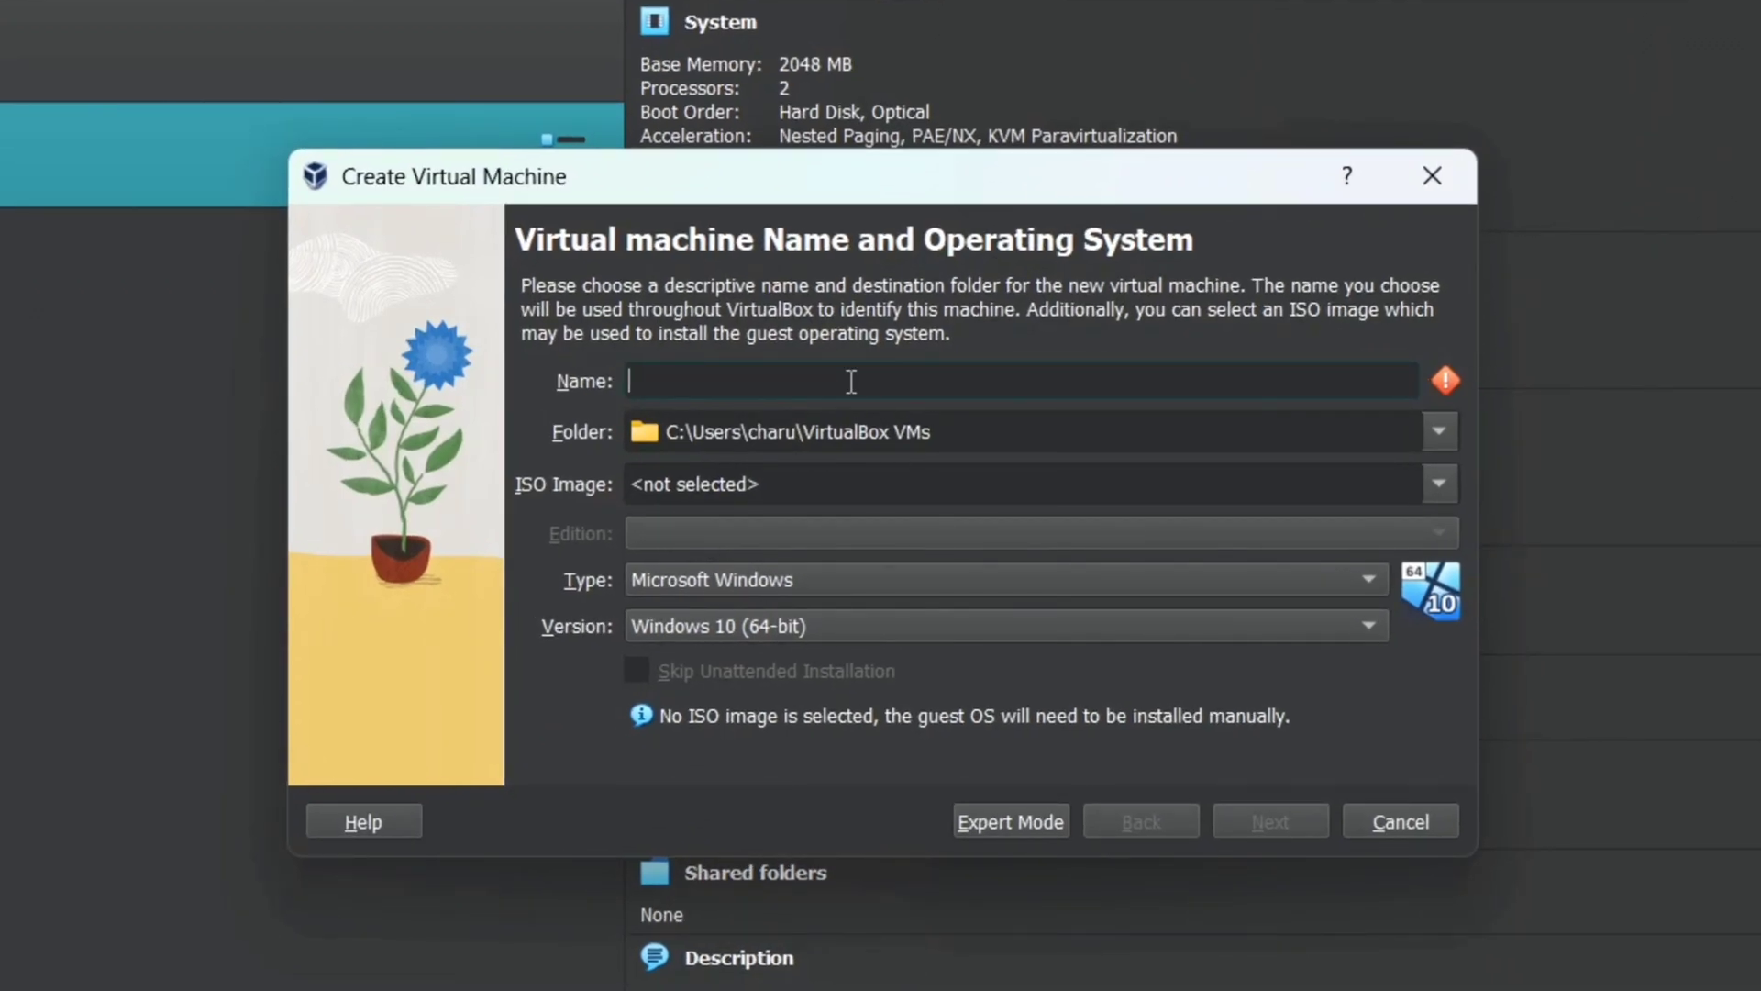
type("pi")
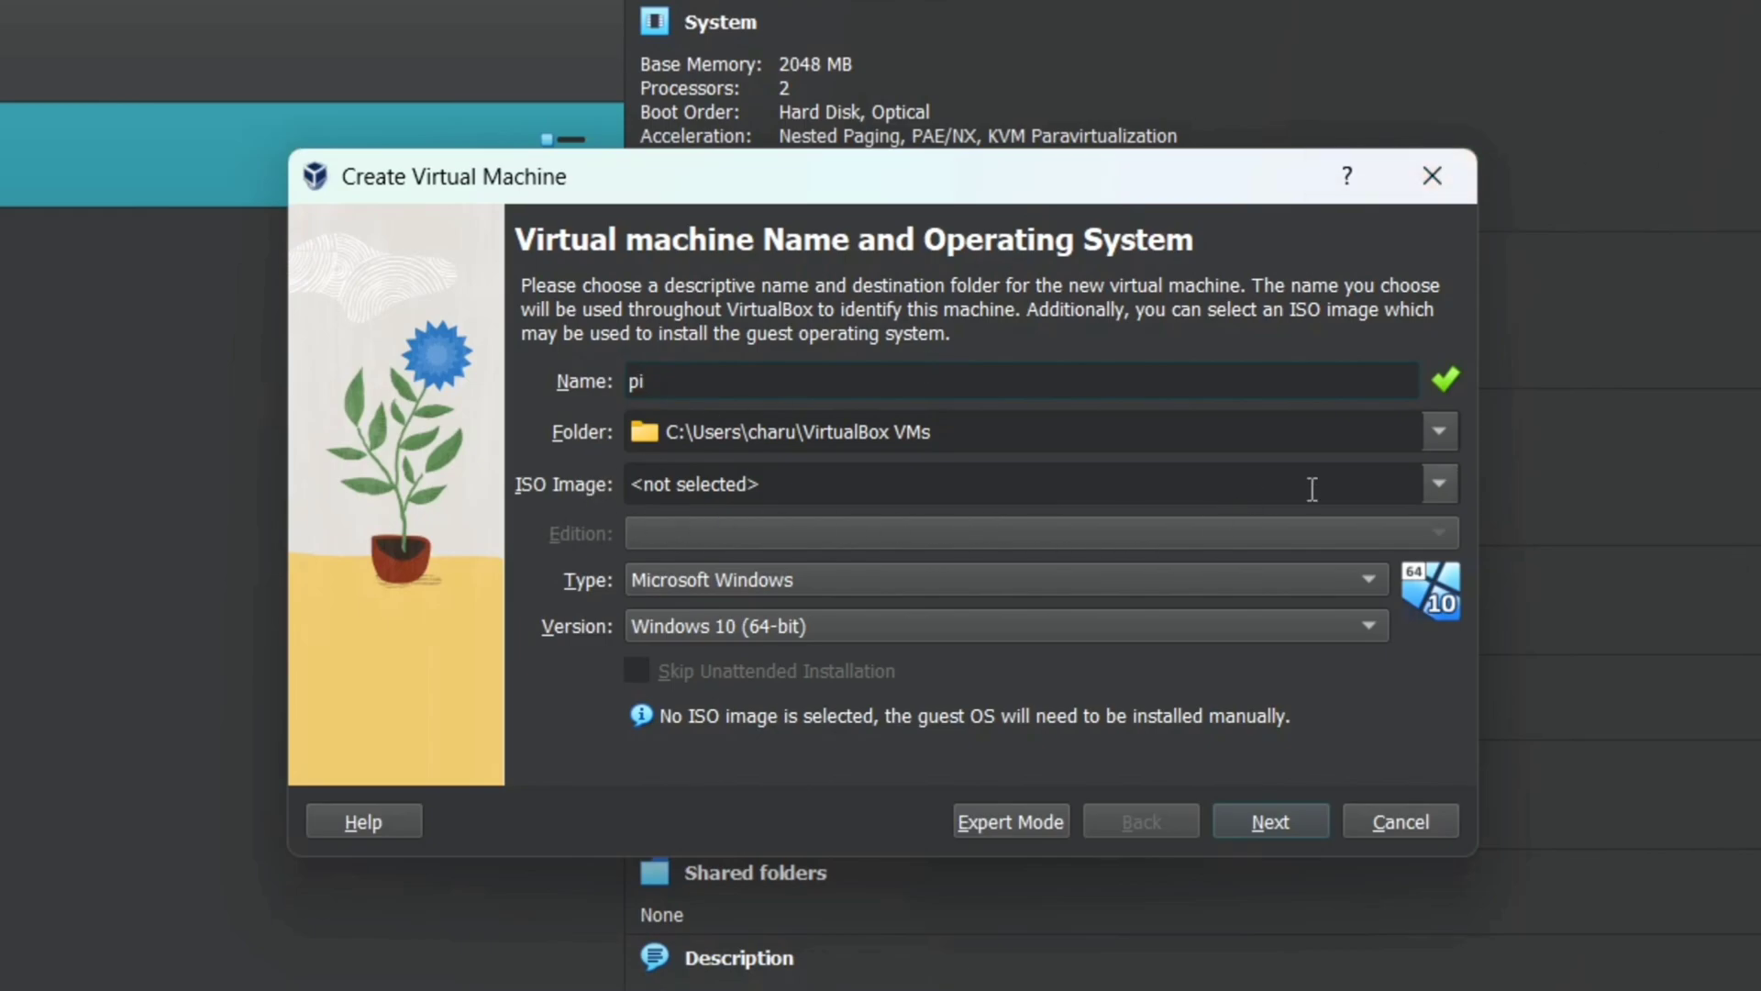
Step: Use 2022-07-01-raspios-bullseye-i386.iso as install media, skipping unattended installation
left_click(1423, 479)
left_click(991, 547)
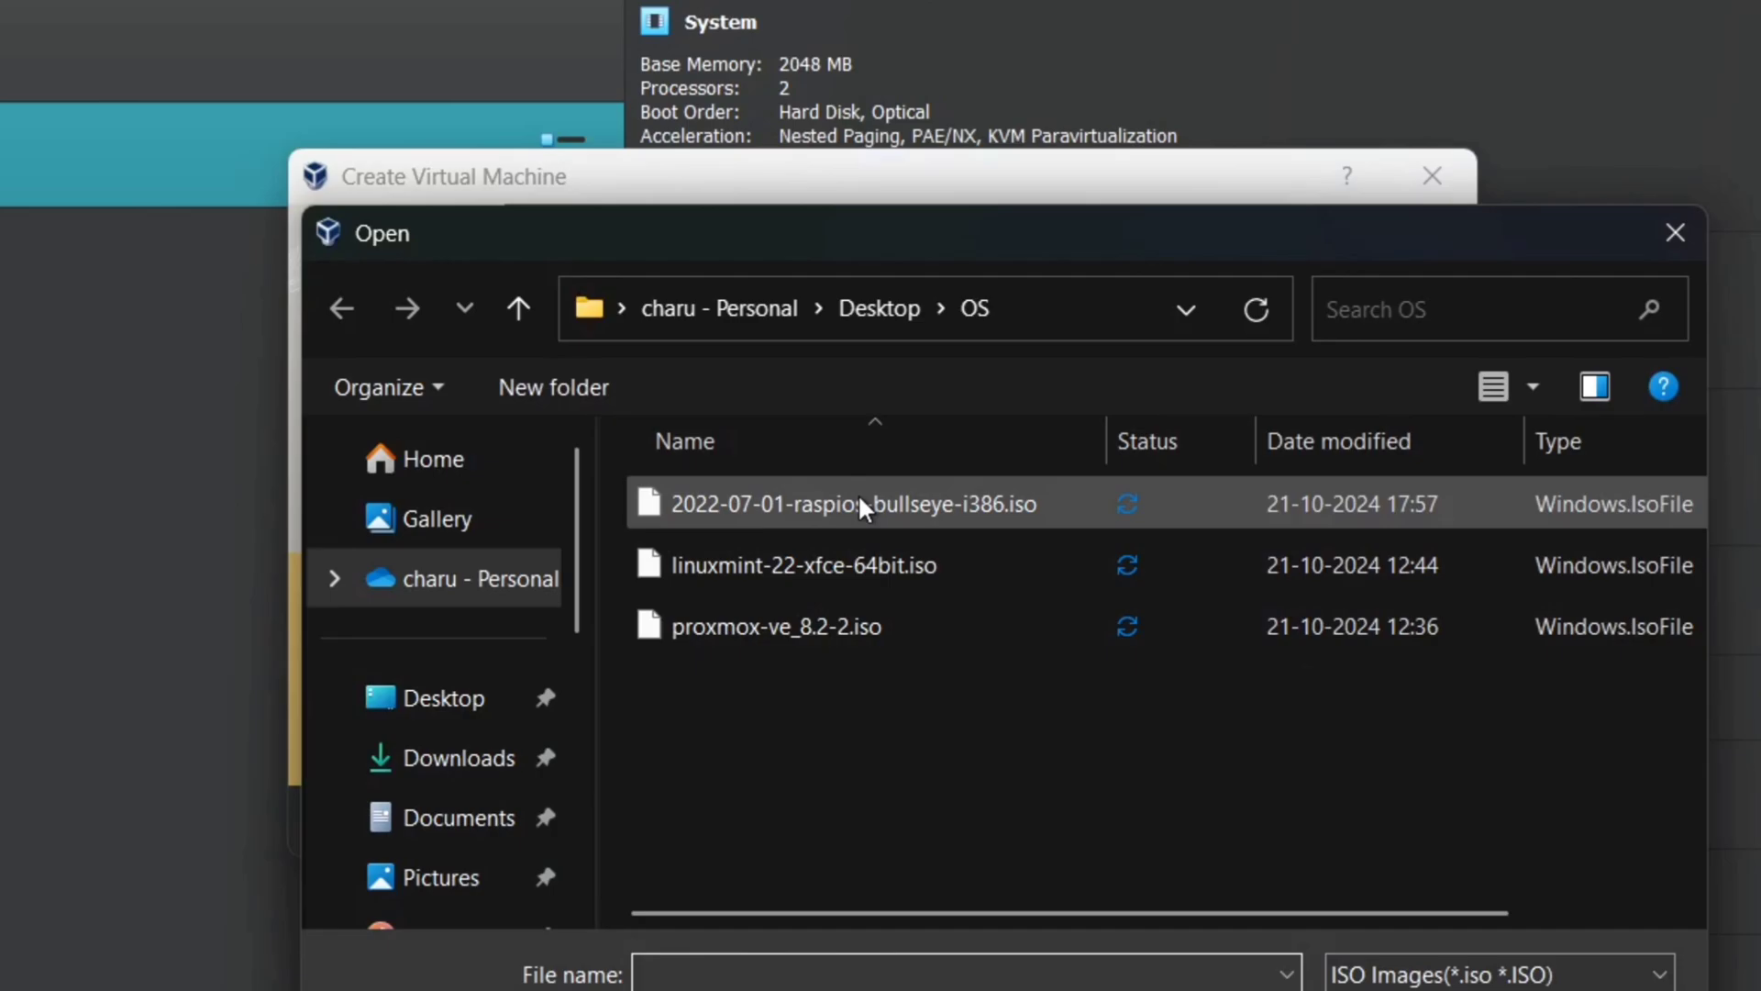
double_click(859, 500)
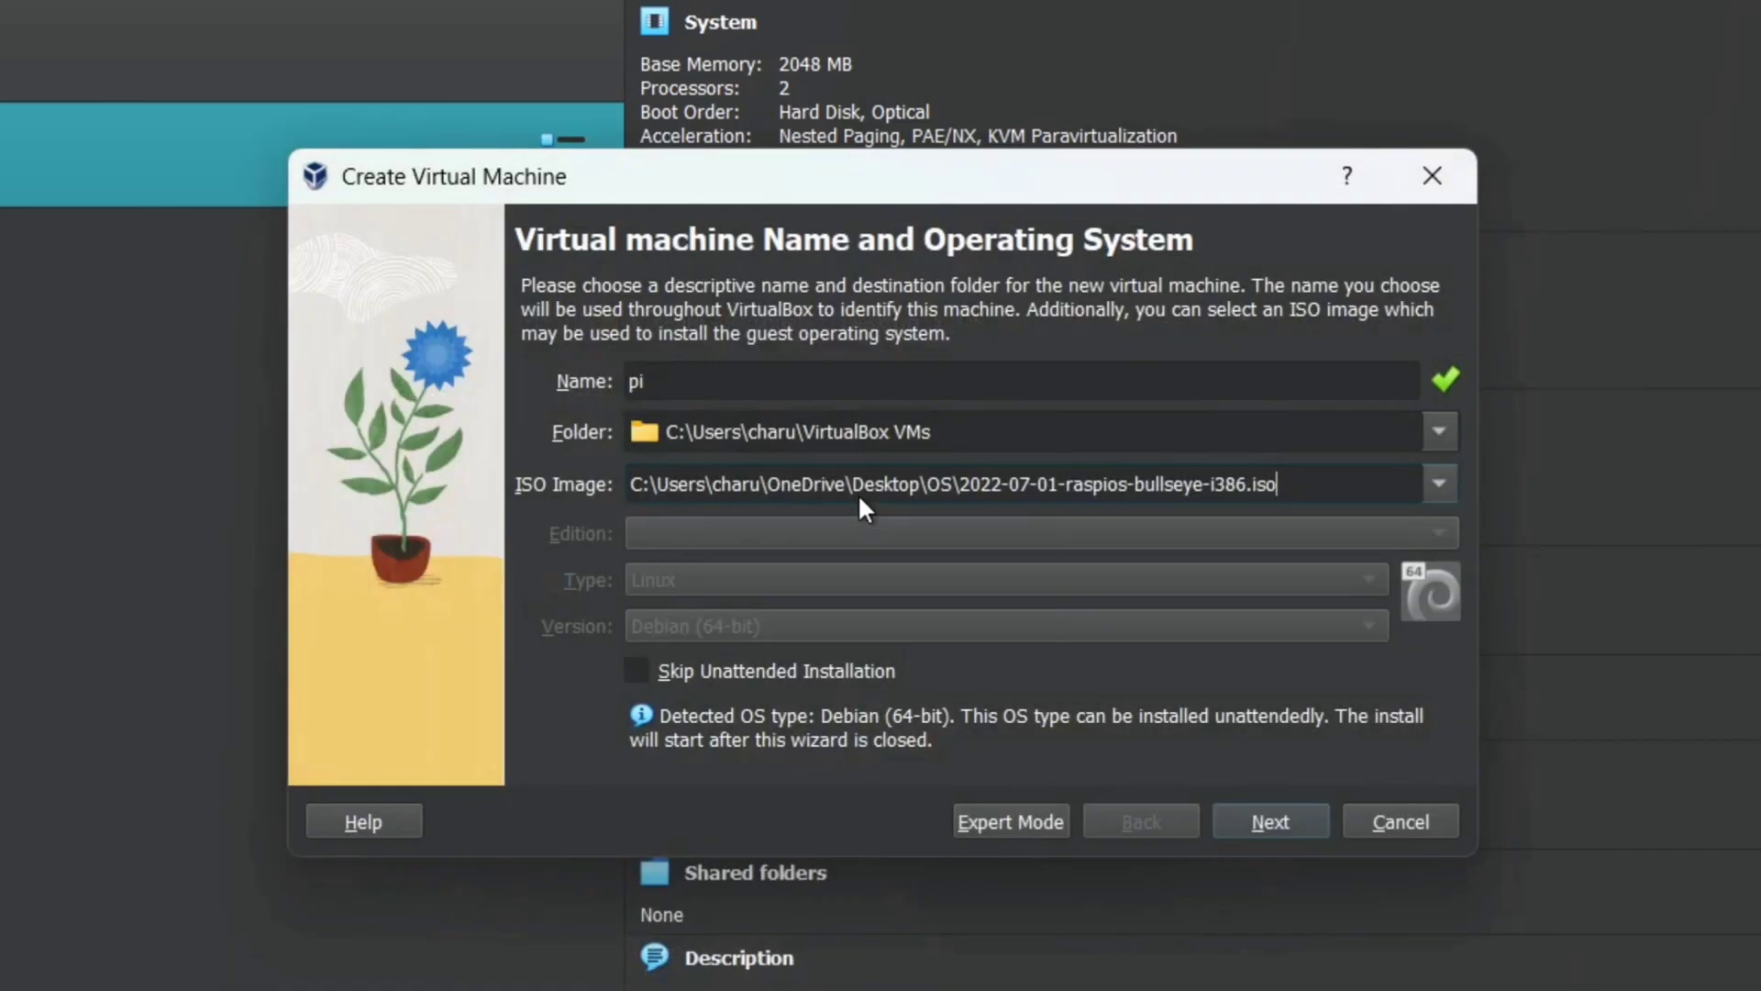
left_click(636, 670)
left_click(1264, 828)
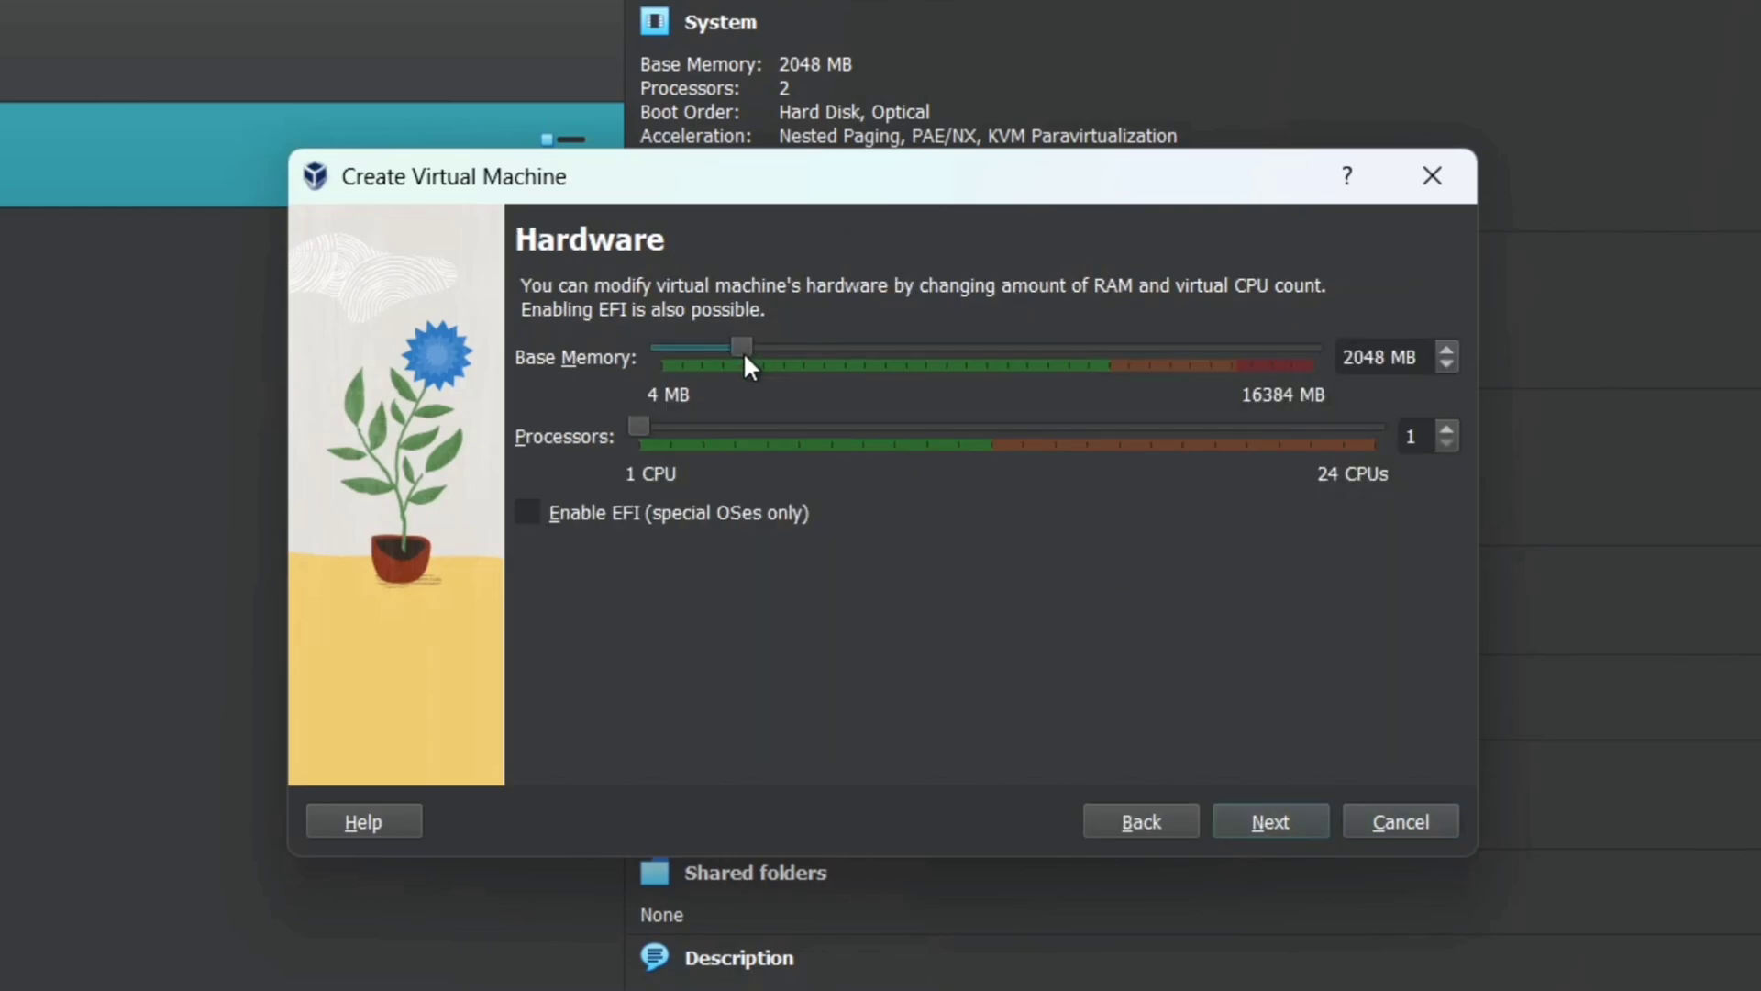
Step: Give the pi VM 4096 MB base memory and 4 processors
left_click_drag(743, 354, 822, 367)
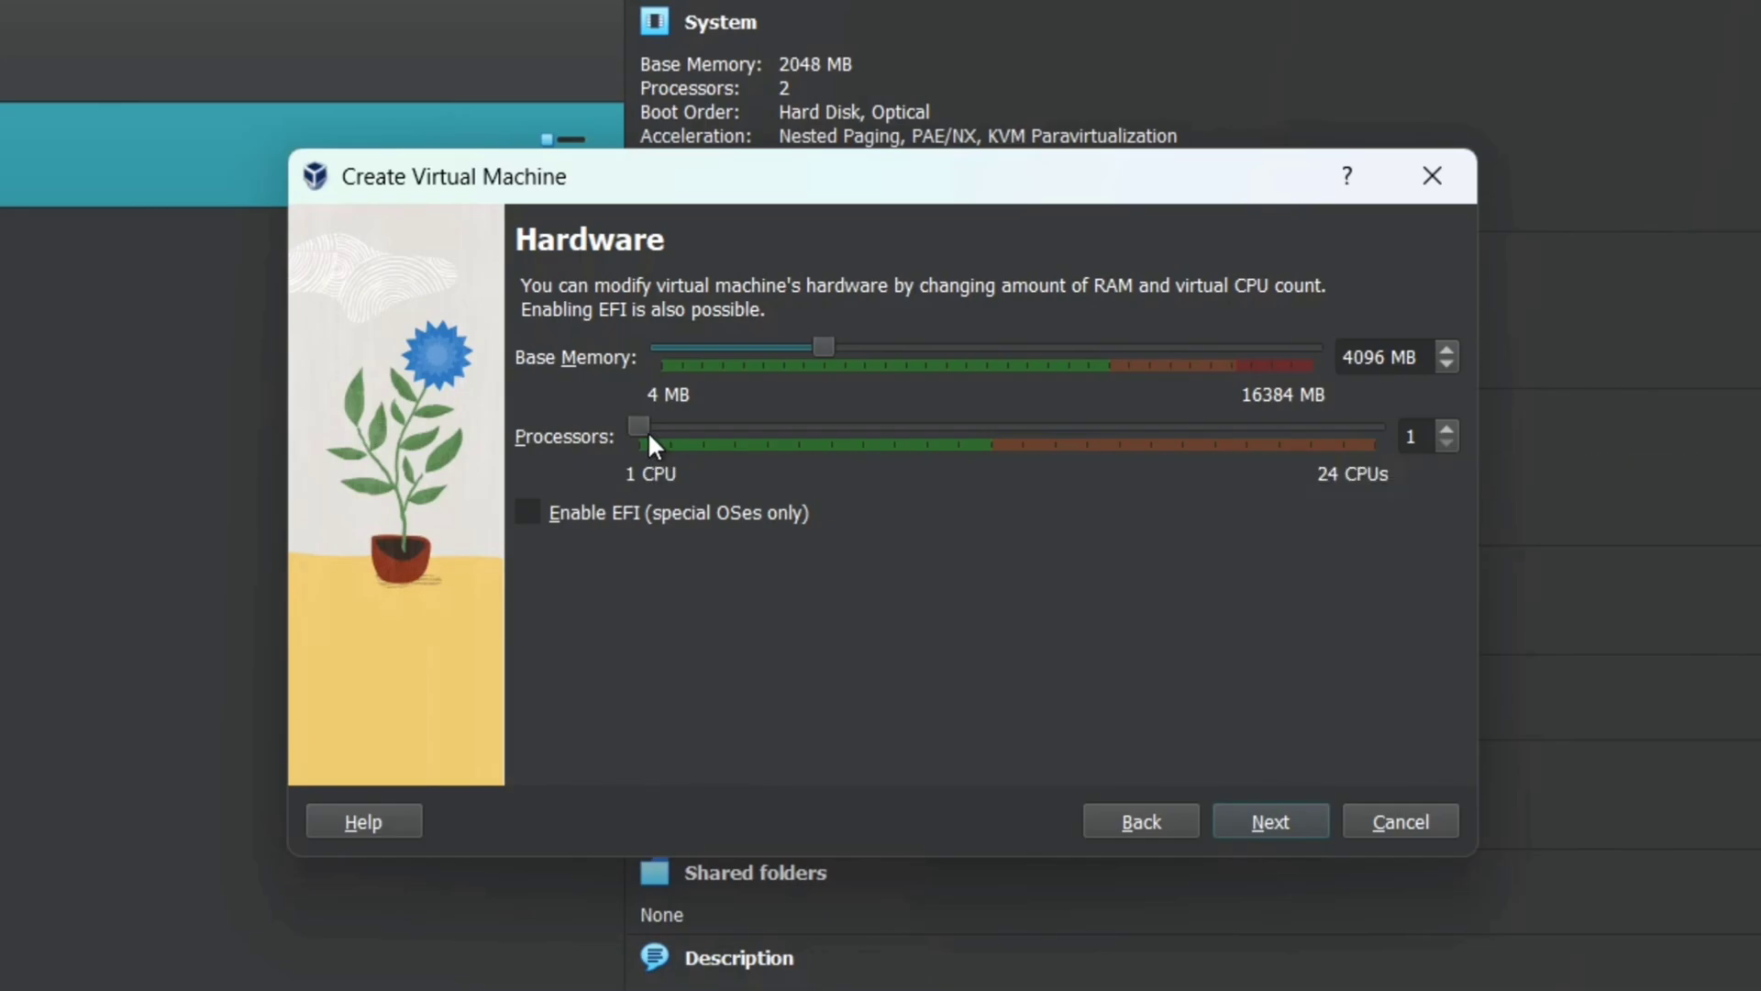
left_click(664, 436)
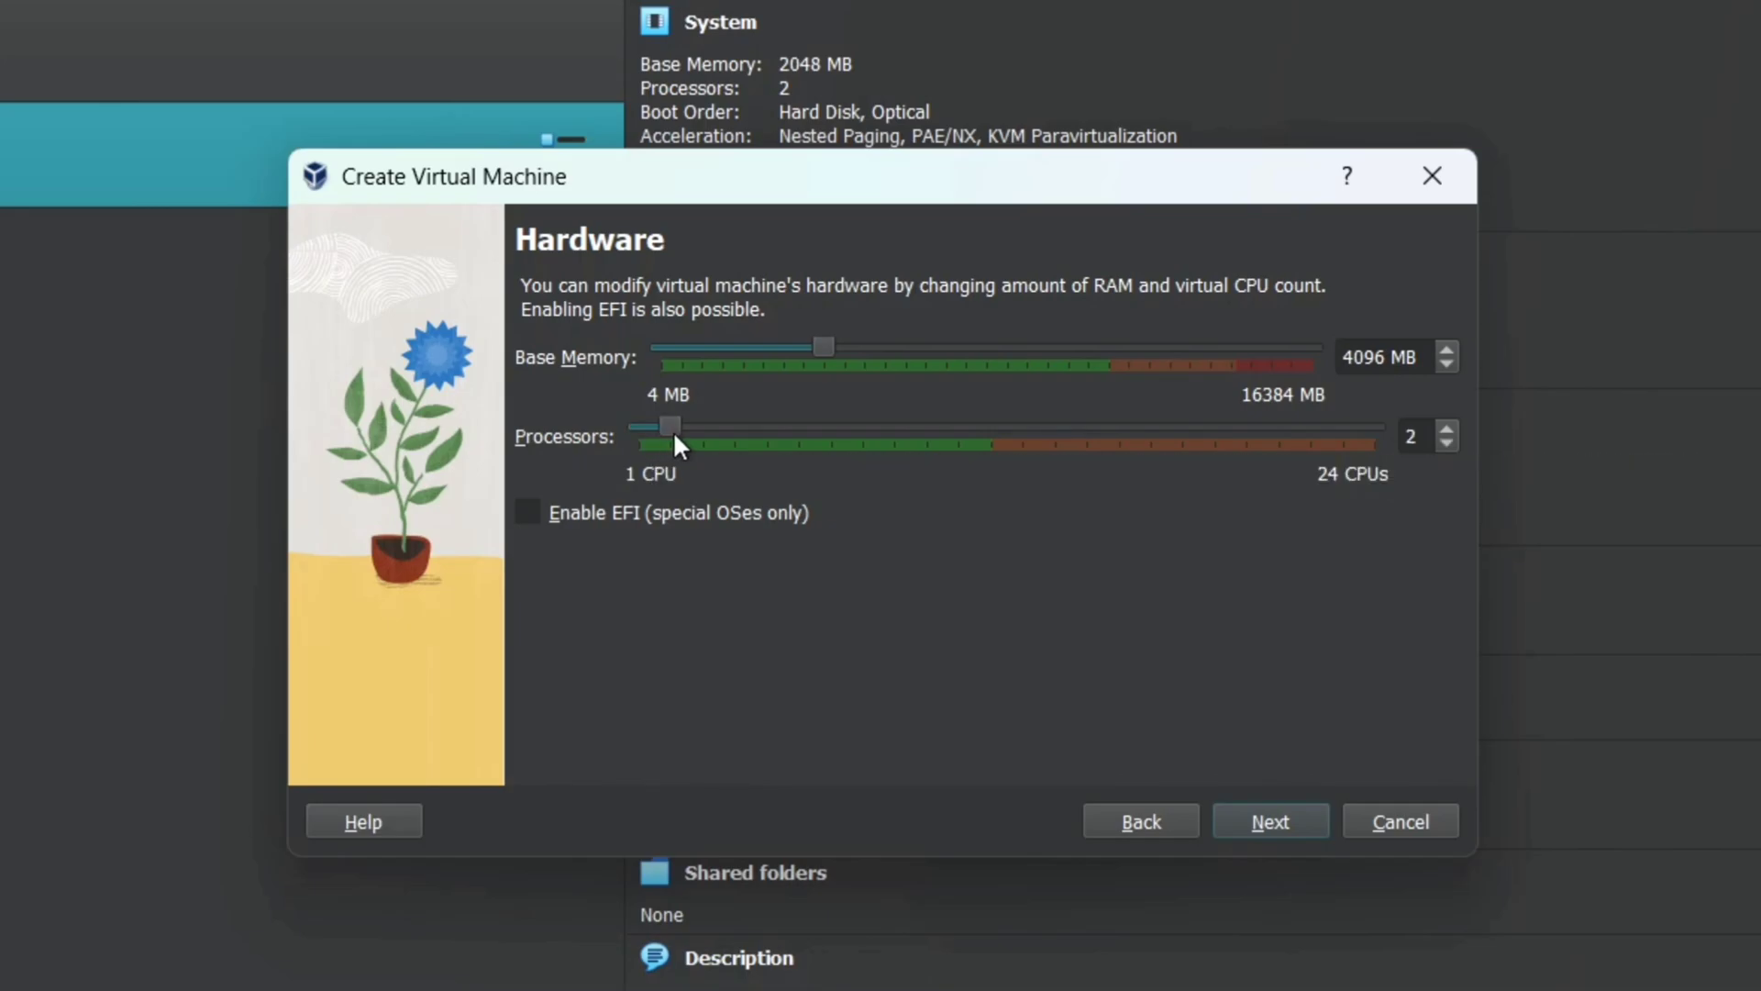
left_click(730, 443)
left_click(1302, 819)
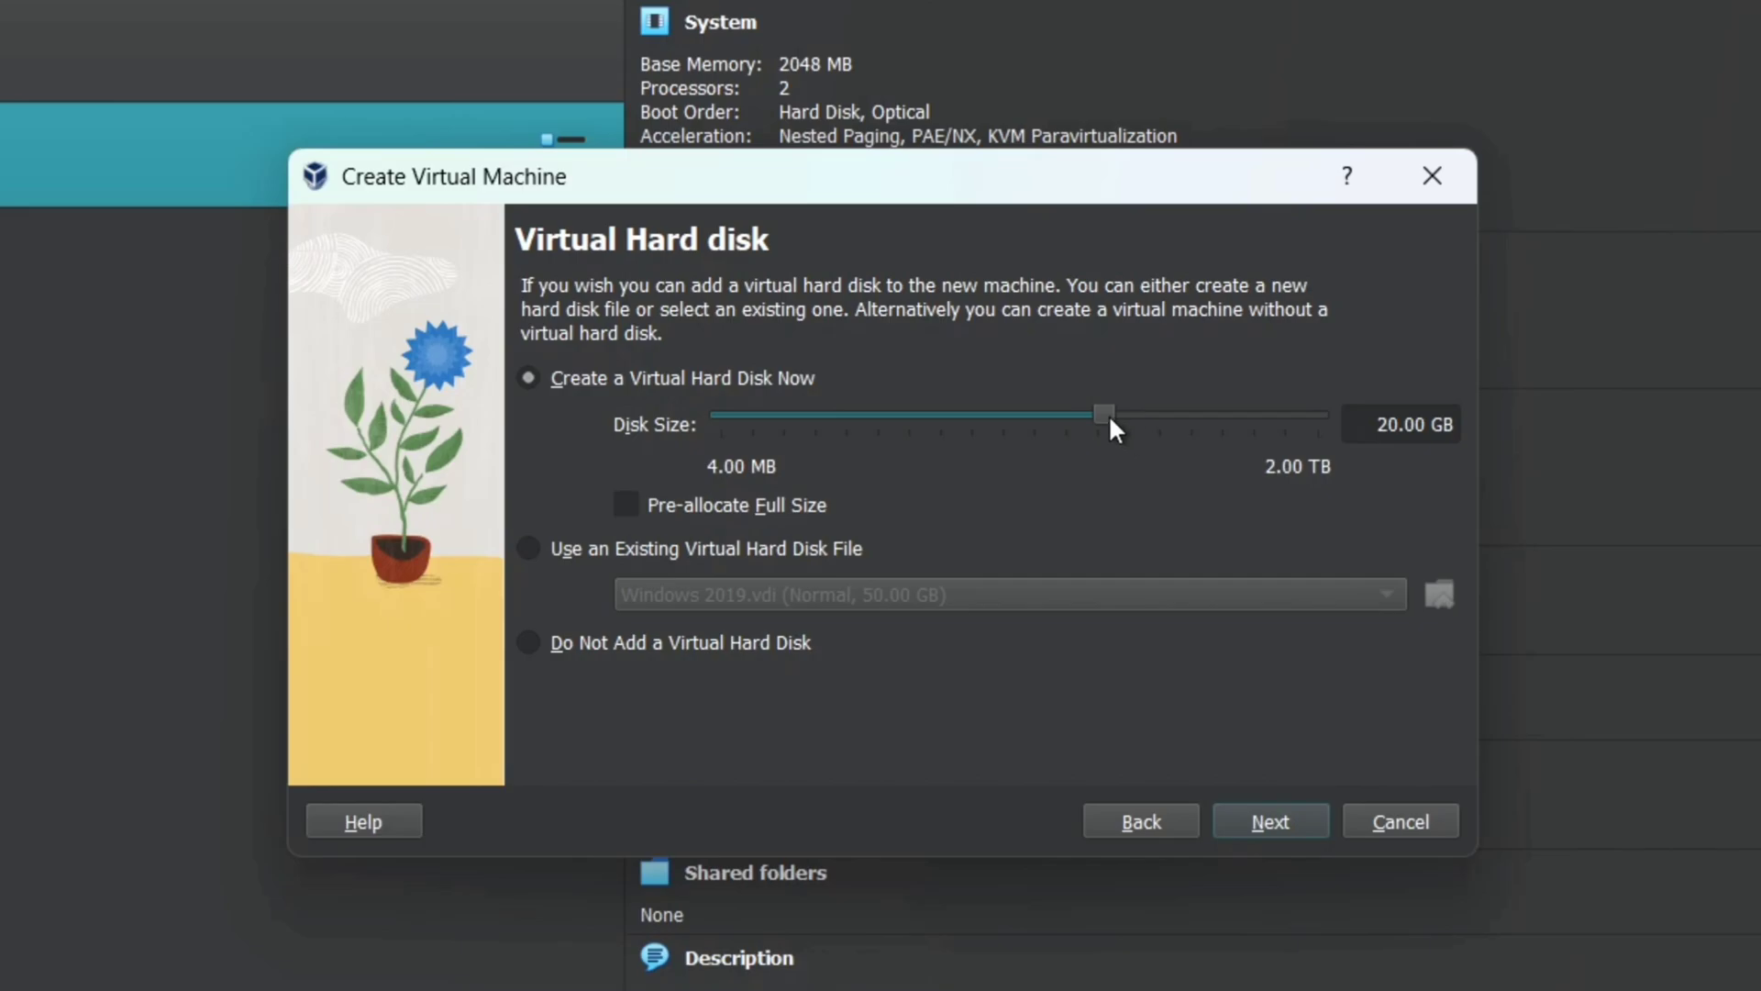
Step: Enlarge the virtual disk to about 30 GB and finish creating the pi VM
left_click_drag(1110, 419, 1133, 431)
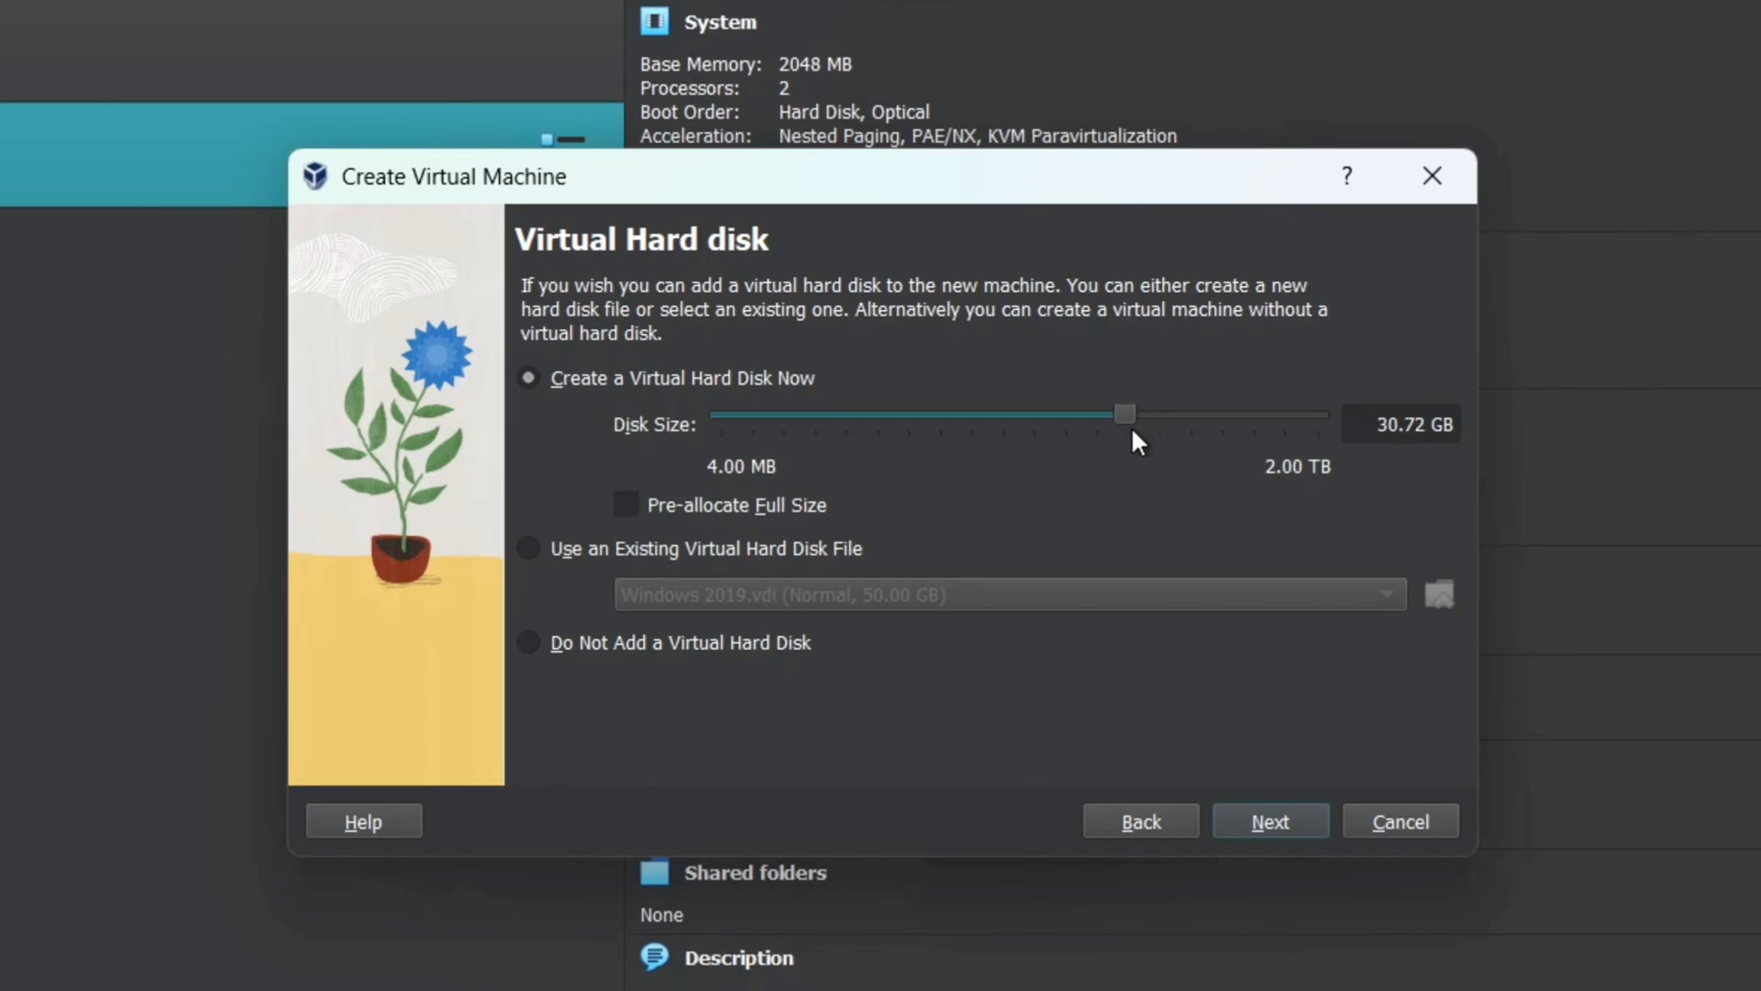
left_click(1274, 829)
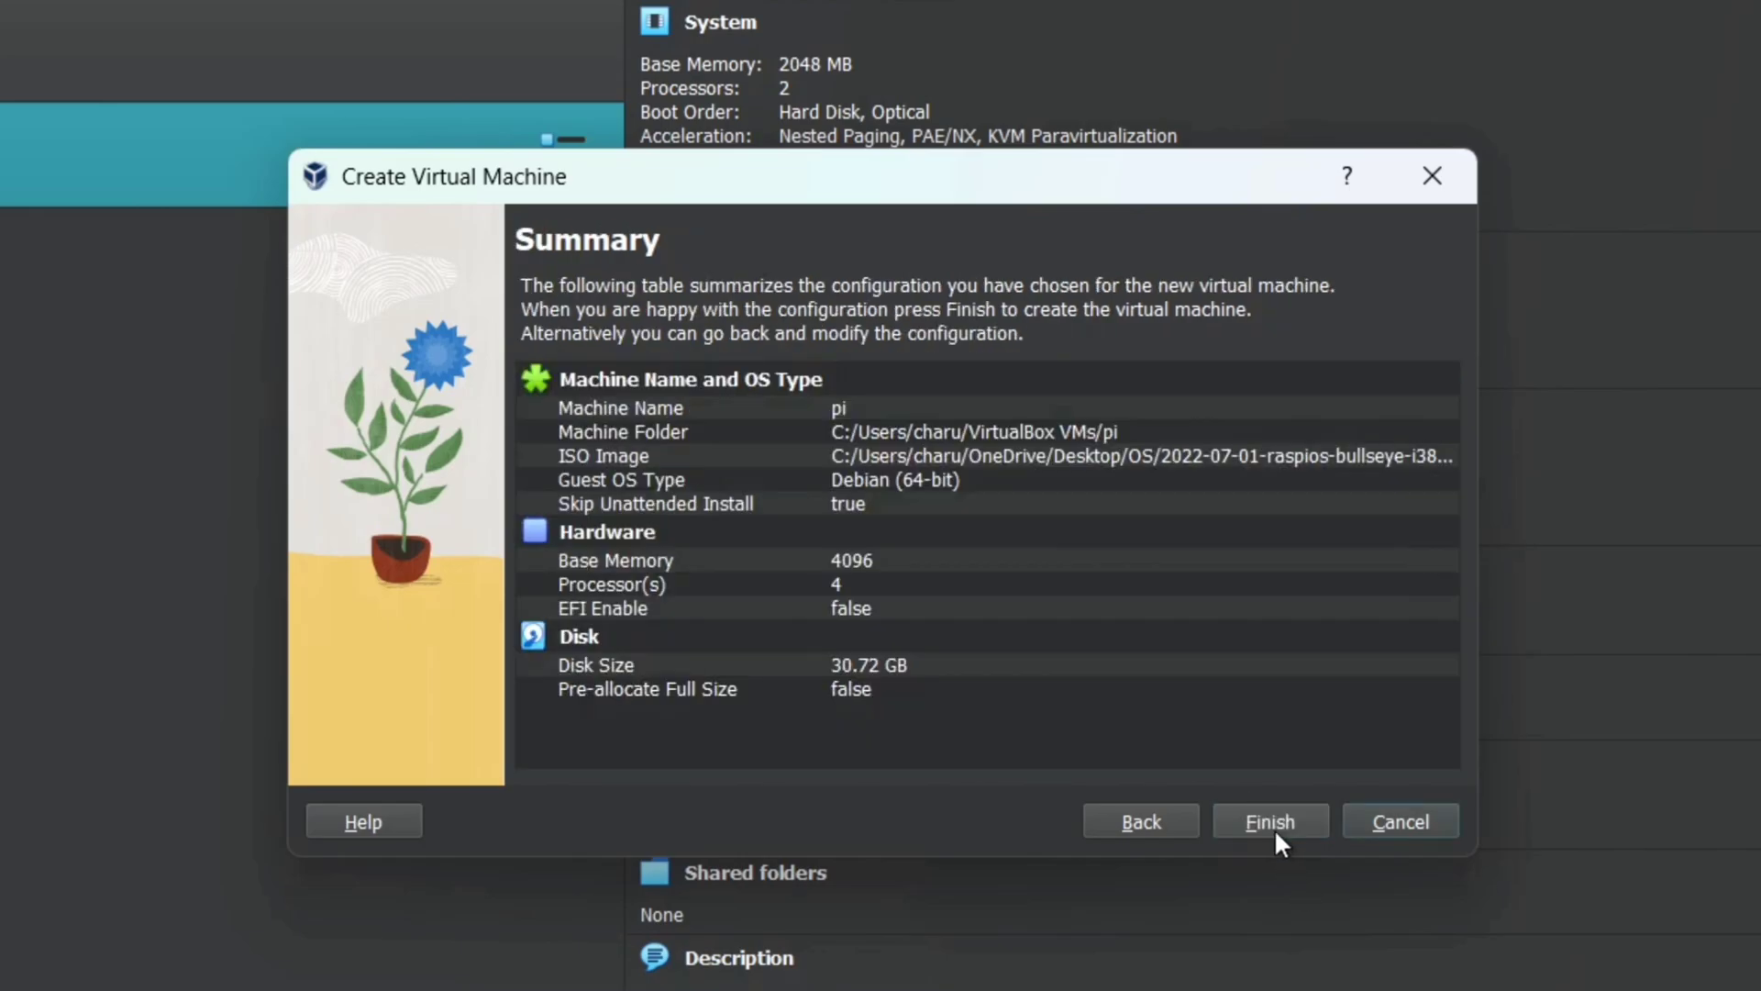
left_click(1274, 828)
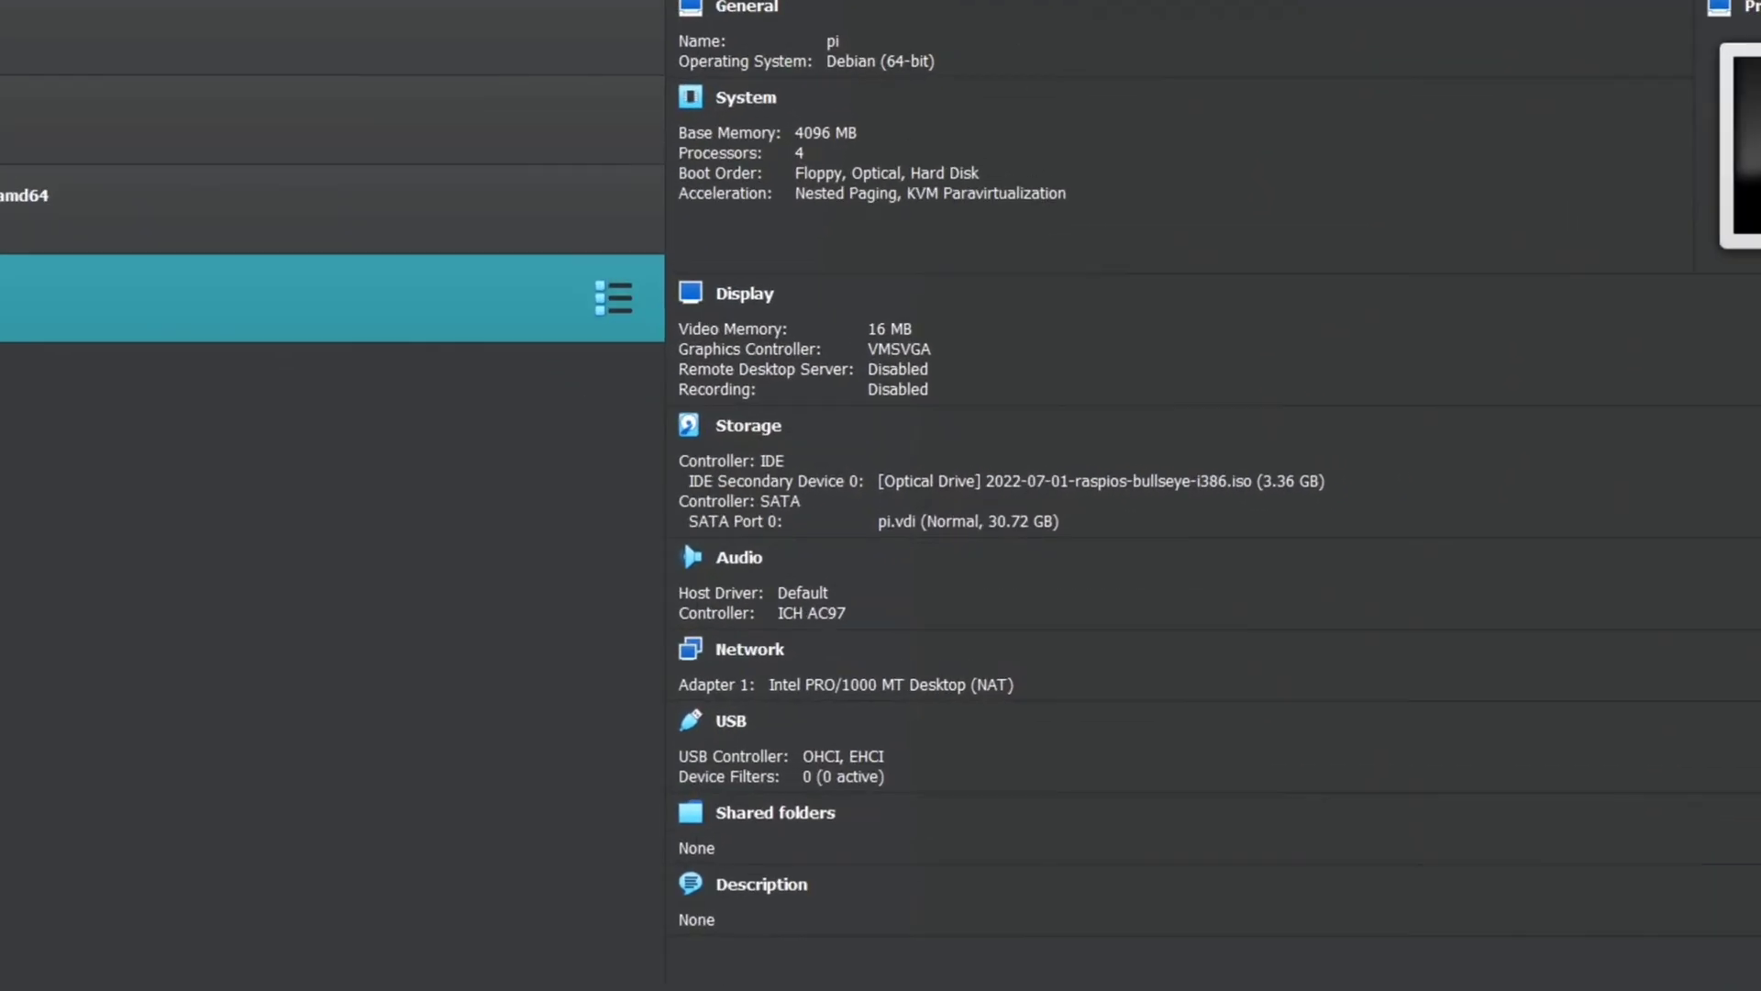
Step: In the pi VM settings, make shared clipboard and drag-and-drop bidirectional
key("ctrl+s")
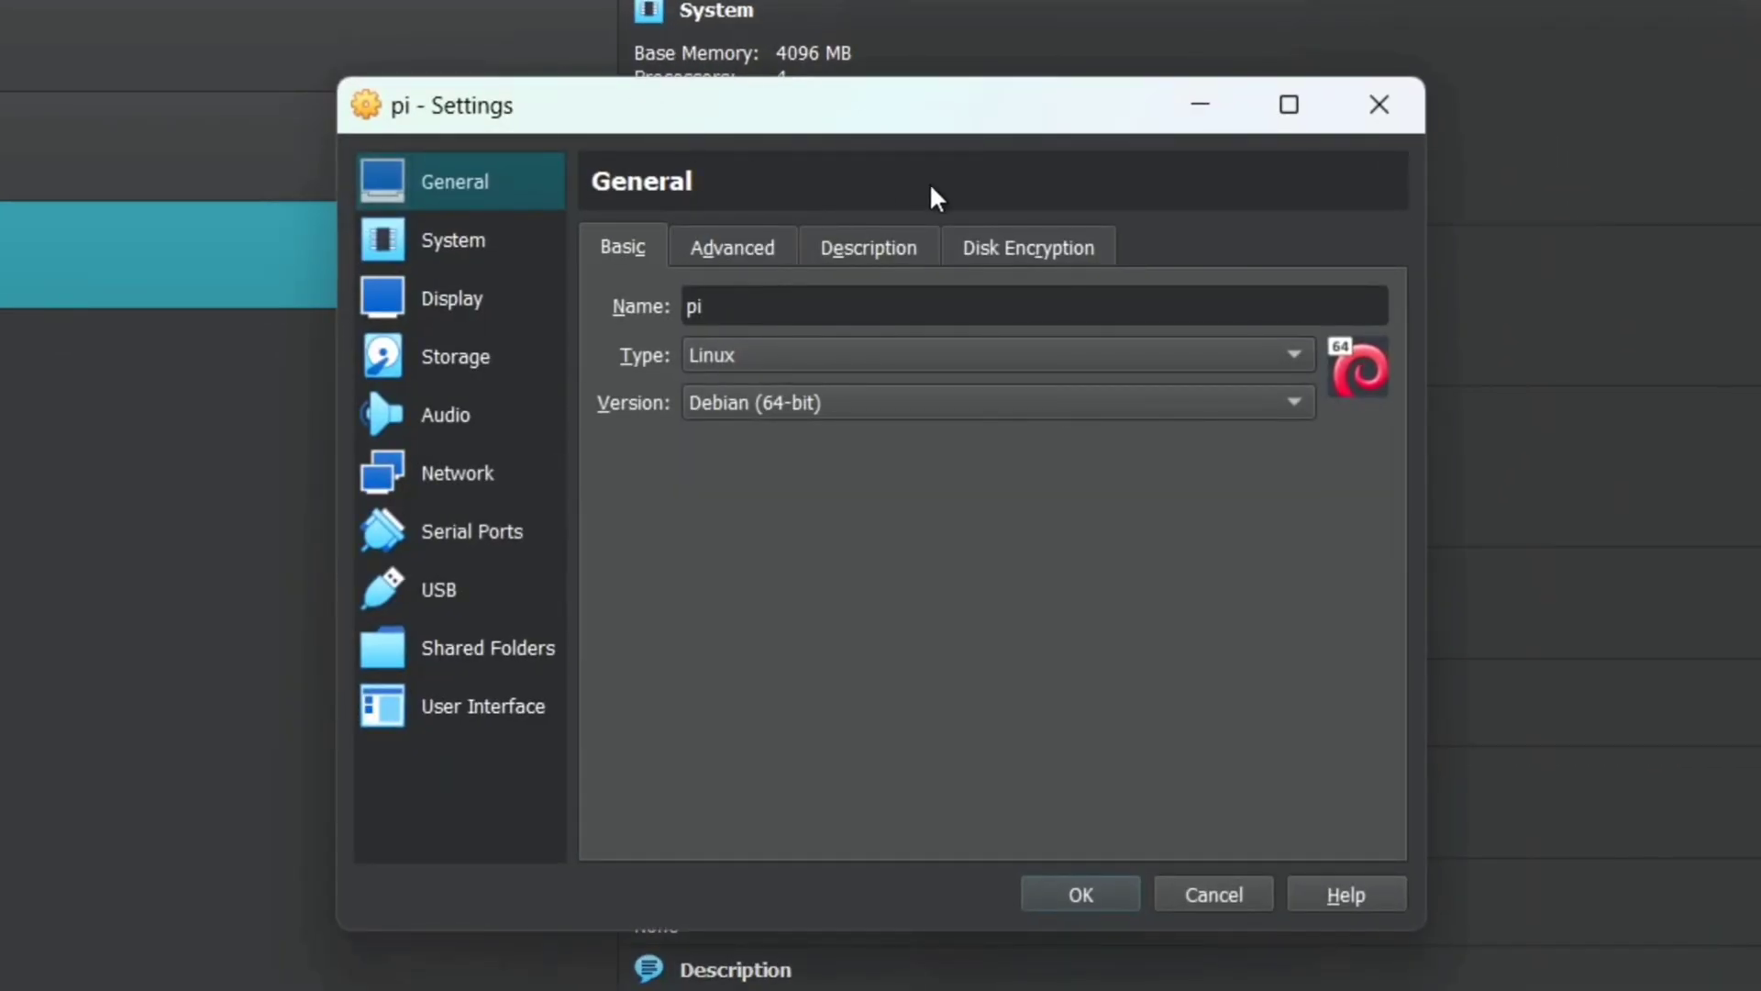
left_click(702, 246)
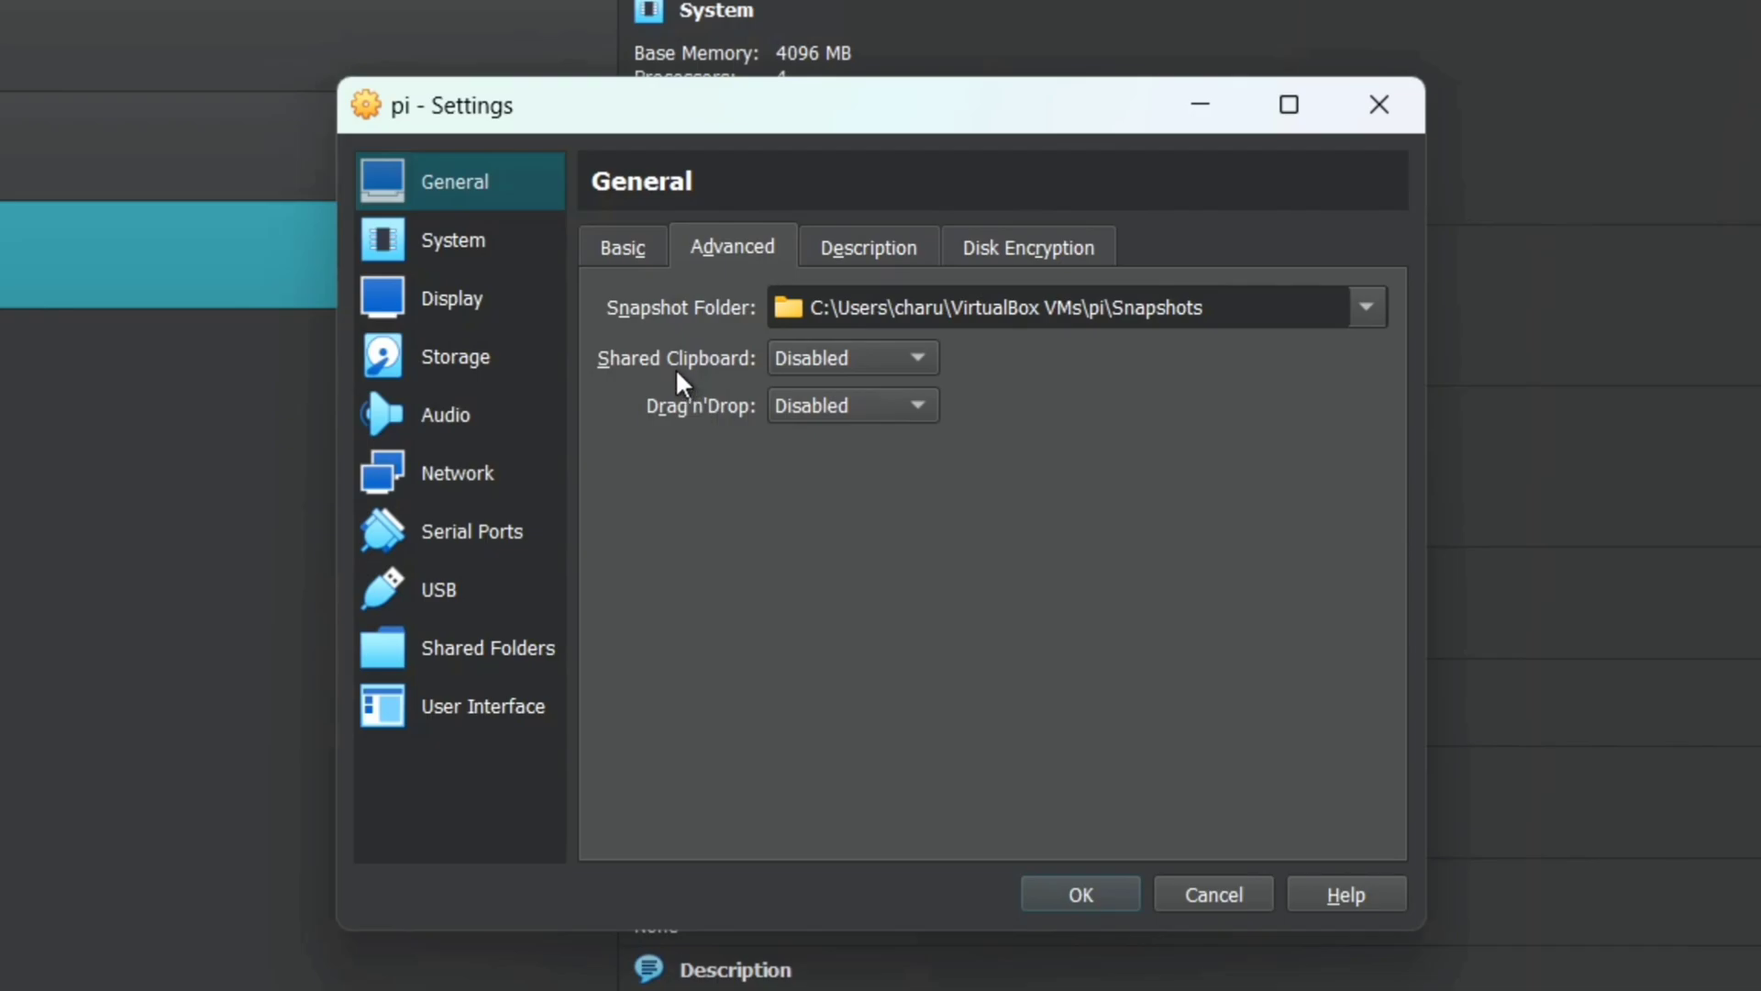
left_click(842, 358)
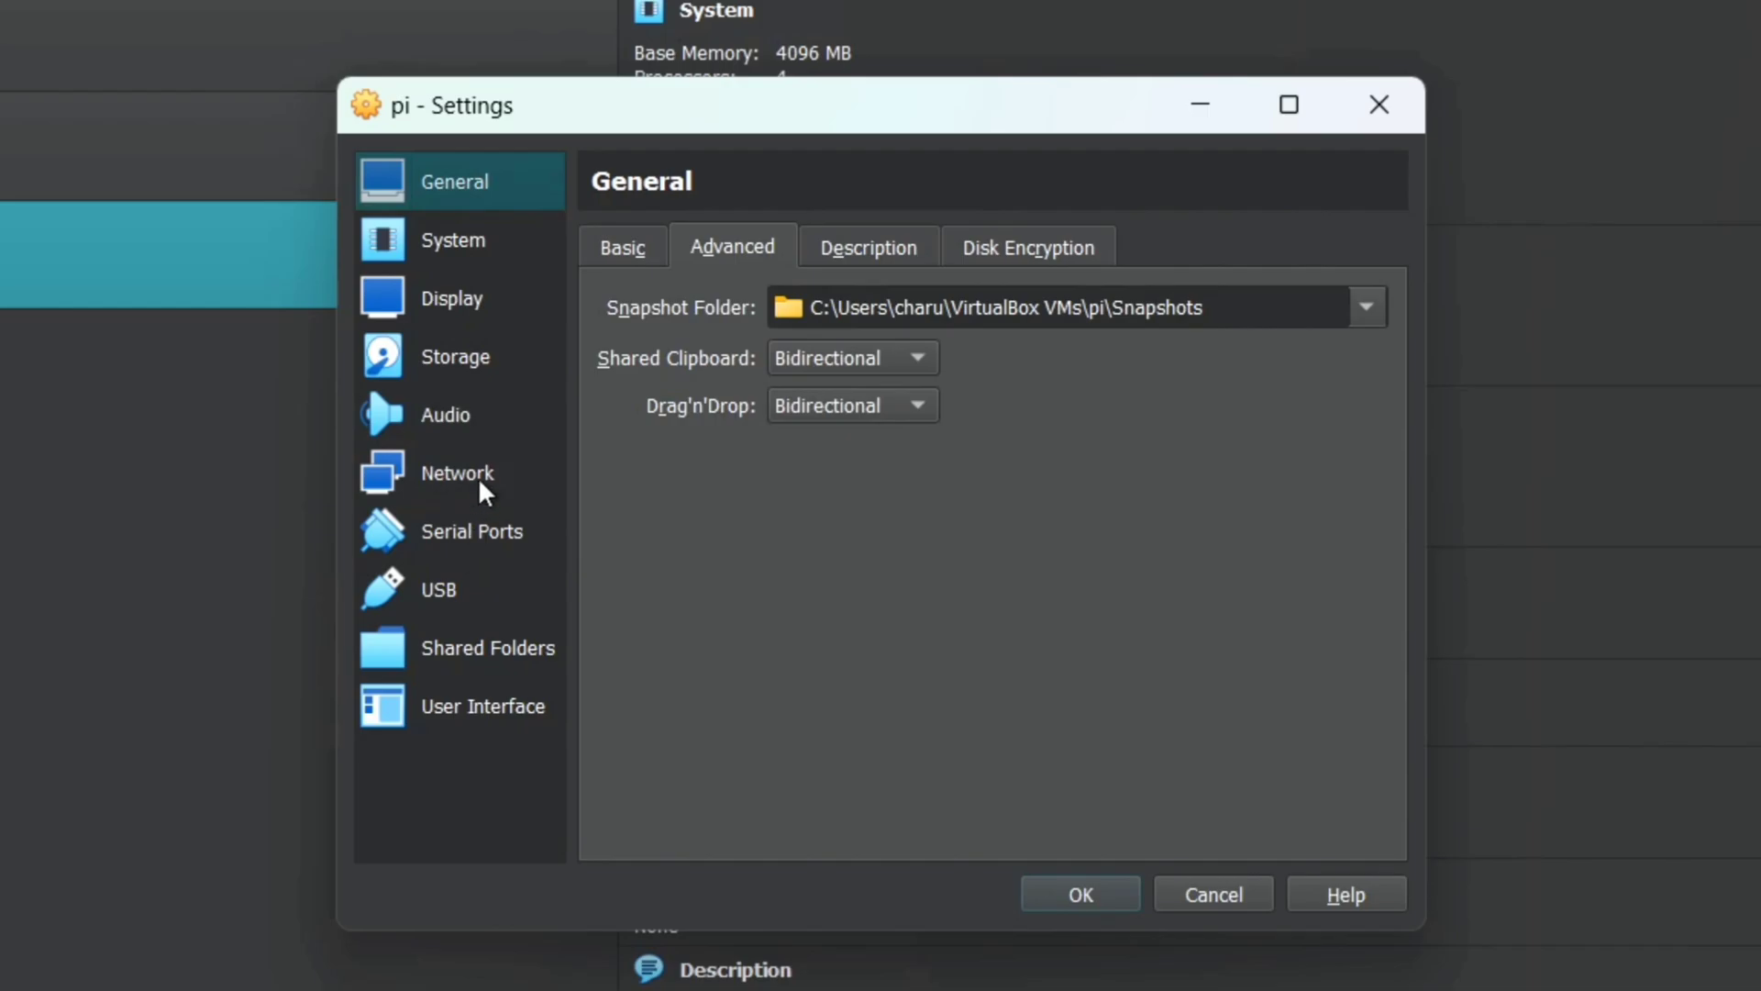
Step: Attach the network adapter as Bridged Adapter and save the settings
left_click(479, 484)
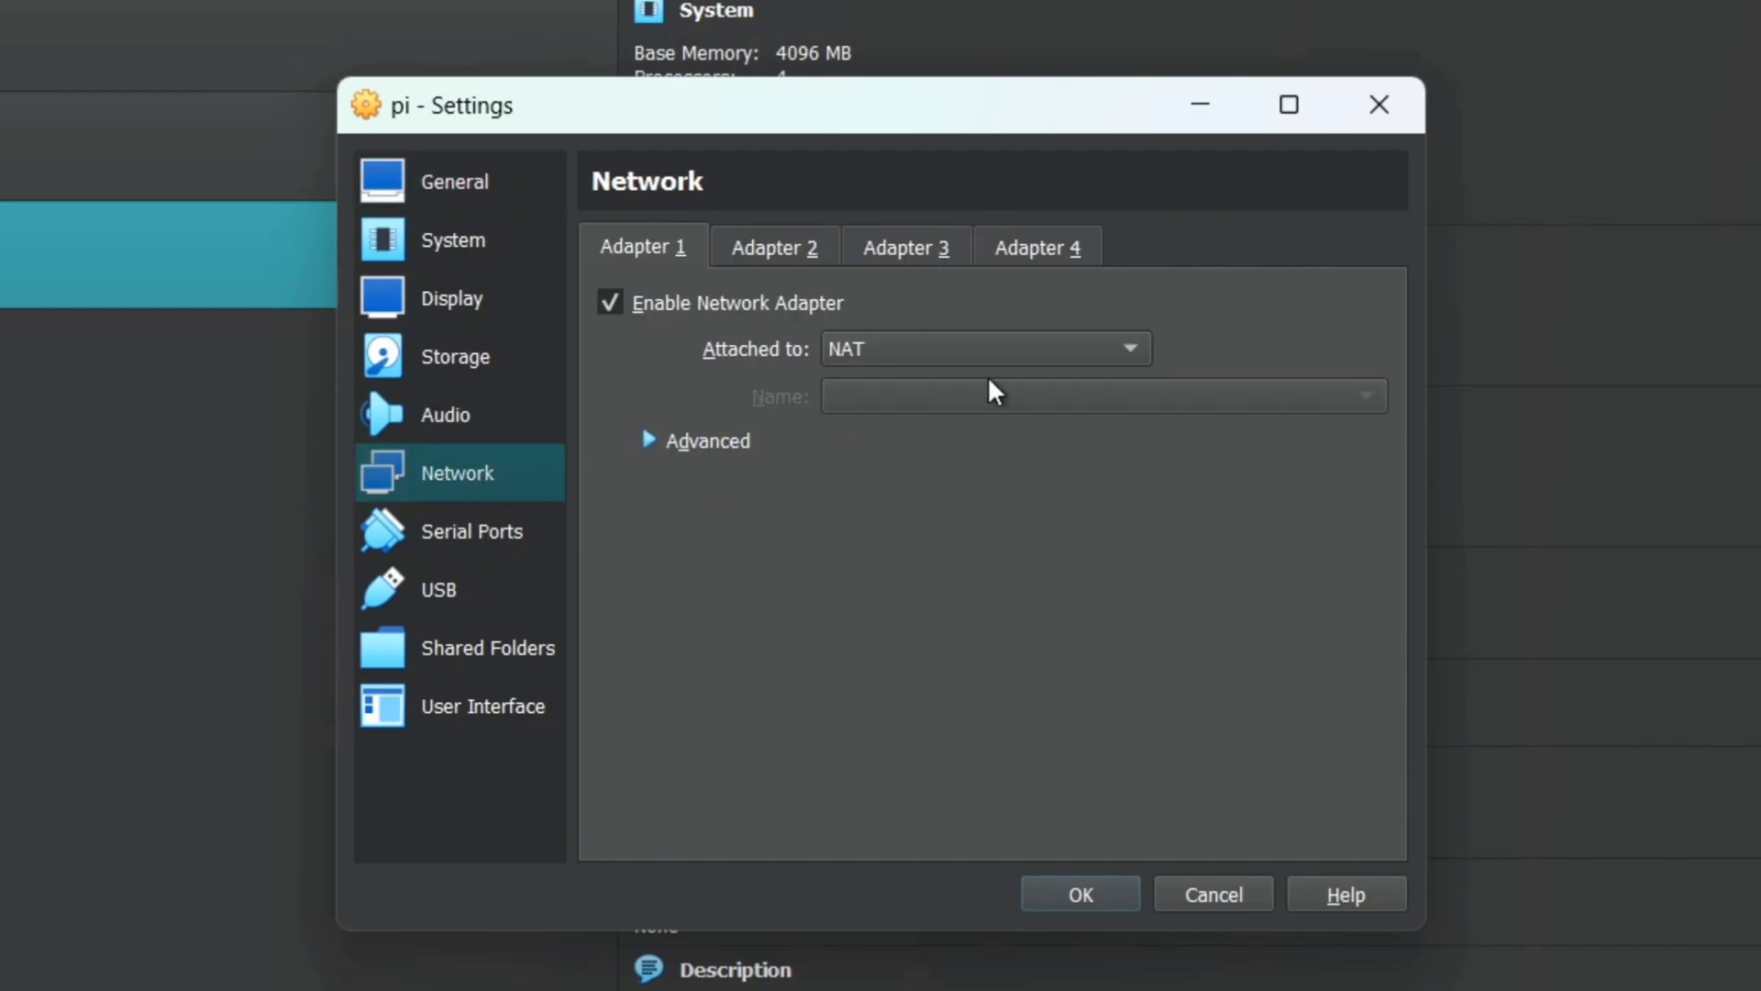
left_click(917, 356)
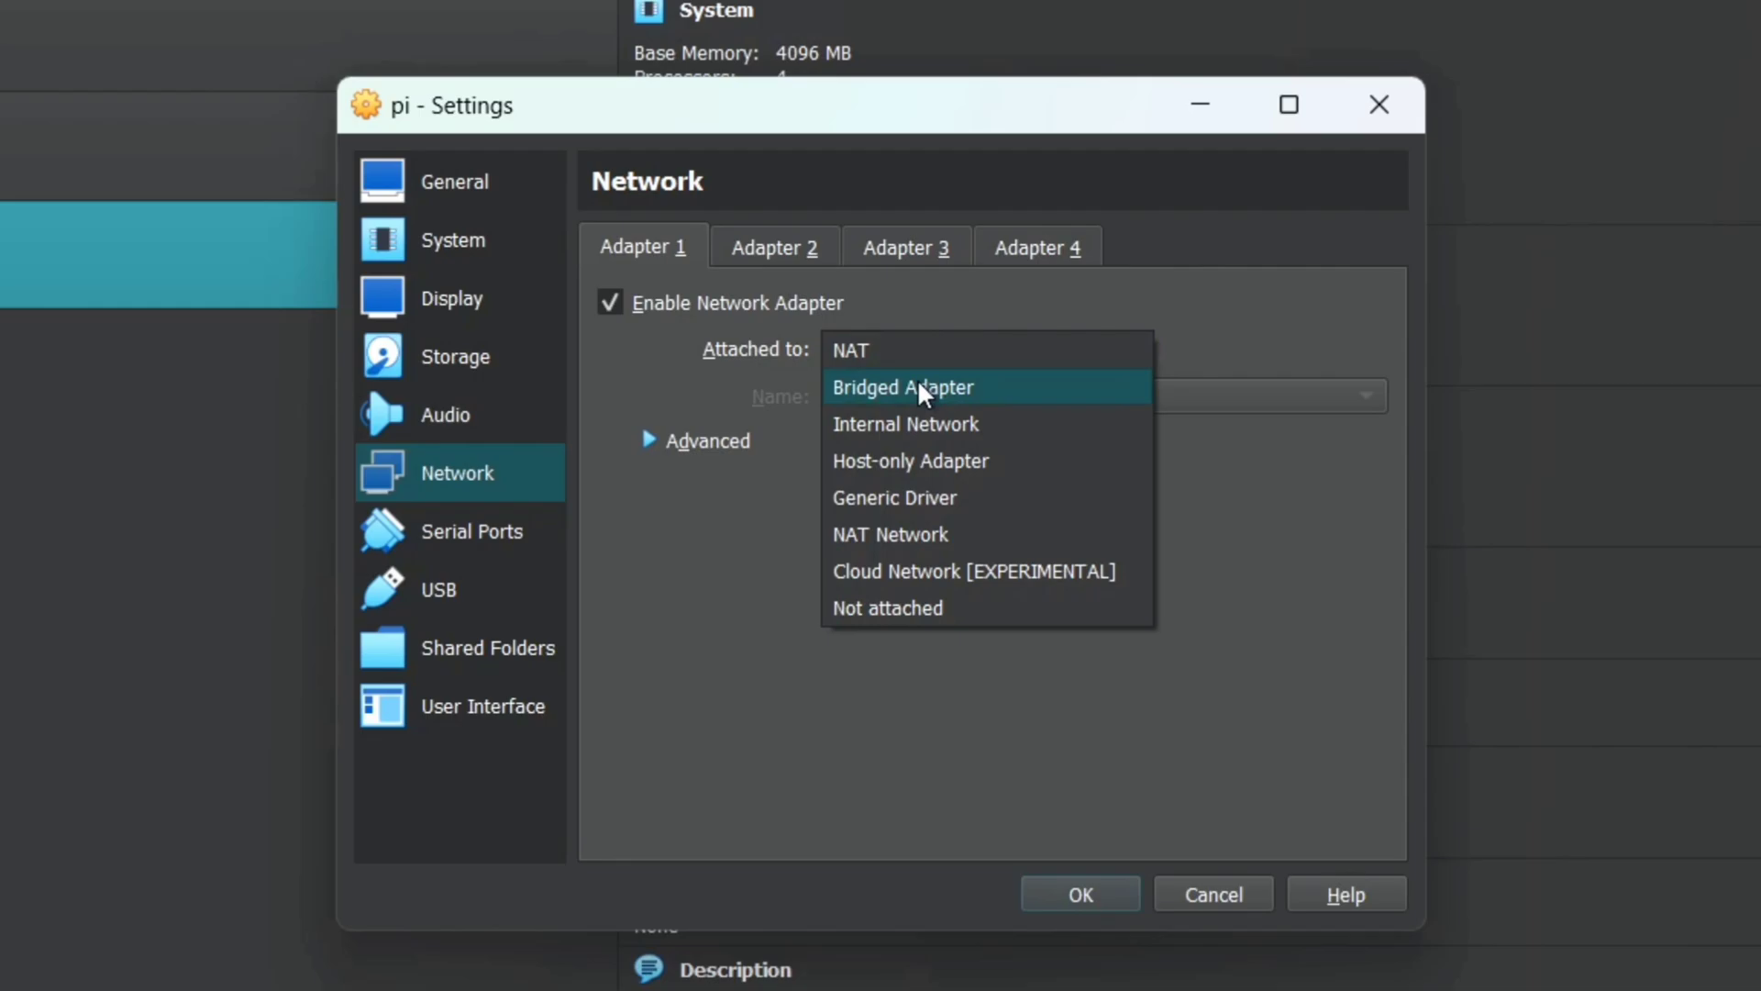
left_click(918, 387)
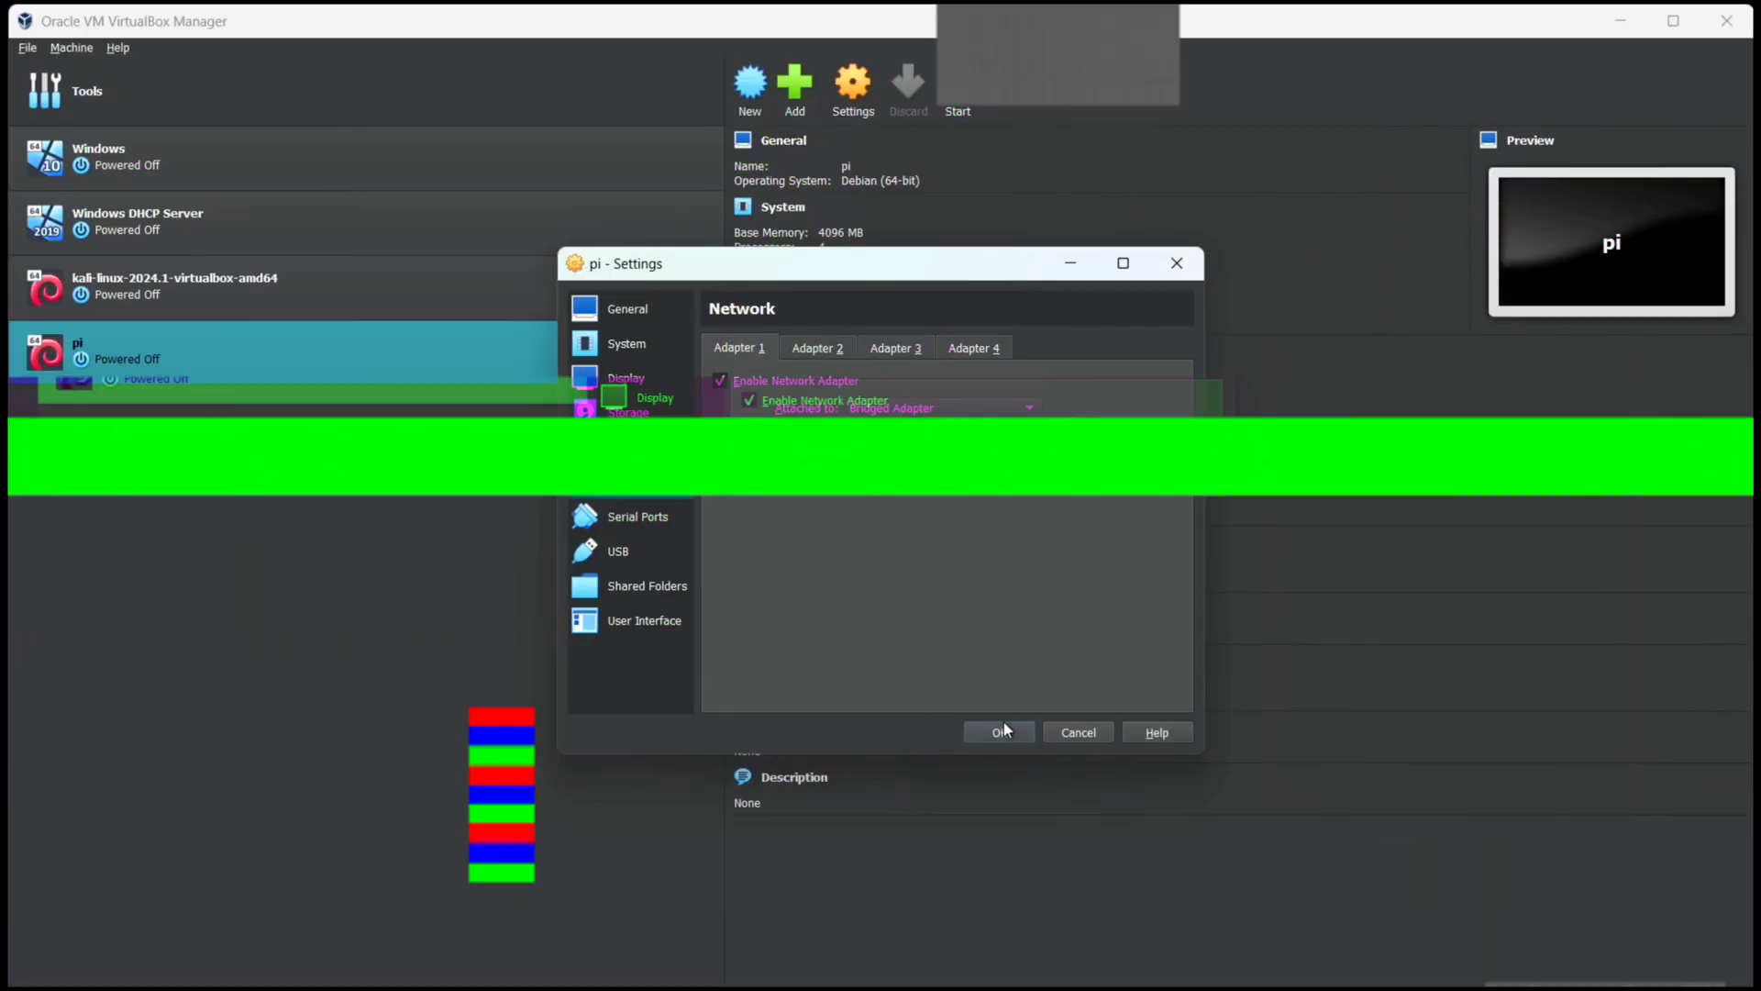
left_click(1009, 731)
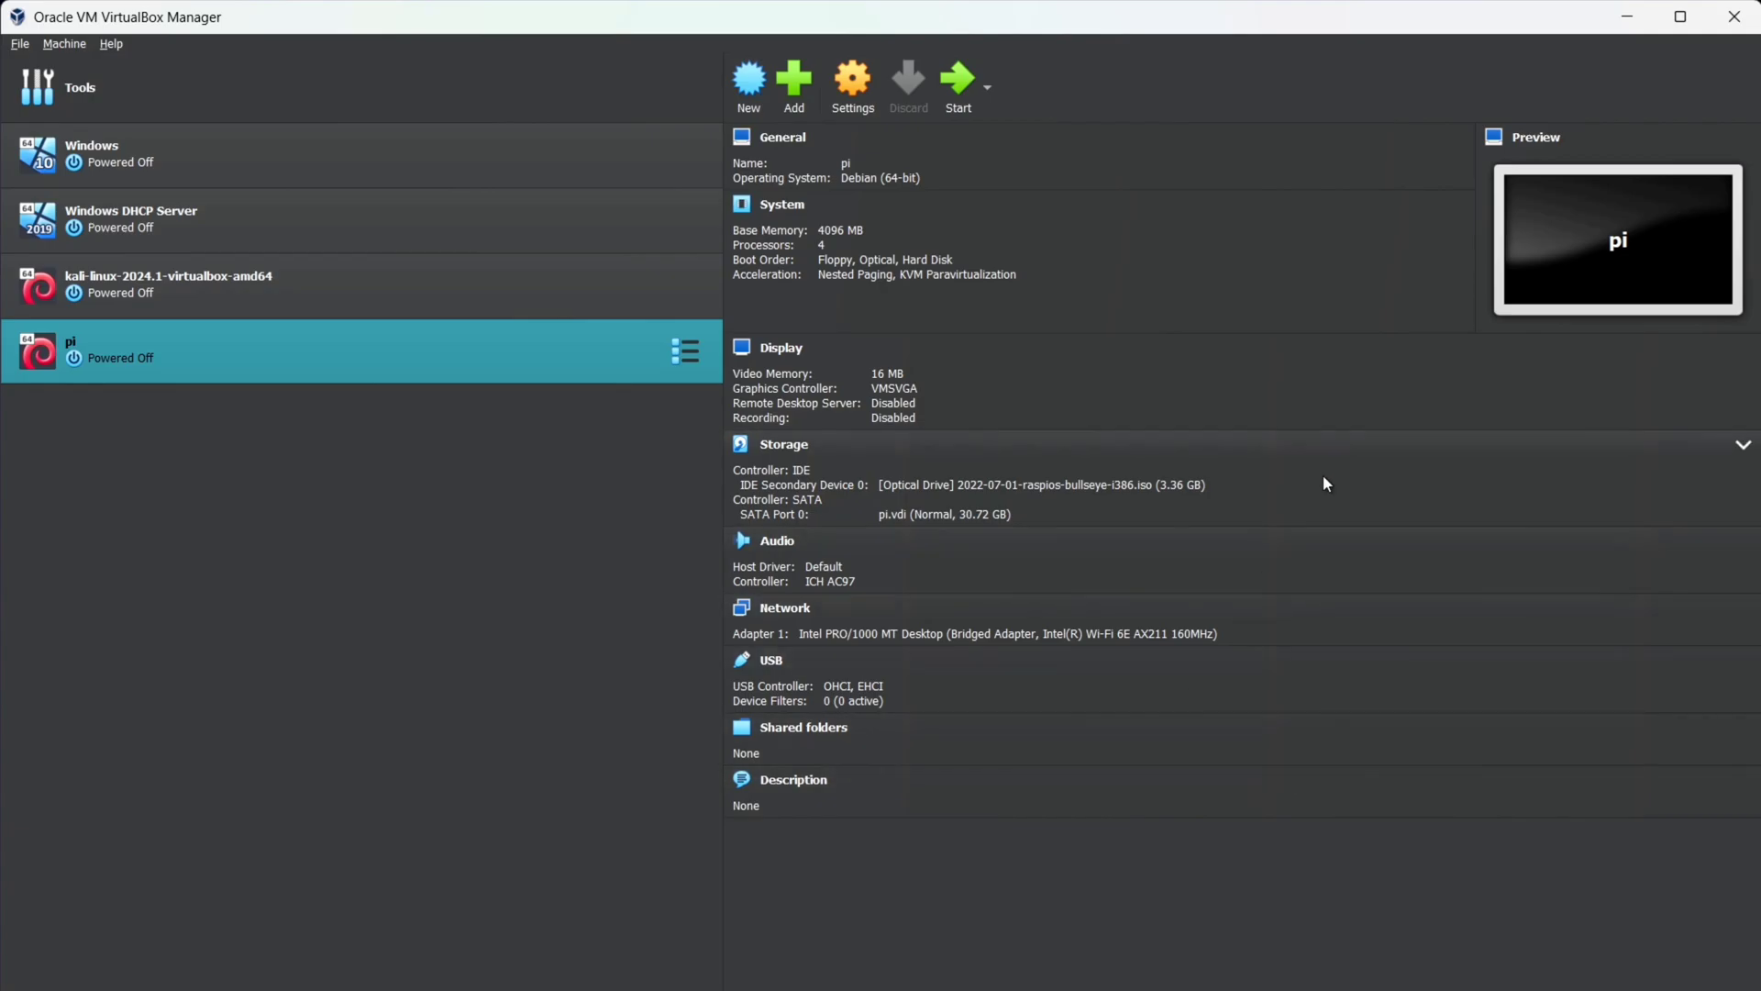
Step: Start the pi VM, show its window and boot the Graphical install option
left_click(969, 82)
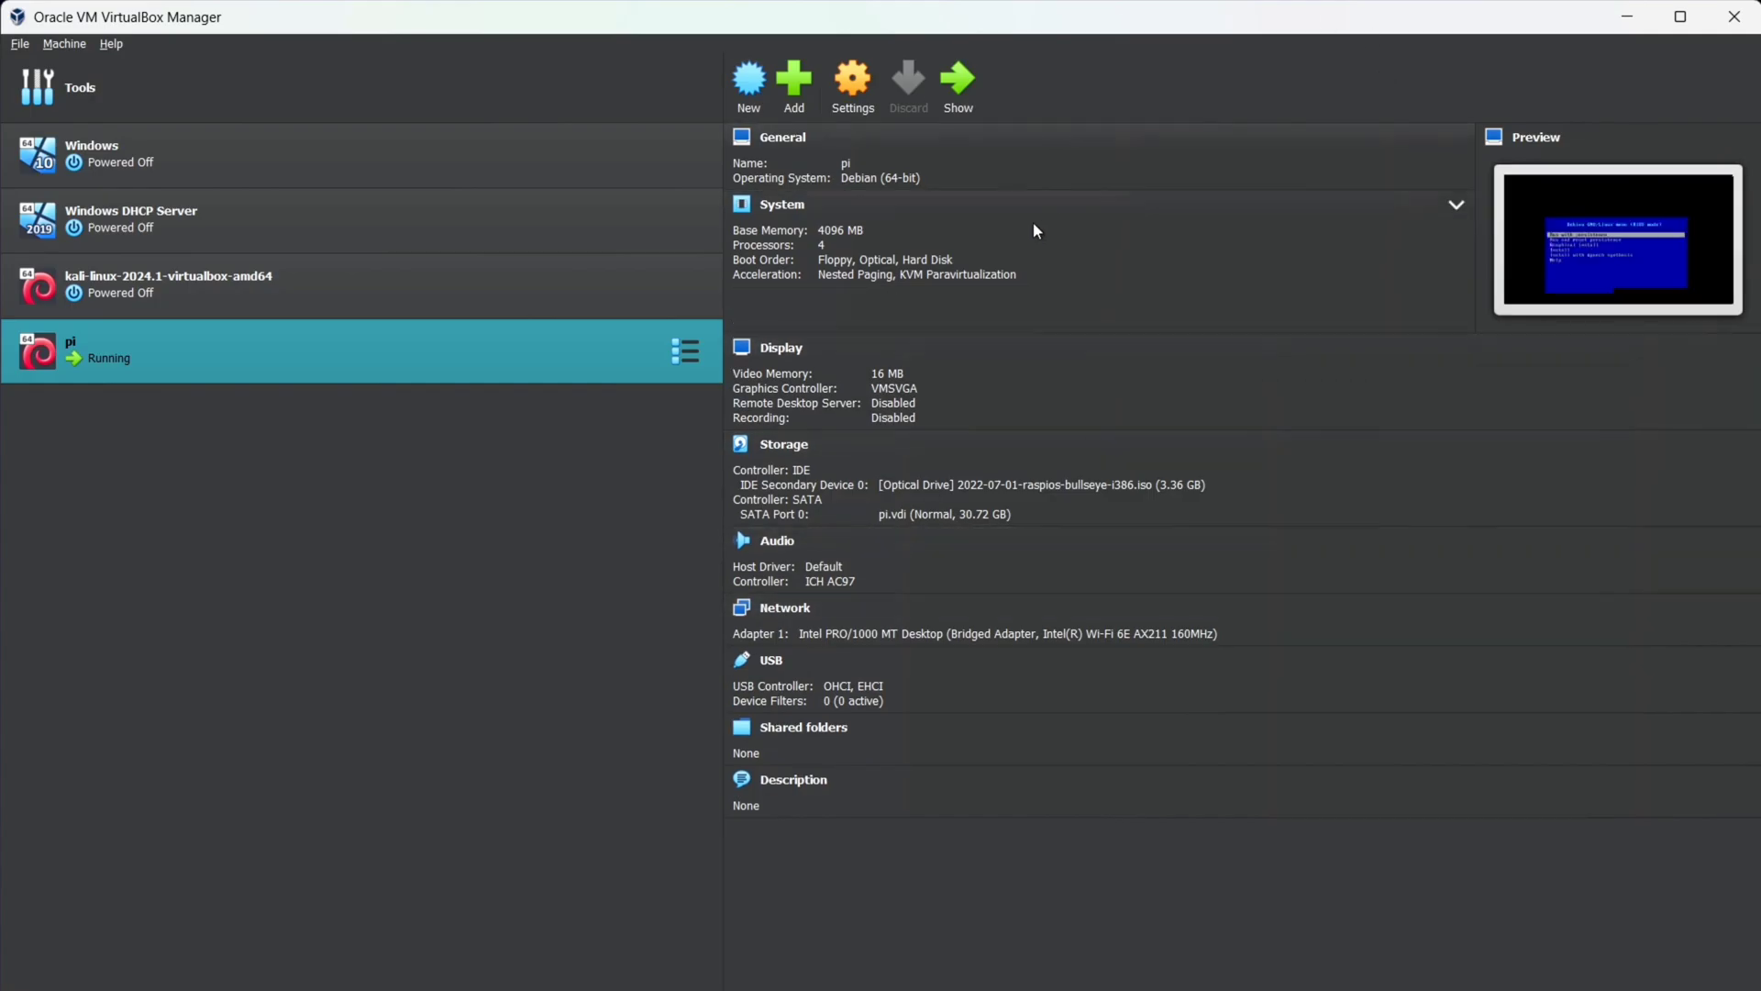
left_click(968, 96)
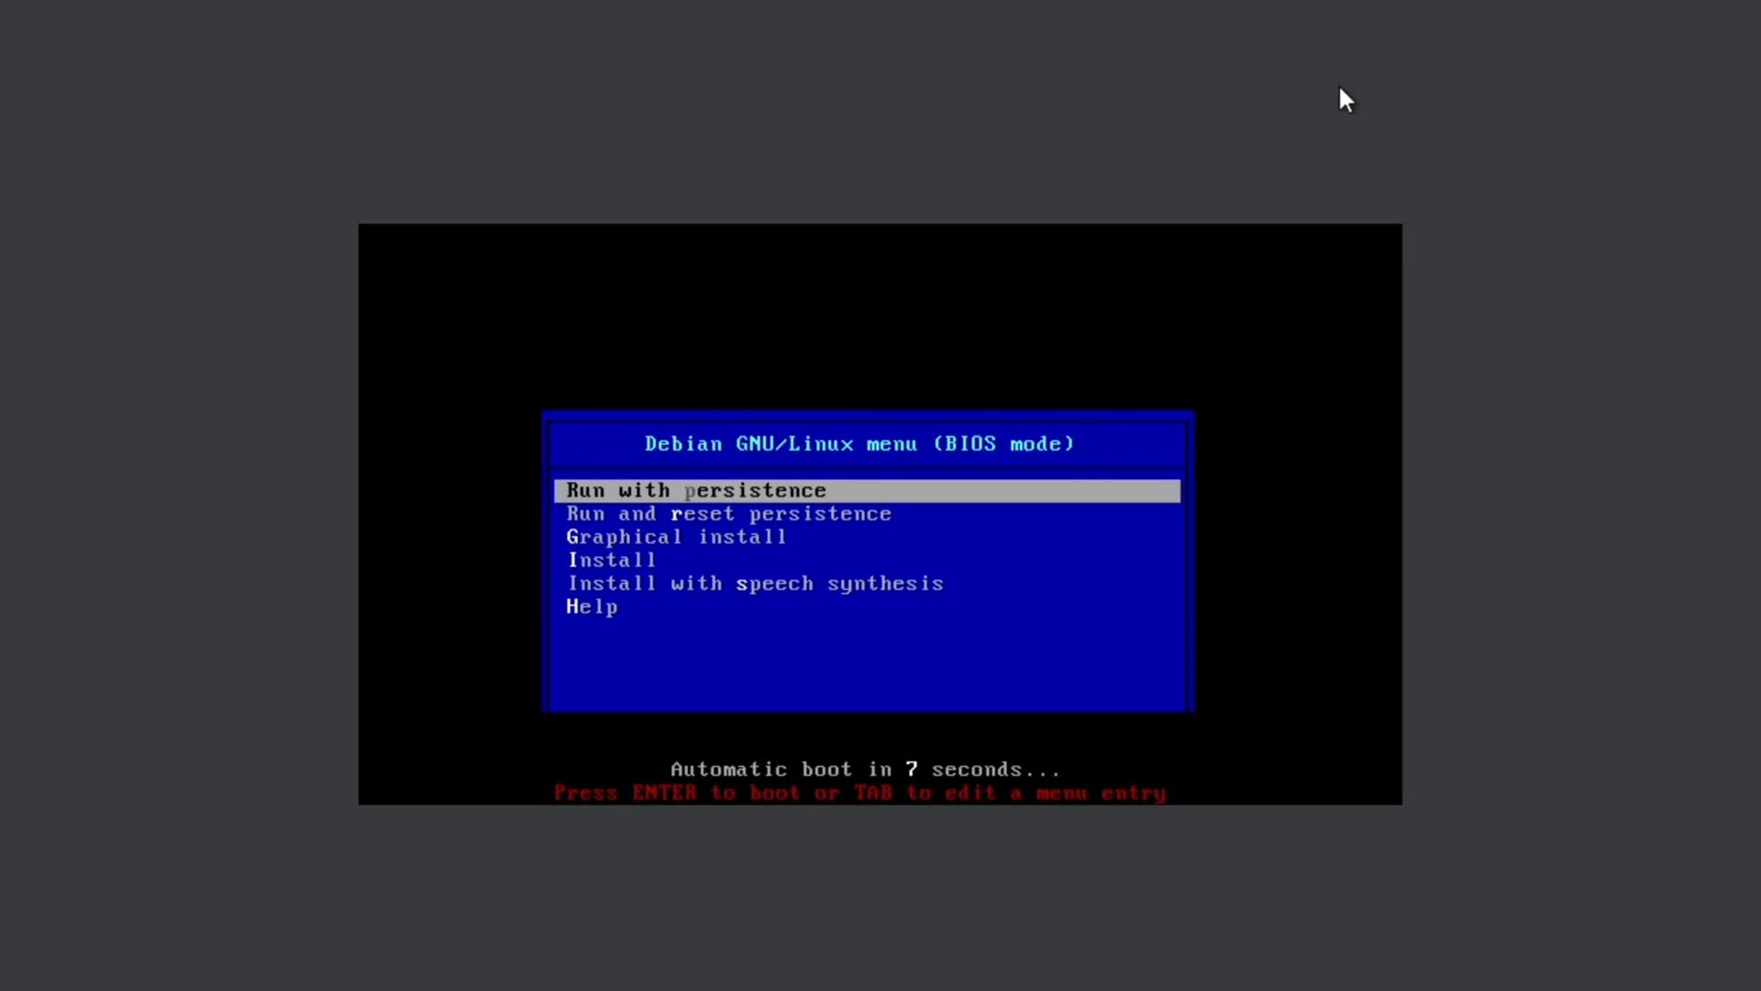
key("Down")
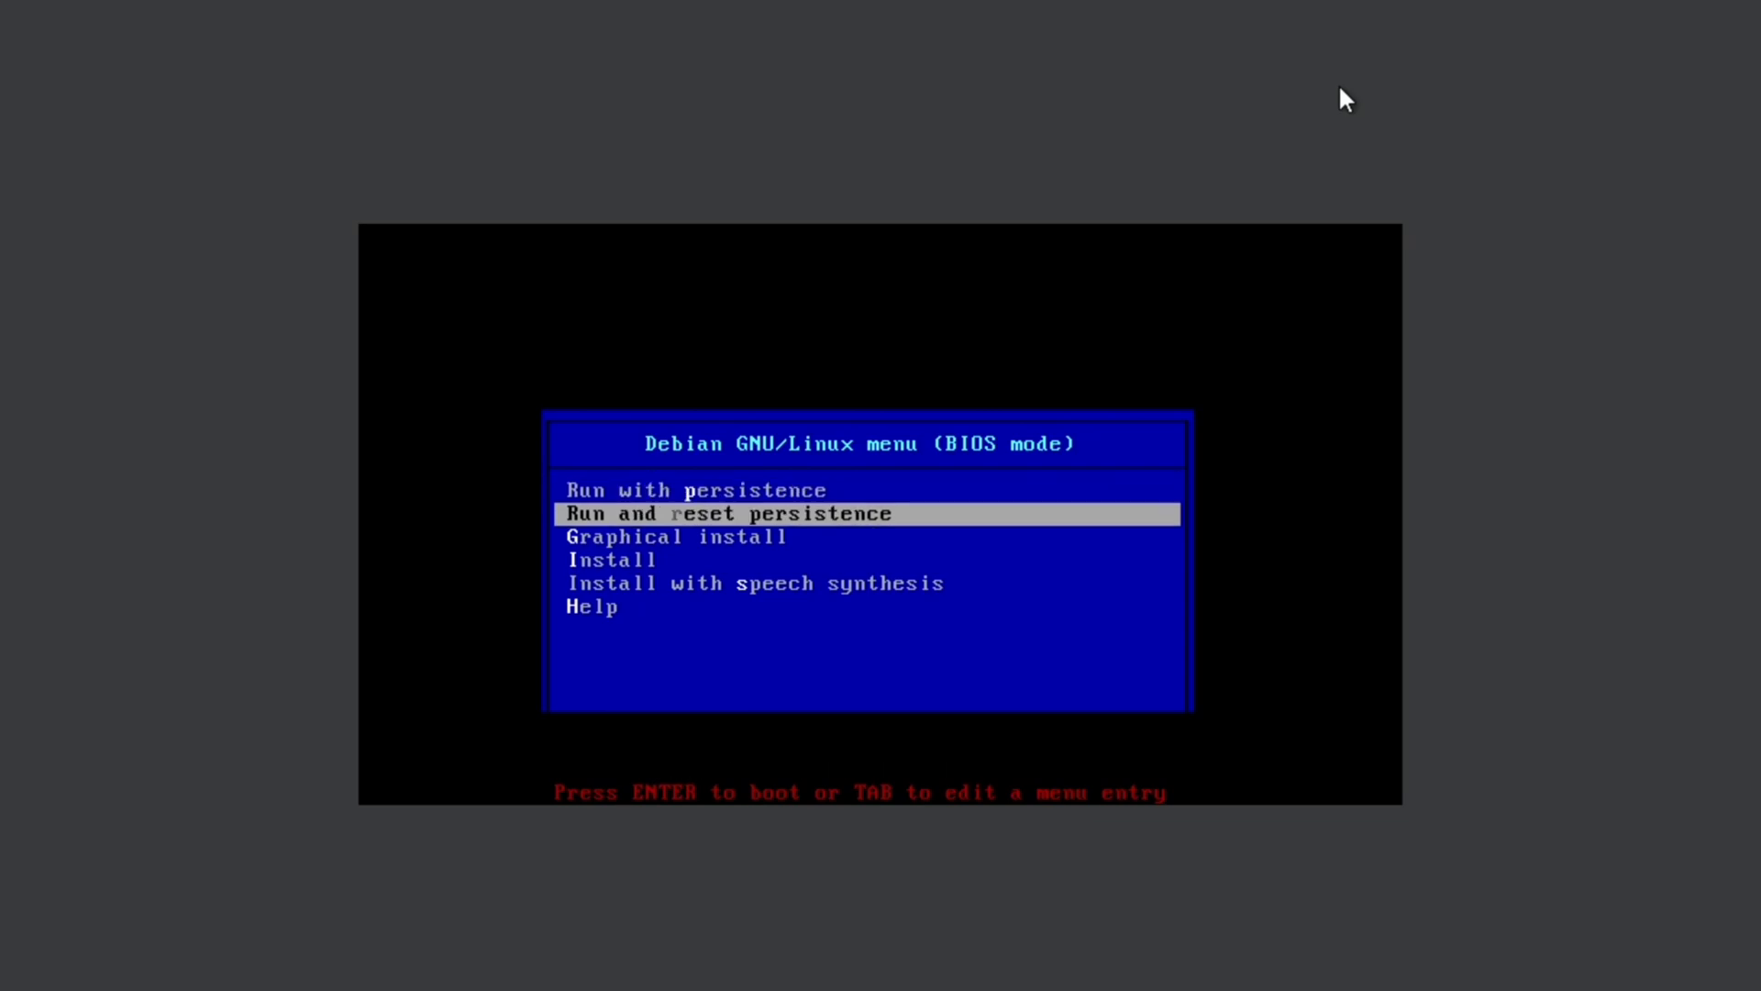
key("Down")
key("Down")
key("Up")
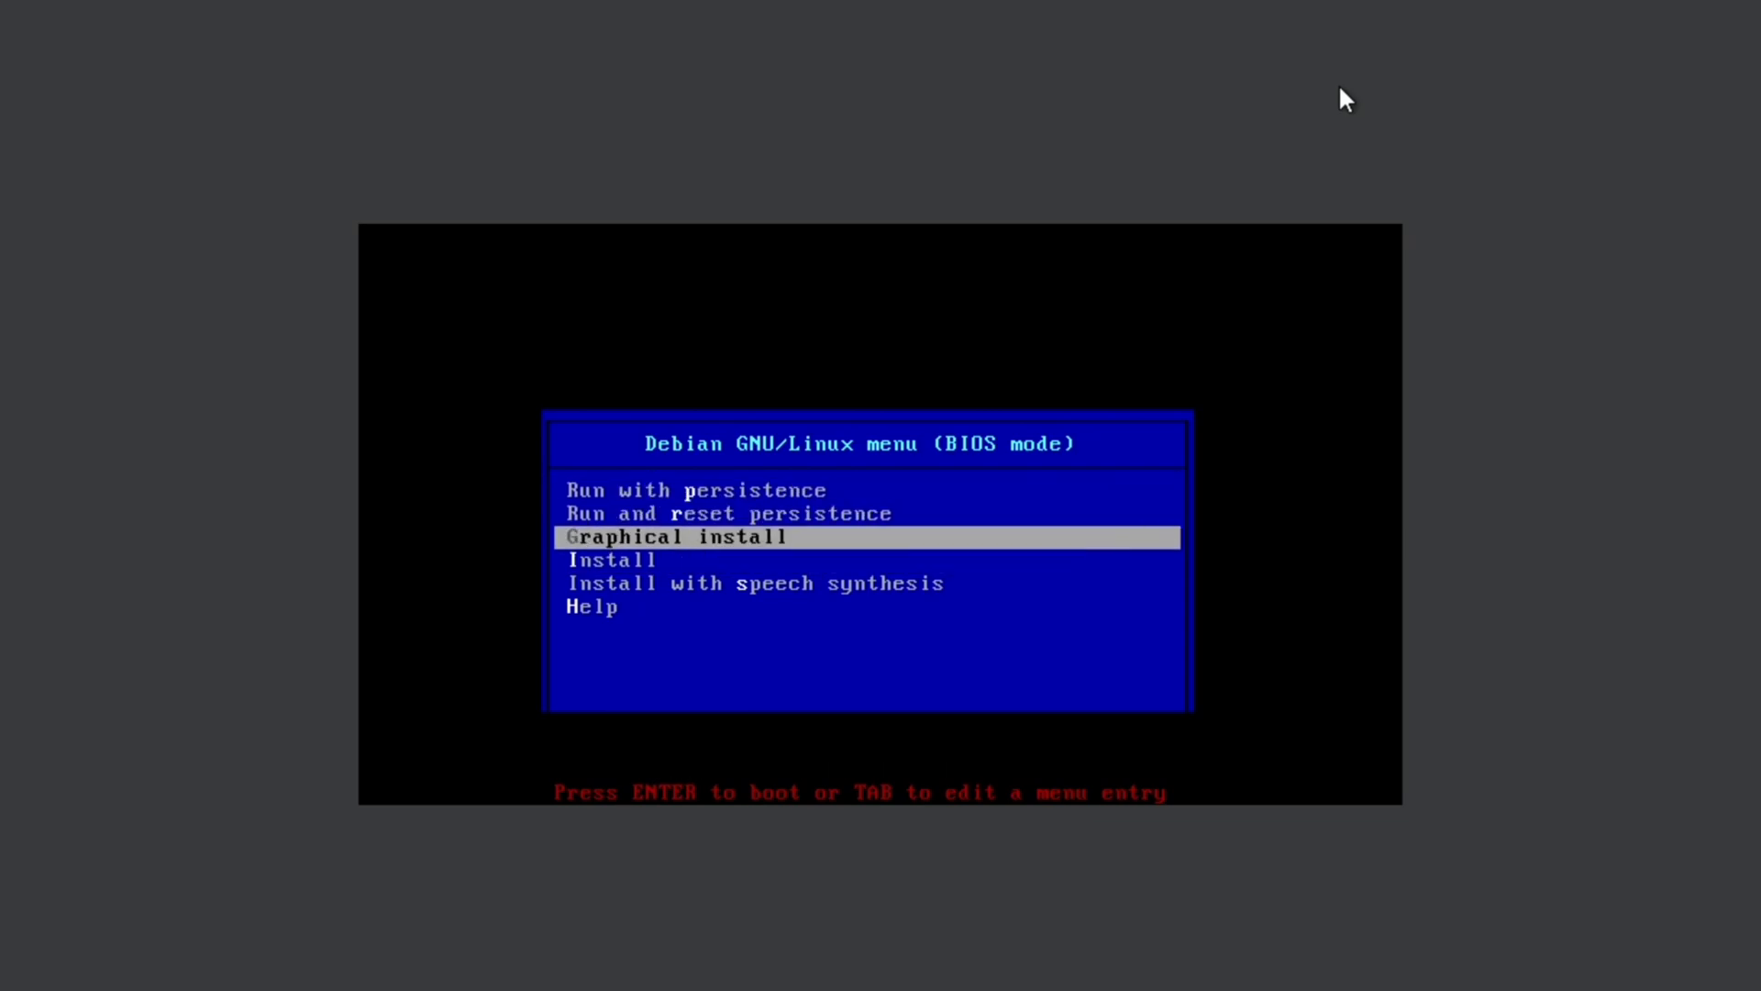
key("Return")
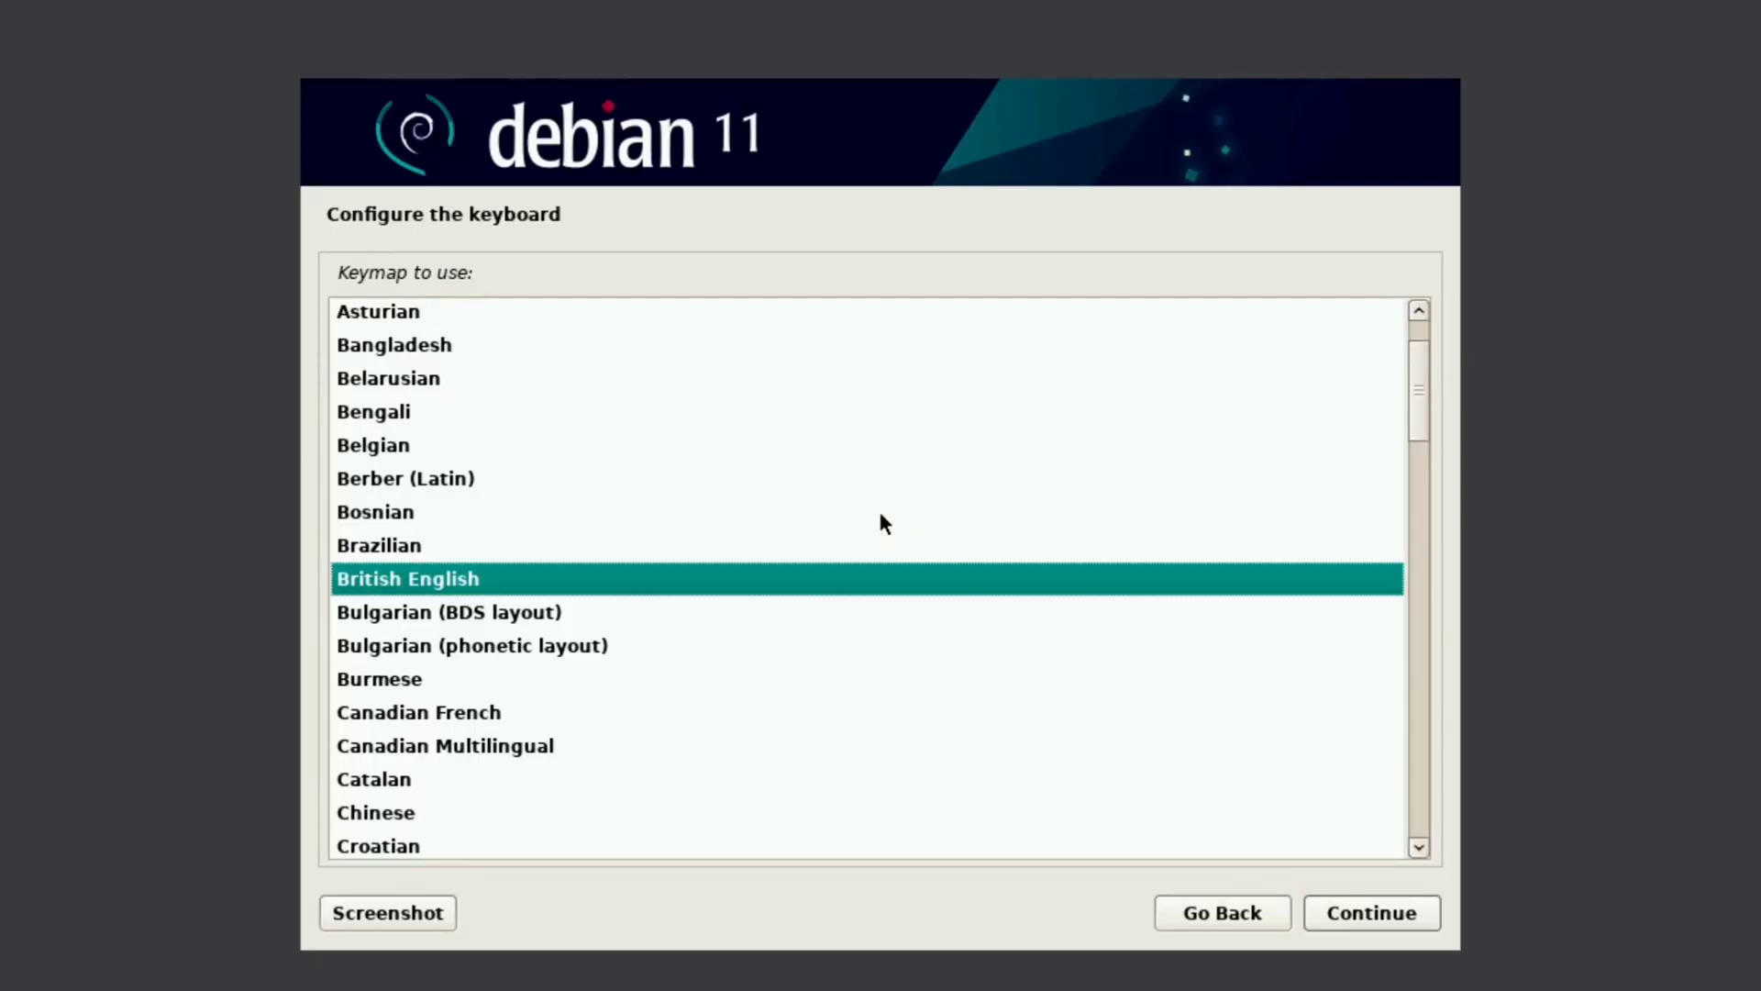
Step: Accept the keymap and partition the entire disk with all files in one partition
key("Return")
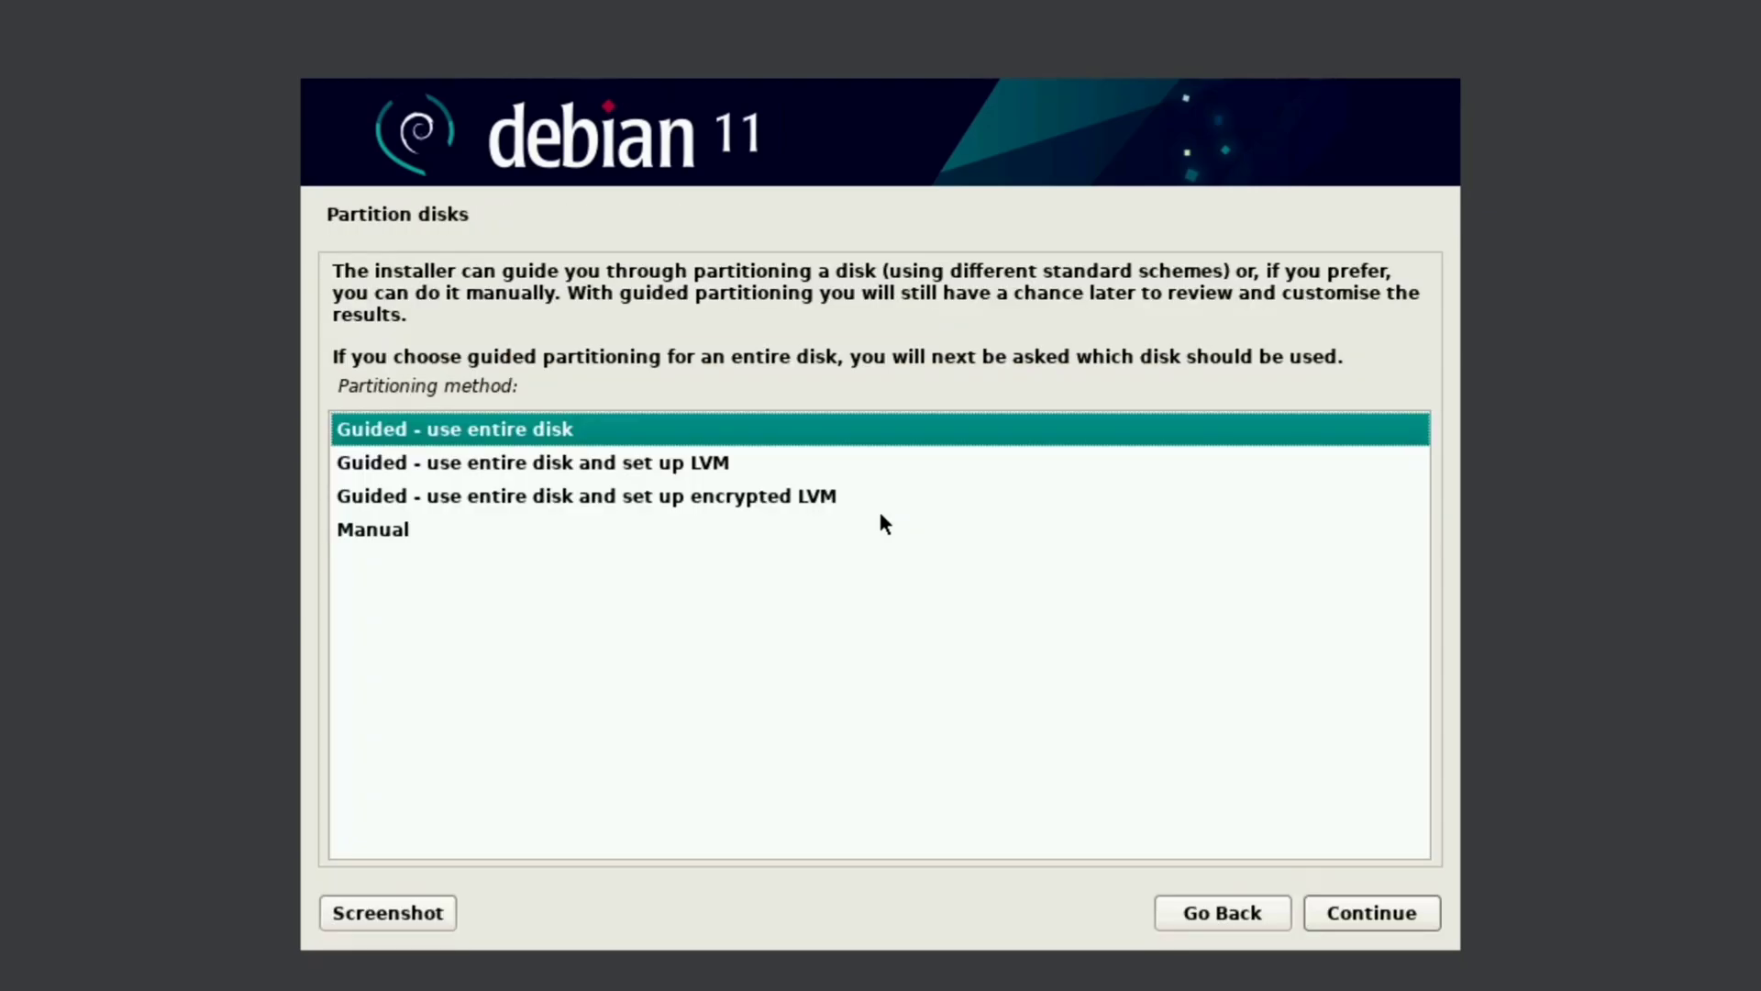
key("Return")
key("Return")
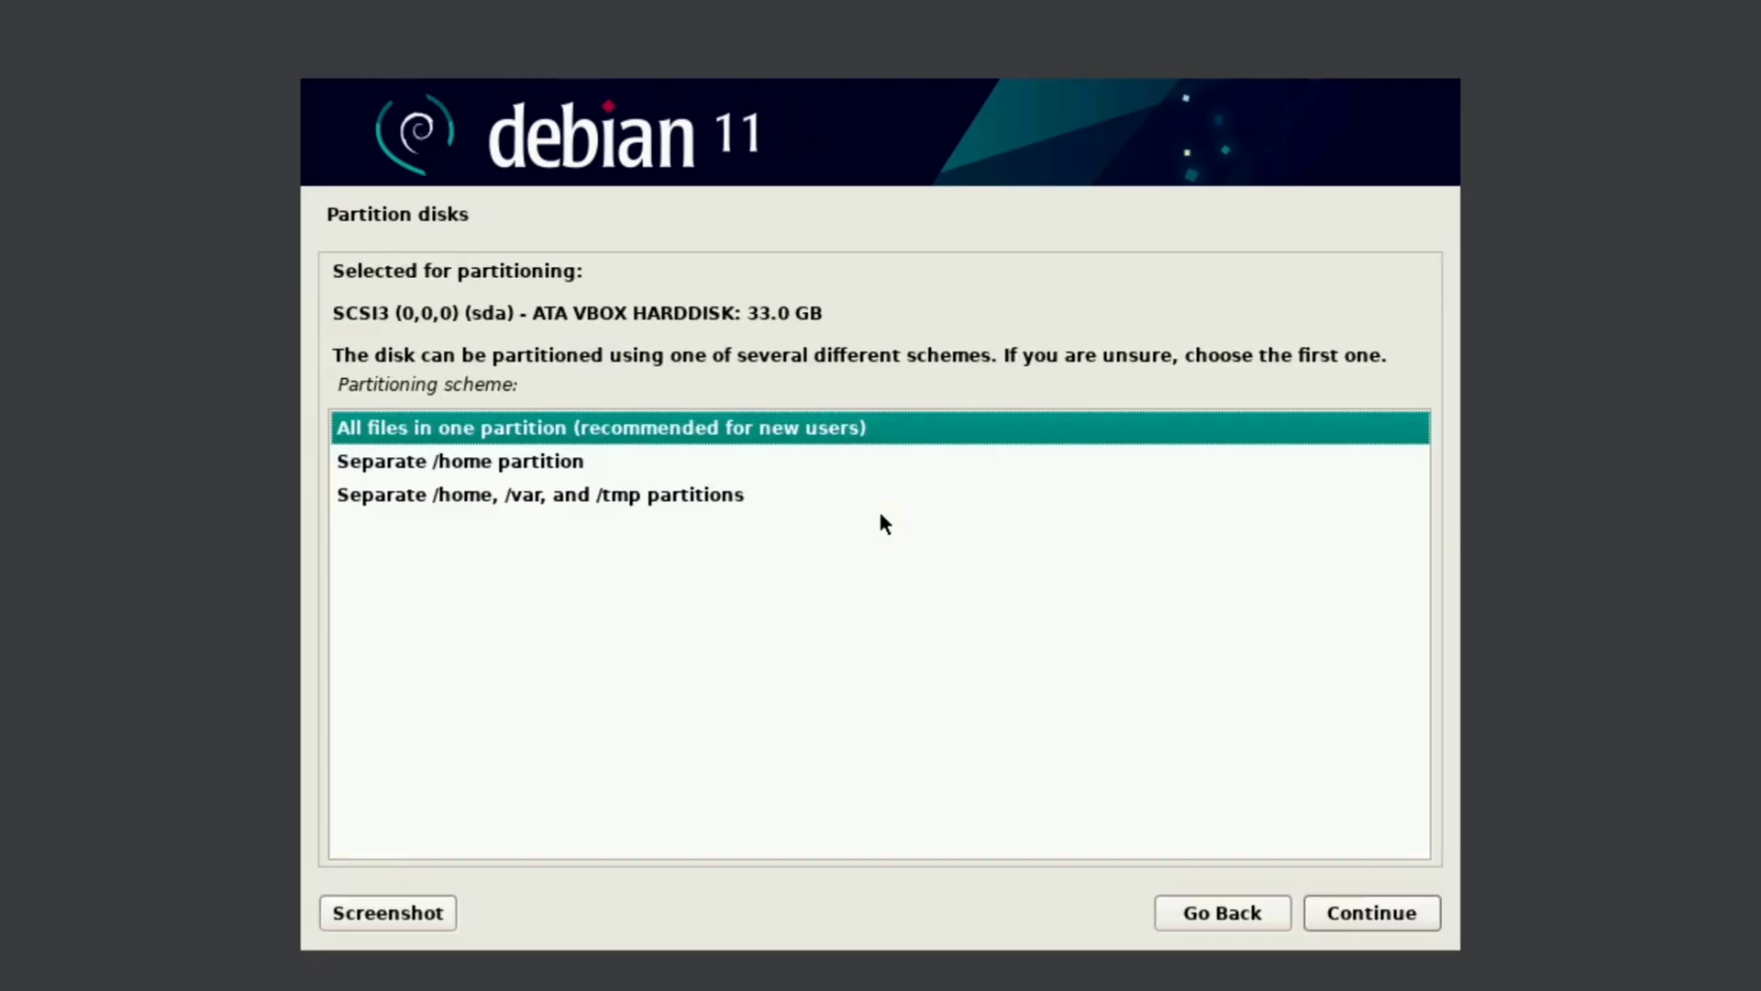
key("Return")
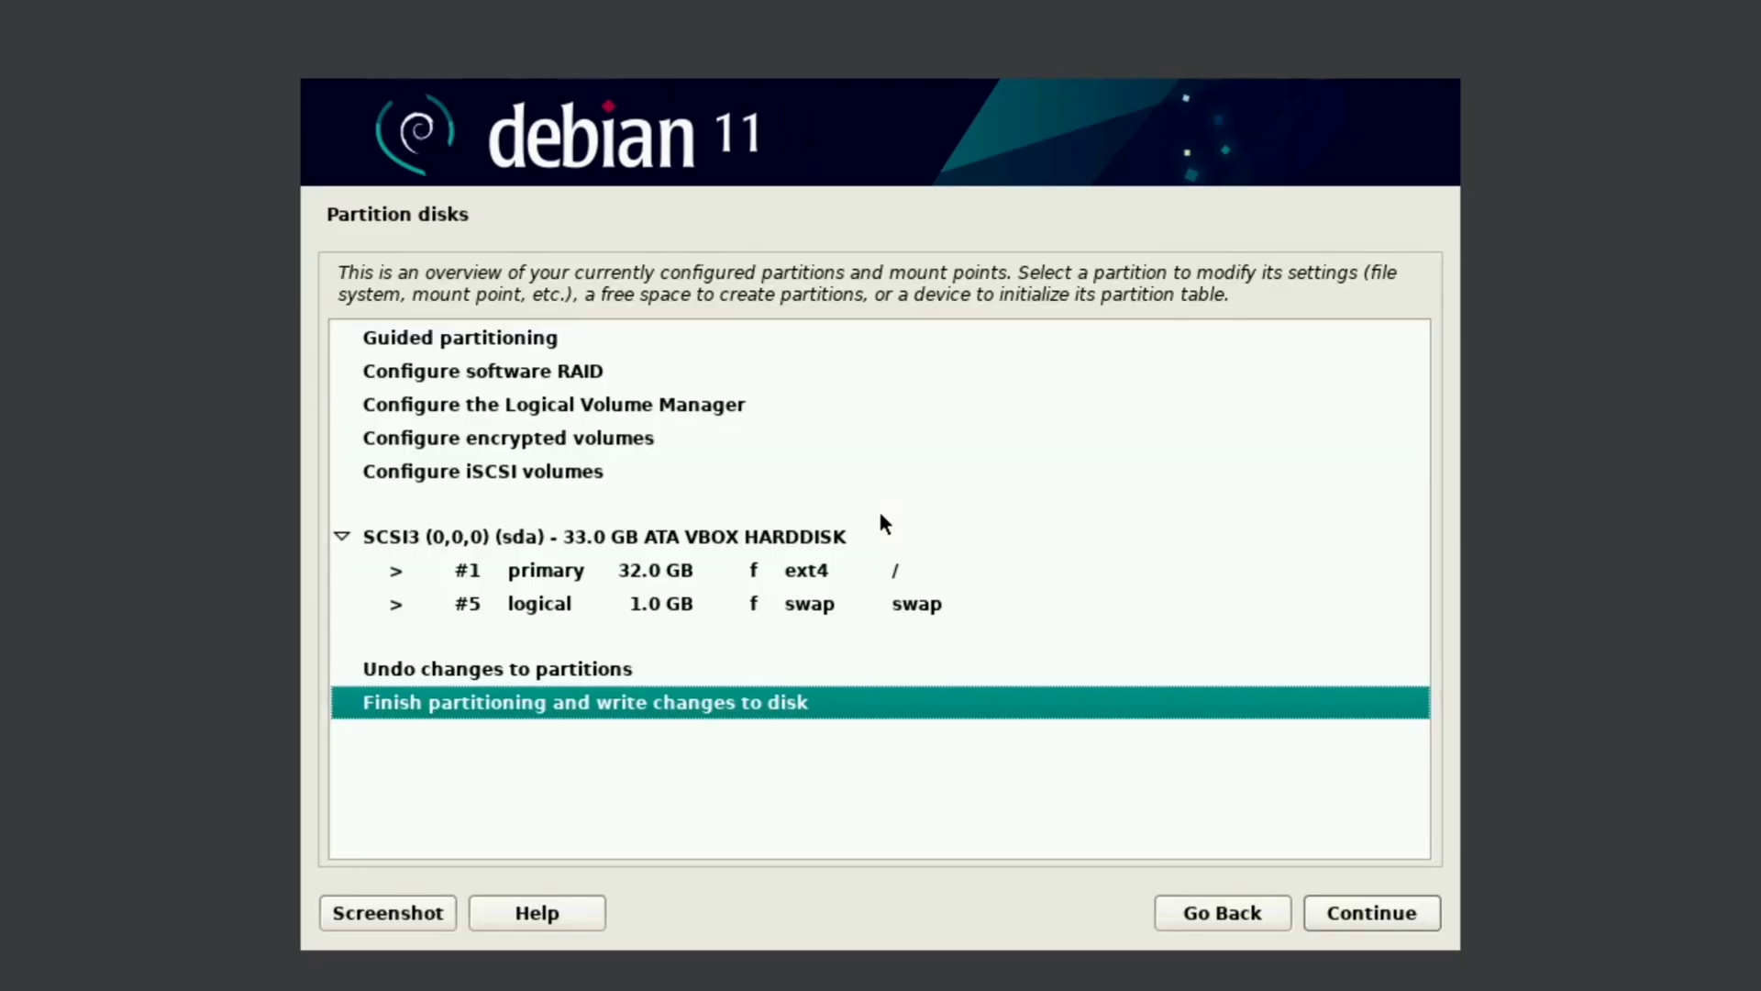
key("Return")
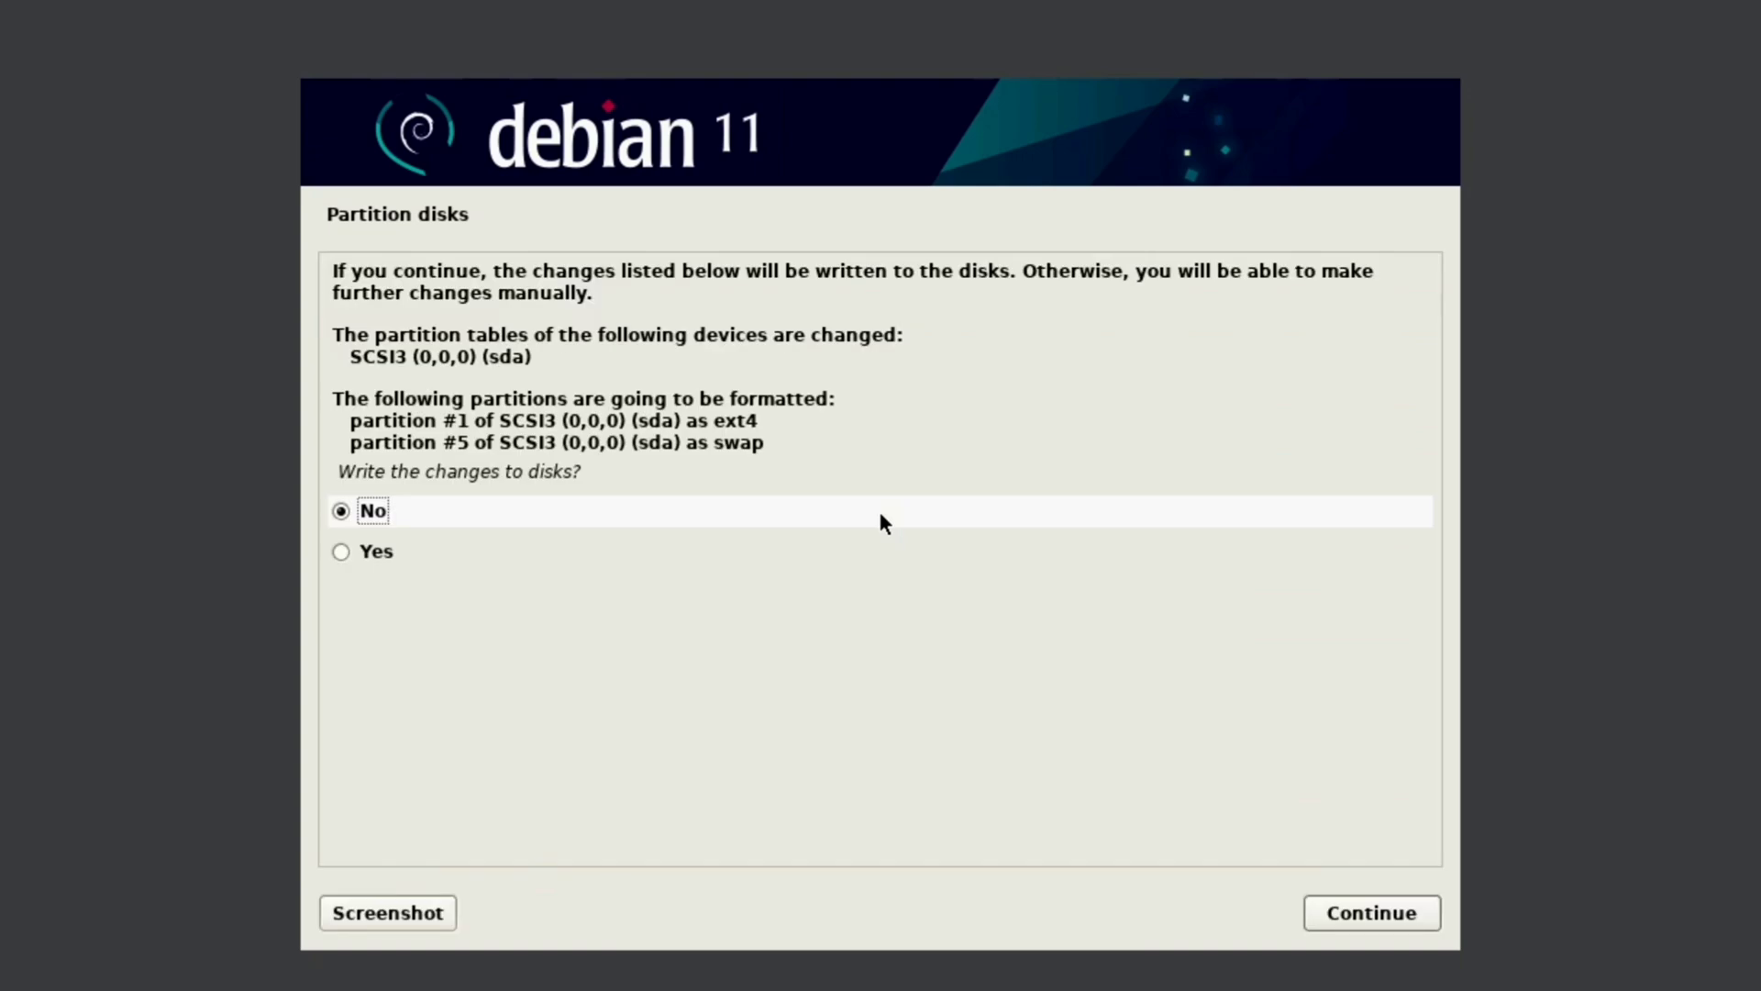
key("Down")
key("Return")
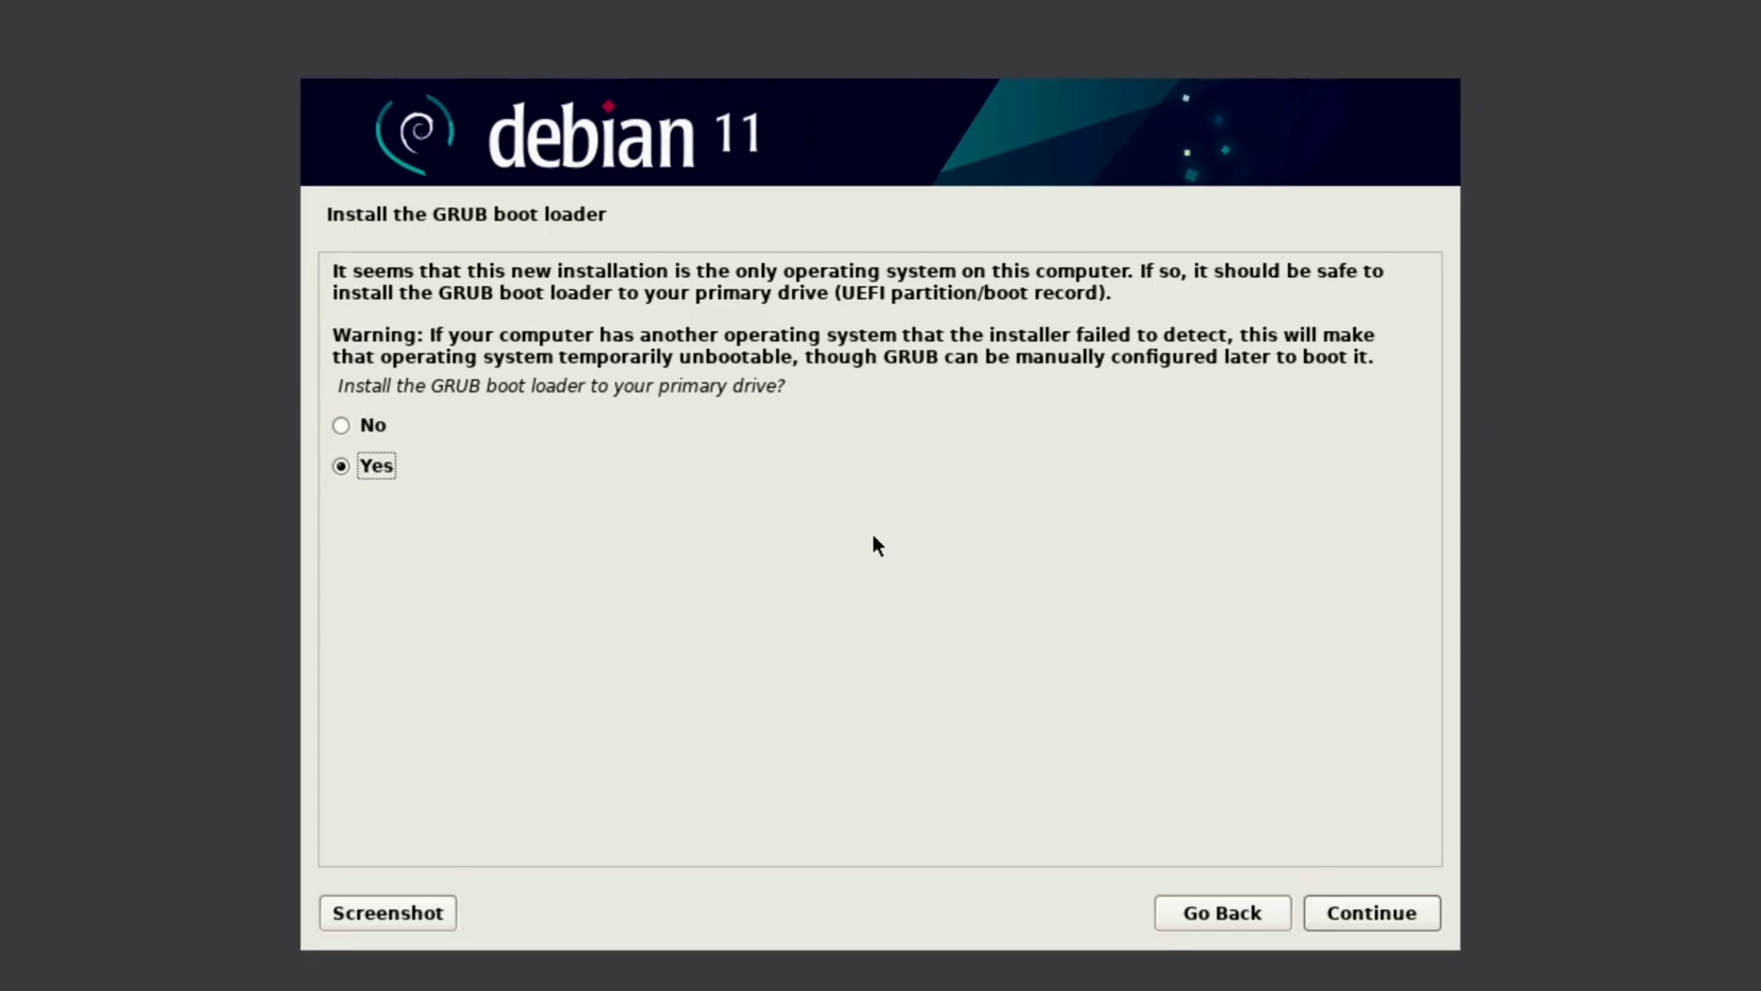
Step: Install the GRUB boot loader onto /dev/sda
key("Return")
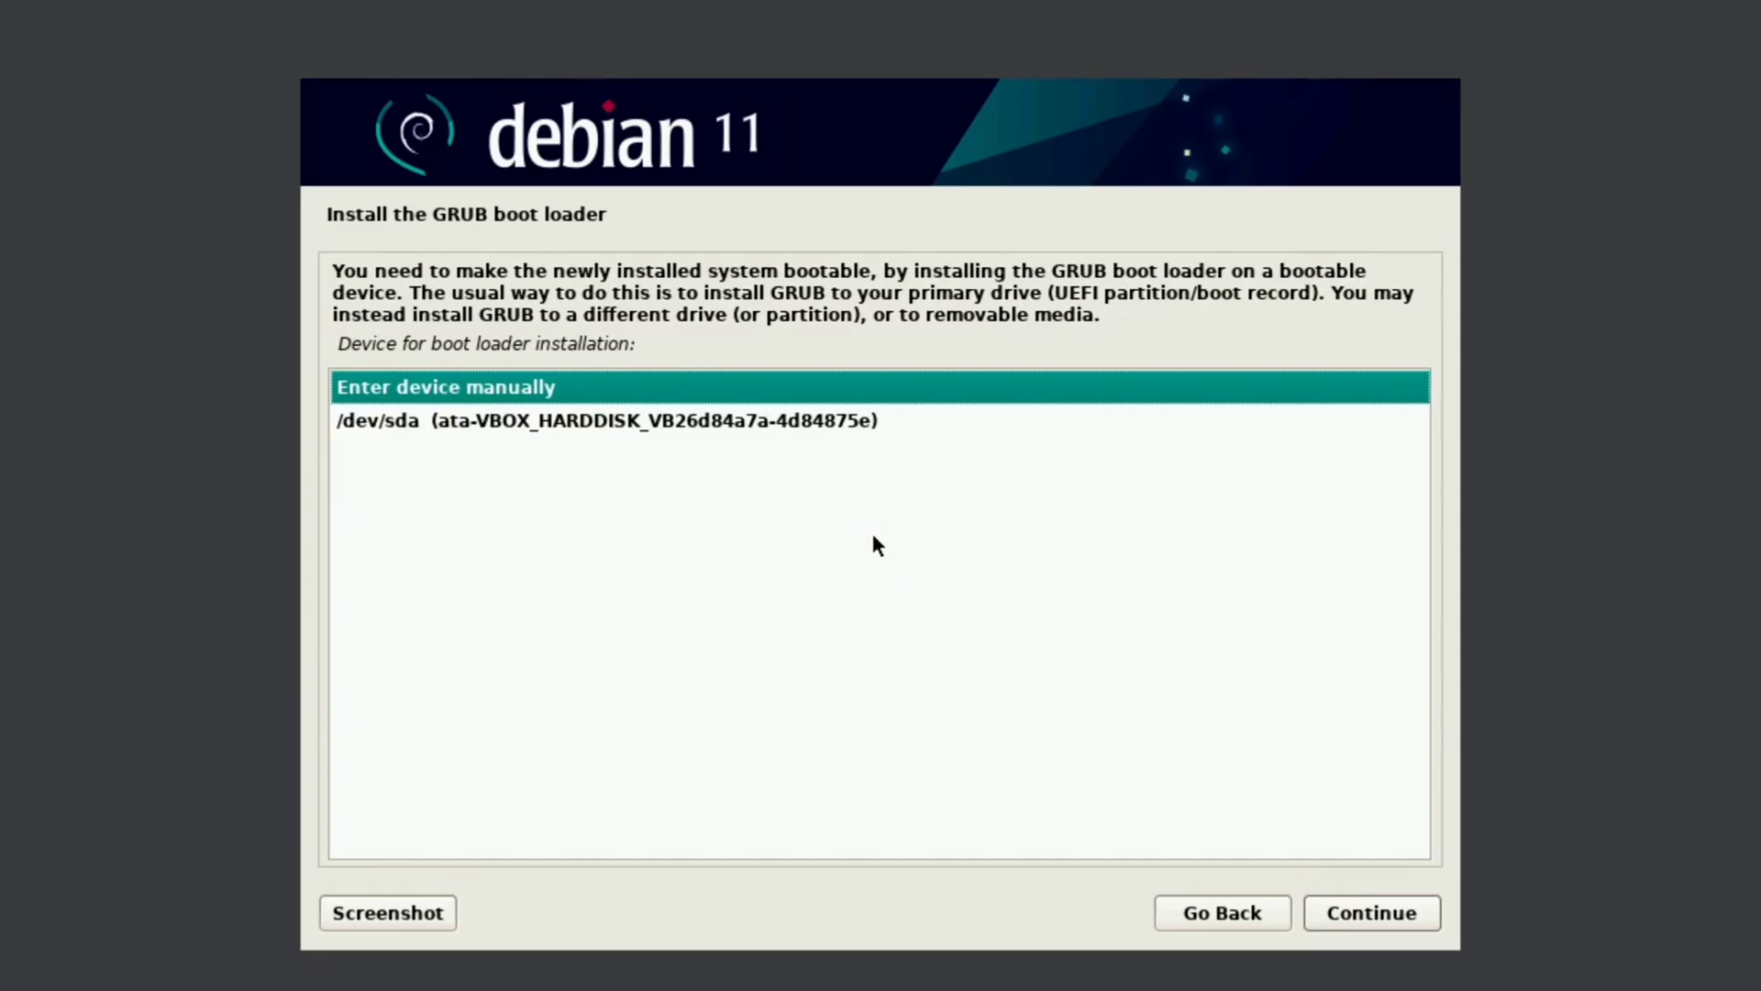
key("Down")
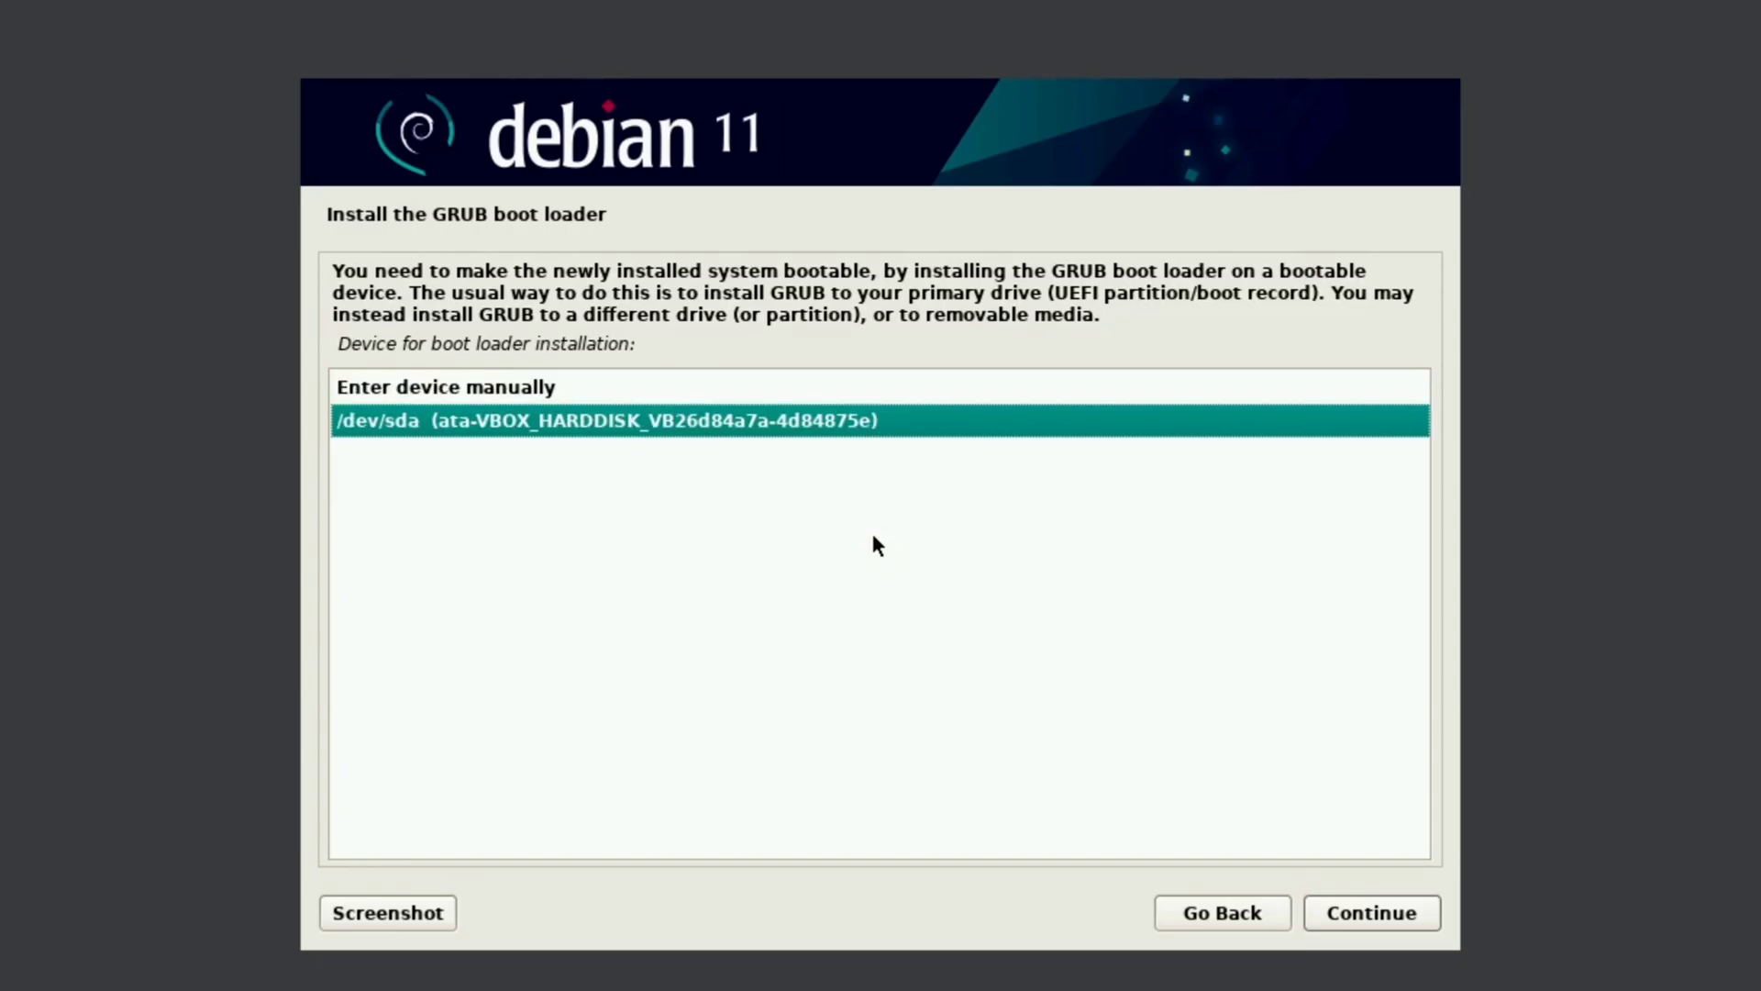
key("Return")
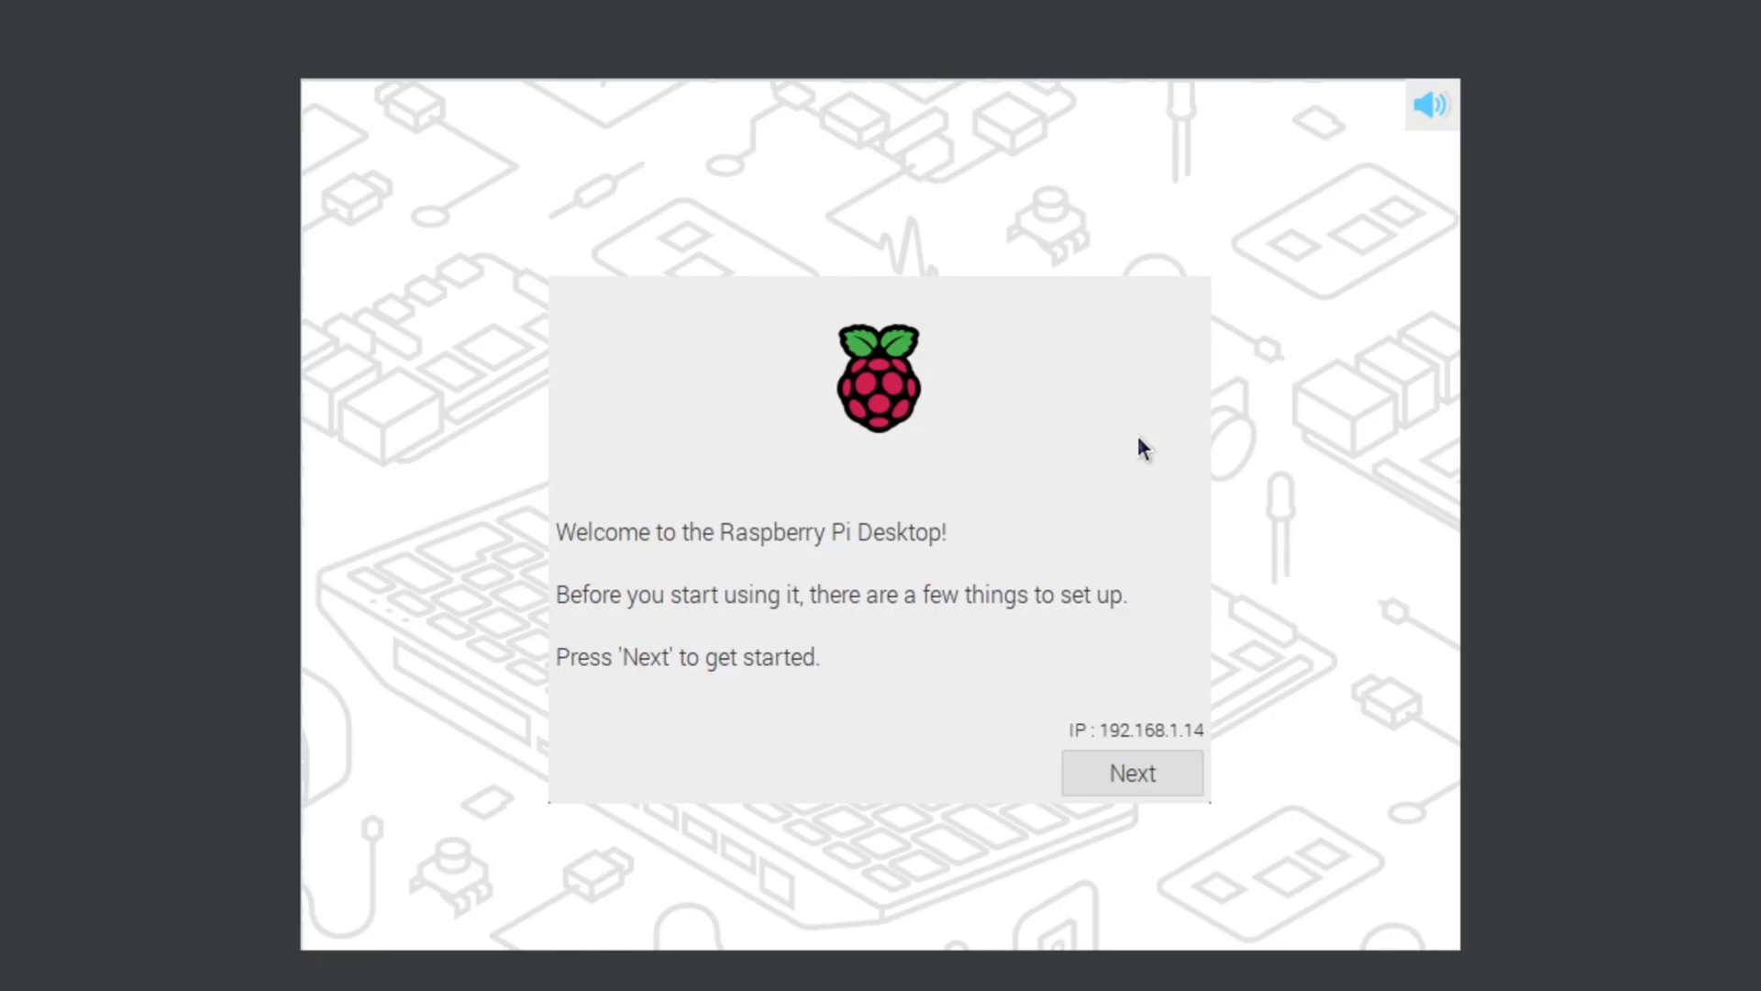
Step: Begin the first-boot setup and set the country to India
left_click(1146, 762)
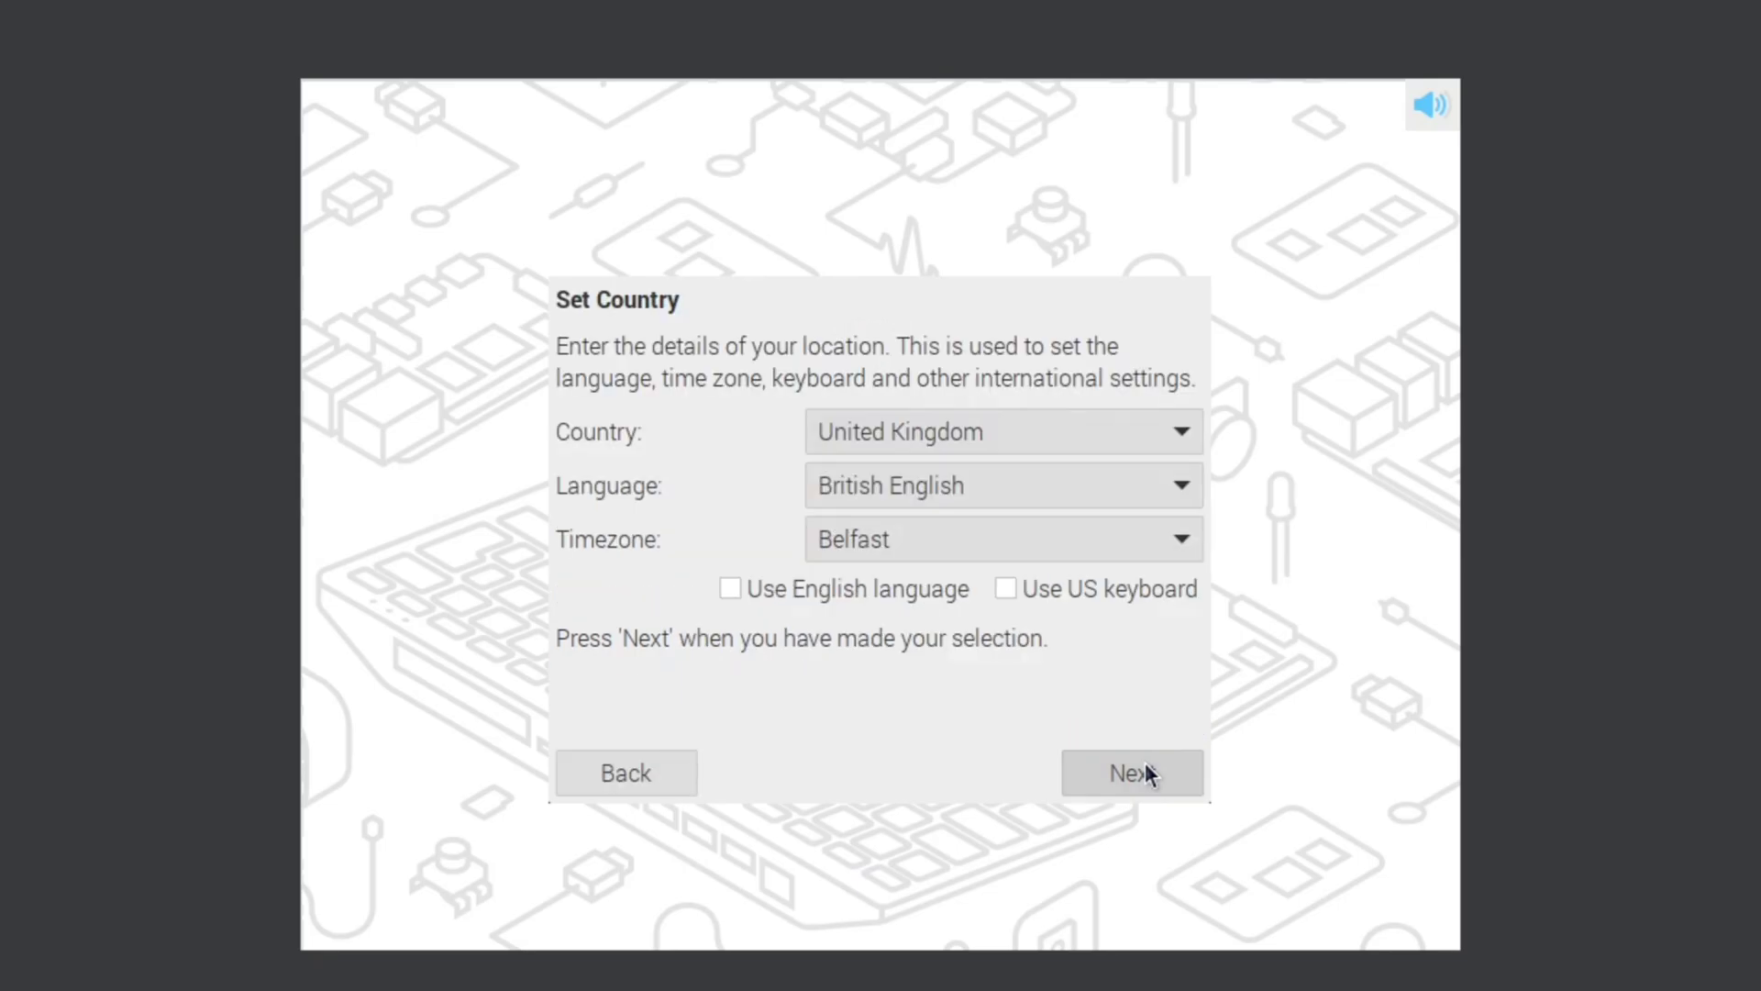
left_click(906, 548)
left_click(911, 549)
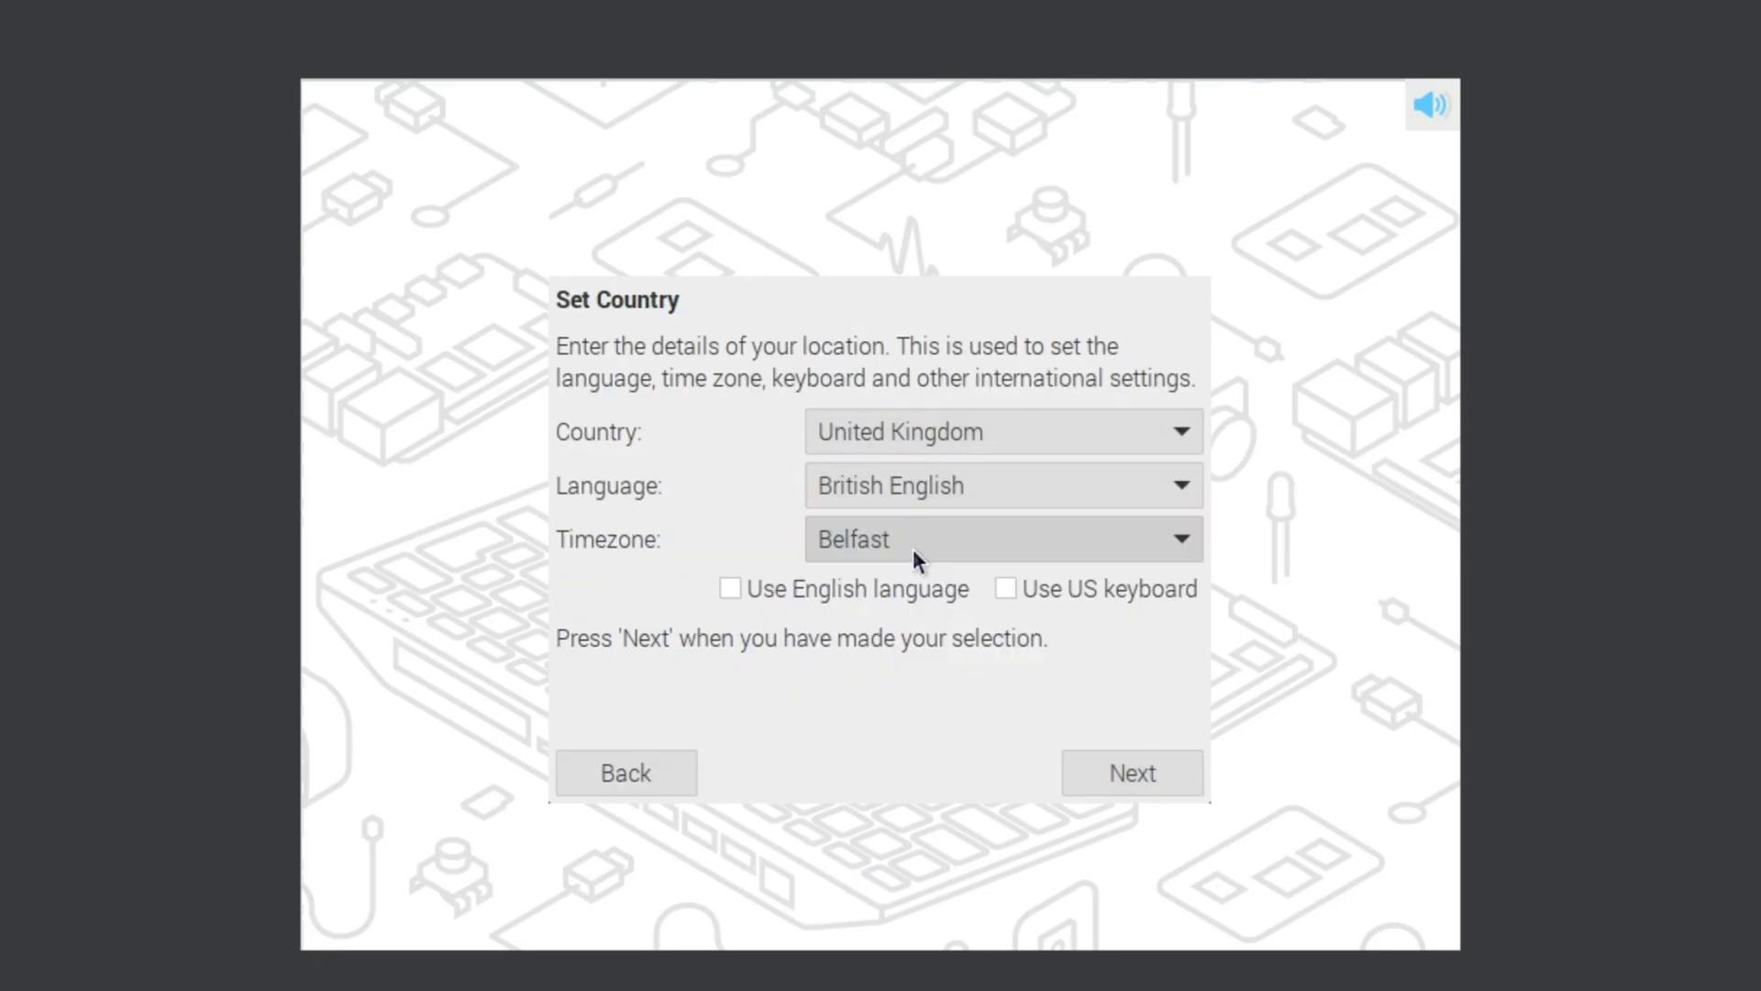
left_click(1119, 435)
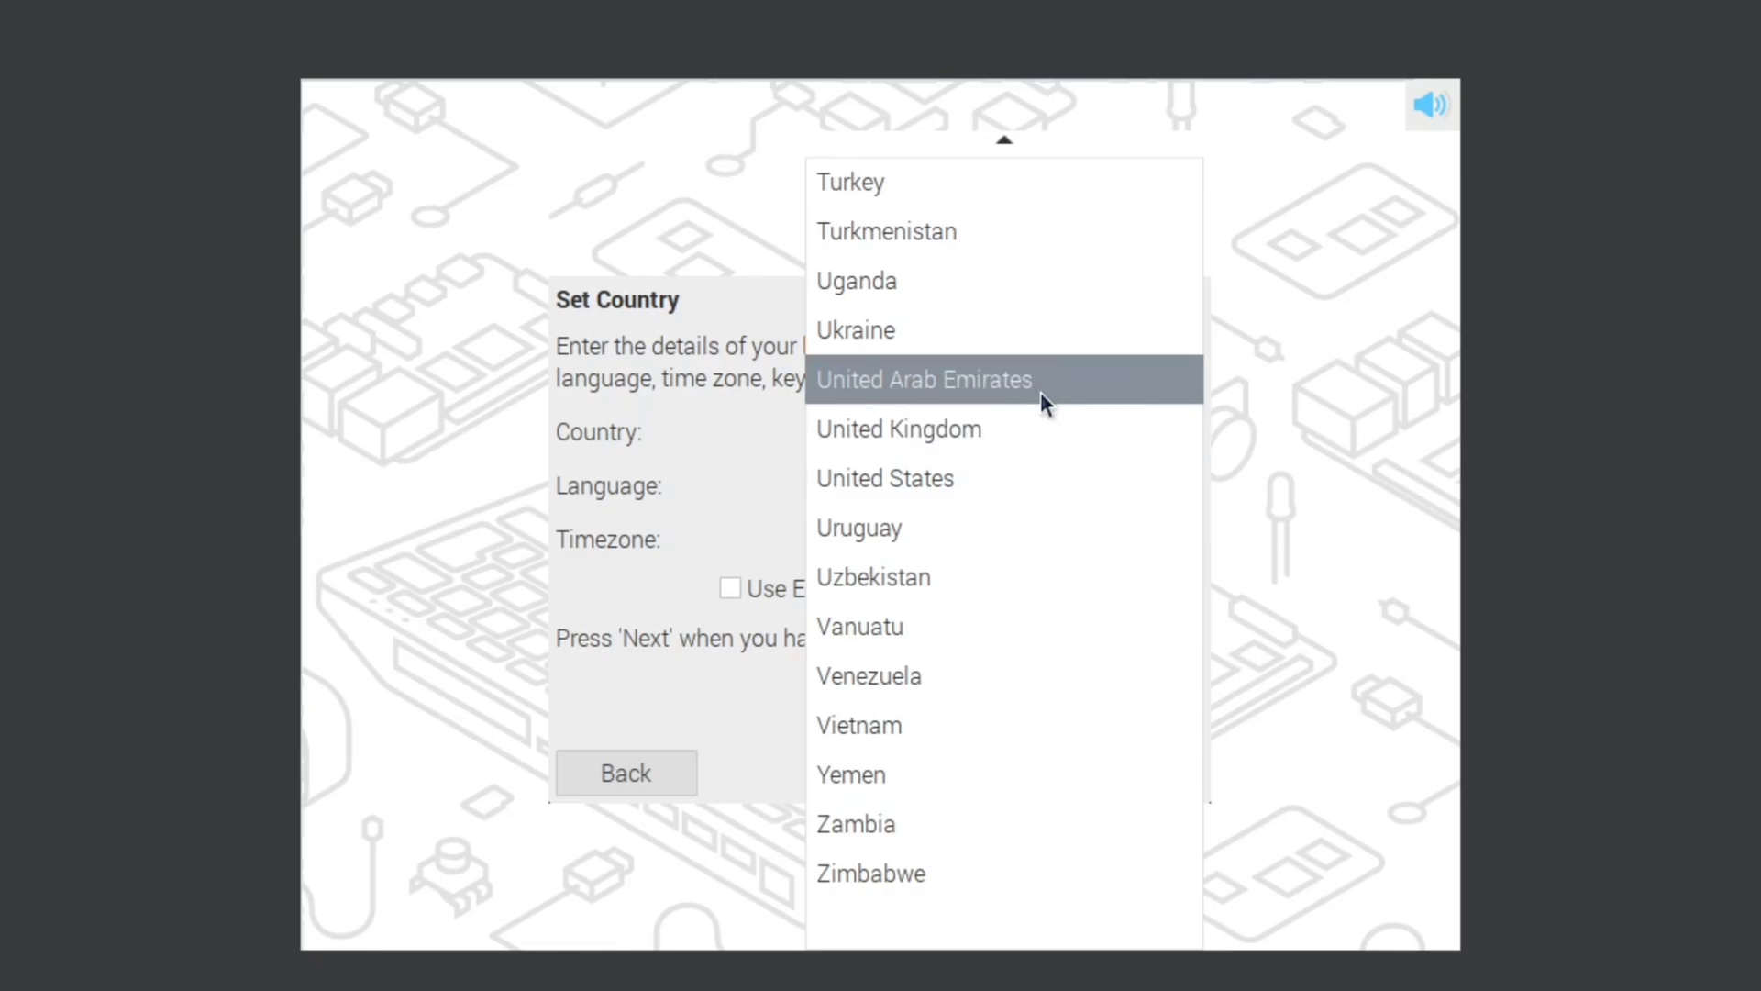
scroll(1040, 393, "down", 4)
scroll(1040, 392, "up", 8)
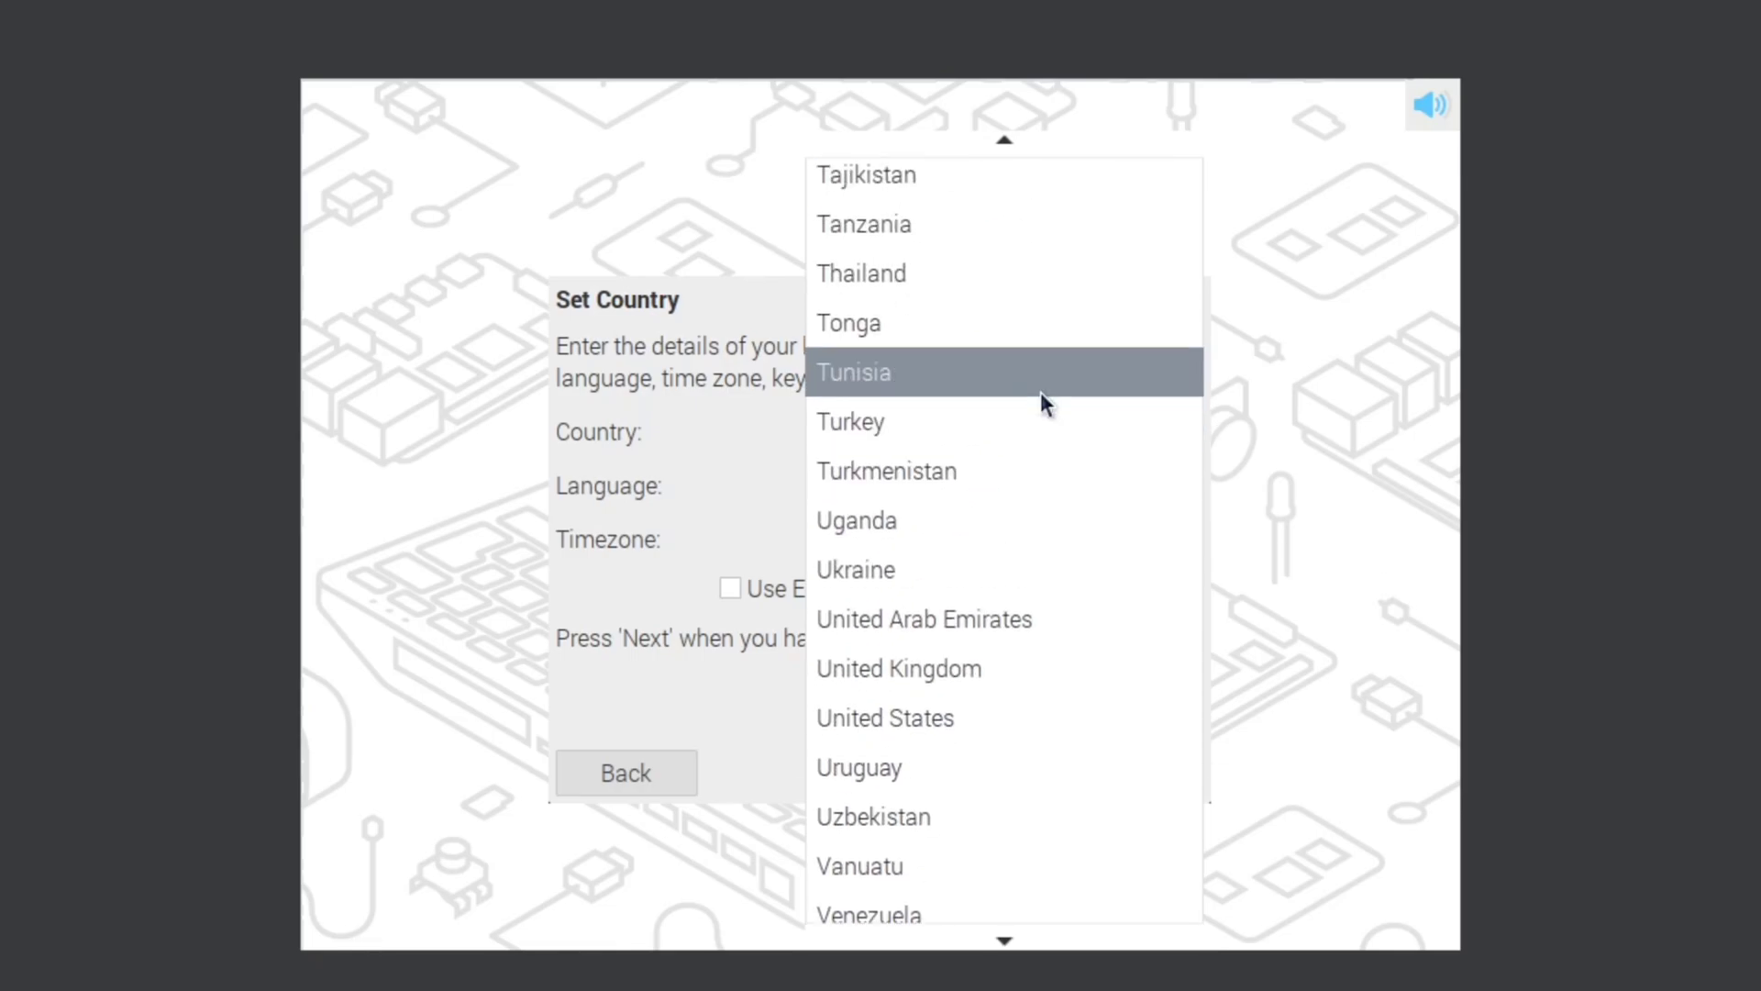
scroll(1040, 393, "up", 8)
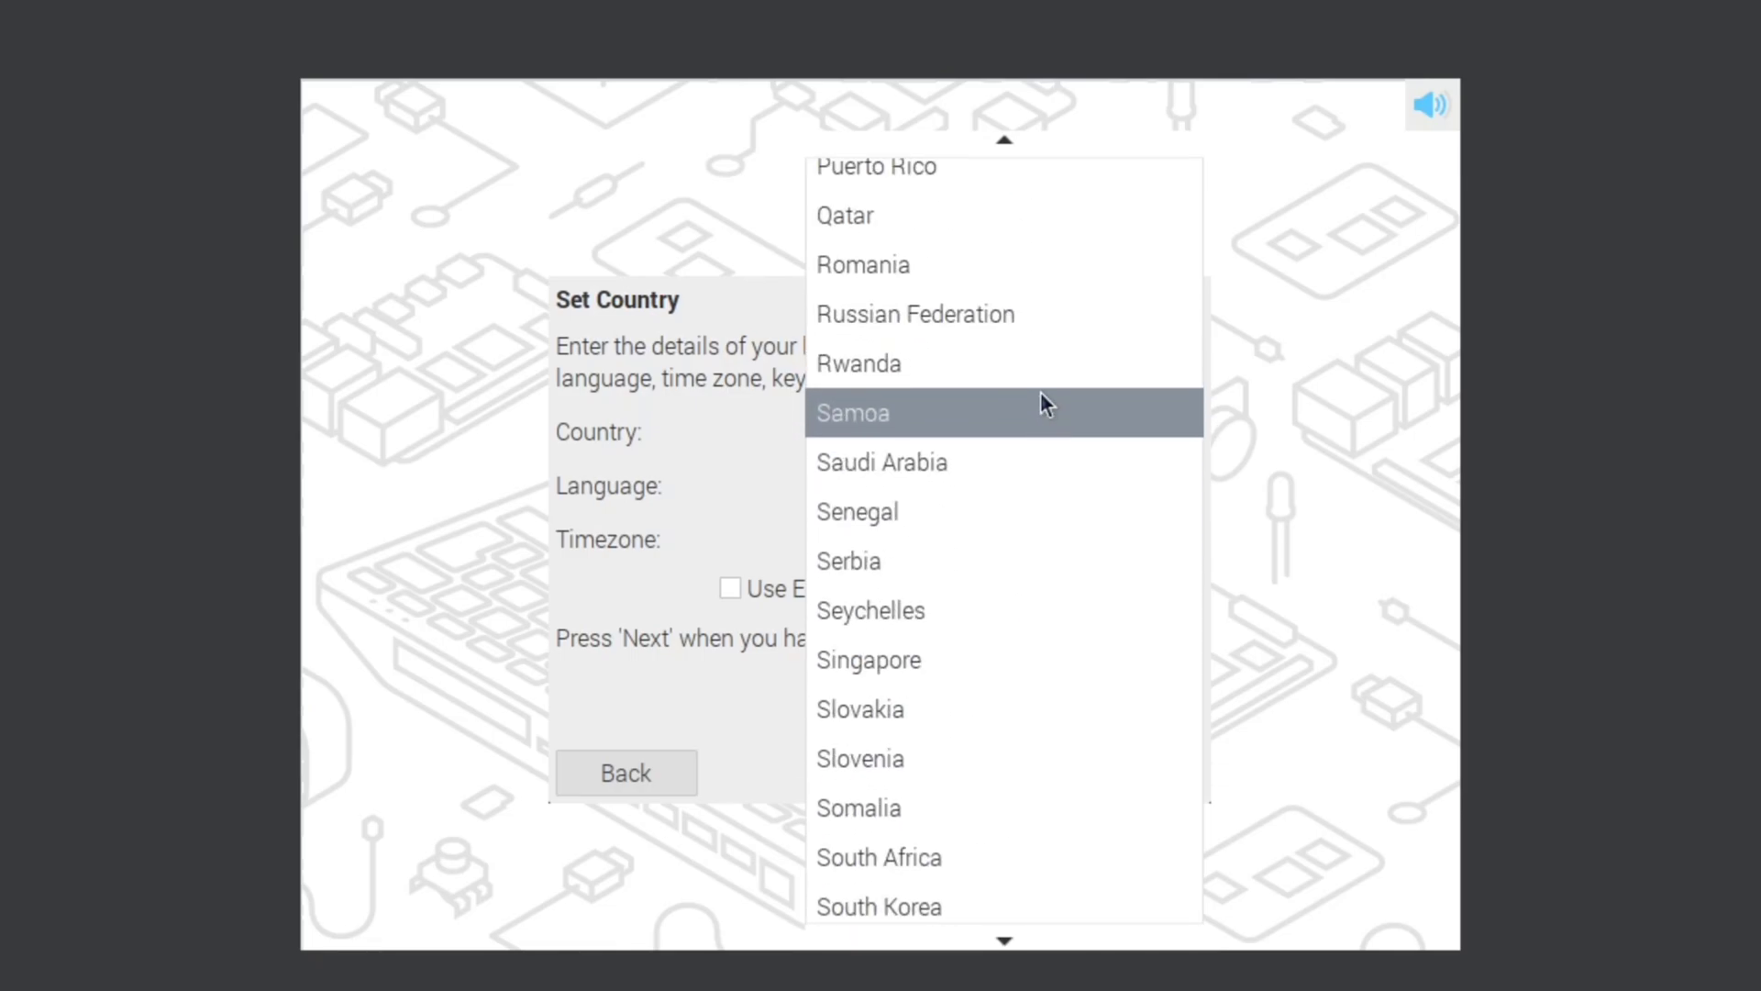
scroll(1041, 393, "up", 8)
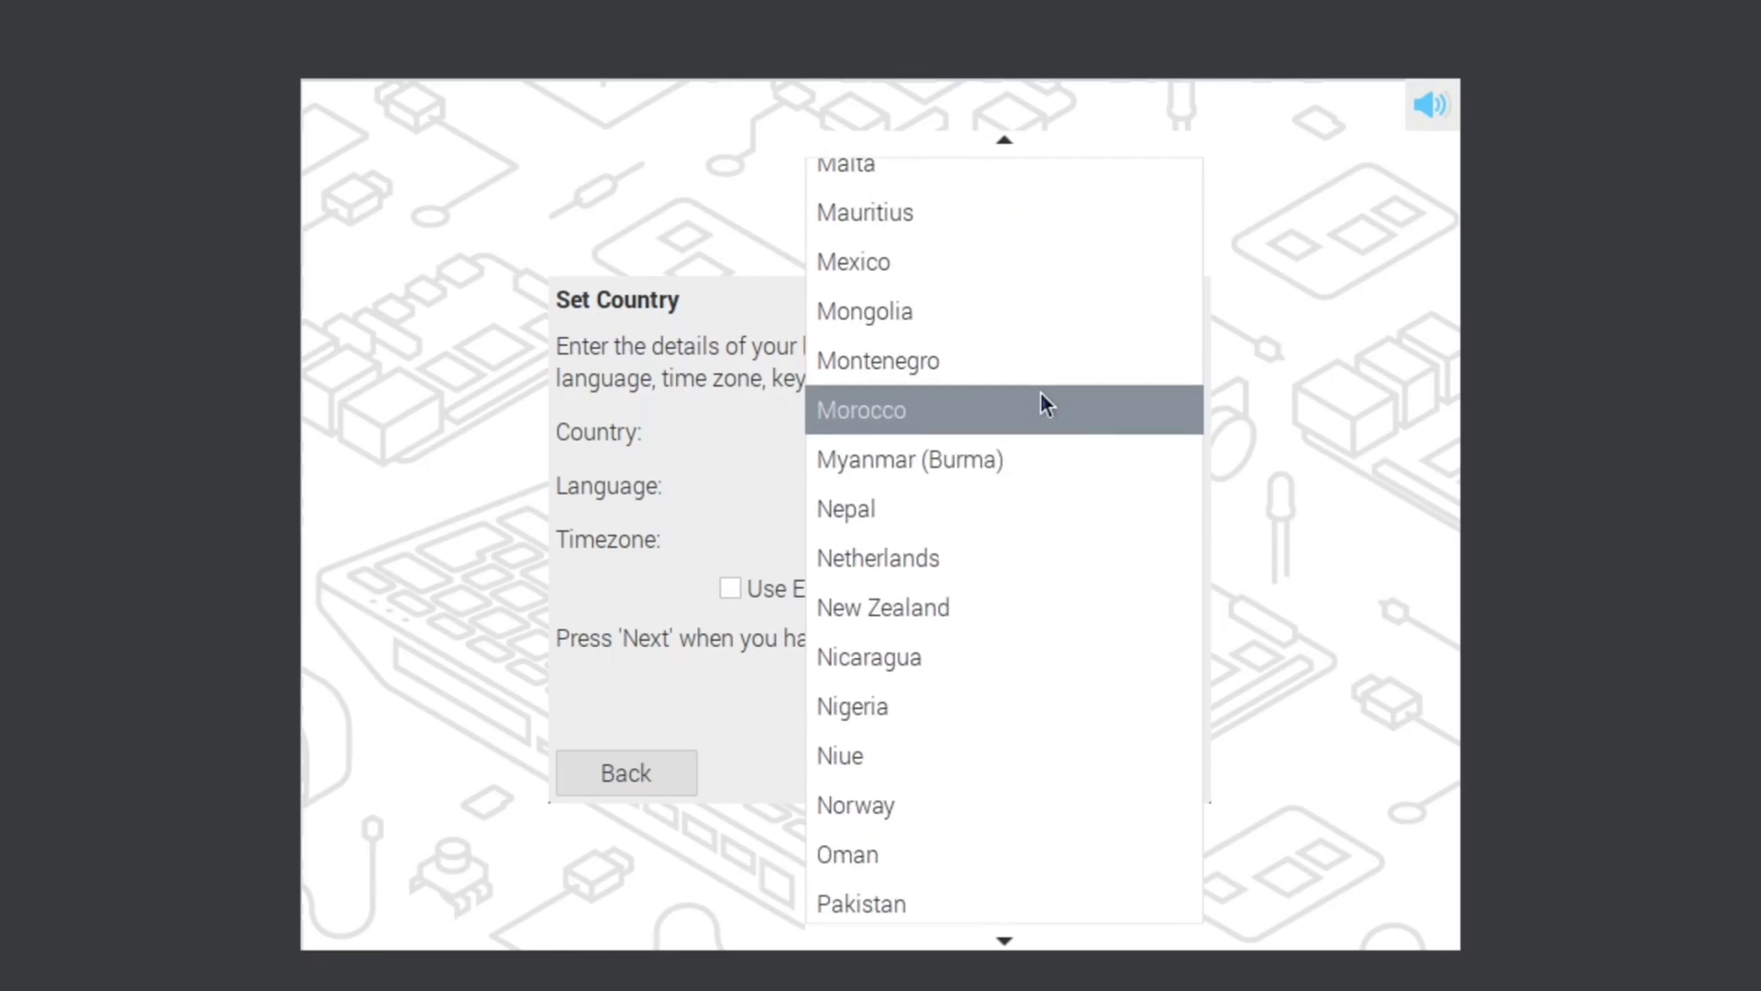
scroll(1041, 392, "up", 8)
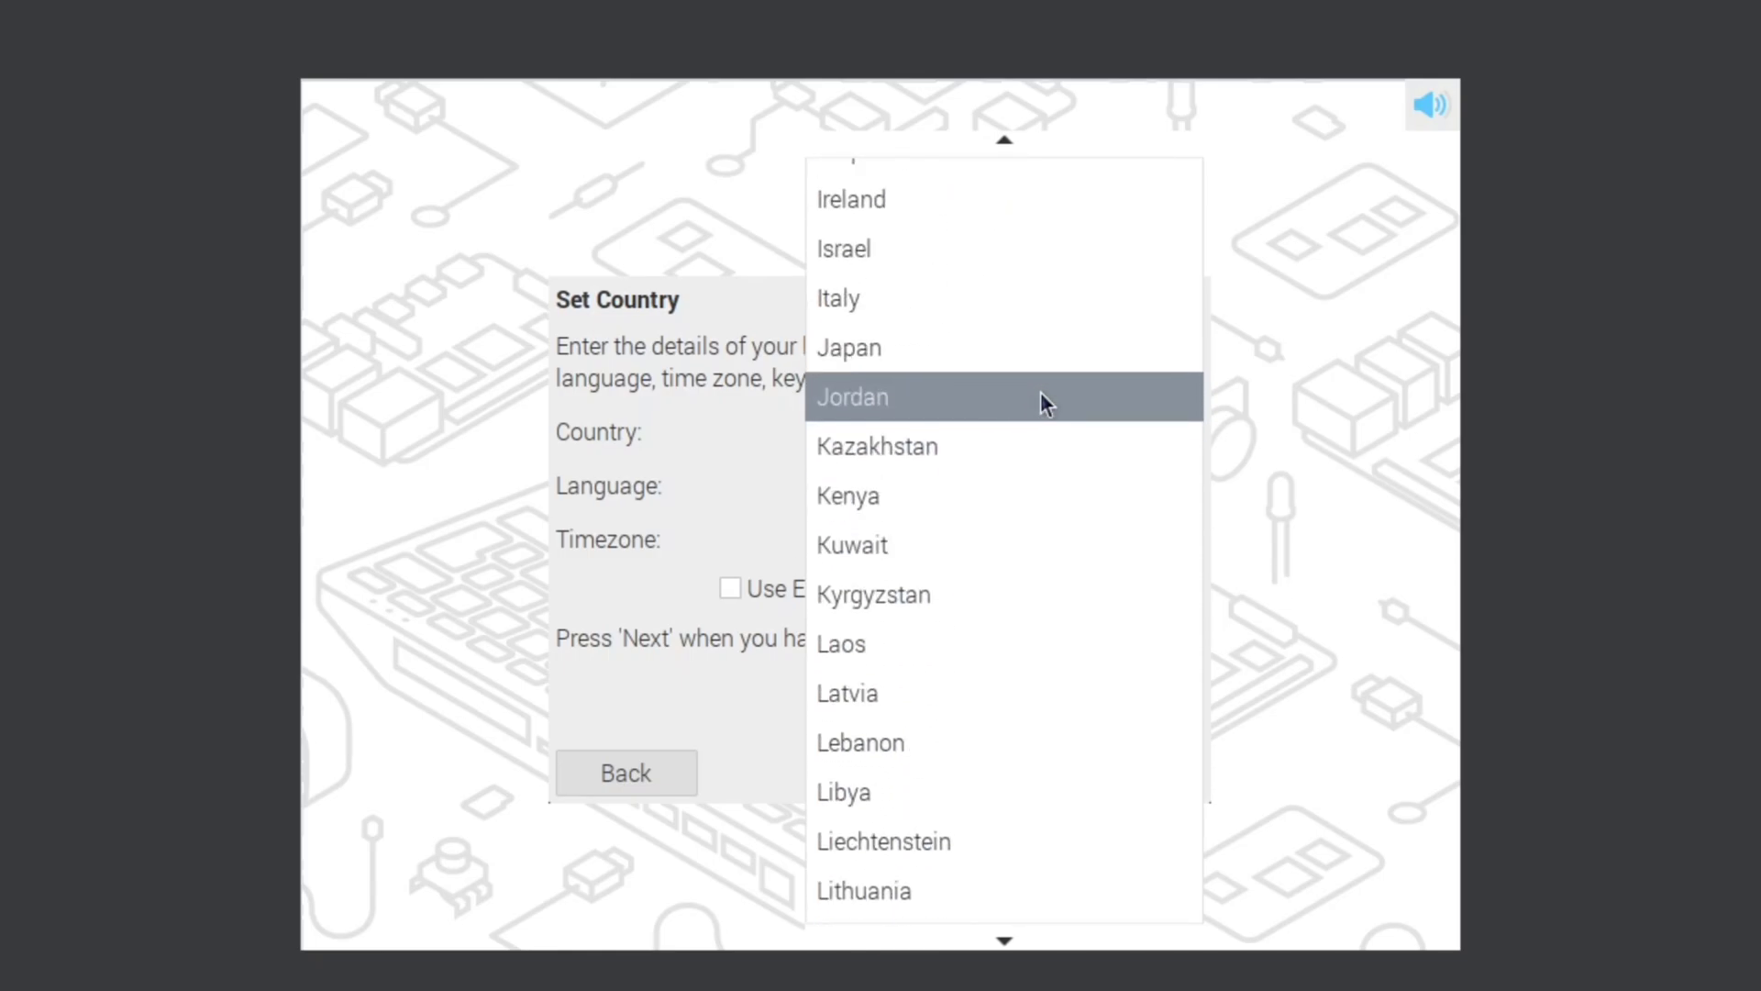
scroll(1040, 393, "up", 5)
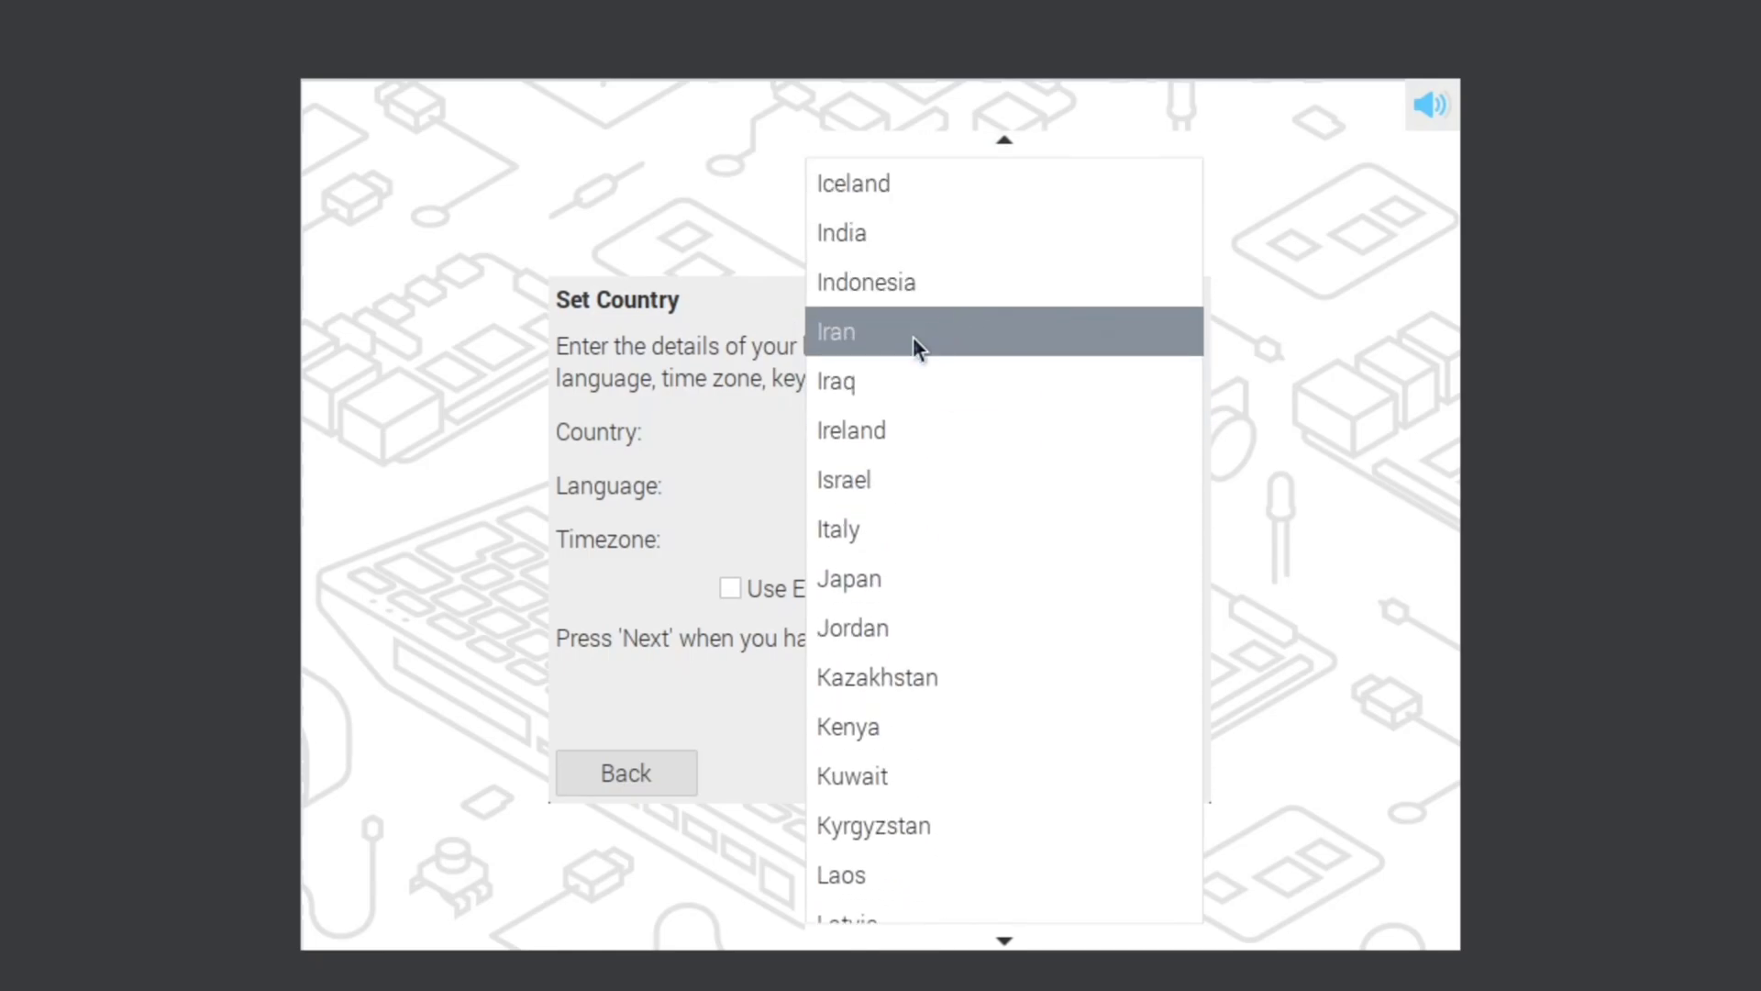
left_click(972, 232)
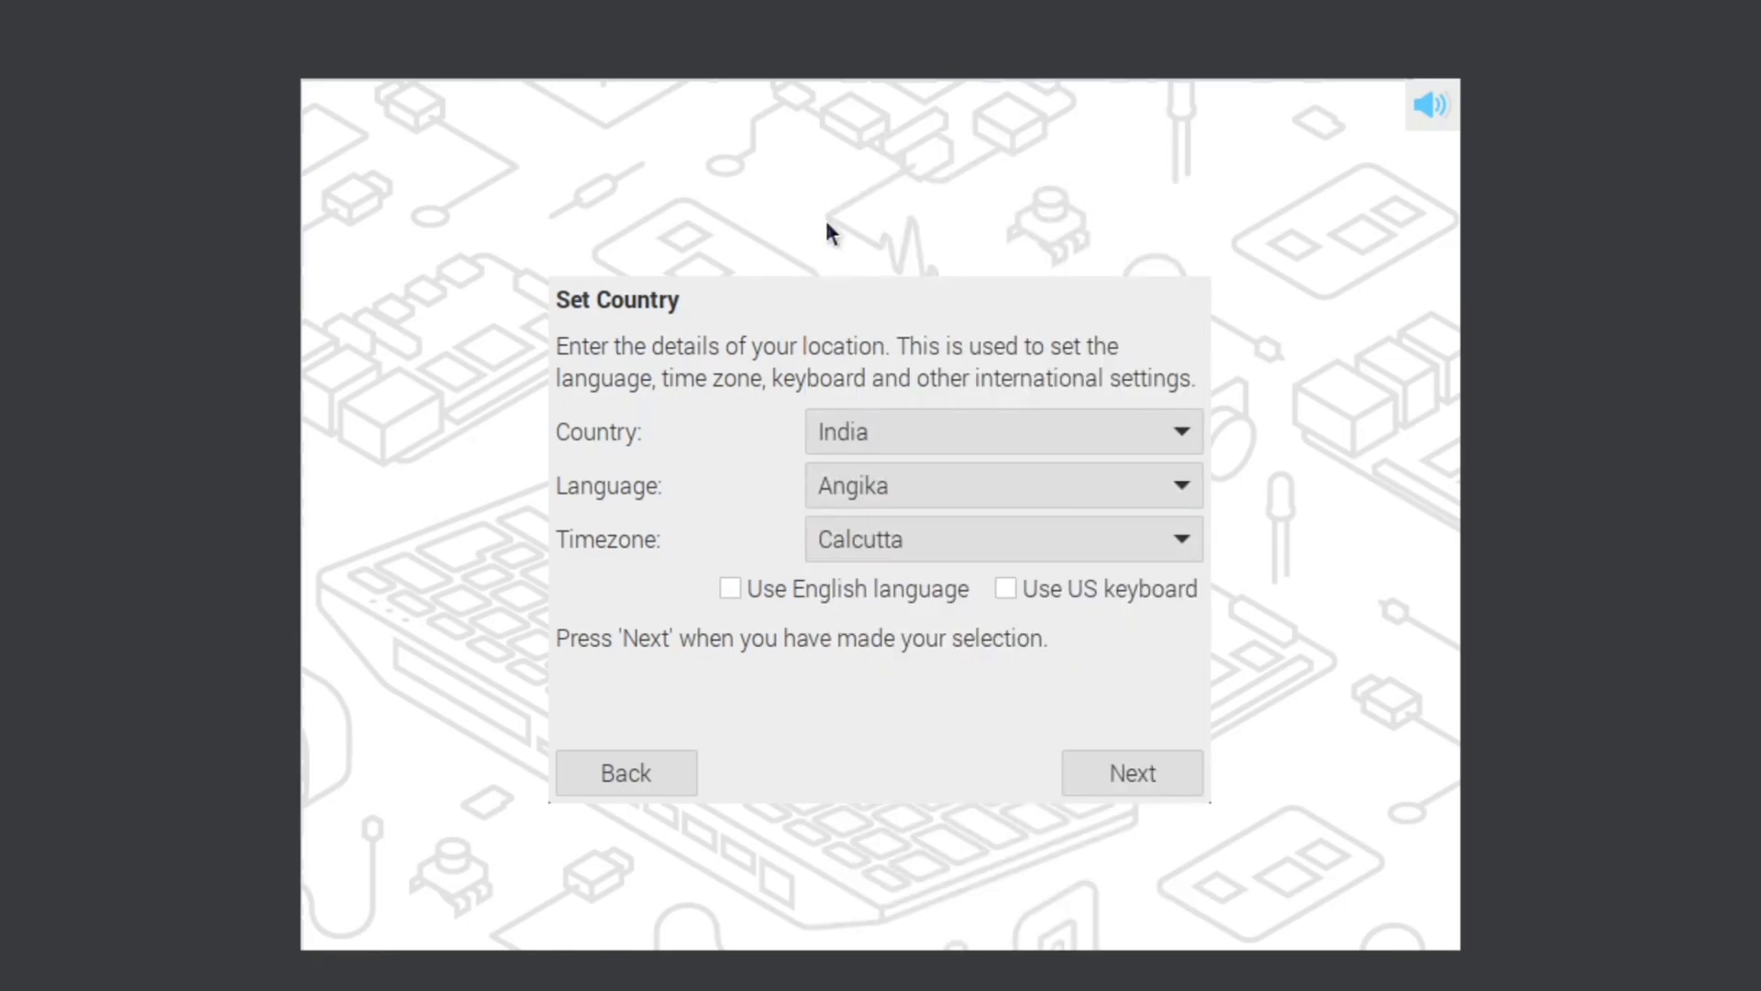
Step: Set the language to English and apply the location settings
left_click(1086, 488)
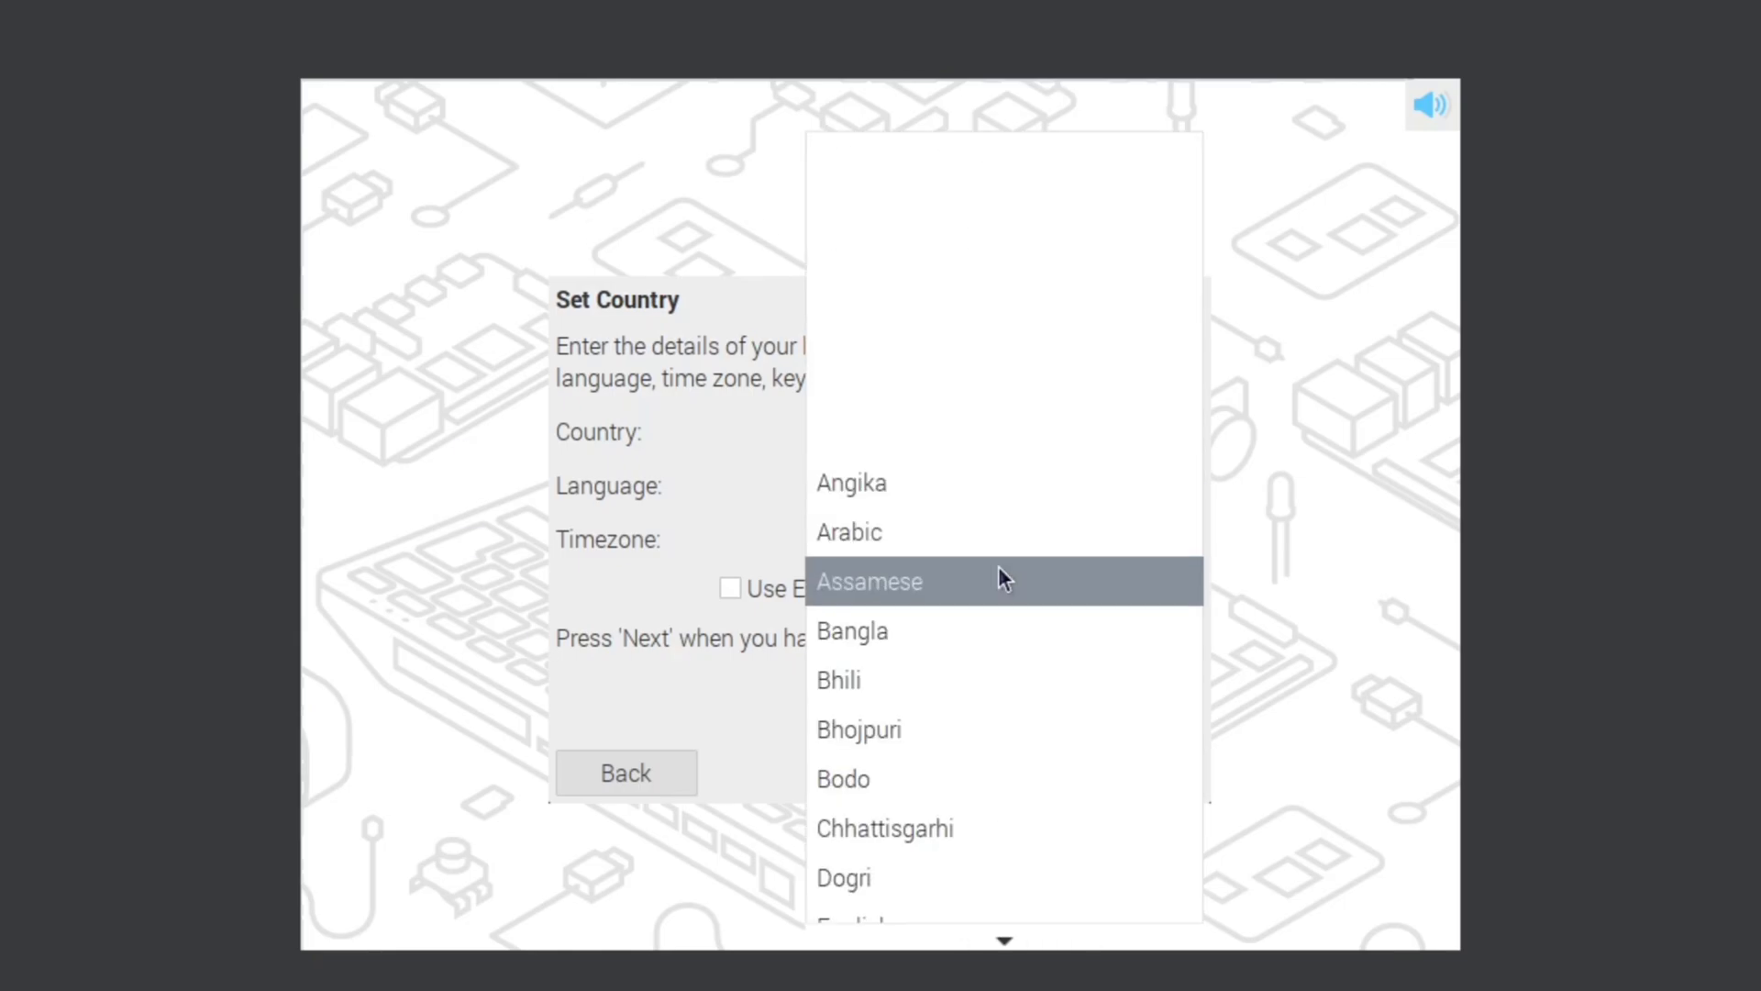
scroll(1003, 578, "down", 5)
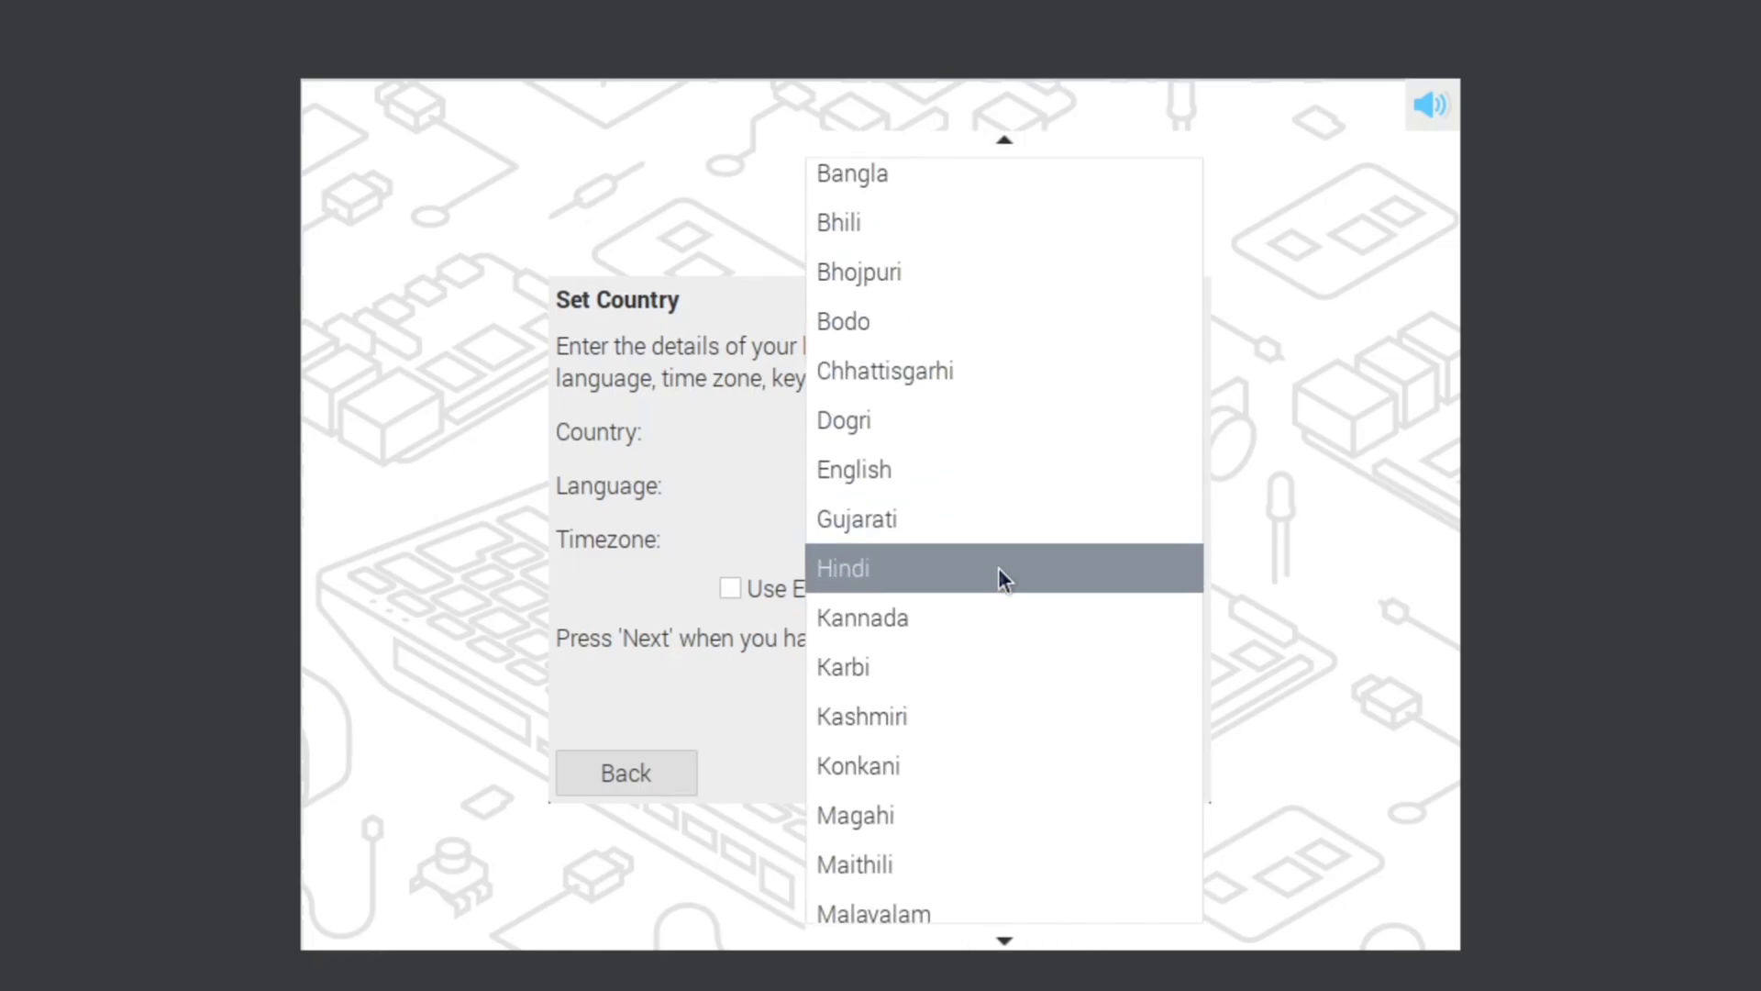
scroll(851, 630, "down", 1)
left_click(983, 431)
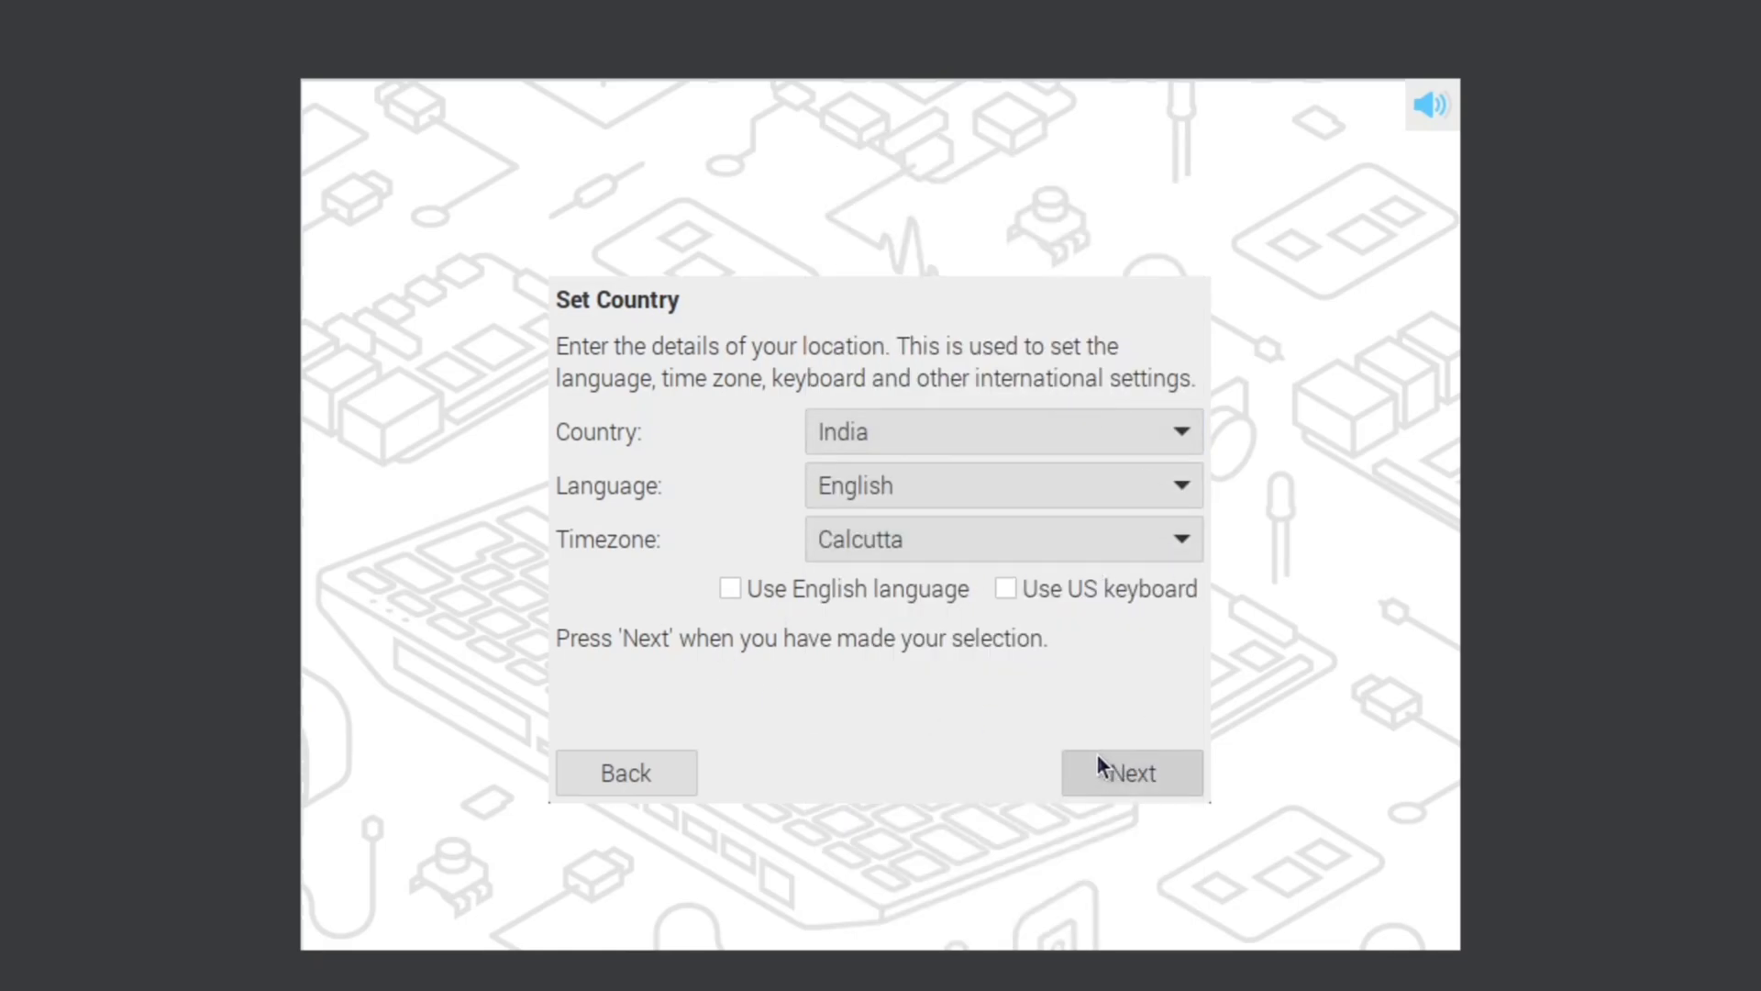
left_click(1158, 775)
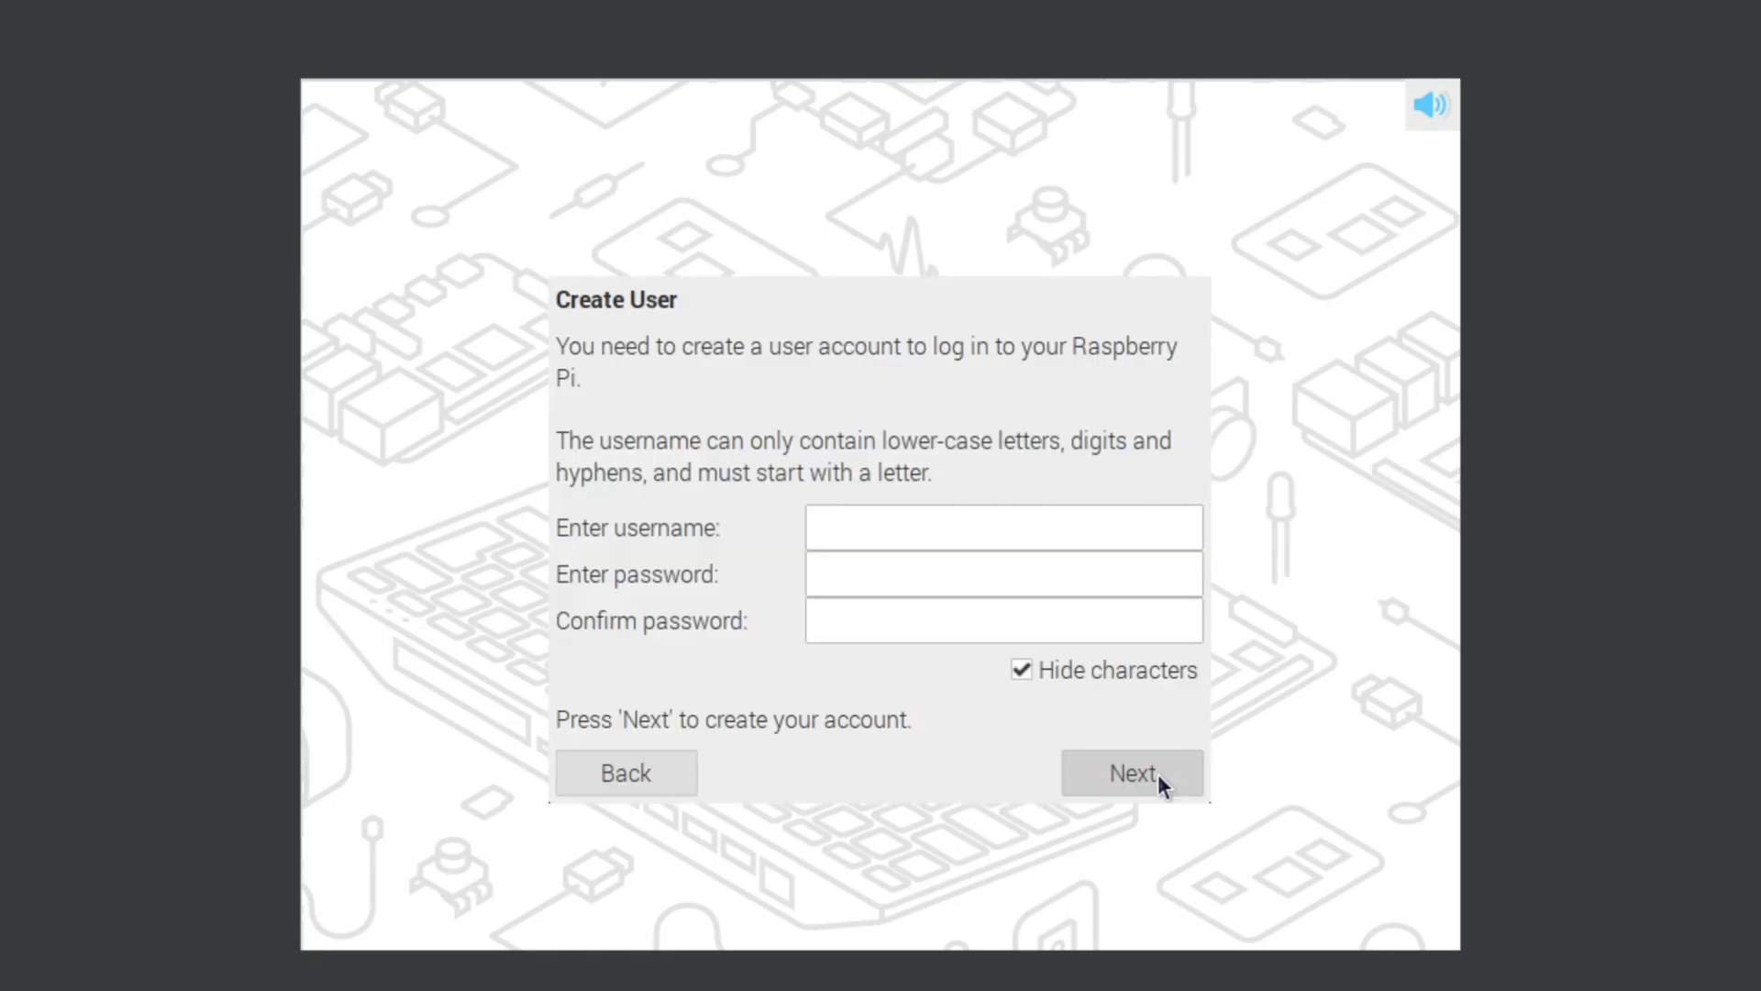
Step: Create the user 'hole' with a confirmed password and run the software update check
left_click(1057, 530)
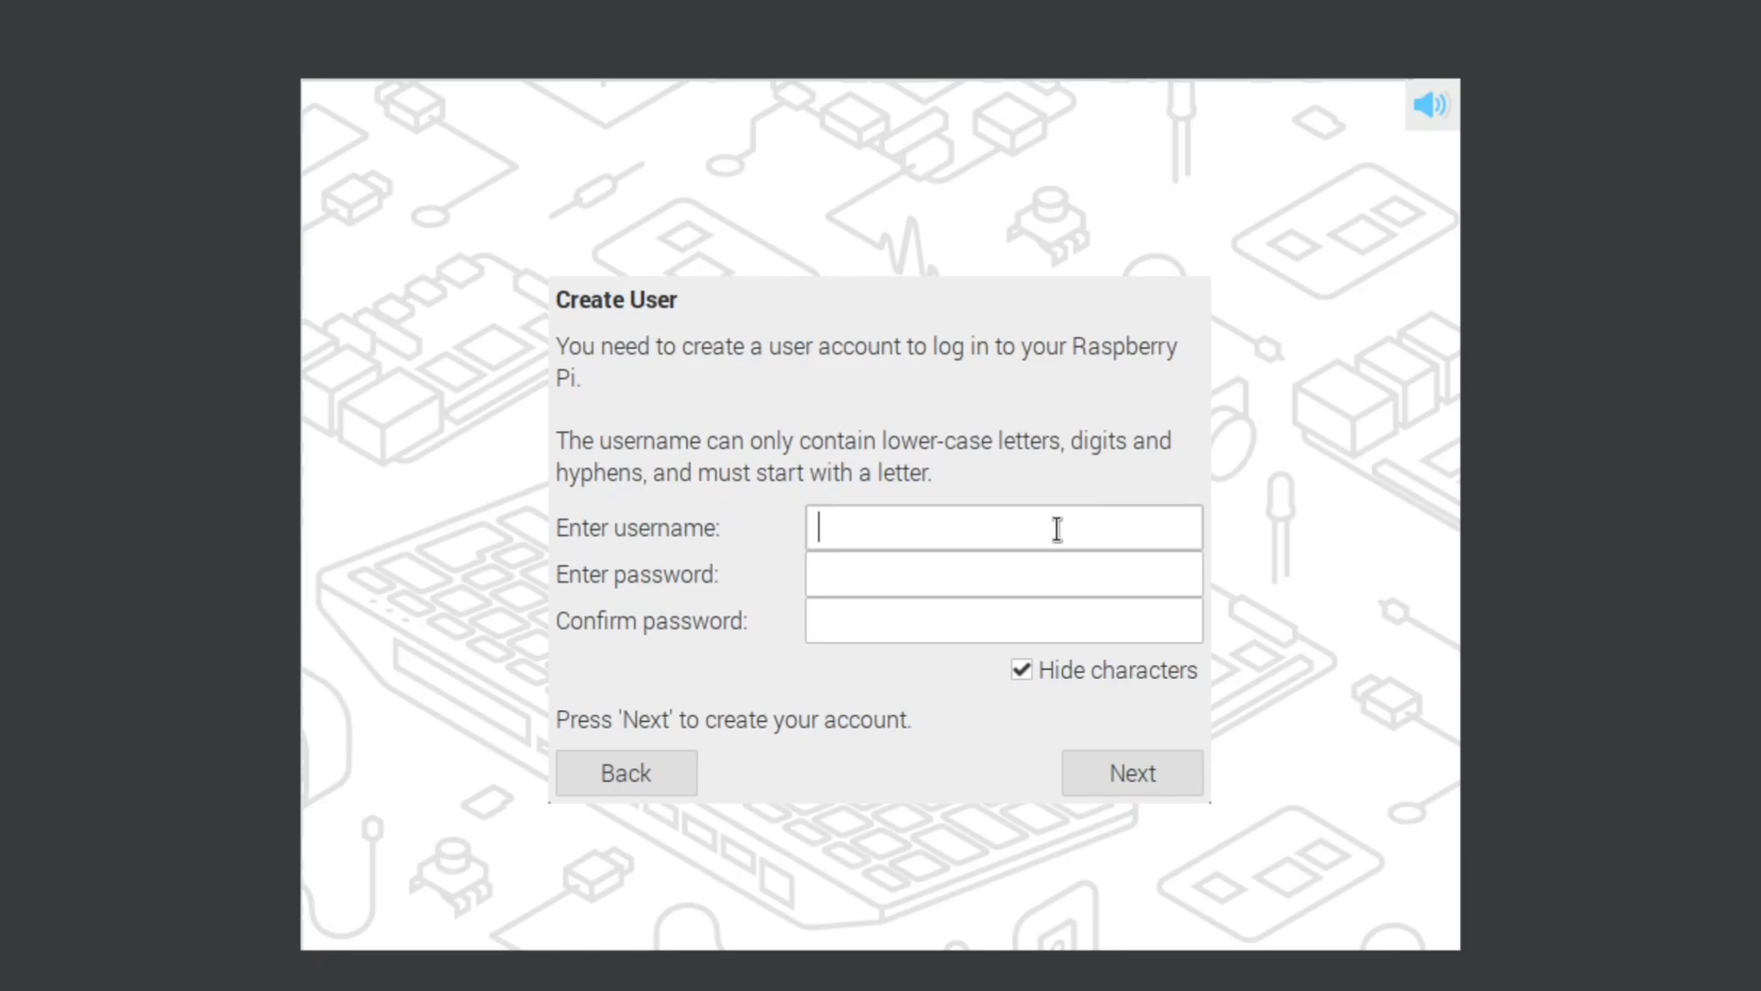
type("hole")
left_click(866, 578)
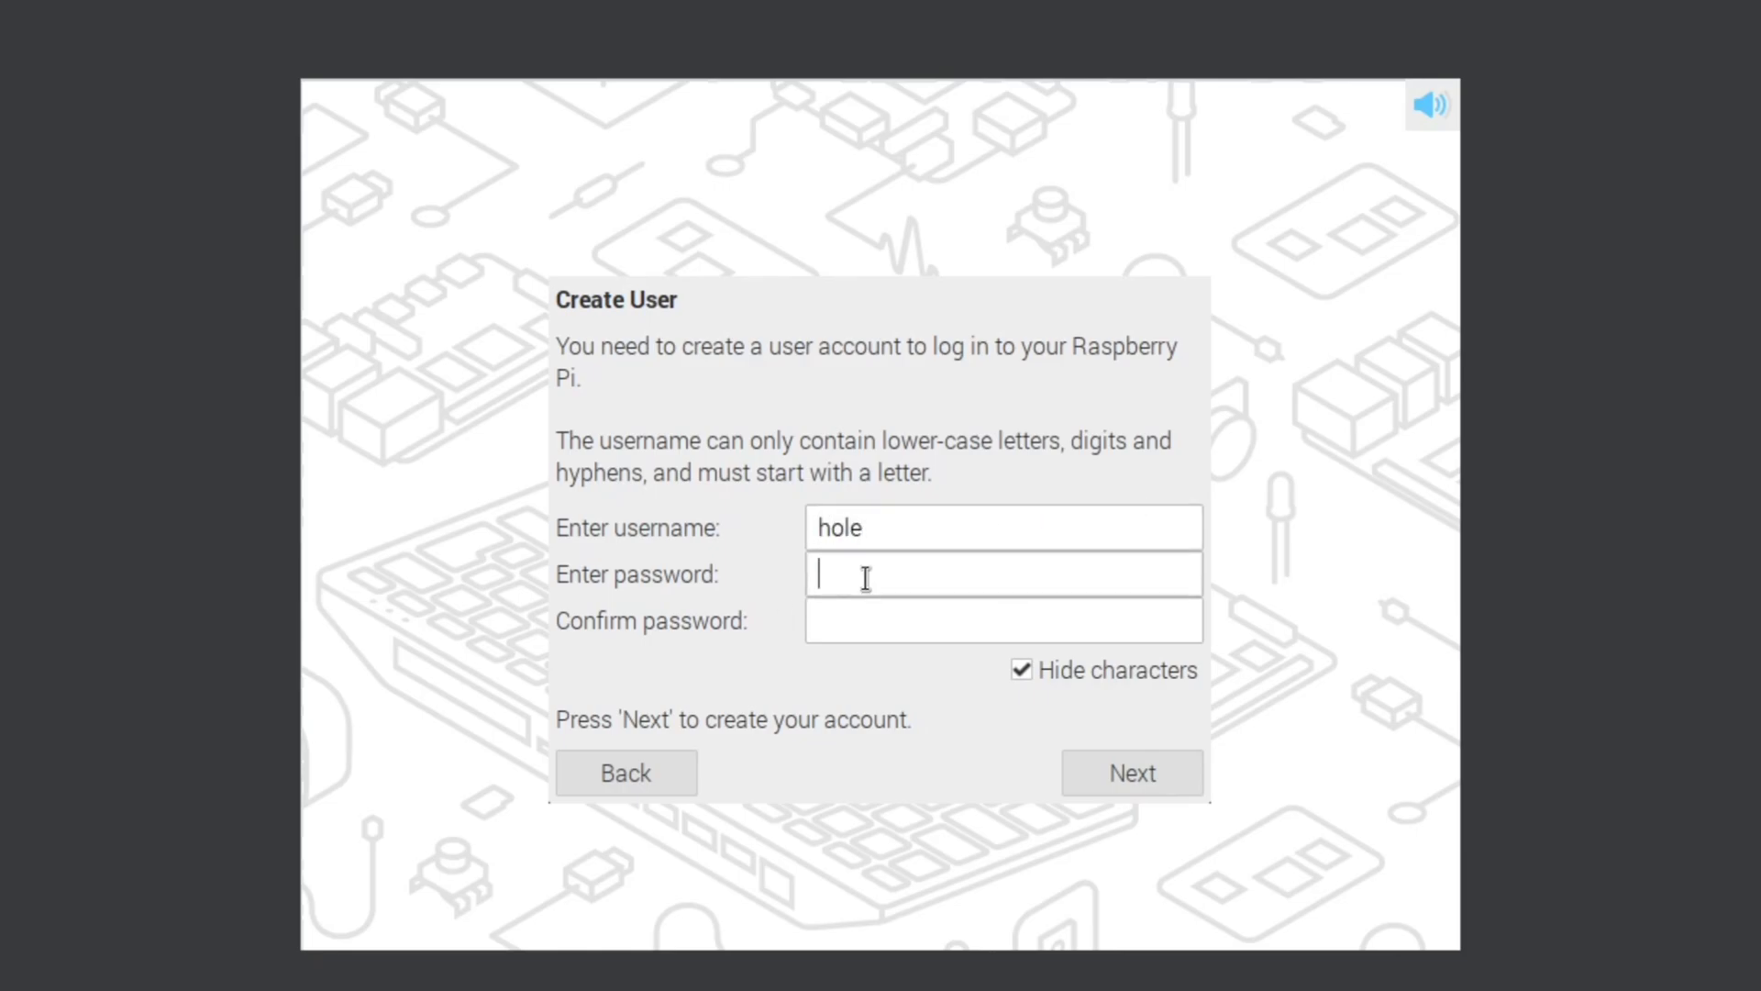
type("••••••••")
left_click(836, 633)
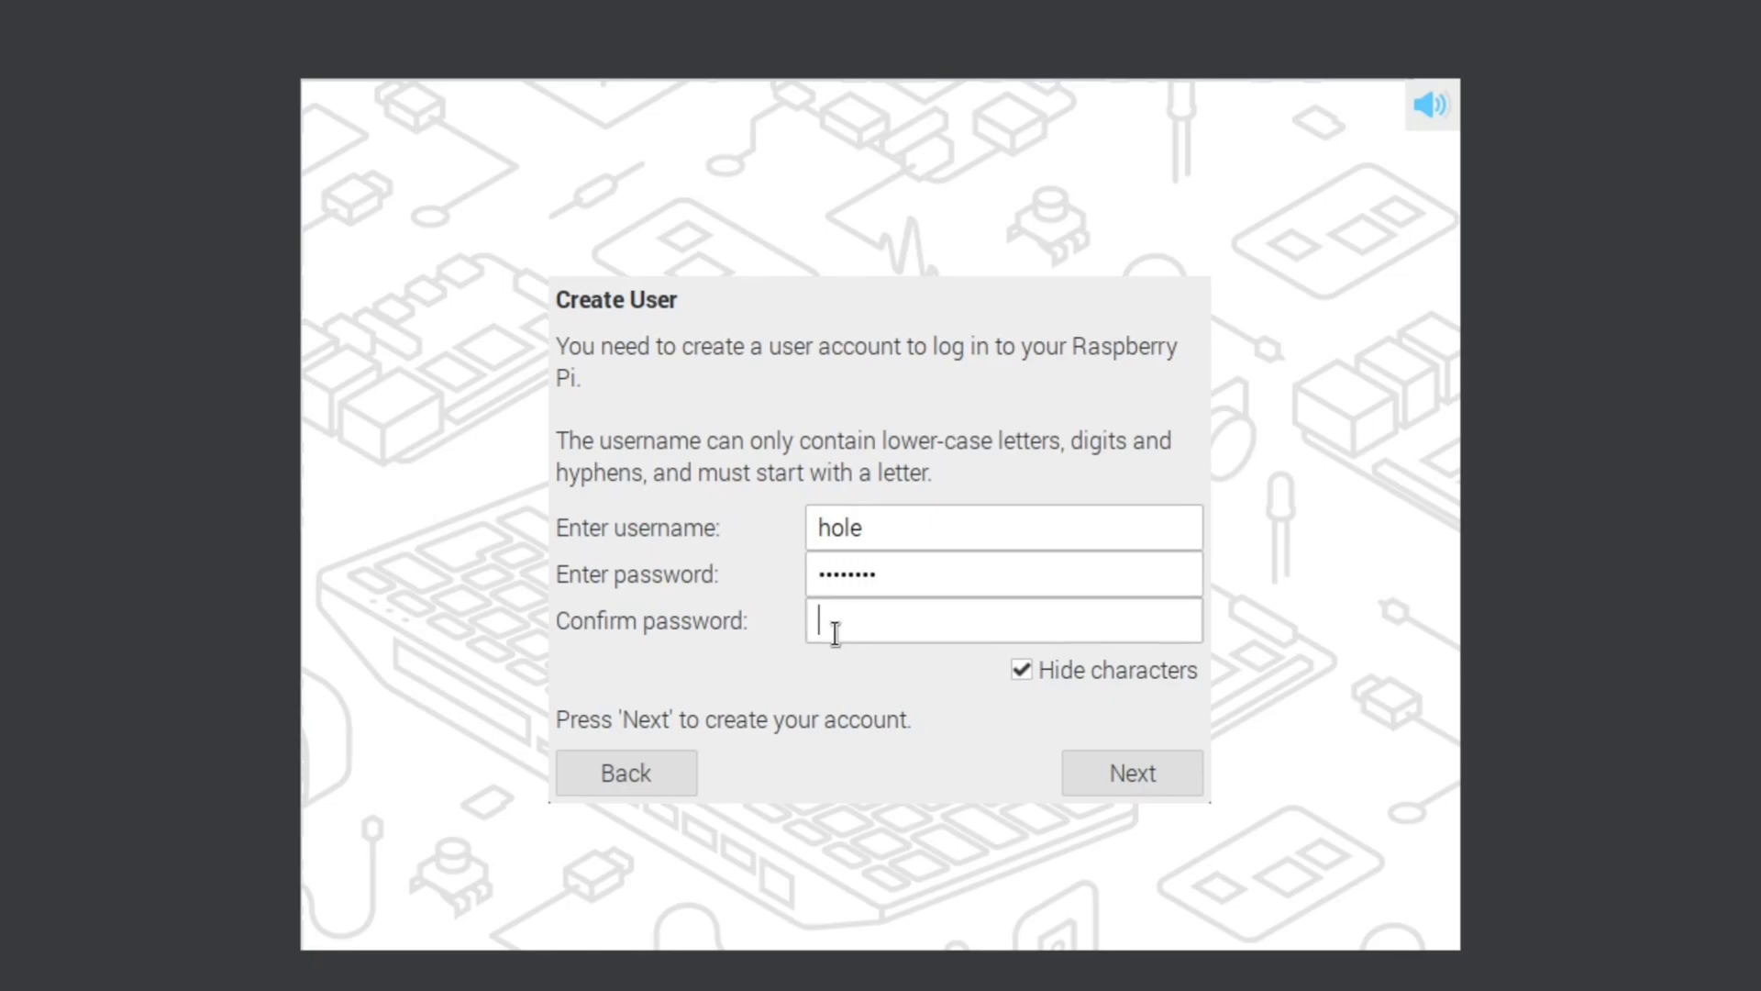
type("••••••••")
left_click(1116, 764)
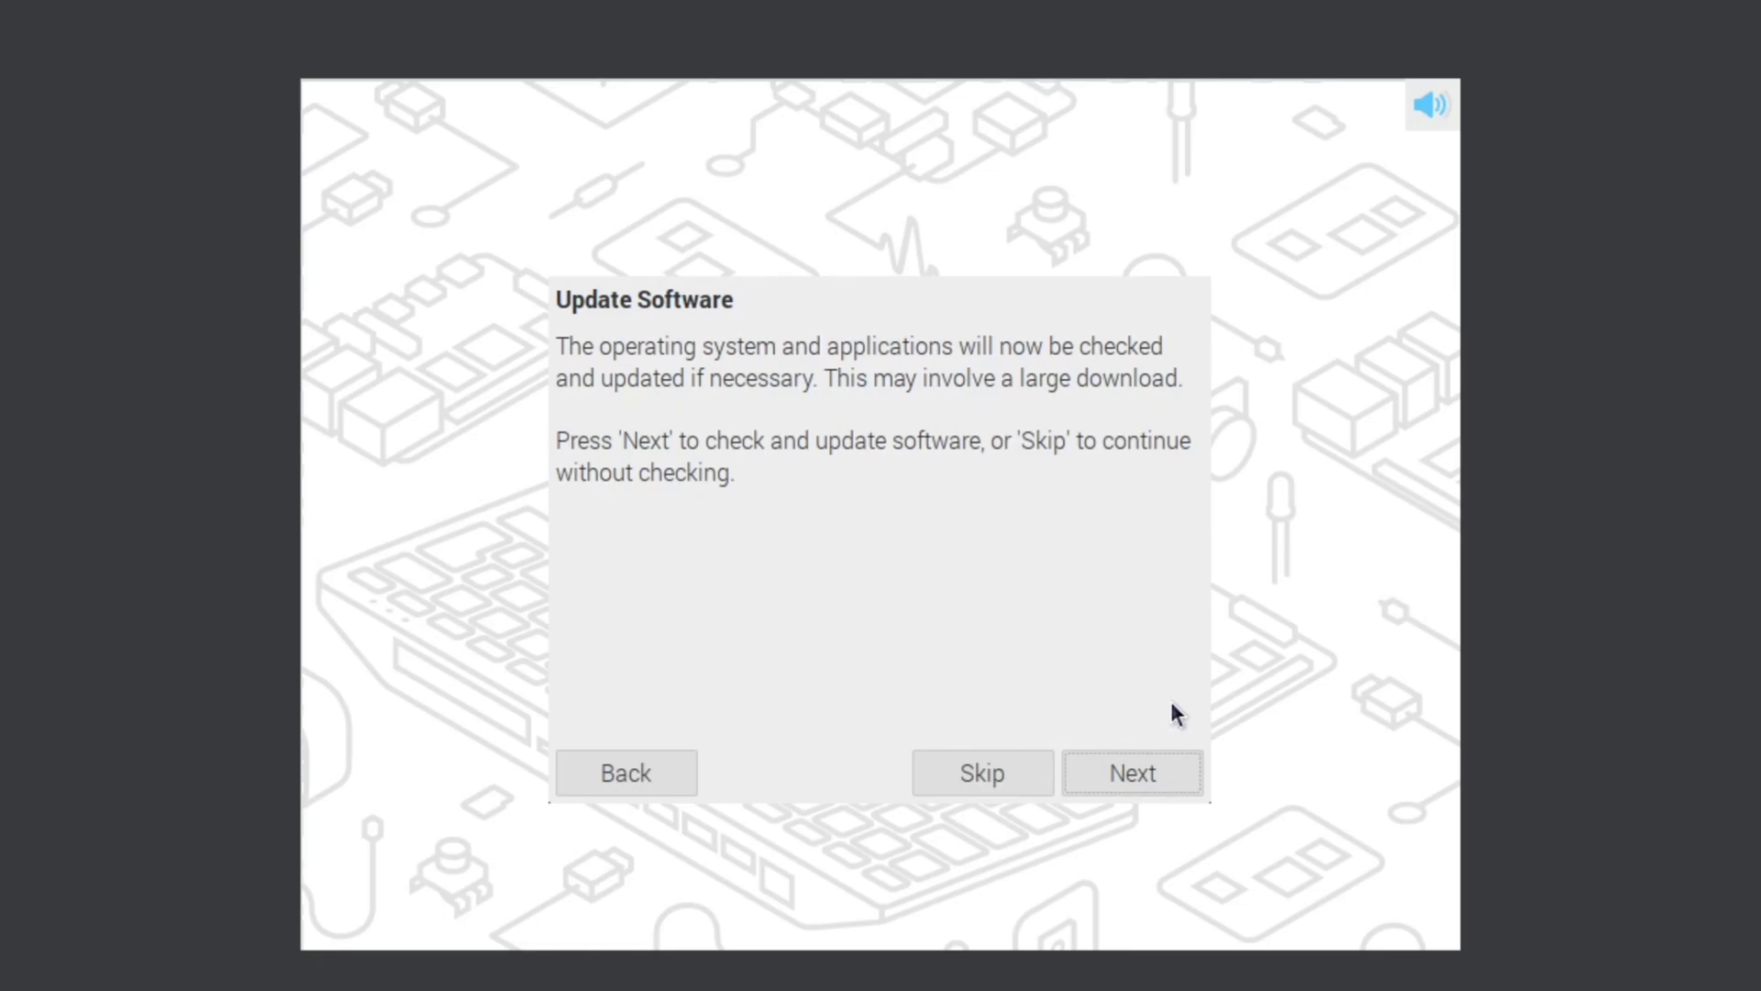
left_click(1136, 778)
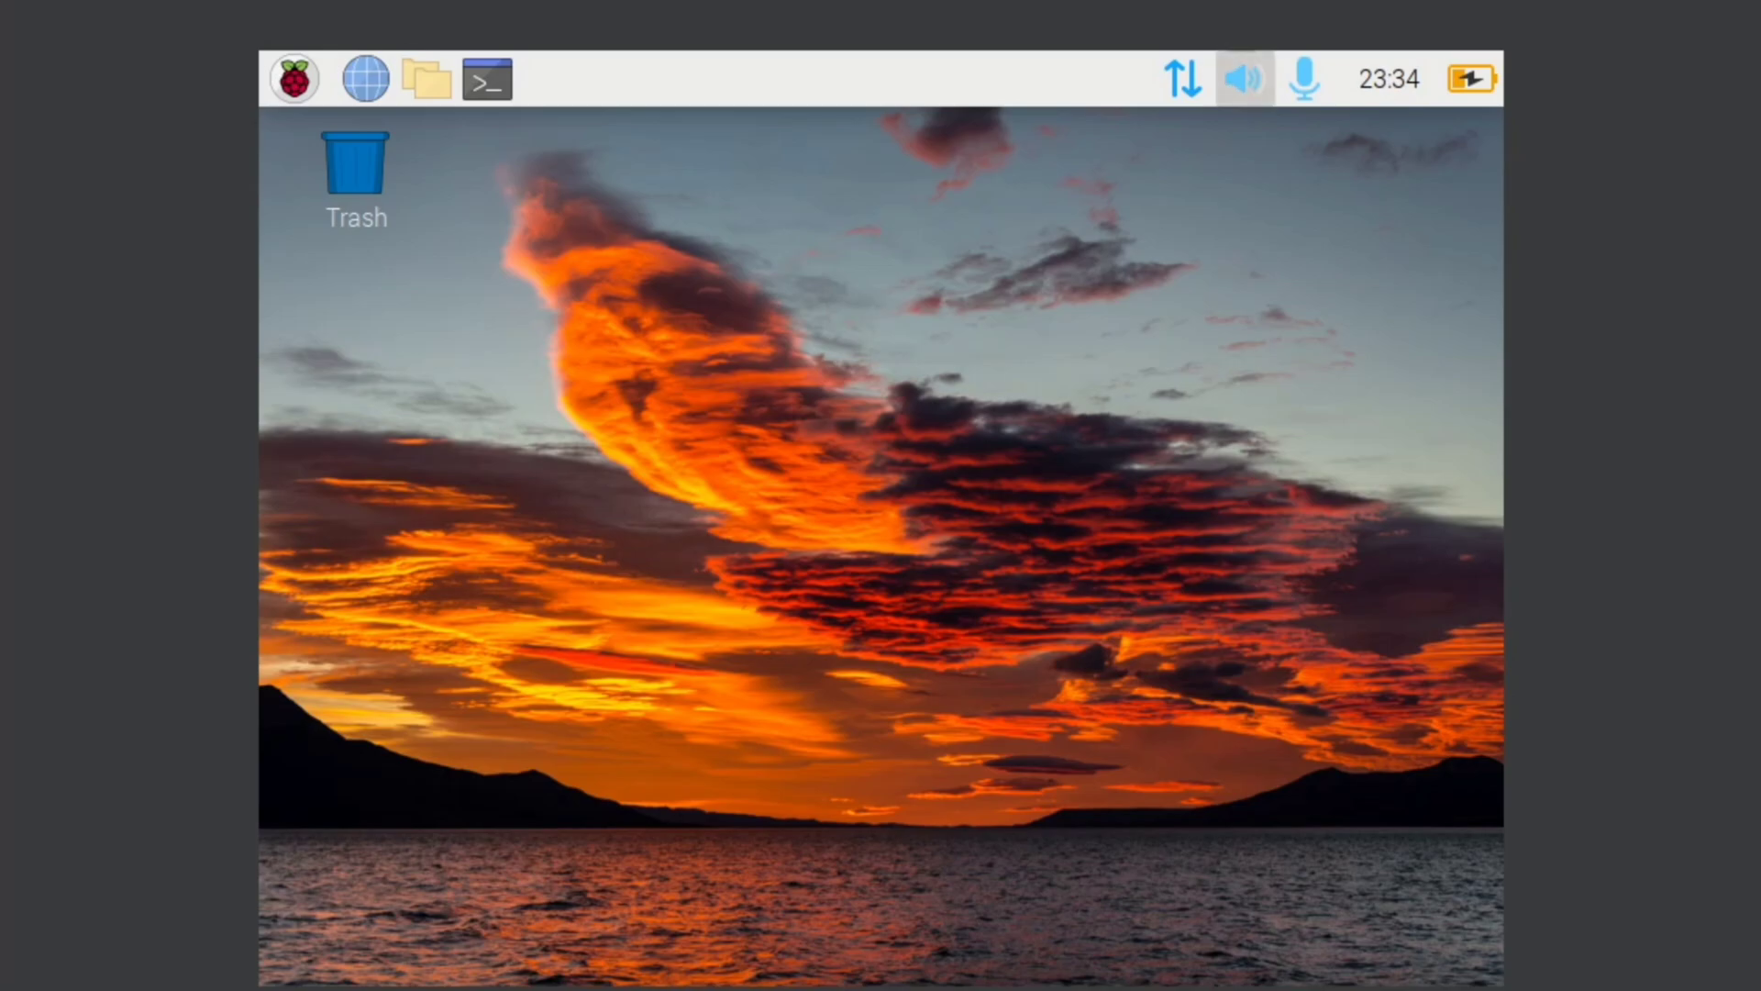
Step: Open a terminal and refresh package lists with 'sudo apt update'
left_click(506, 80)
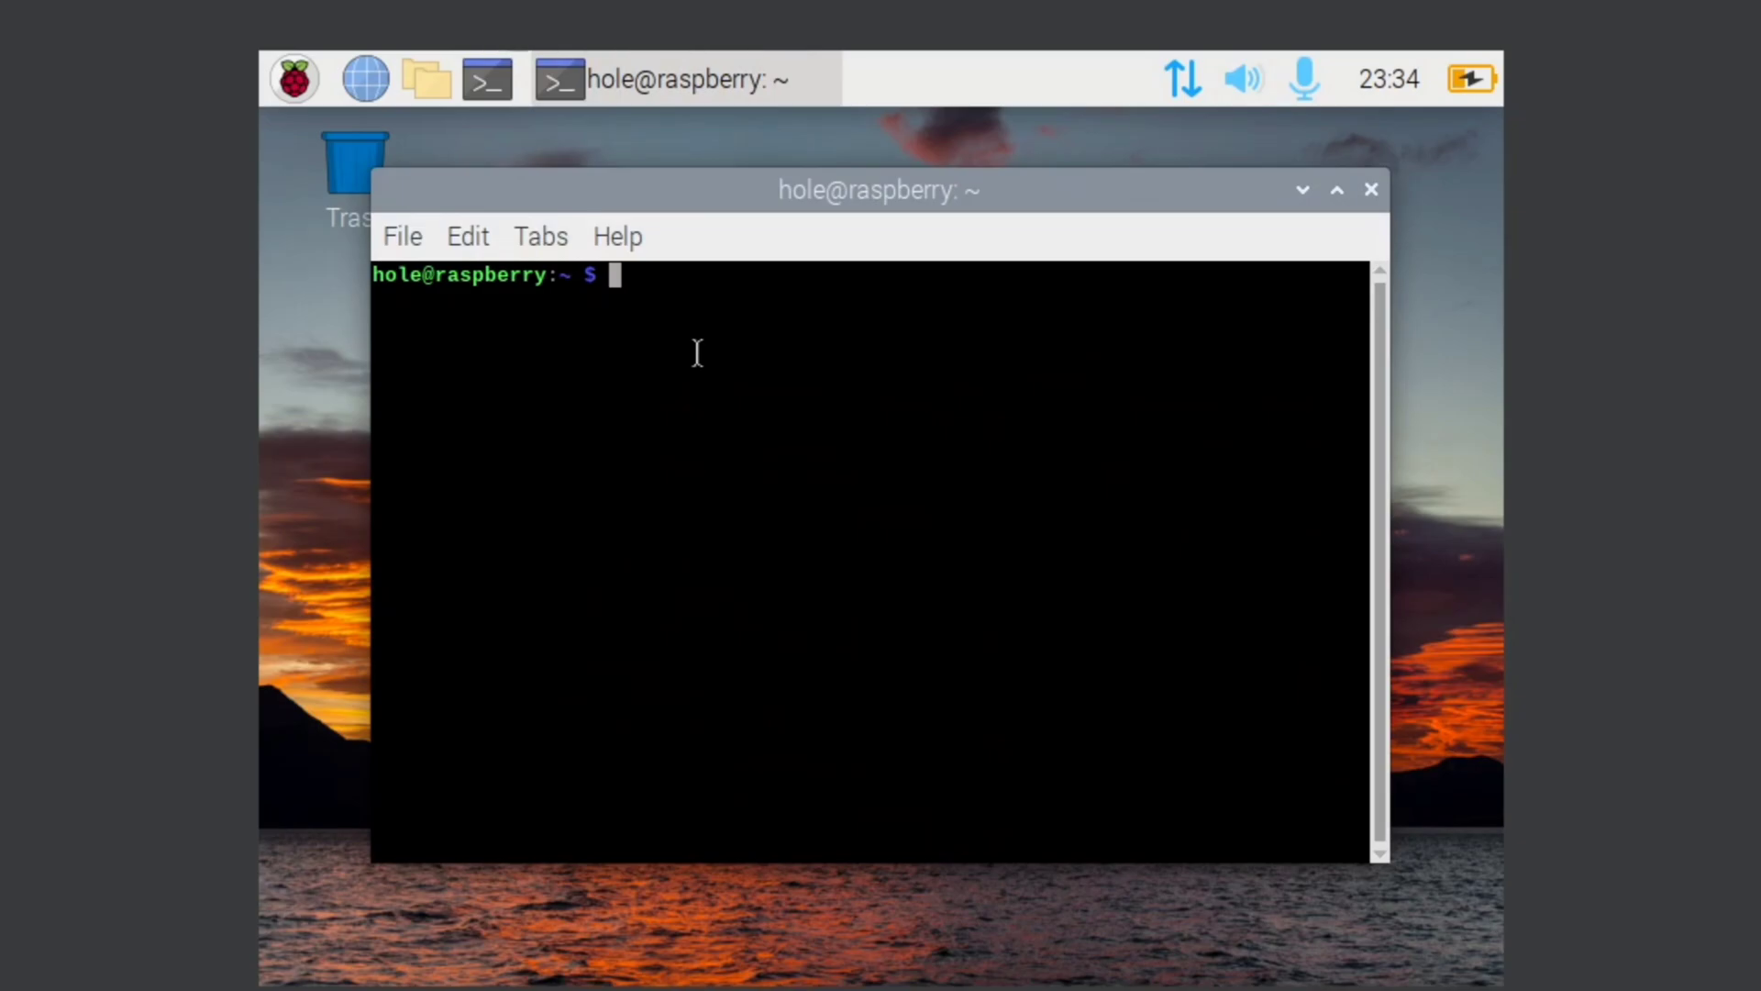
type("sudo apt update")
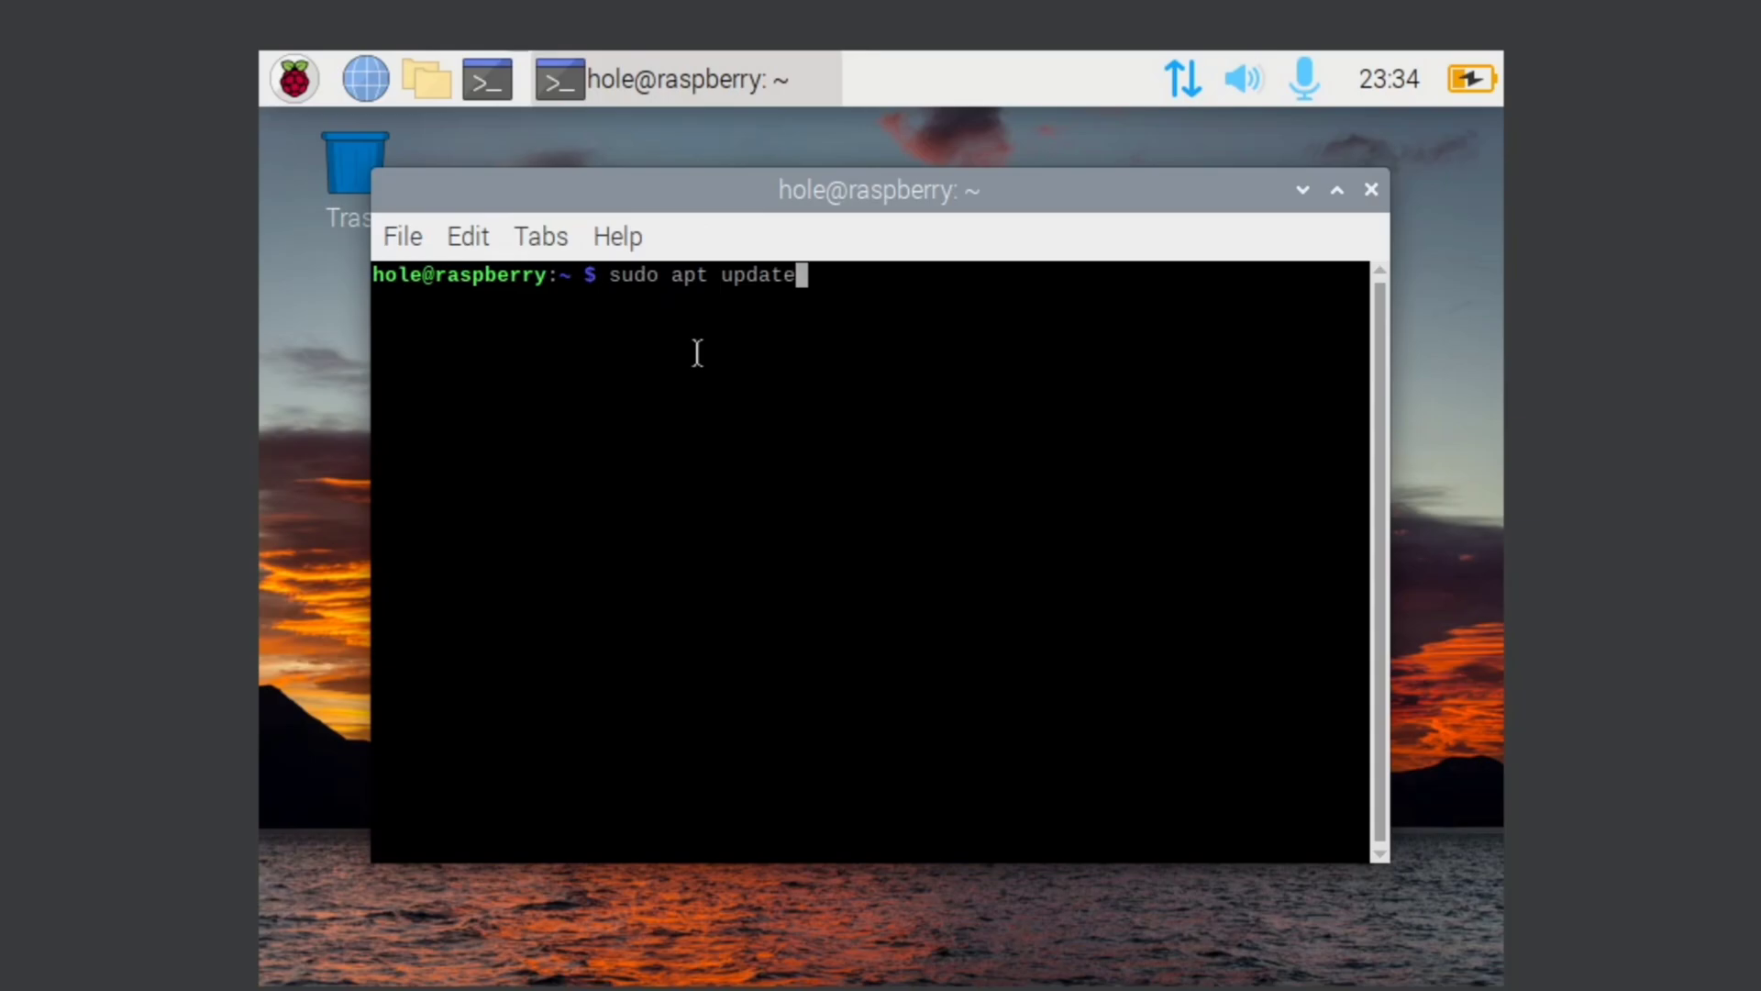
key("Return")
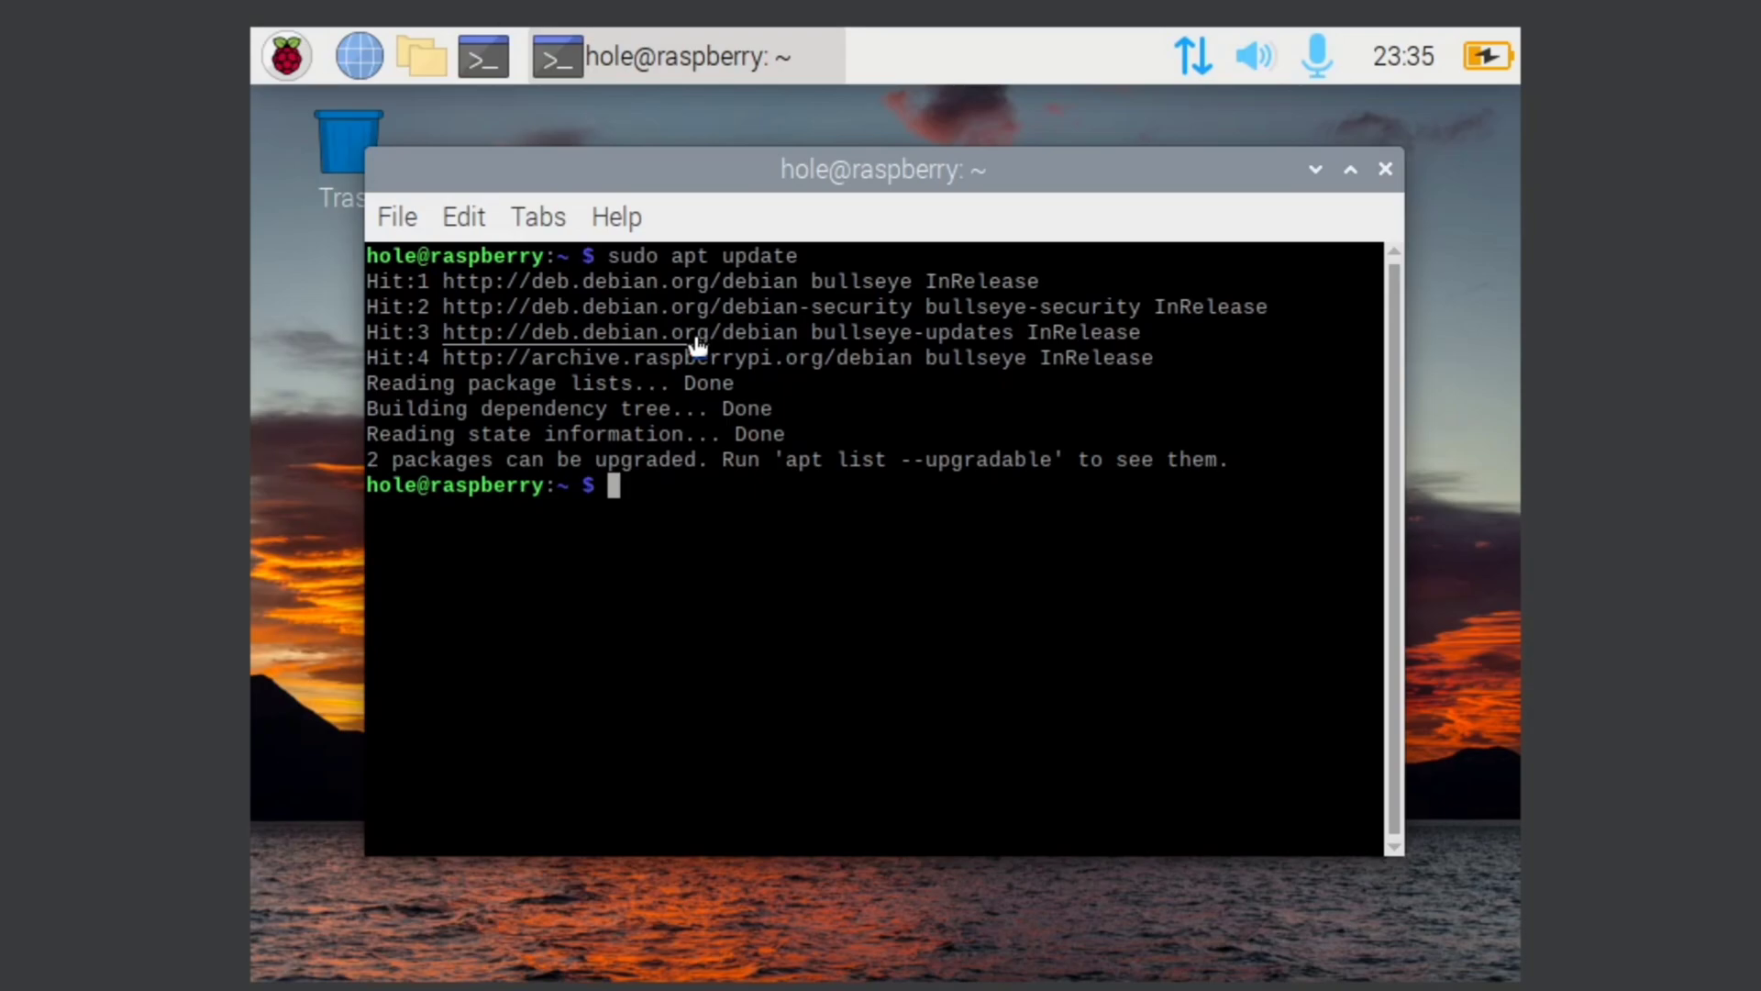
Step: Run 'sudo apt install curl', correcting typos along the way
type("sudo c")
type("url")
key("BackSpace")
key("BackSpace")
key("BackSpace")
key("BackSpace")
type("in")
key("BackSpace")
key("BackSpace")
type("apt inta")
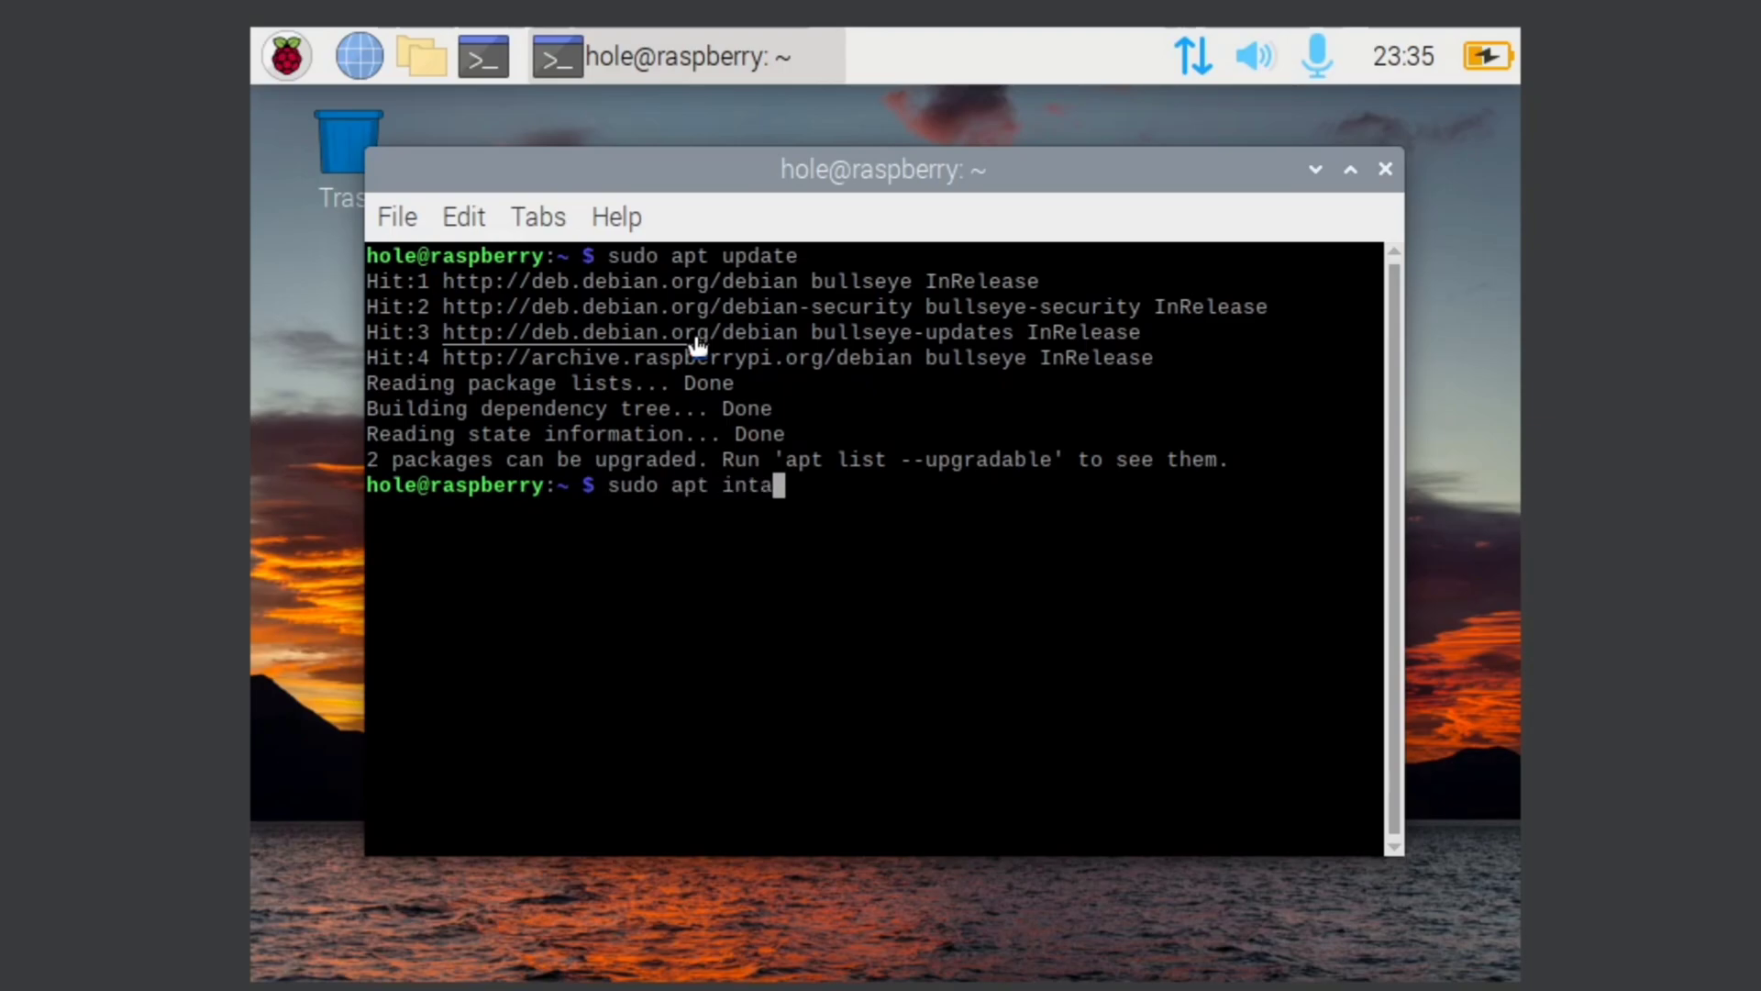
key("BackSpace")
type("s")
key("BackSpace")
key("BackSpace")
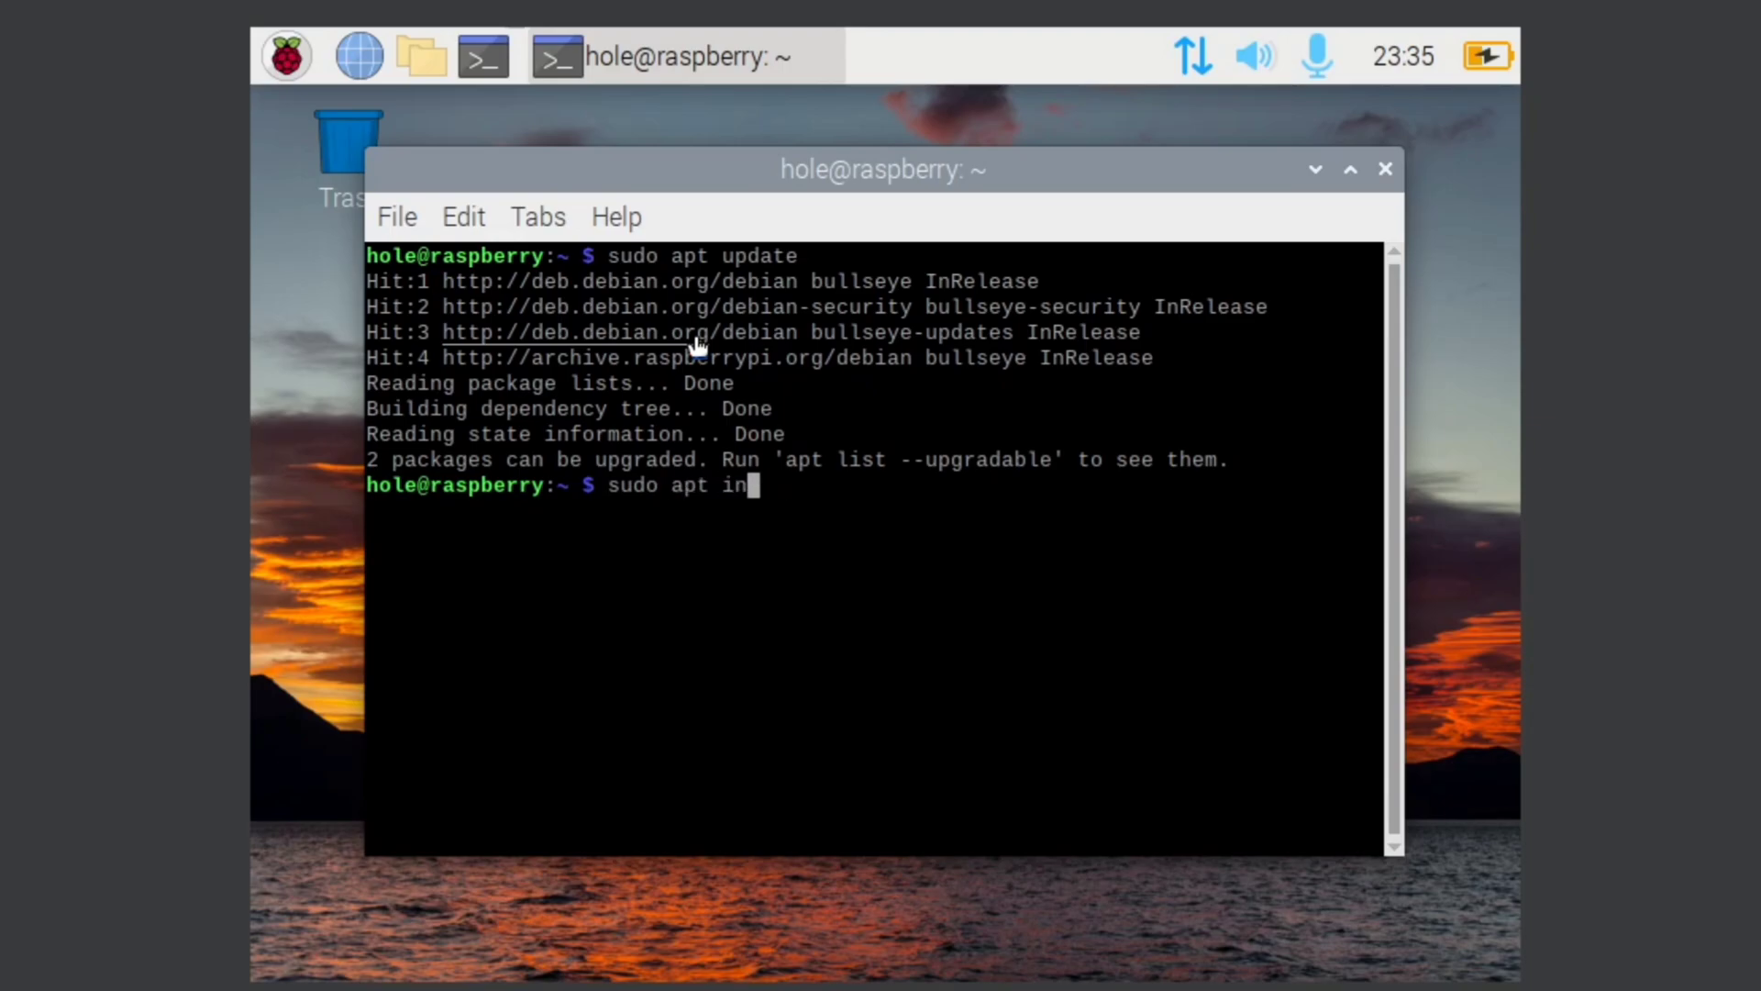
type("stall curl")
key("Return")
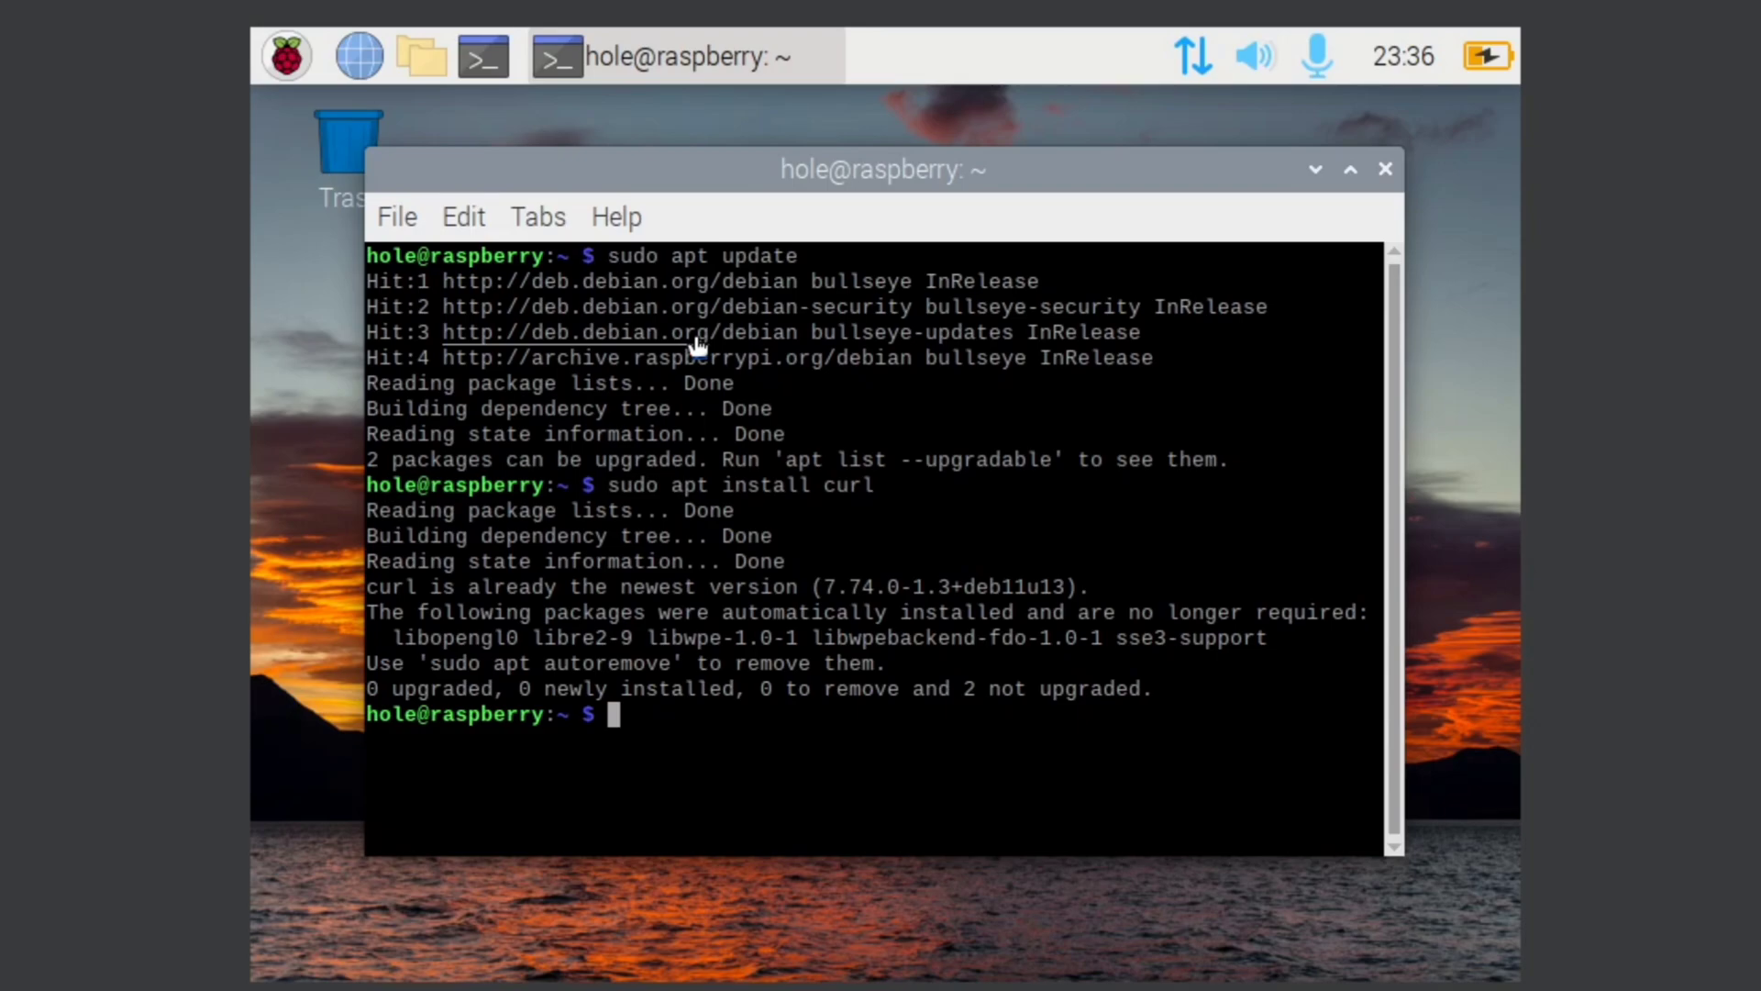
type("curl -sS")
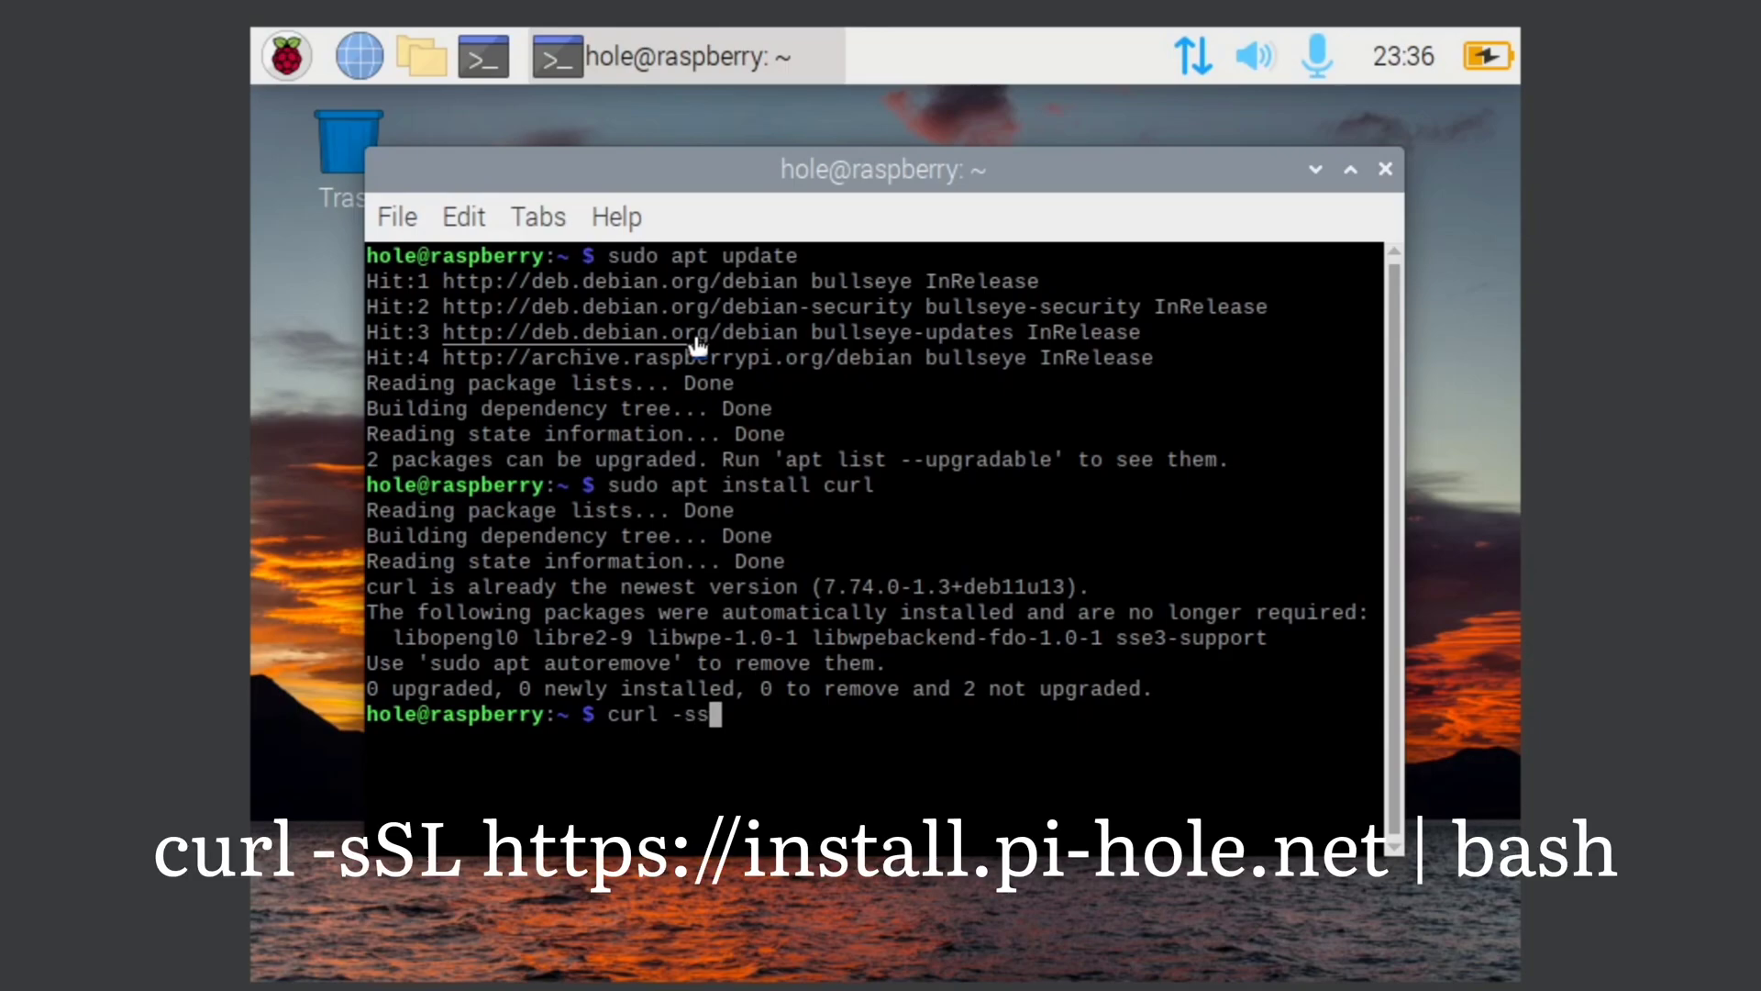
key("BackSpace")
type("Sl")
key("BackSpace")
key("BackSpace")
type("L")
type(" -")
type("-")
key("BackSpace")
key("BackSpace")
type("https")
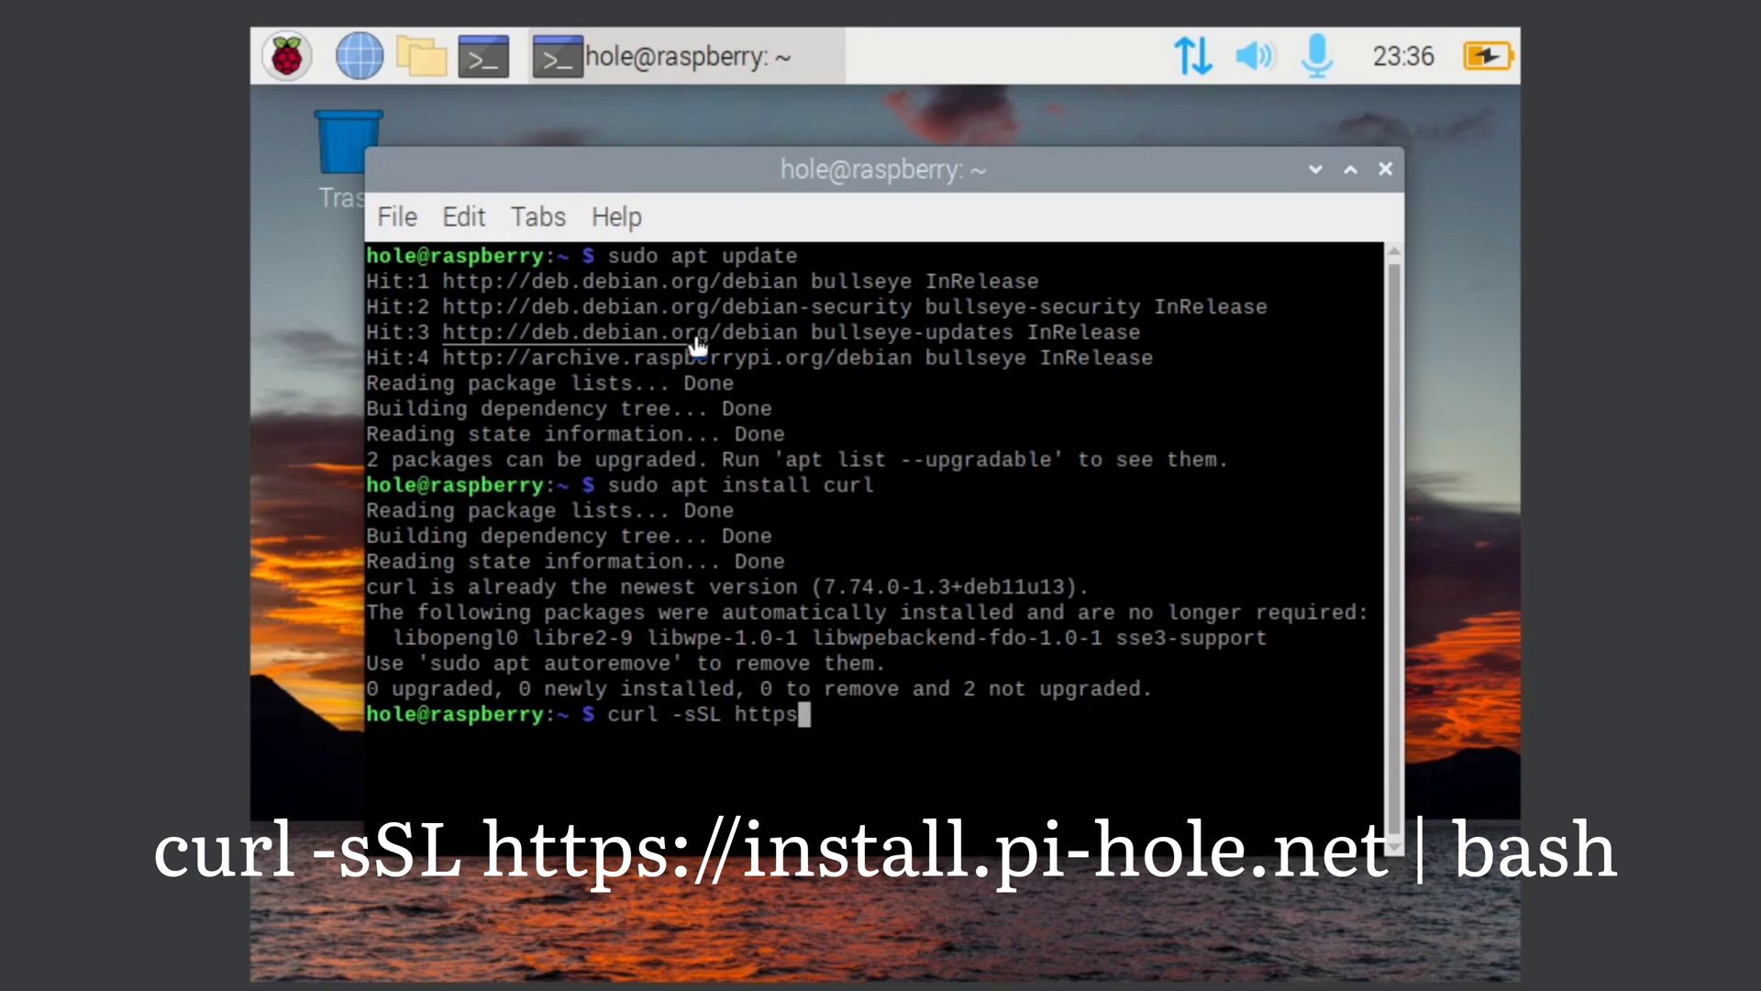
type(":// int")
key("BackSpace")
type("stall")
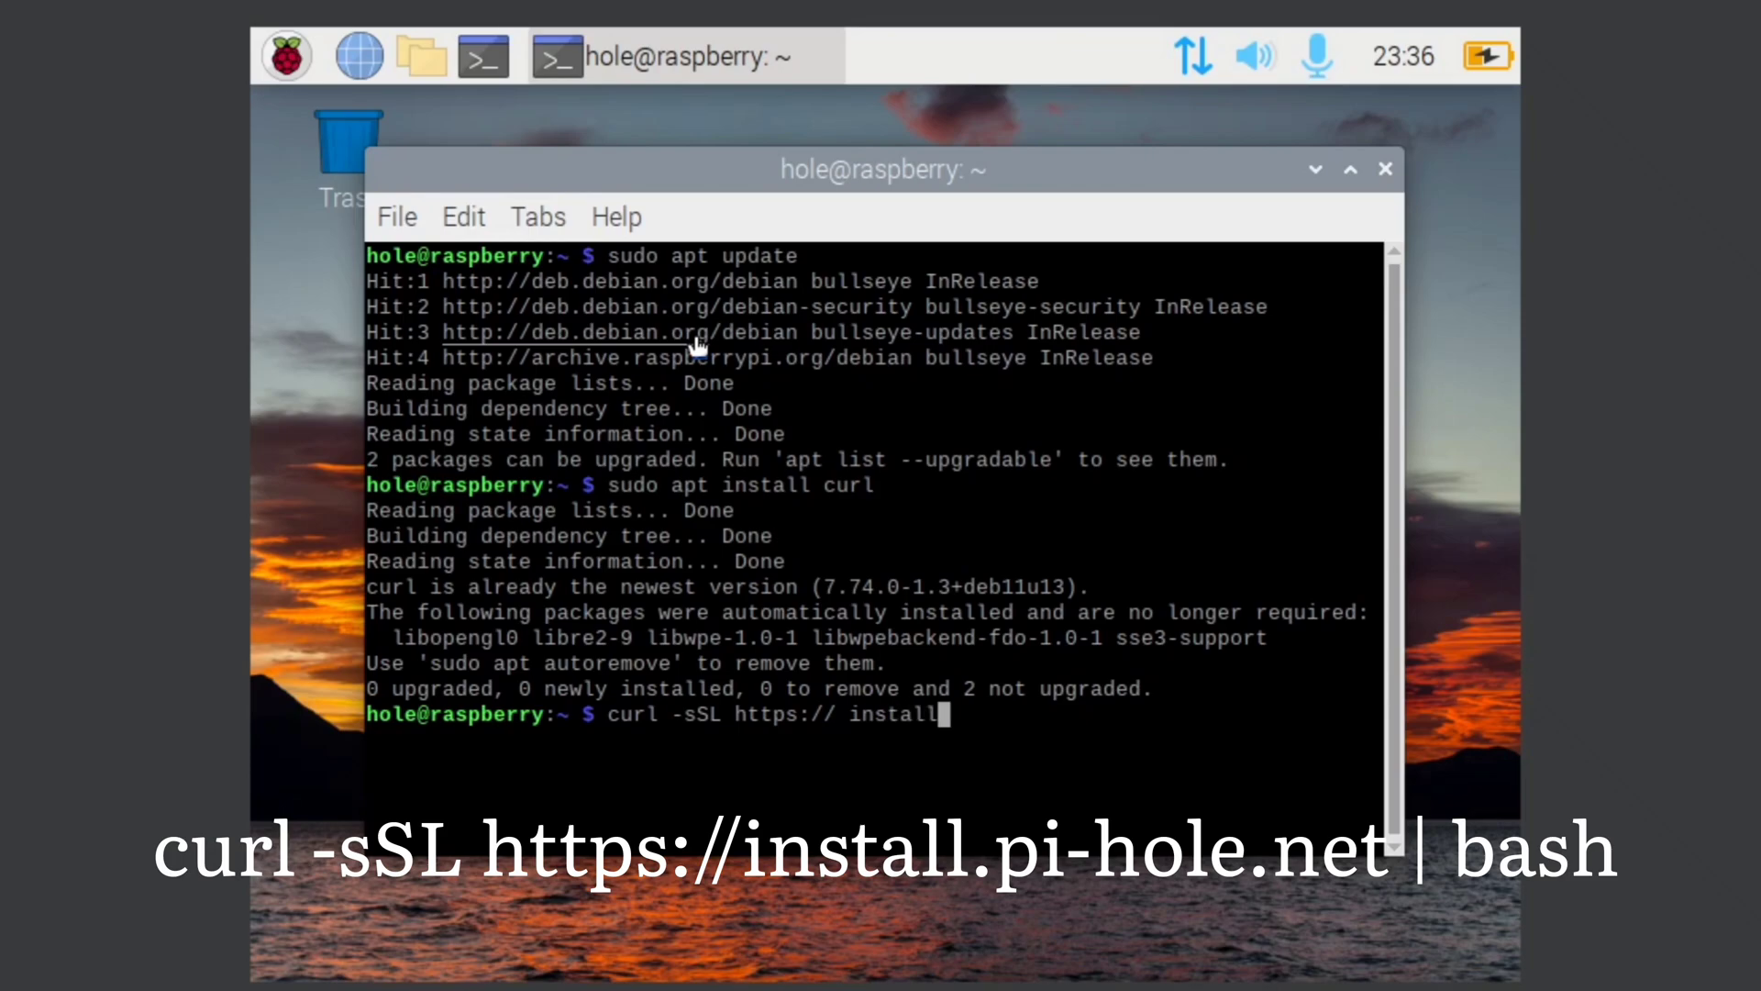
type(".pi-hole")
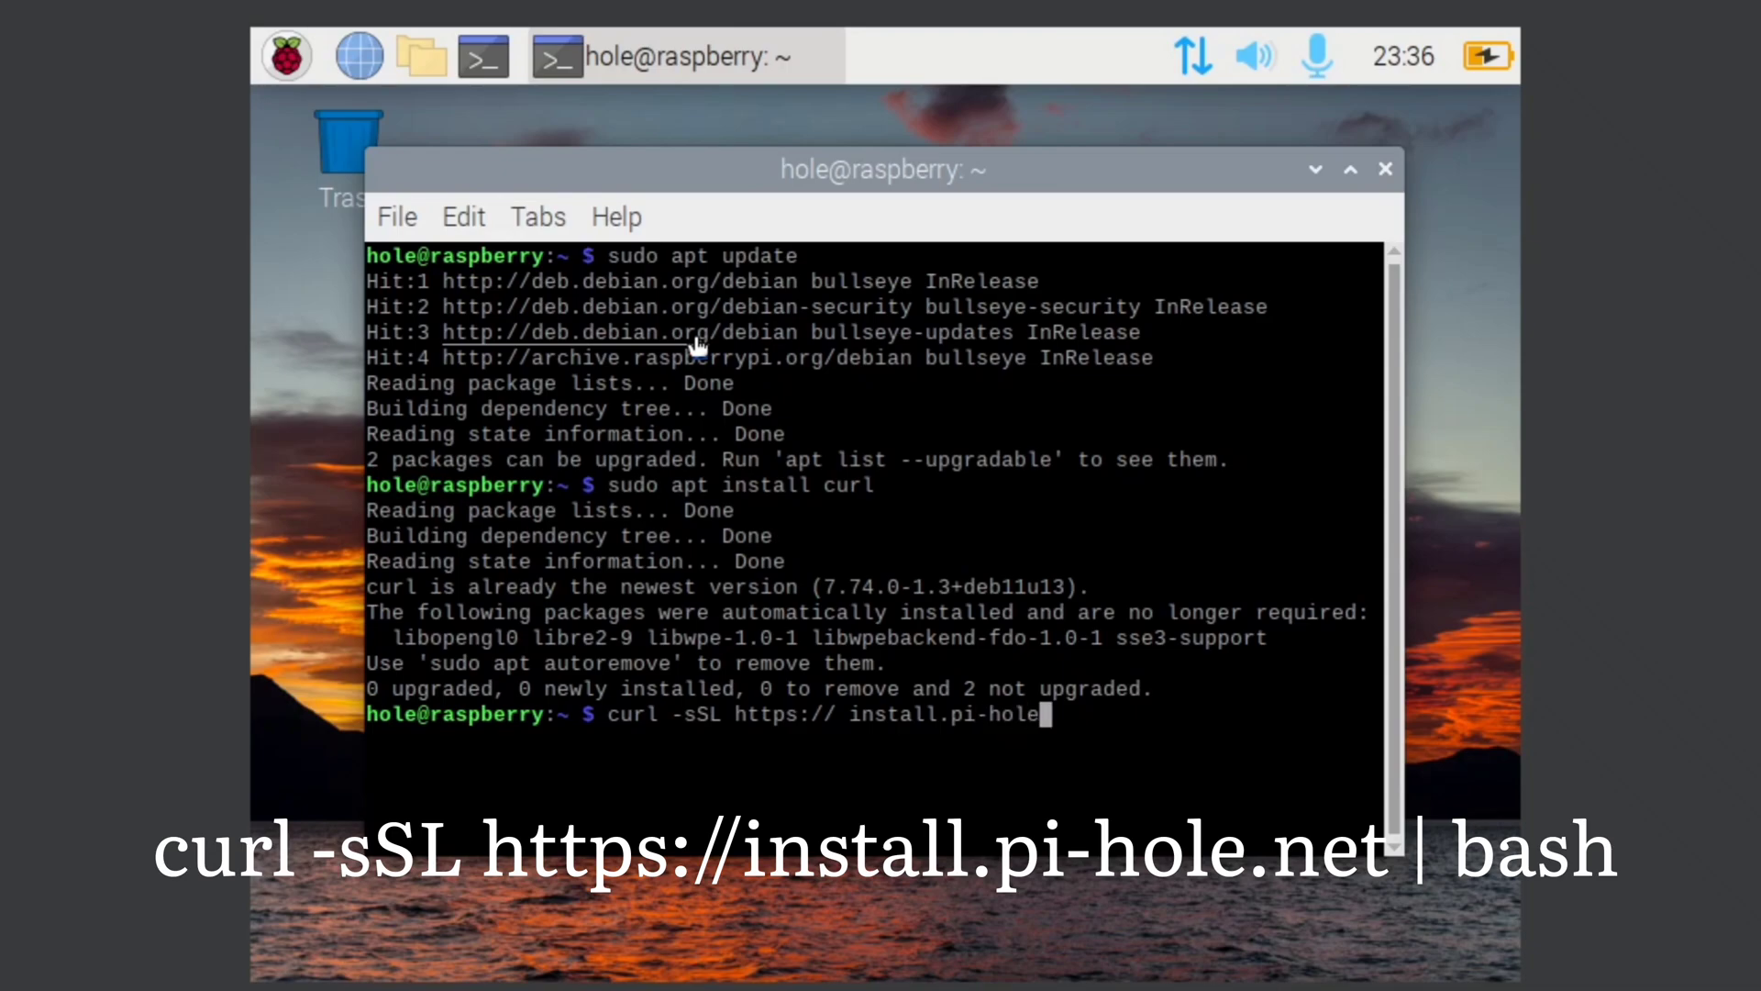
type(".net | bash")
key("Return")
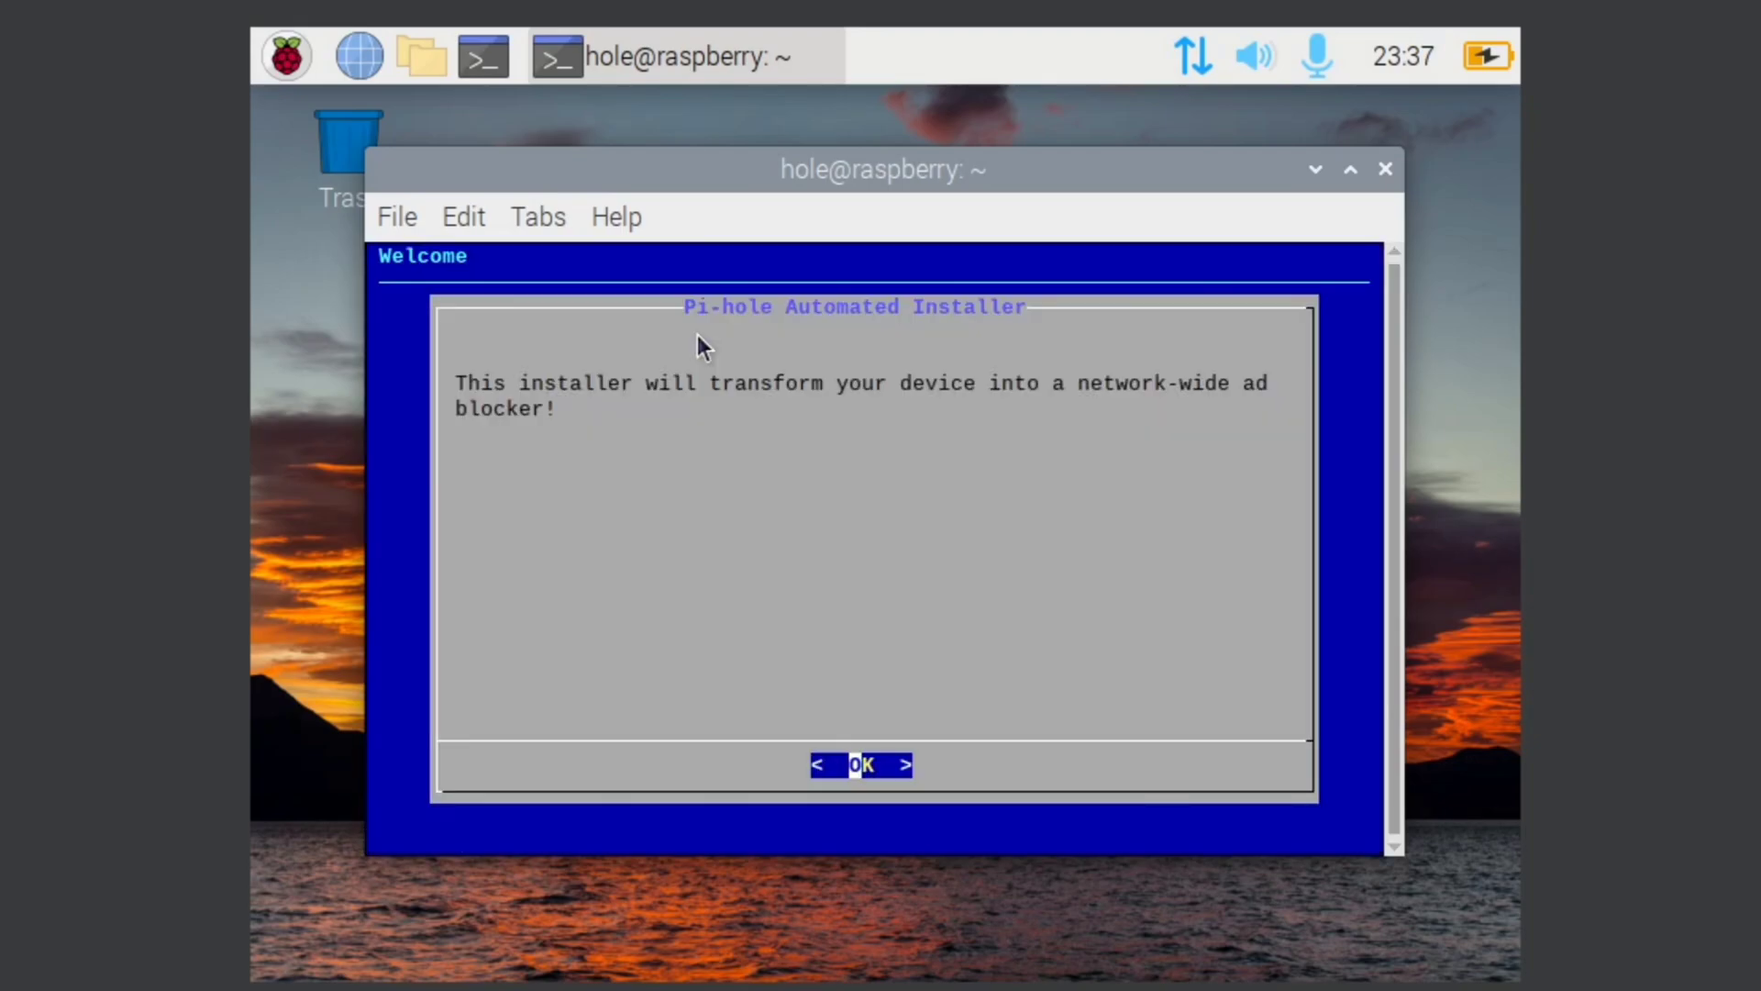
Step: Keep the current static IP, include the suggested blocklist, and install the web interface and lighttpd
key("Return")
key("Return")
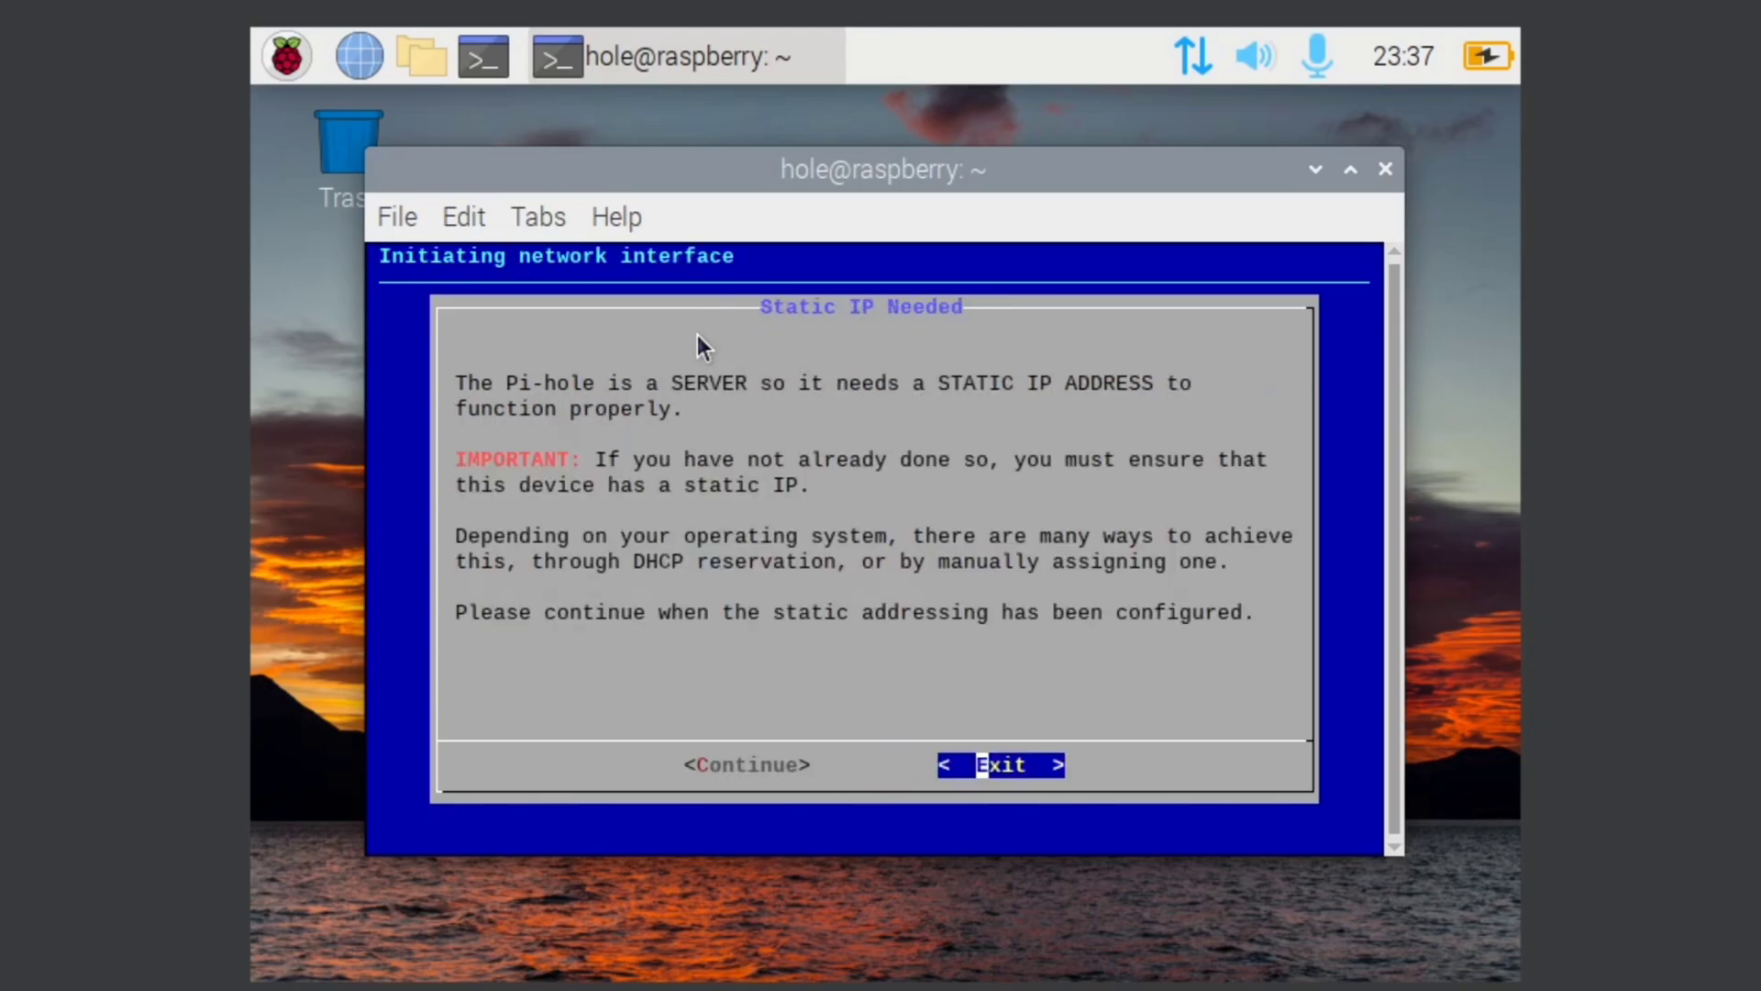
key("Left")
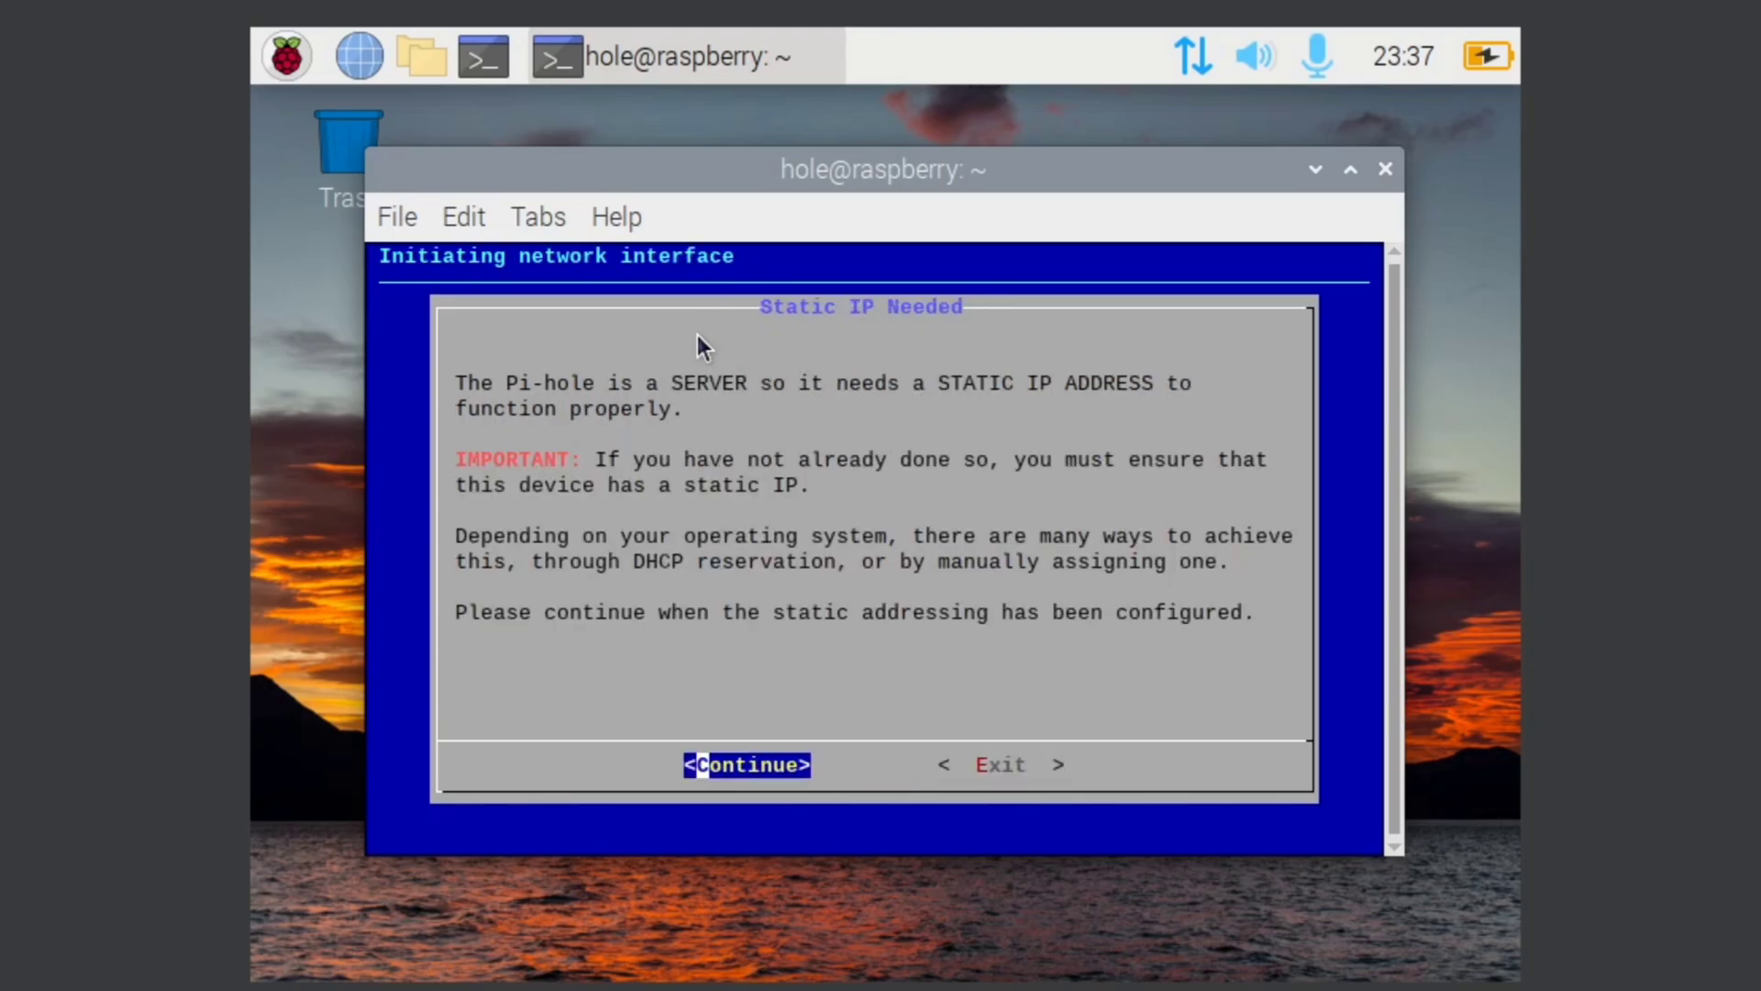
key("Return")
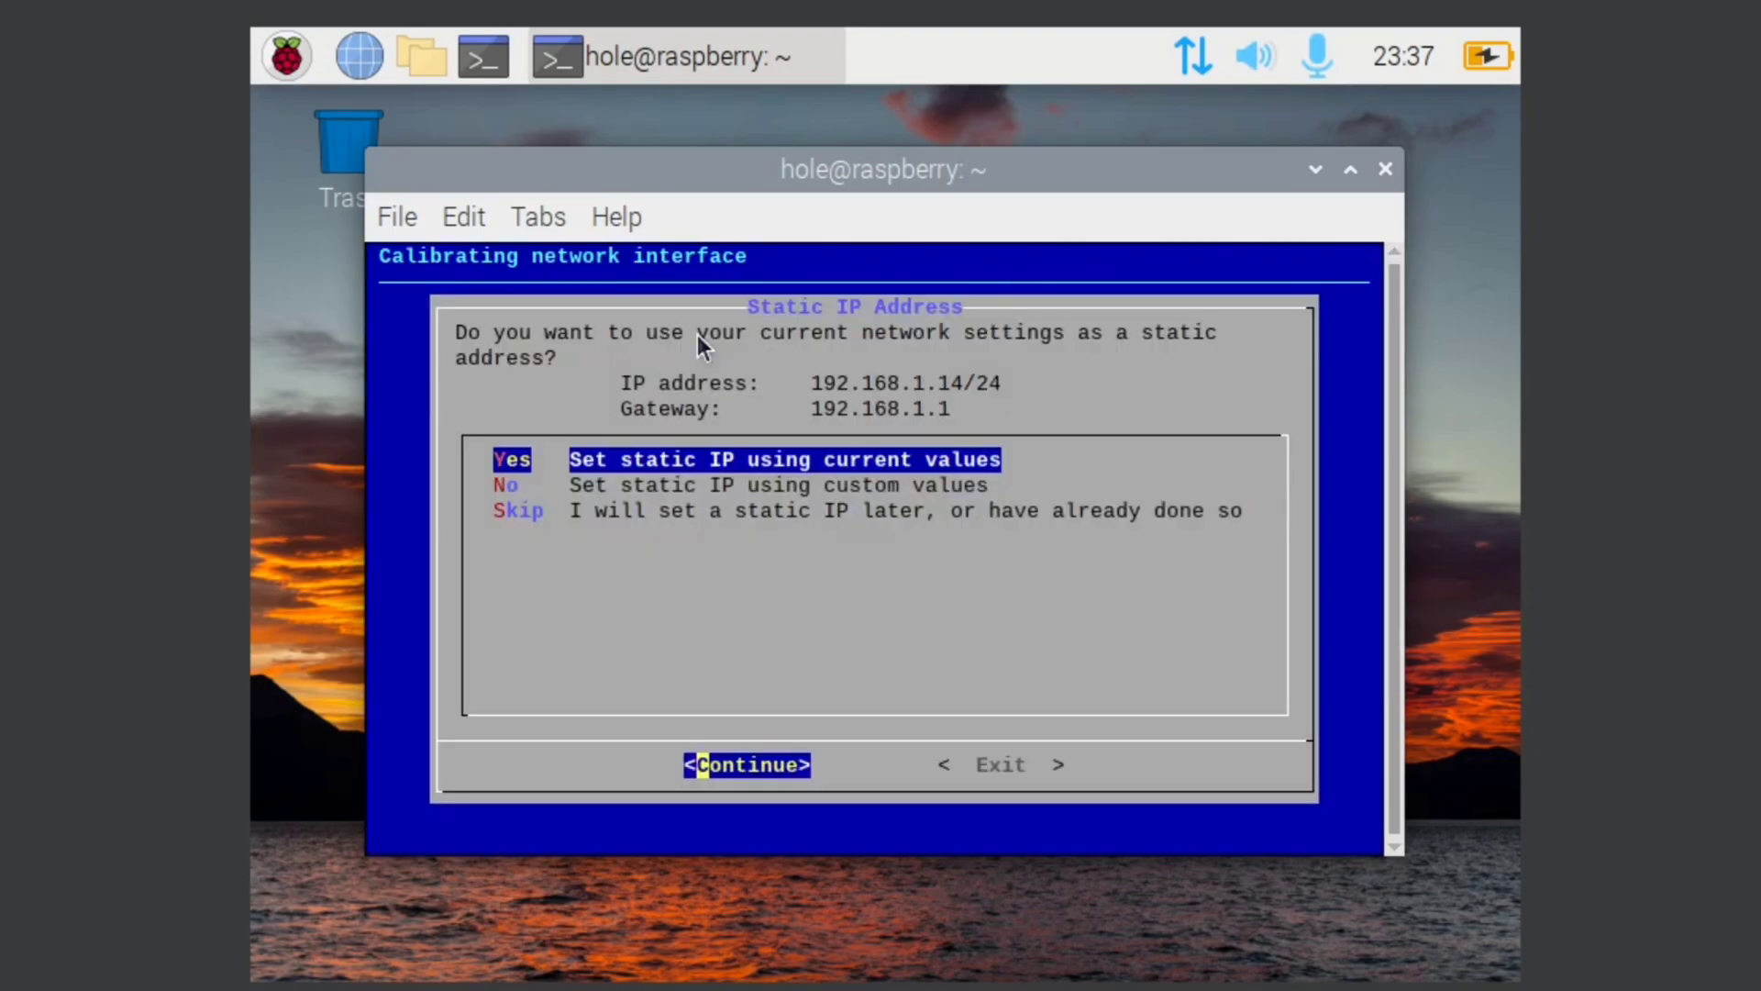
key("Return")
key("Return")
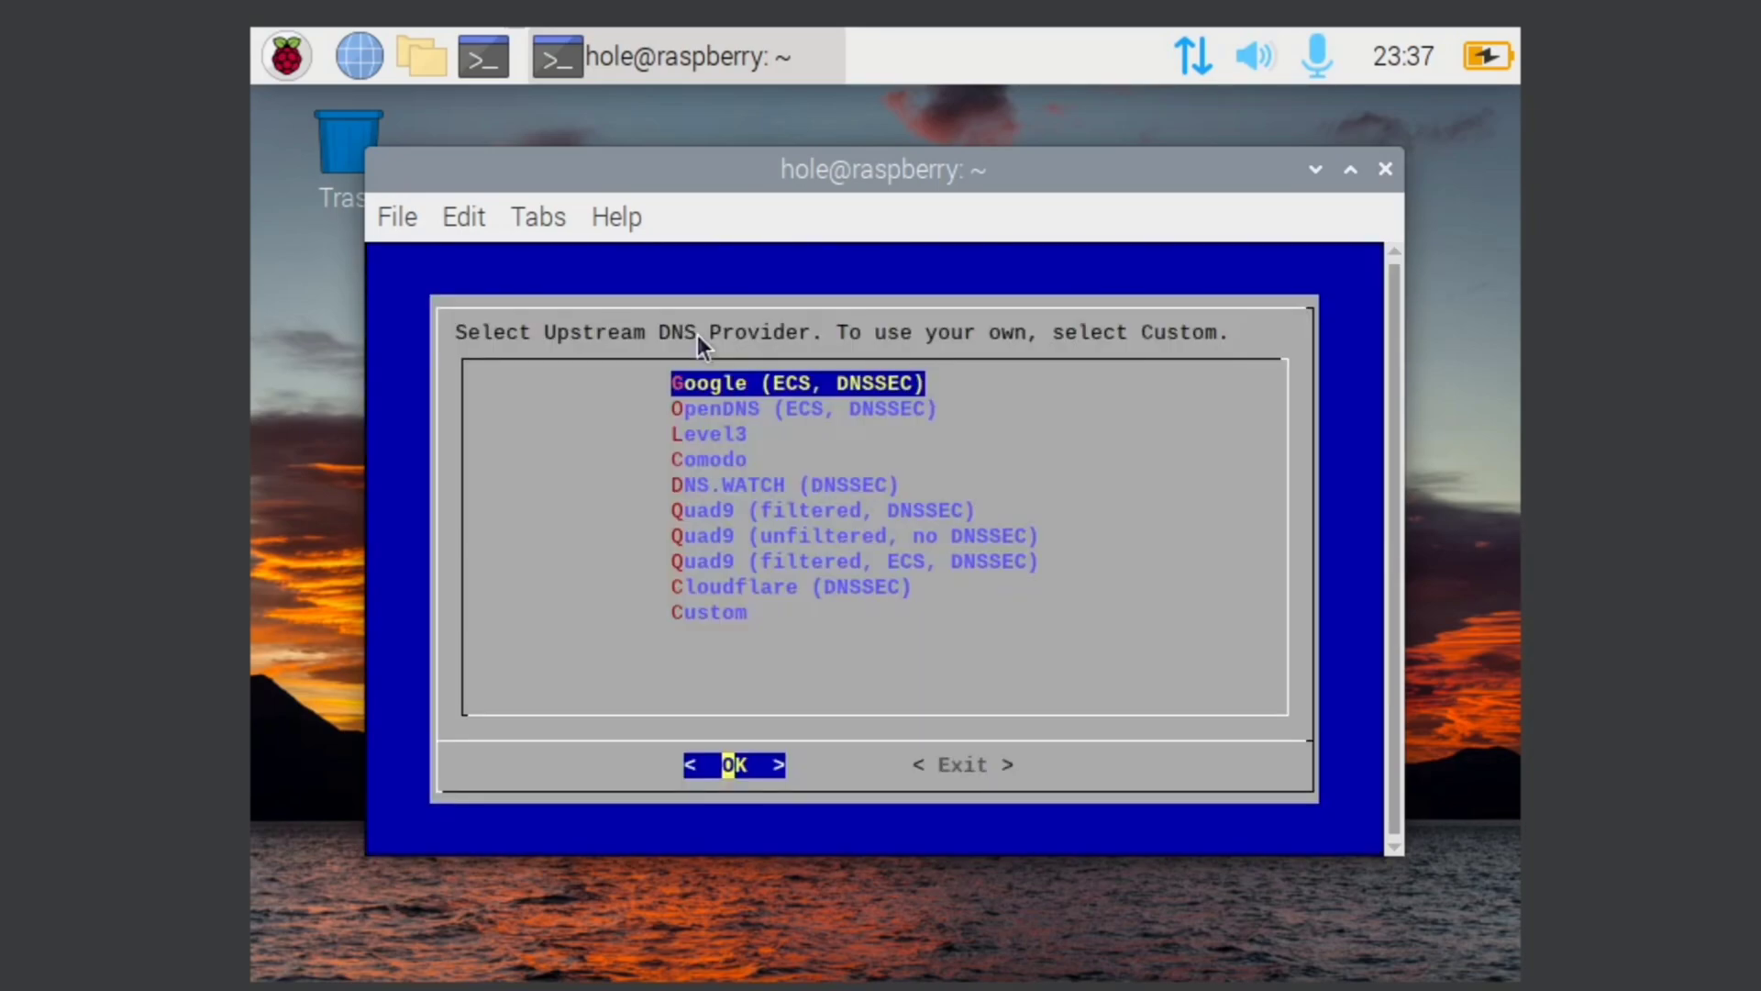
key("Return")
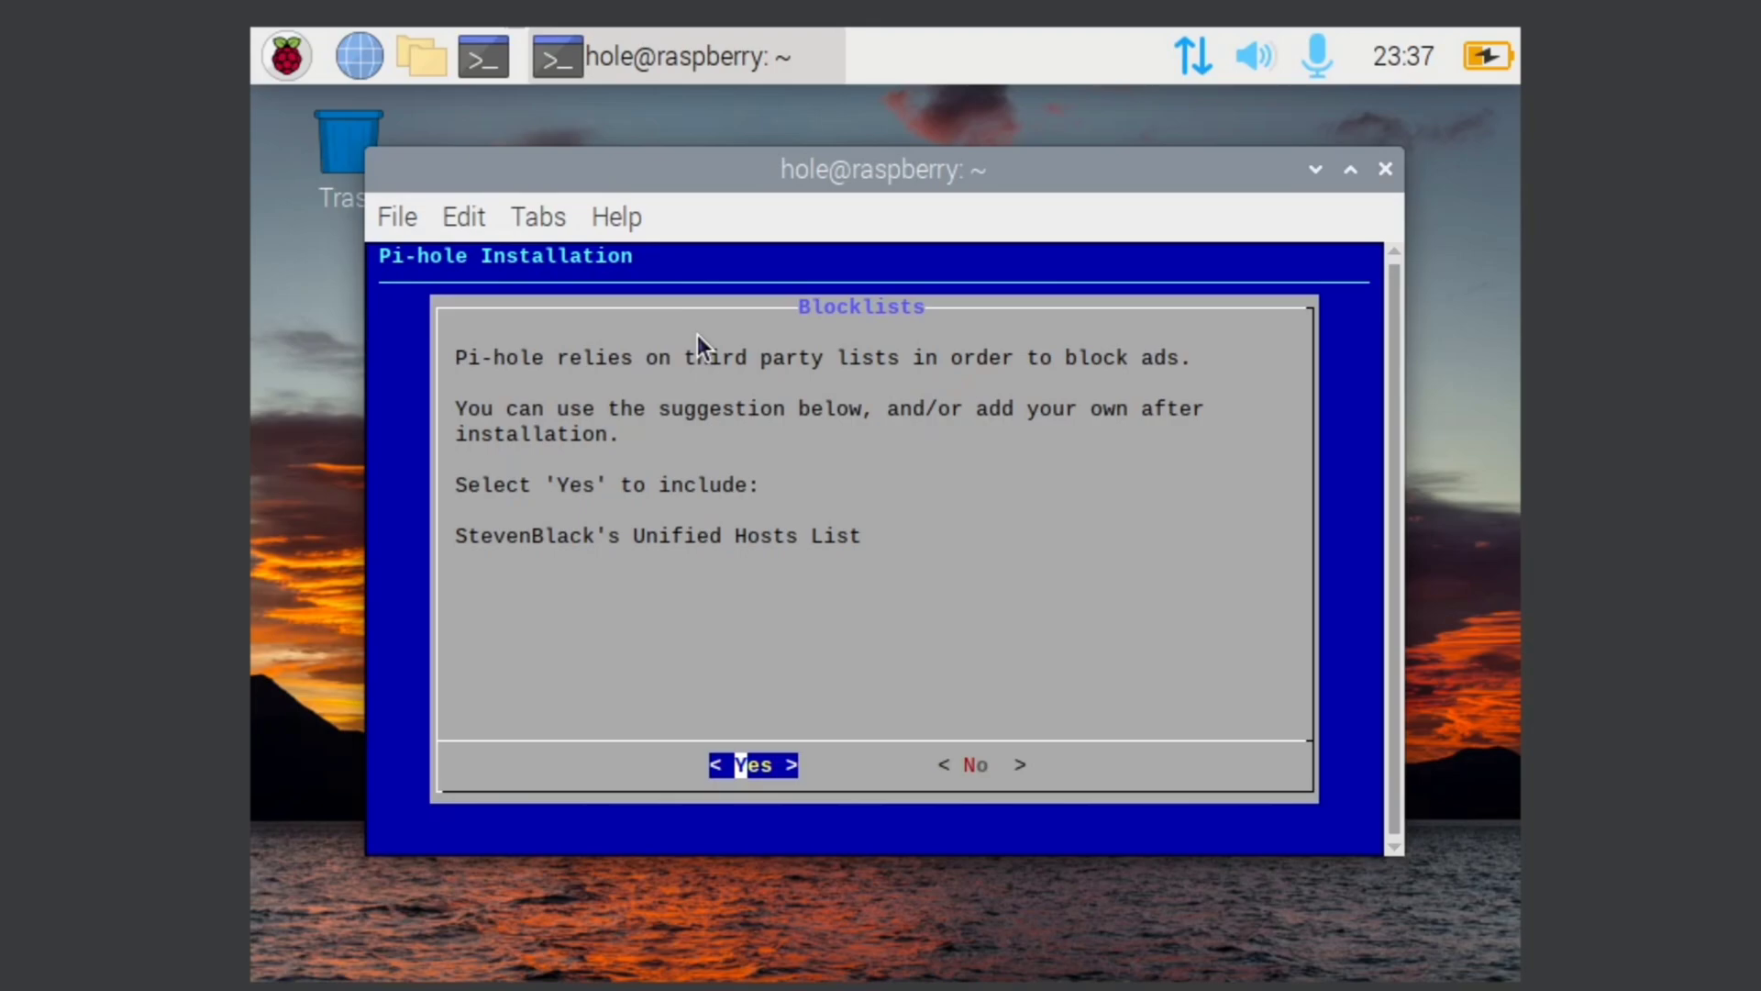
key("Return")
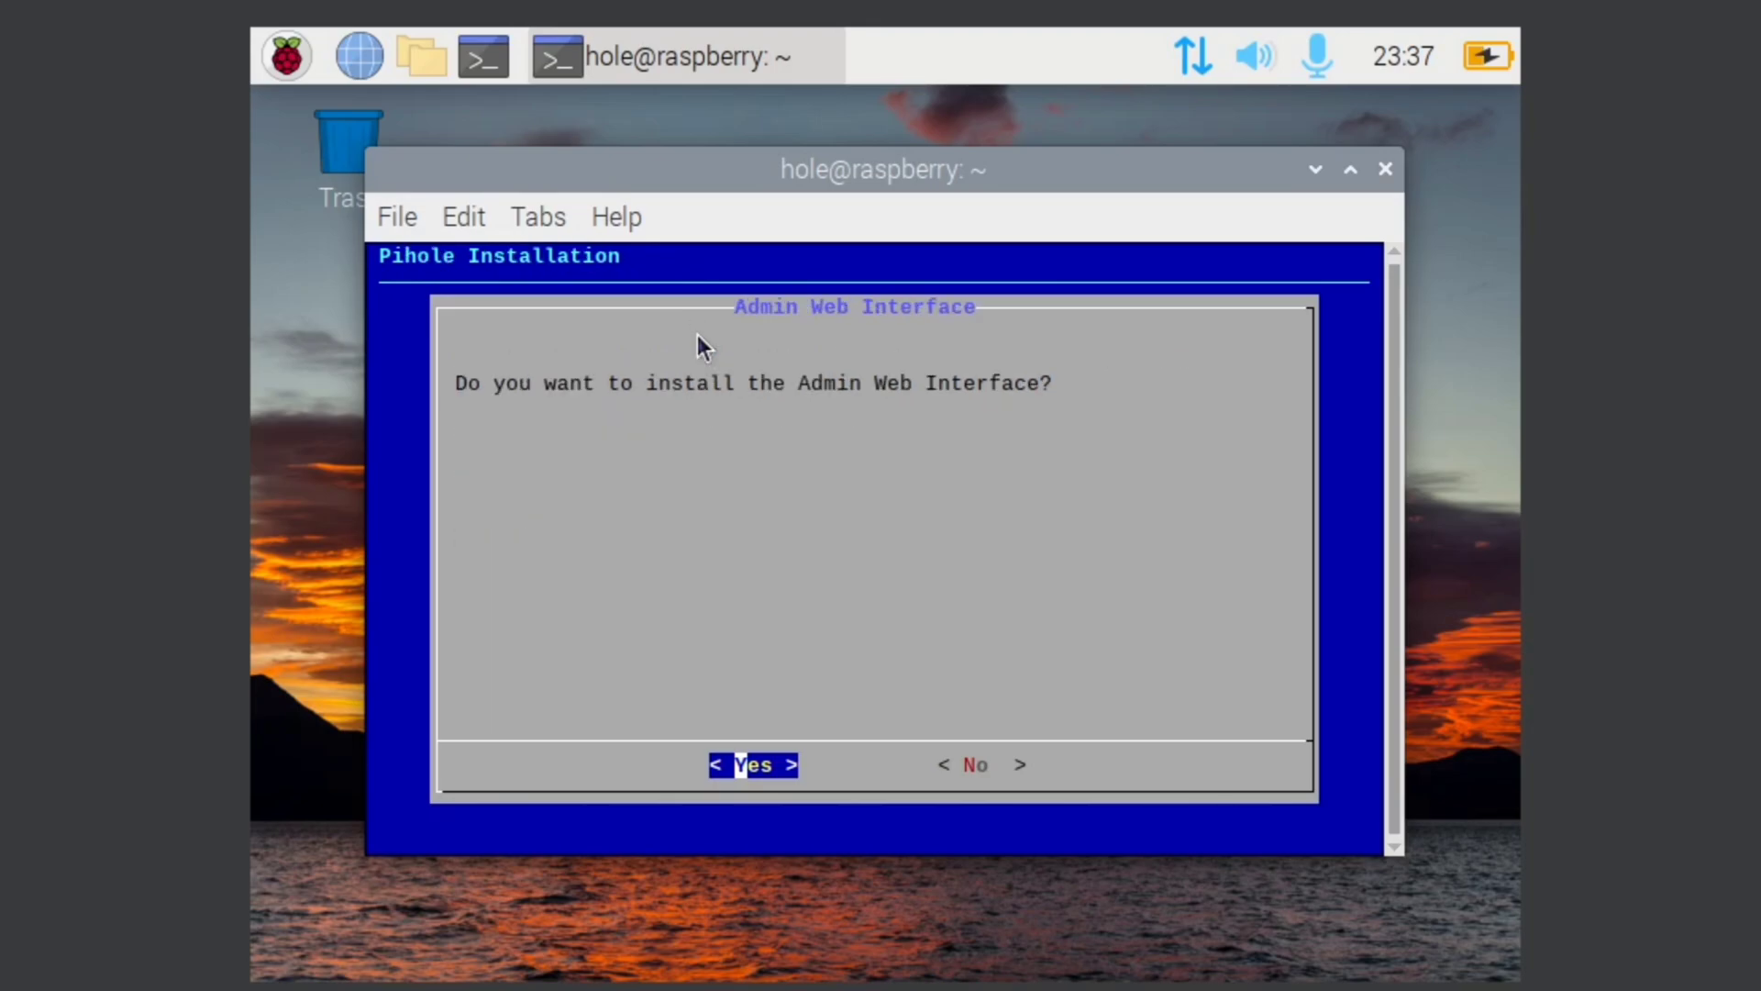
key("Return")
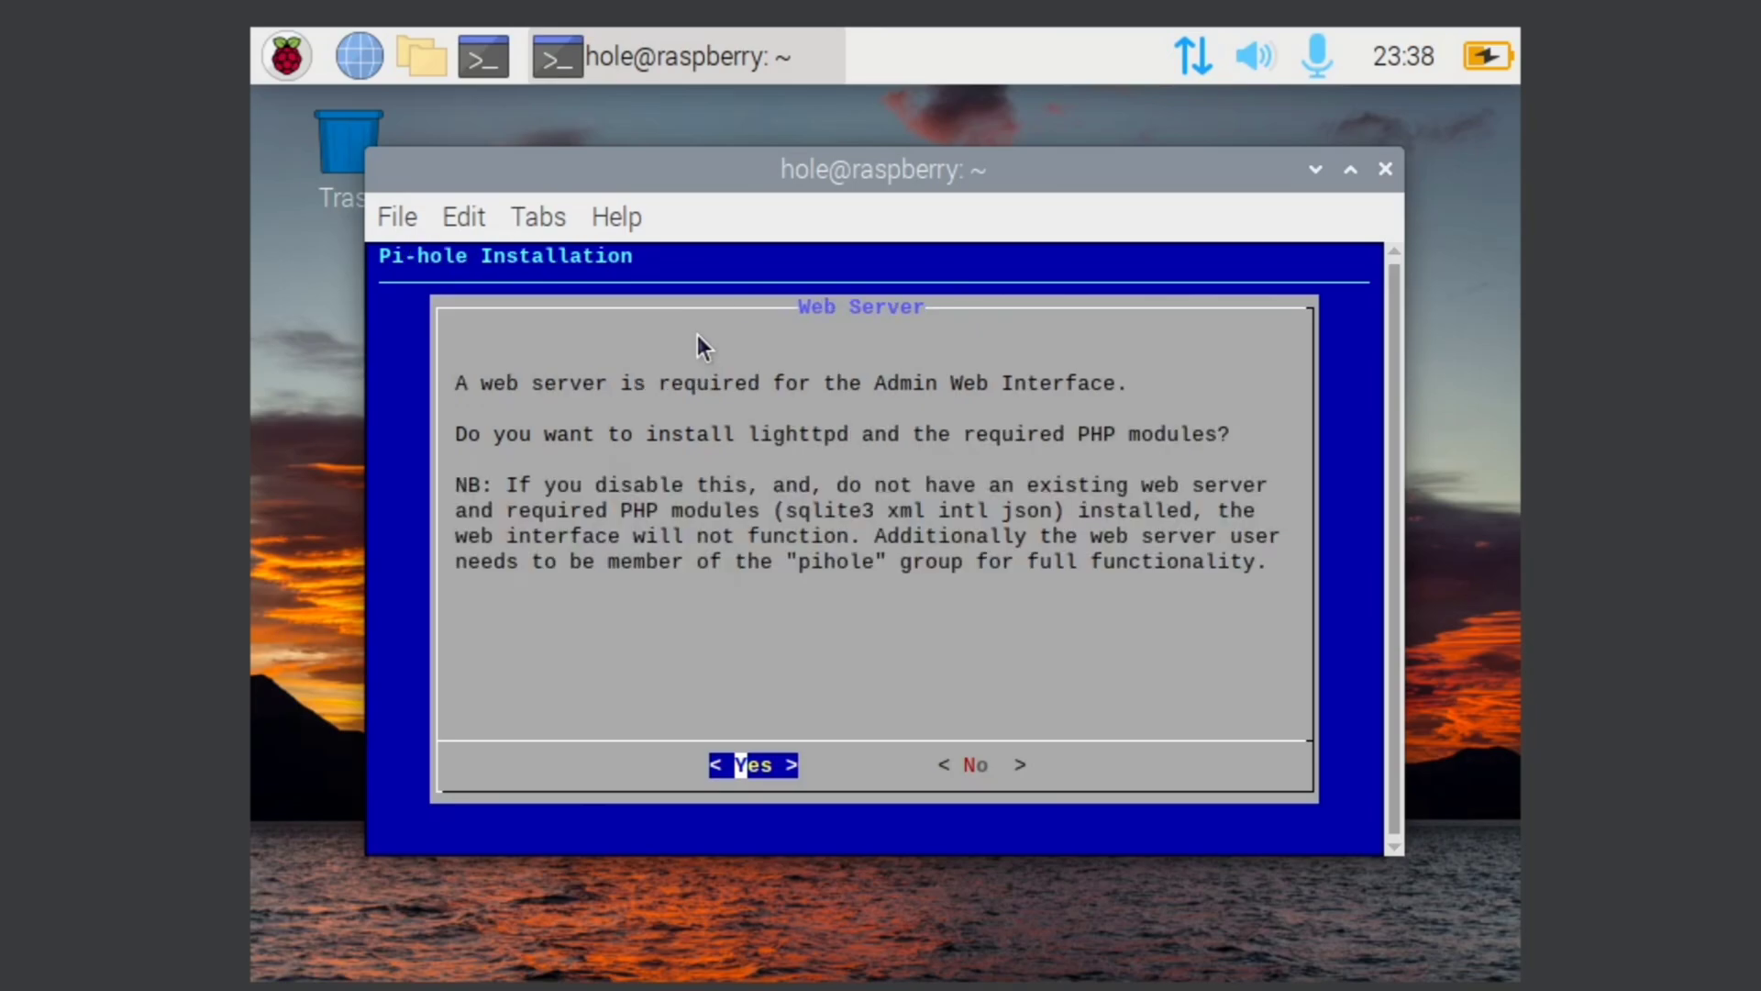
key("Return")
key("Return")
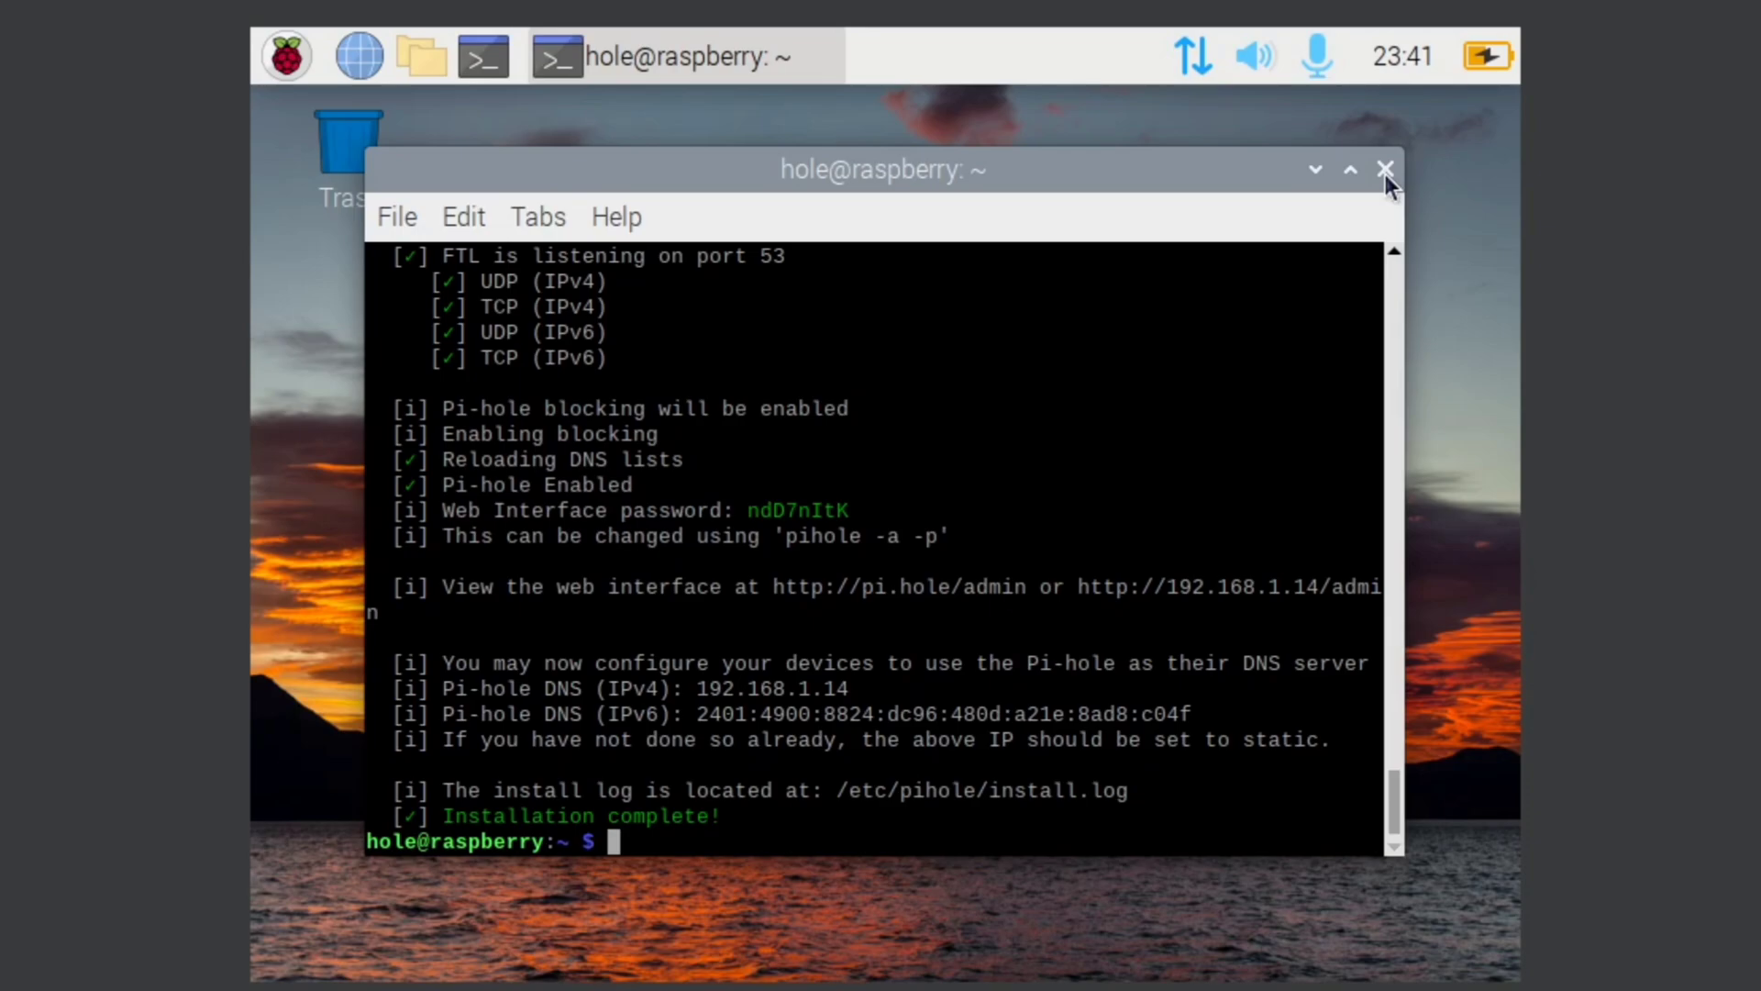
Step: Open 192.168.1.14/admin in a new Chromium tab, skipping browser sign-in
left_click(1317, 169)
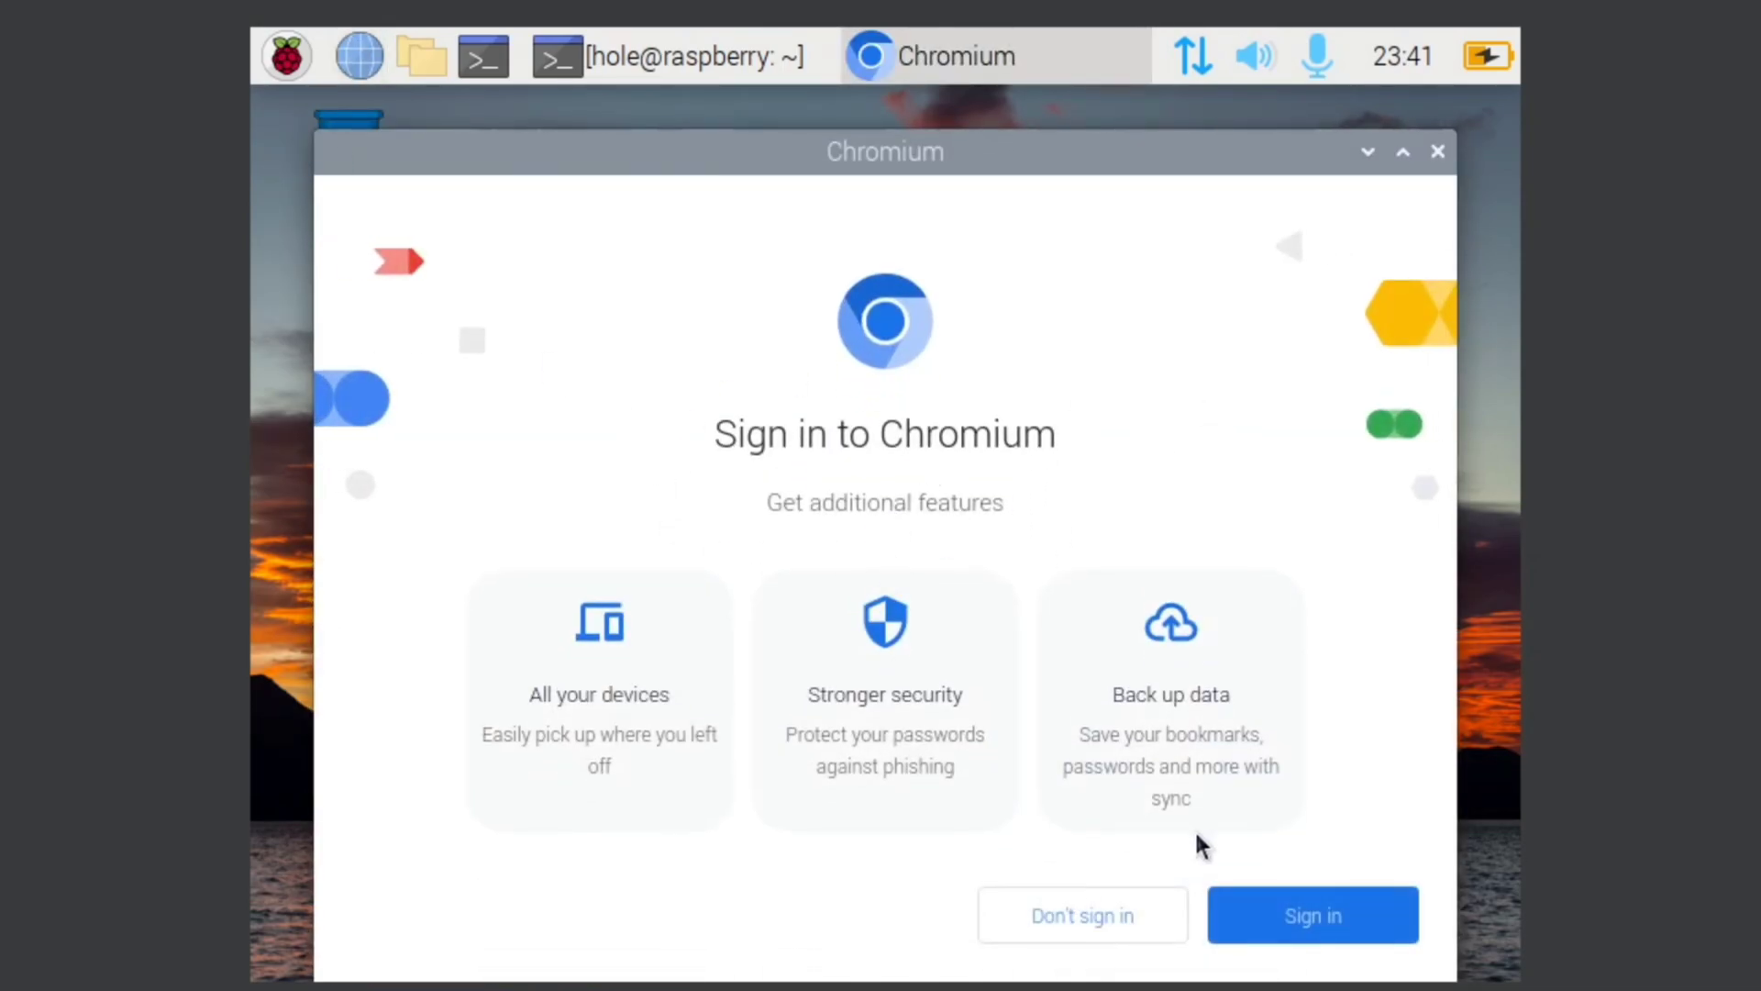
left_click(1103, 917)
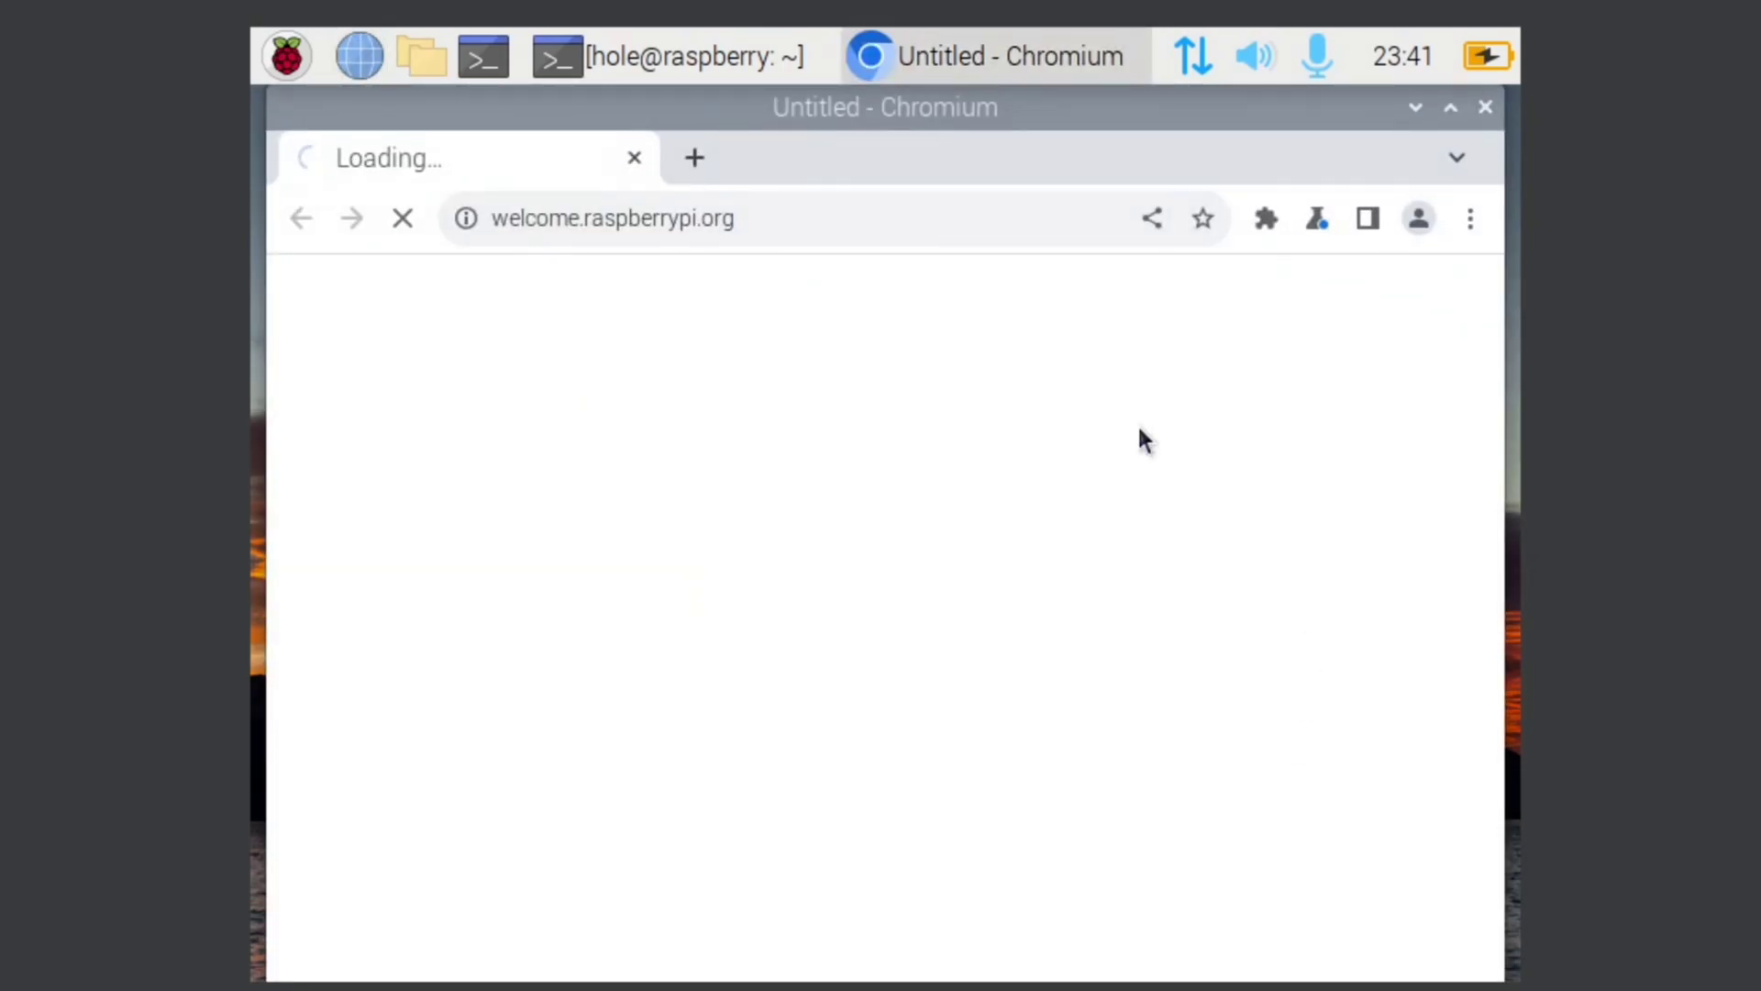
left_click(695, 157)
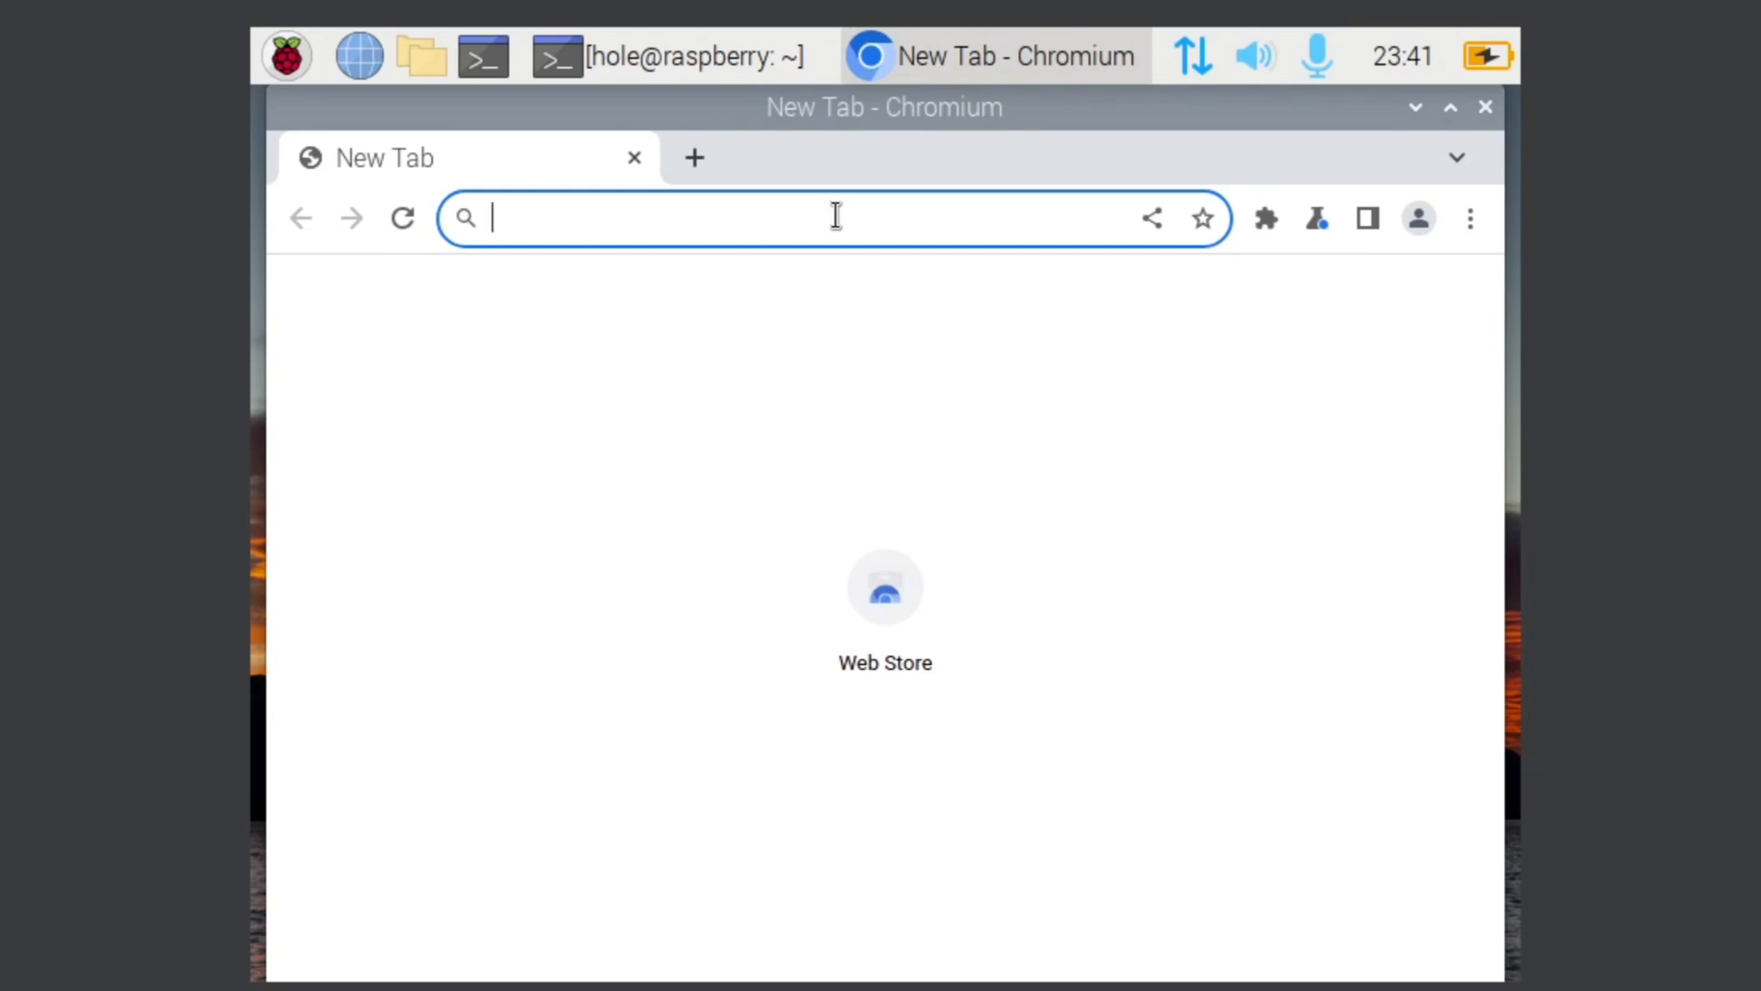
type("192.")
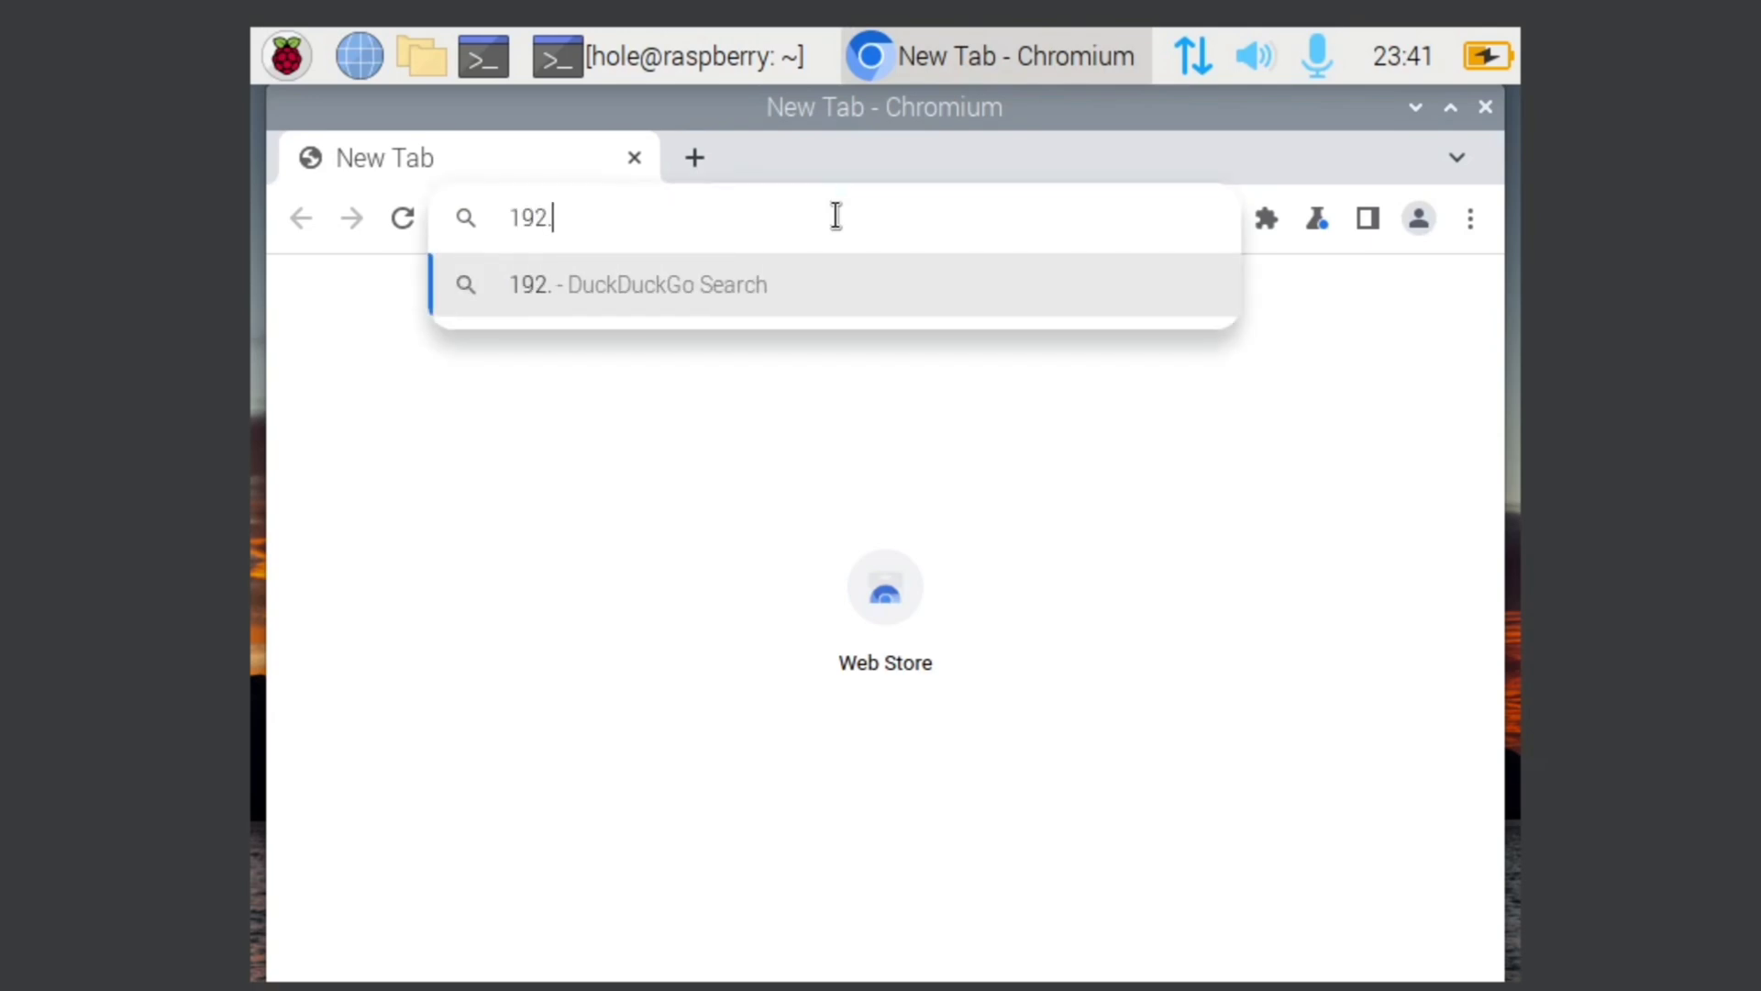
type("168.1.14")
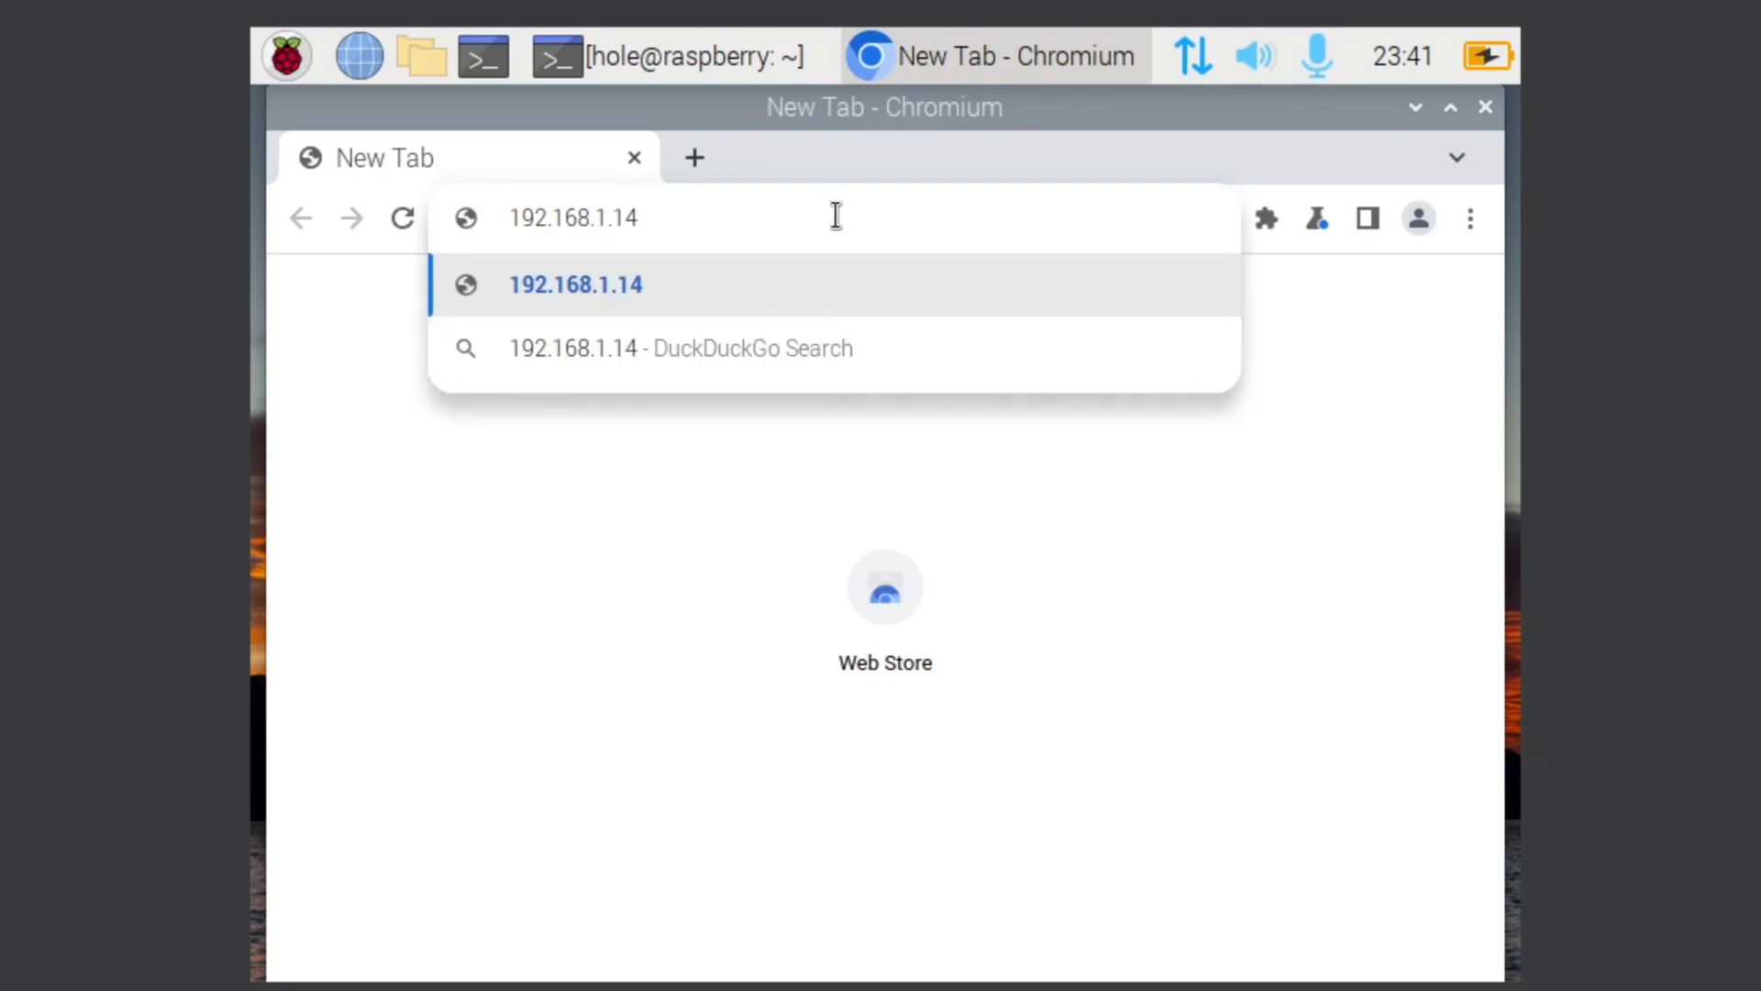
type("/admin")
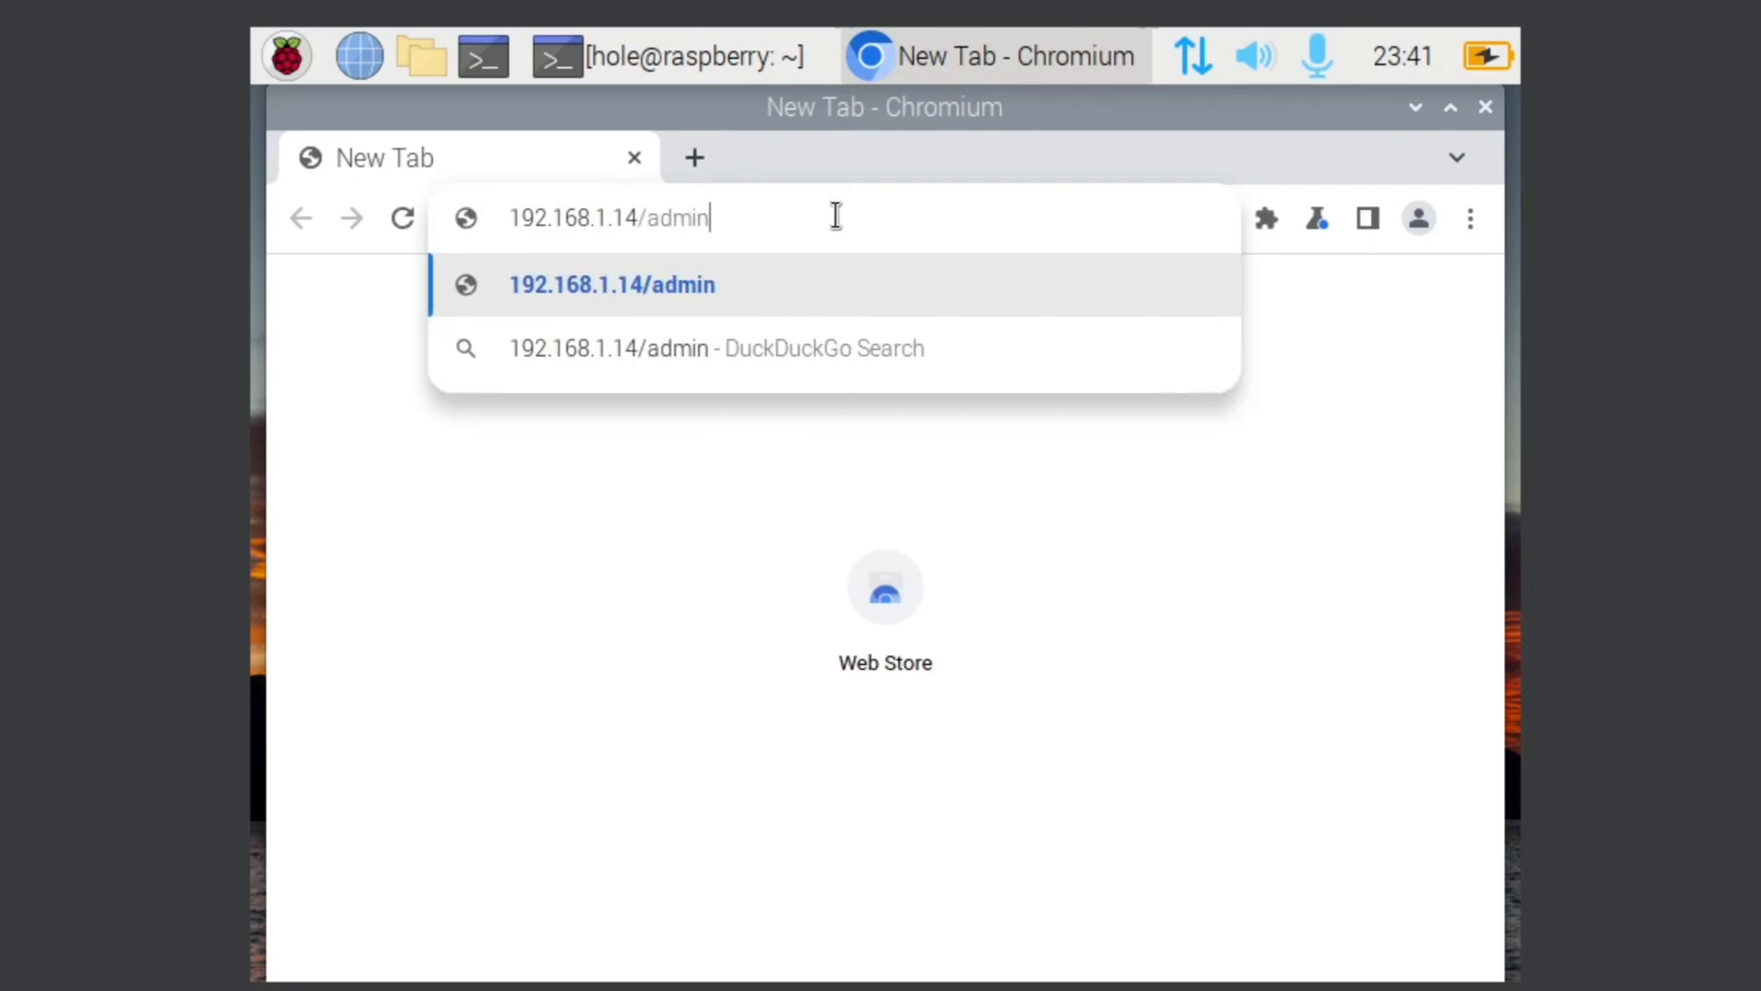
key("Return")
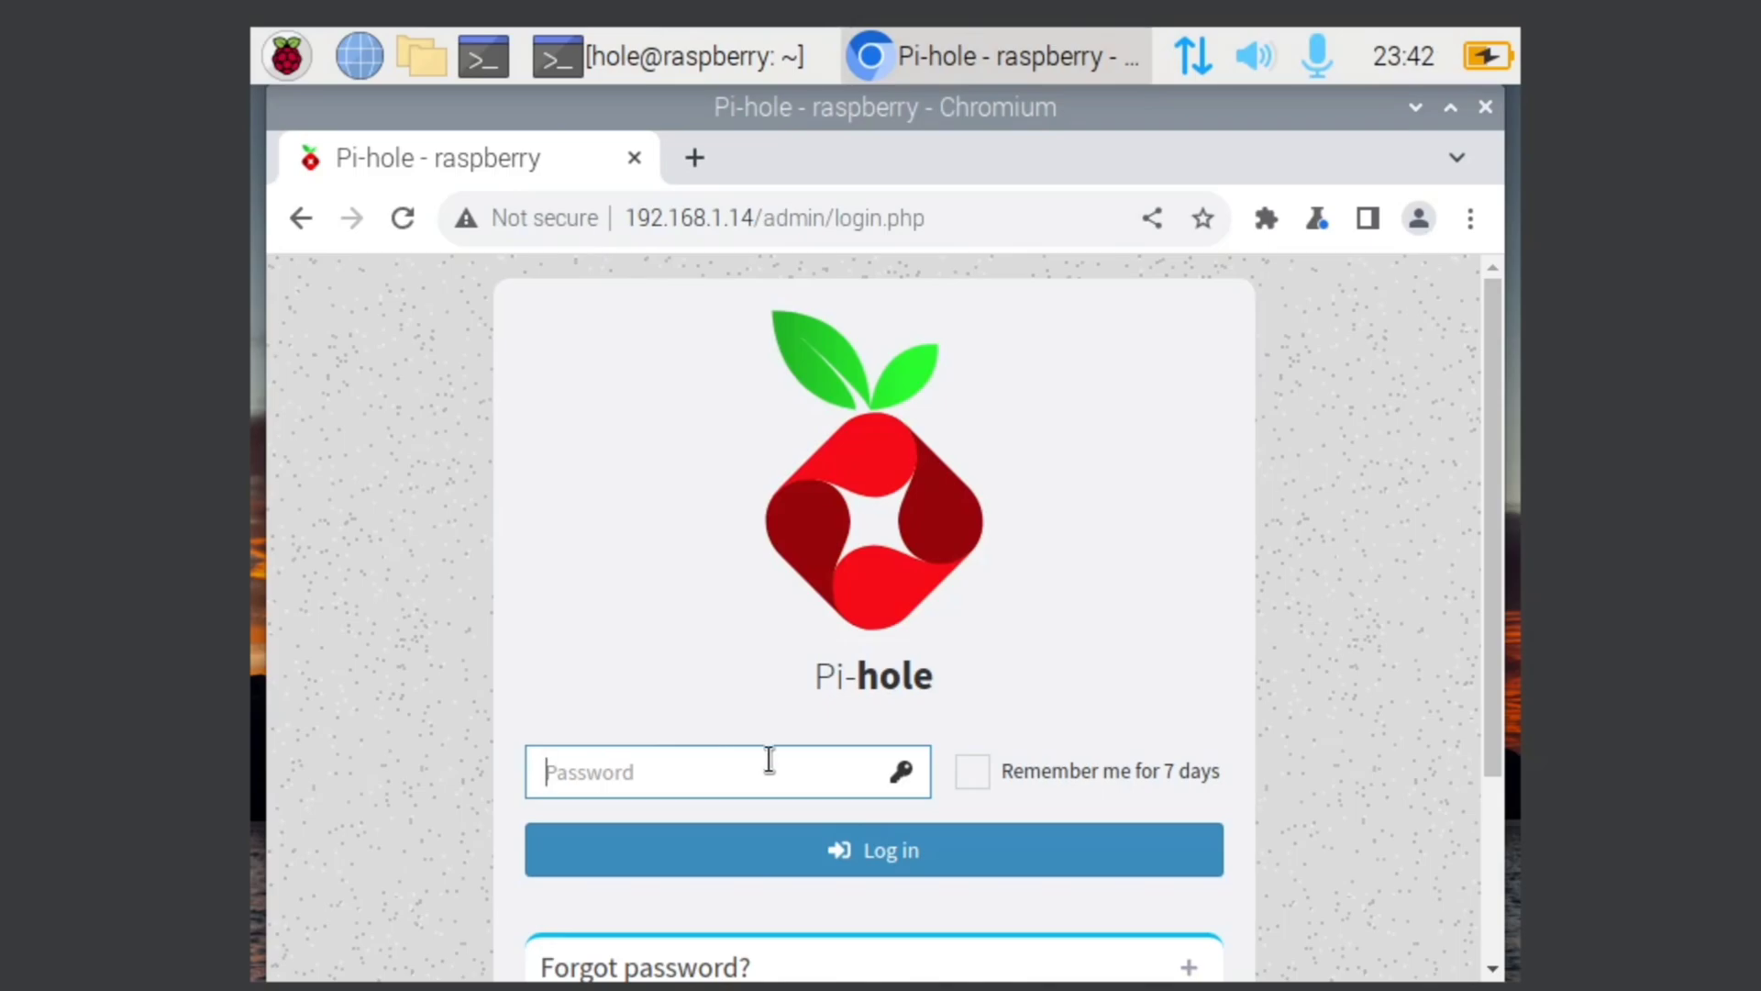
Step: Log in with the admin password, decline saving it, and review the dashboard stats
type("•••••")
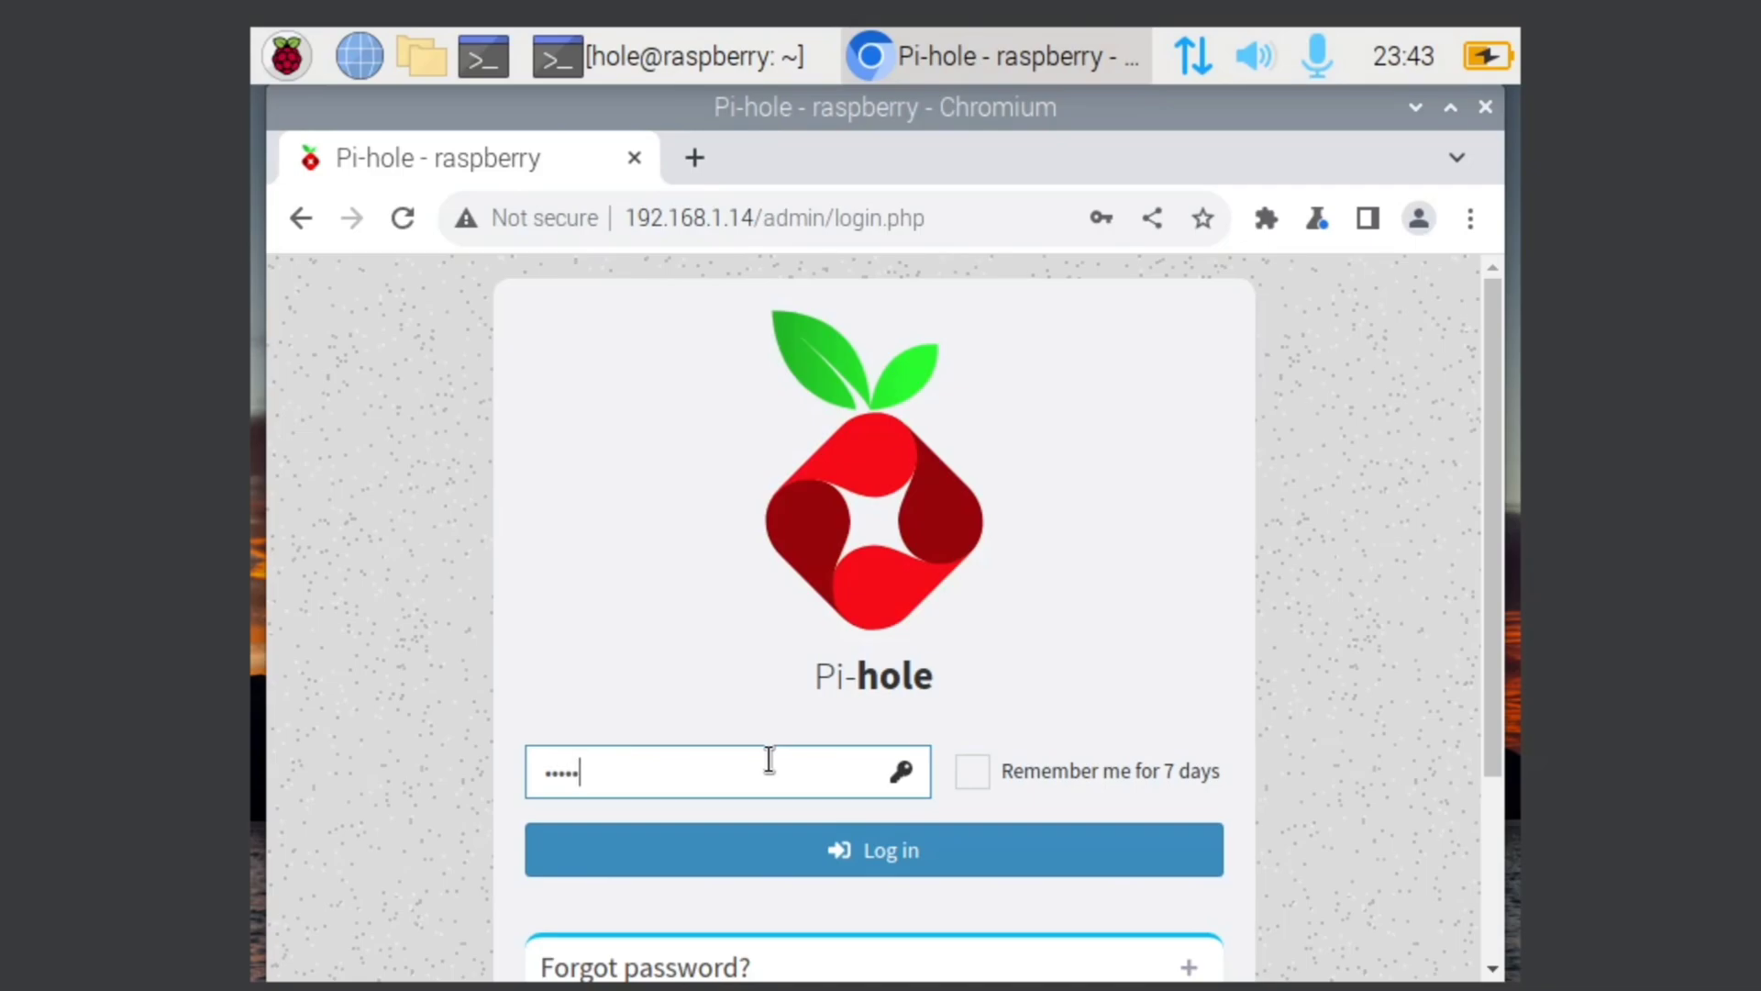
type("••••")
key("Return")
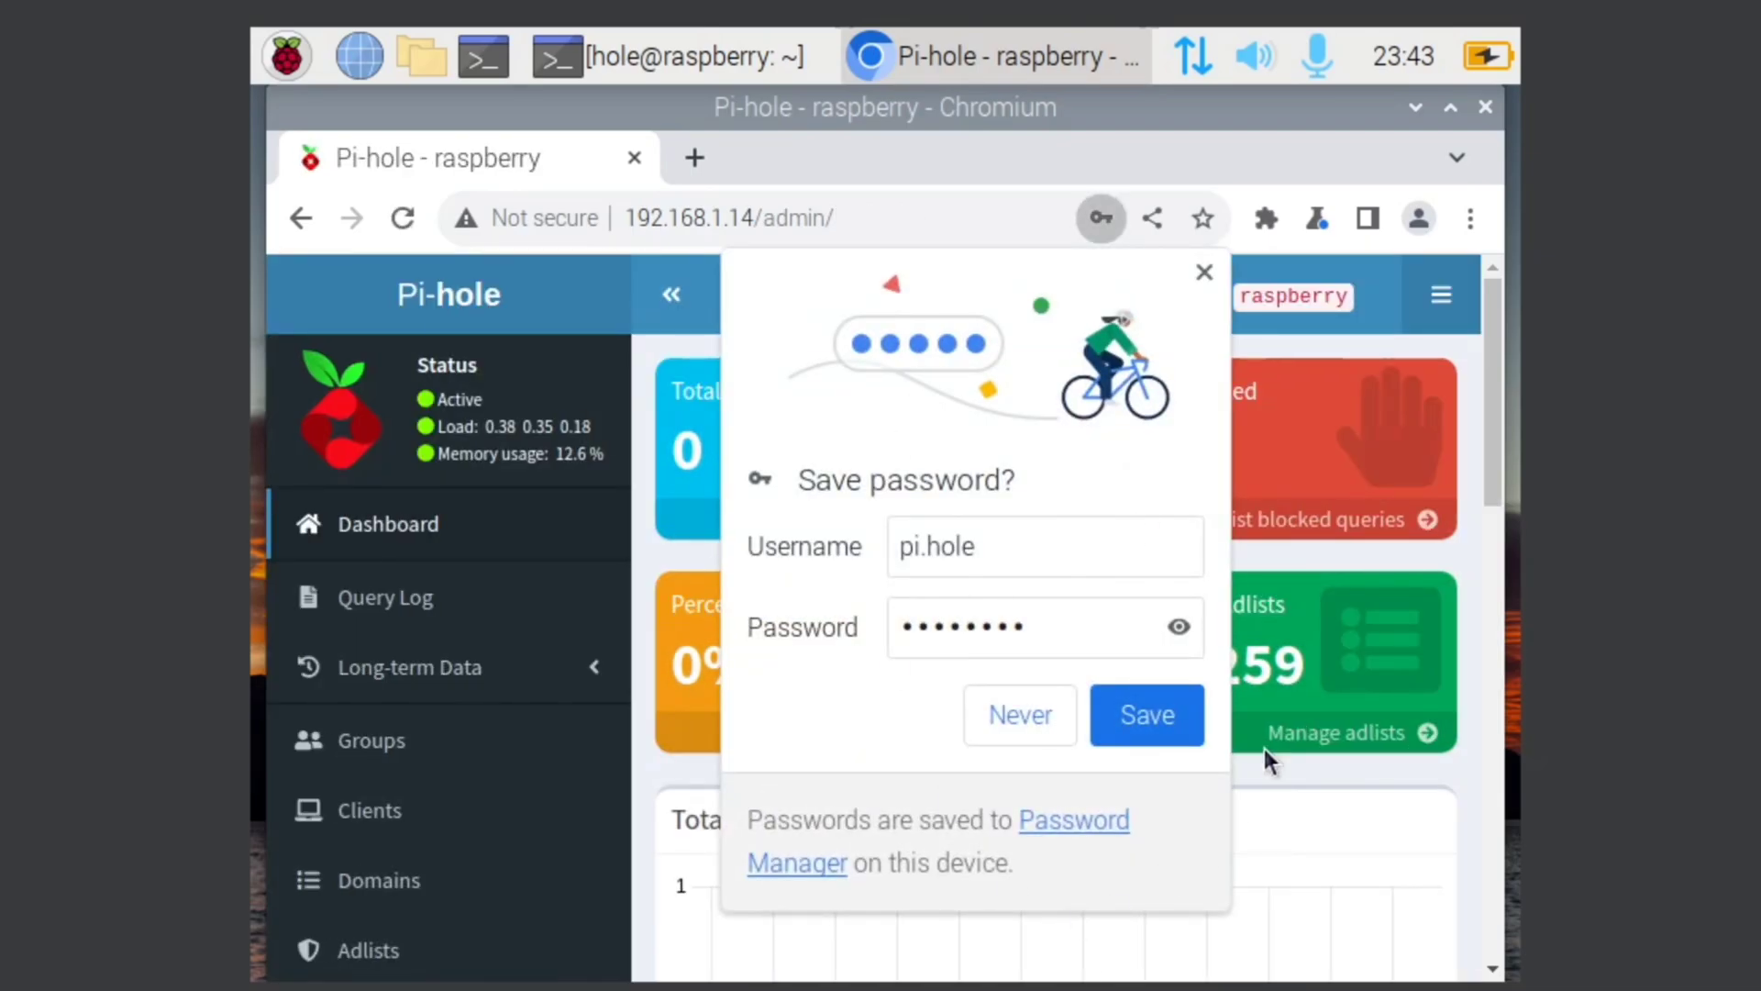
left_click(1020, 715)
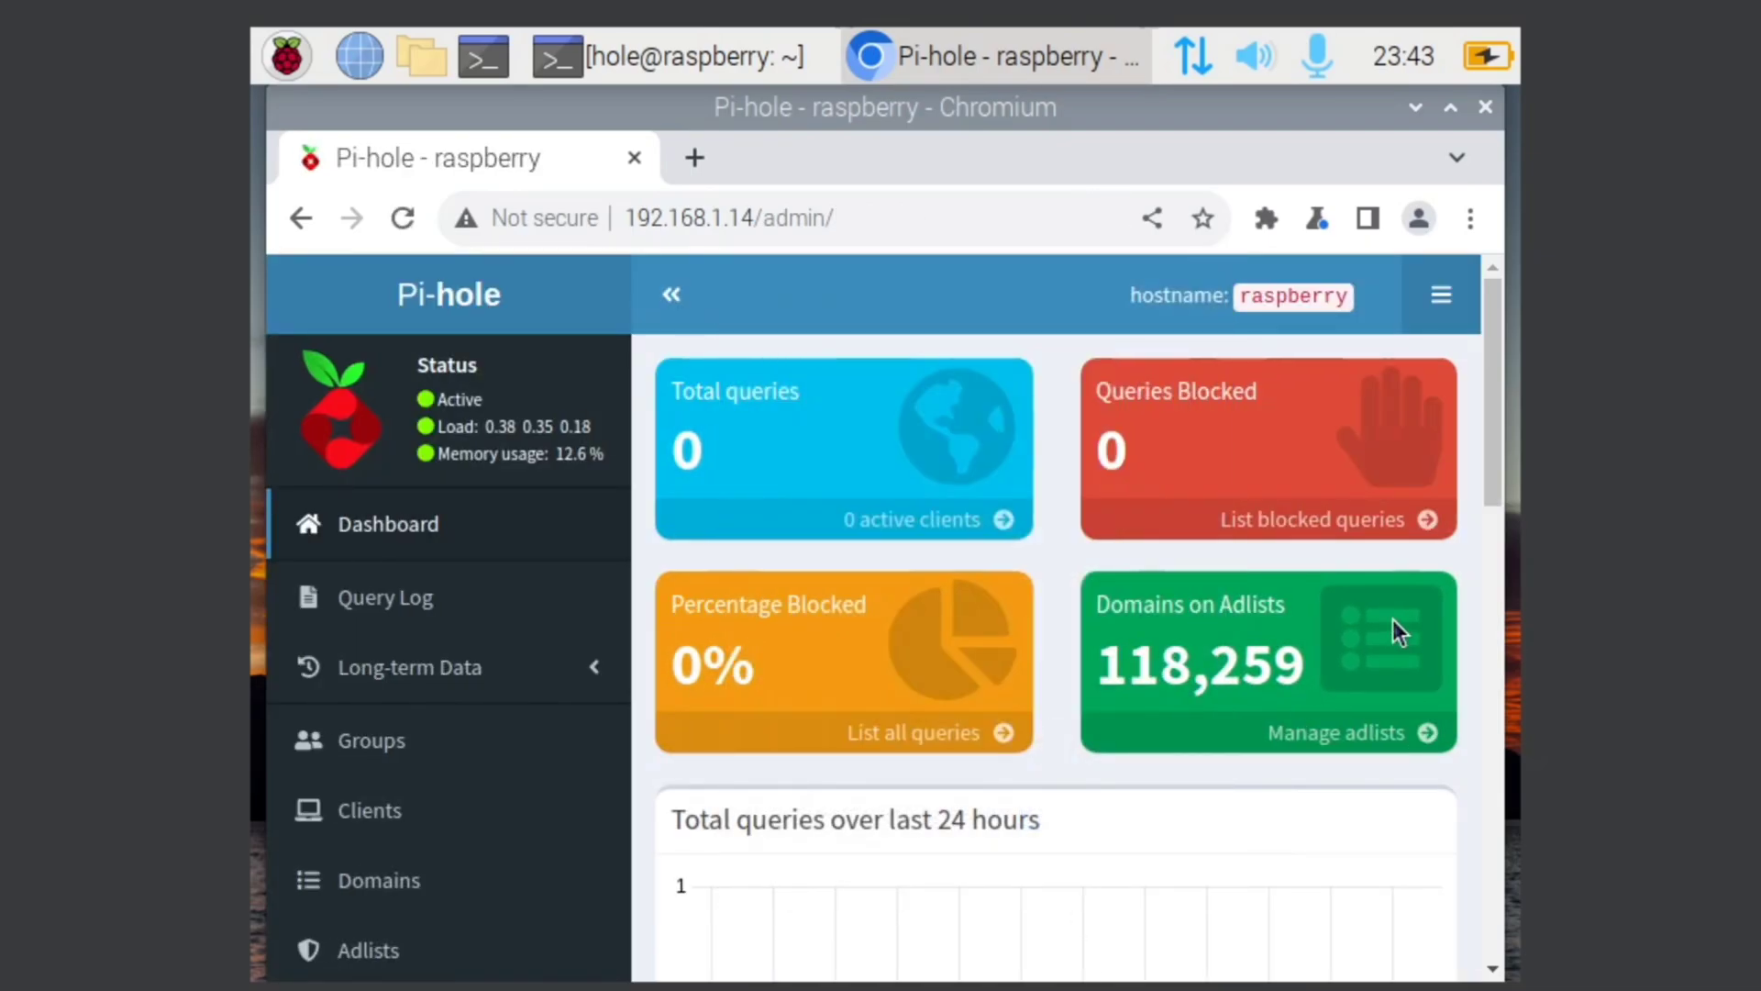
scroll(1059, 646, "down", 3)
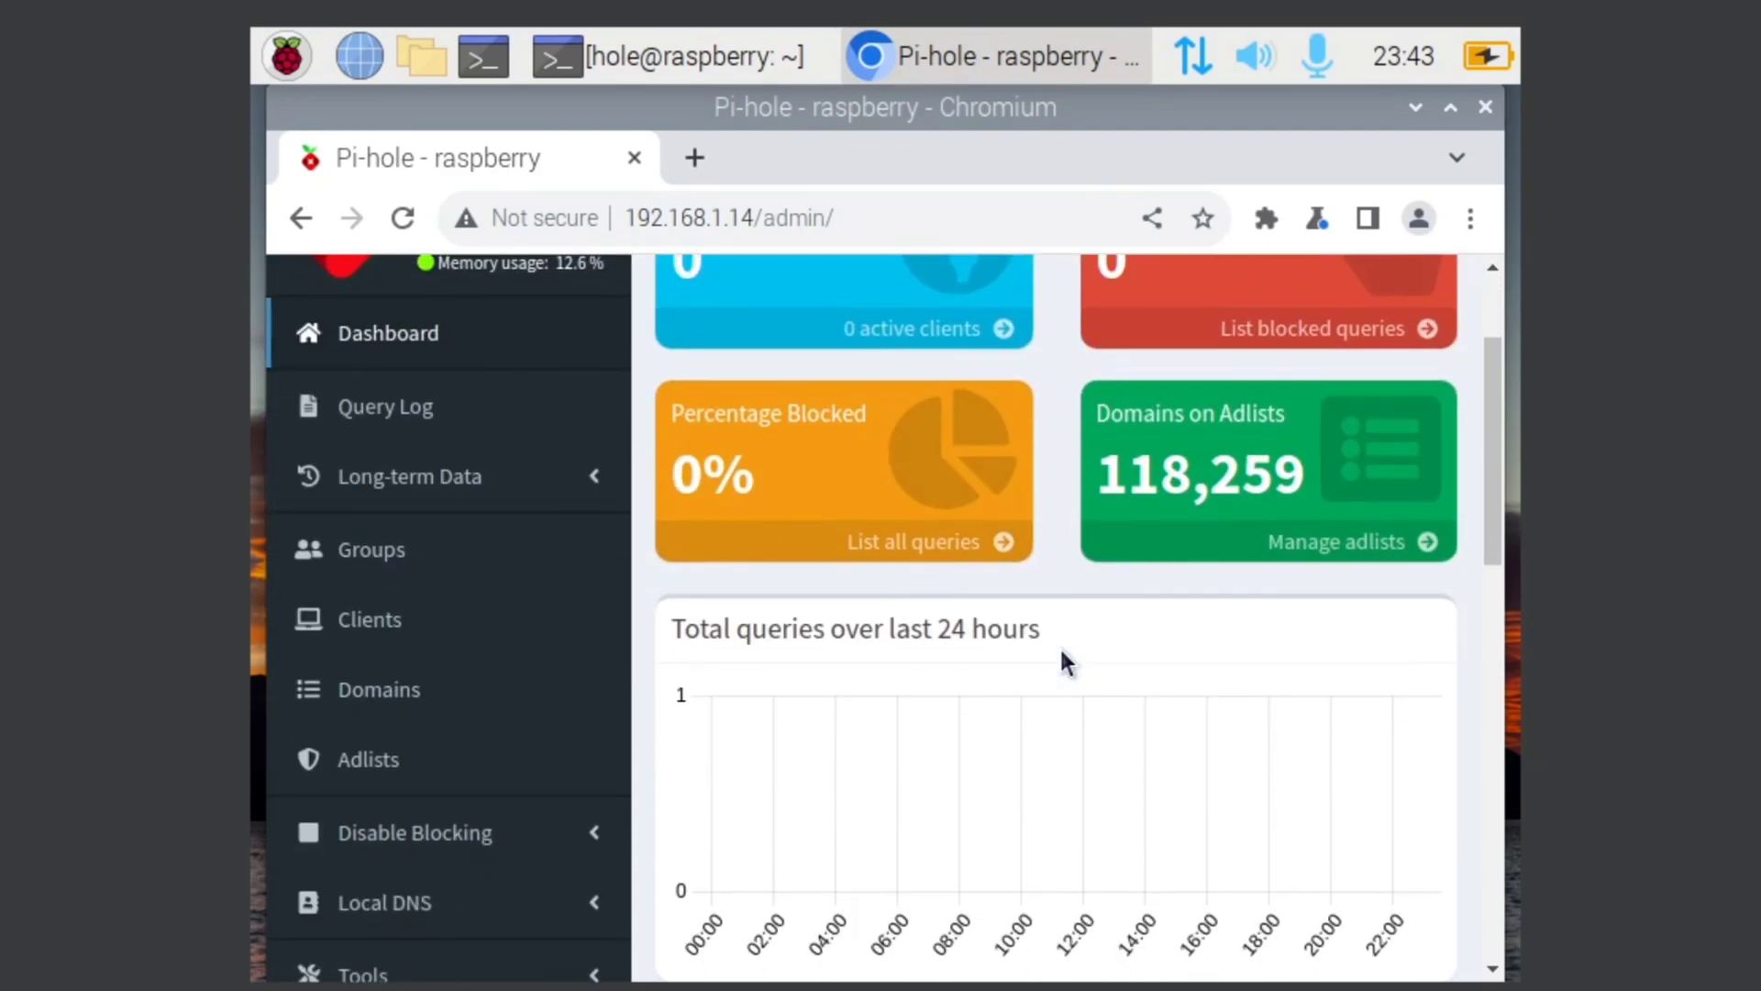
scroll(1059, 655, "up", 3)
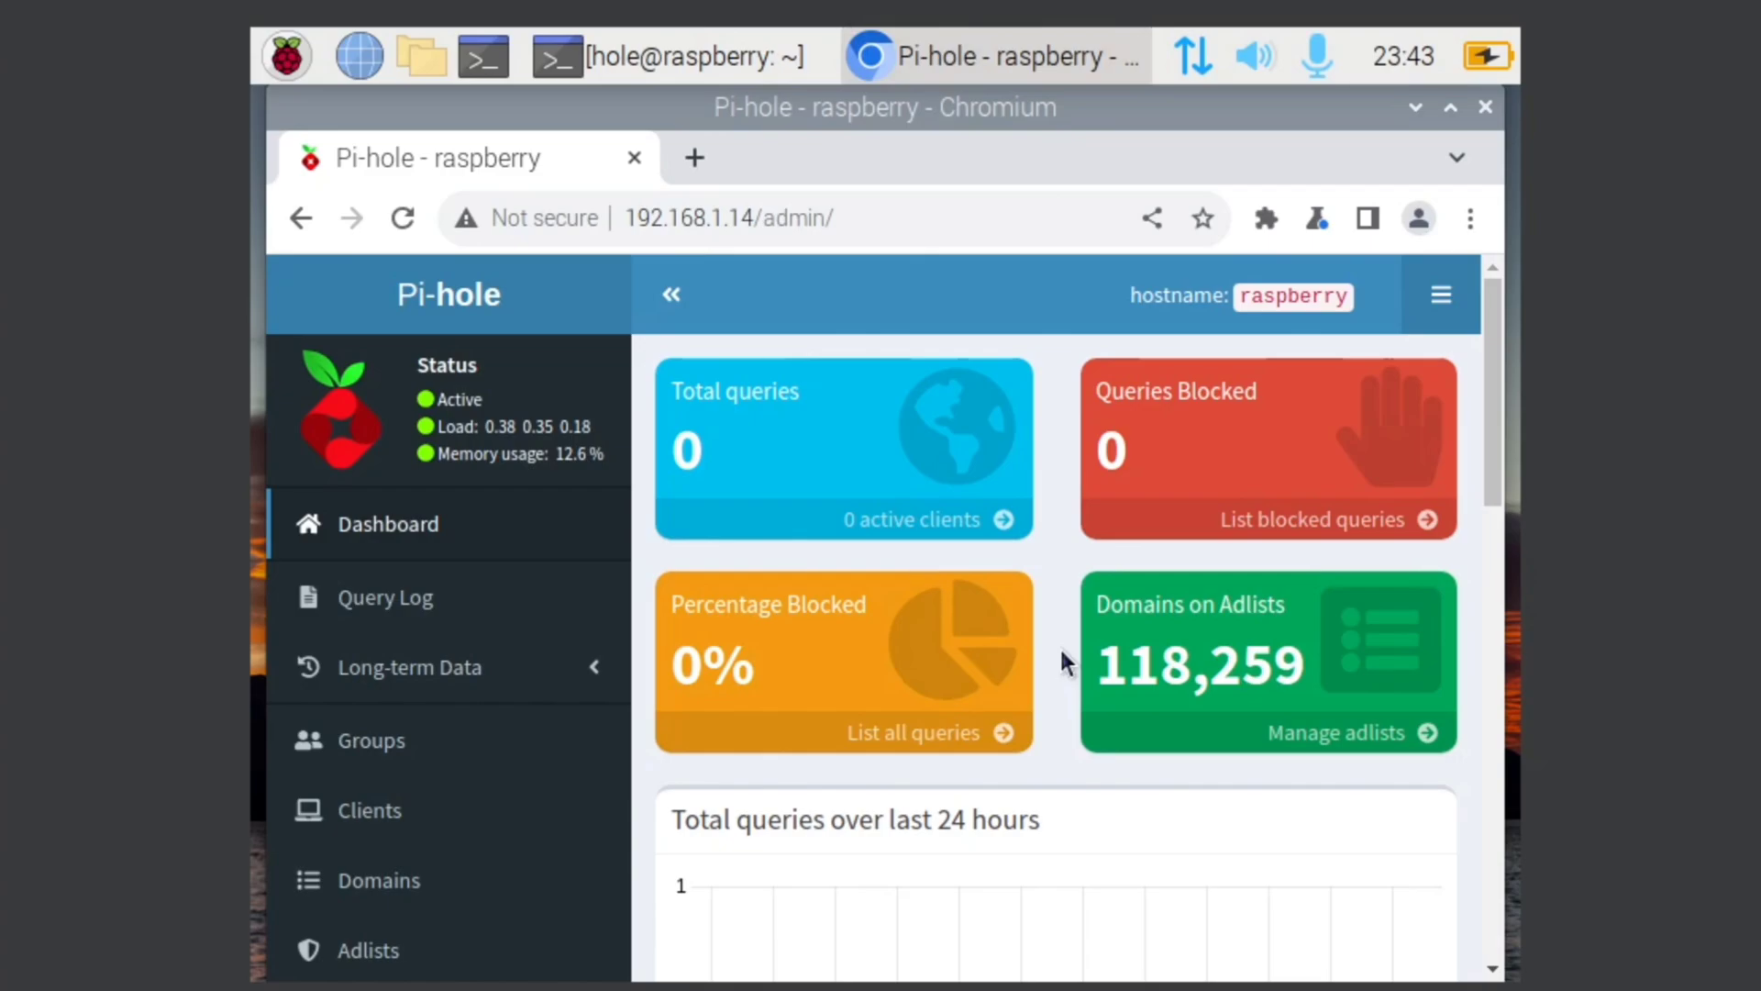
scroll(1059, 646, "down", 10)
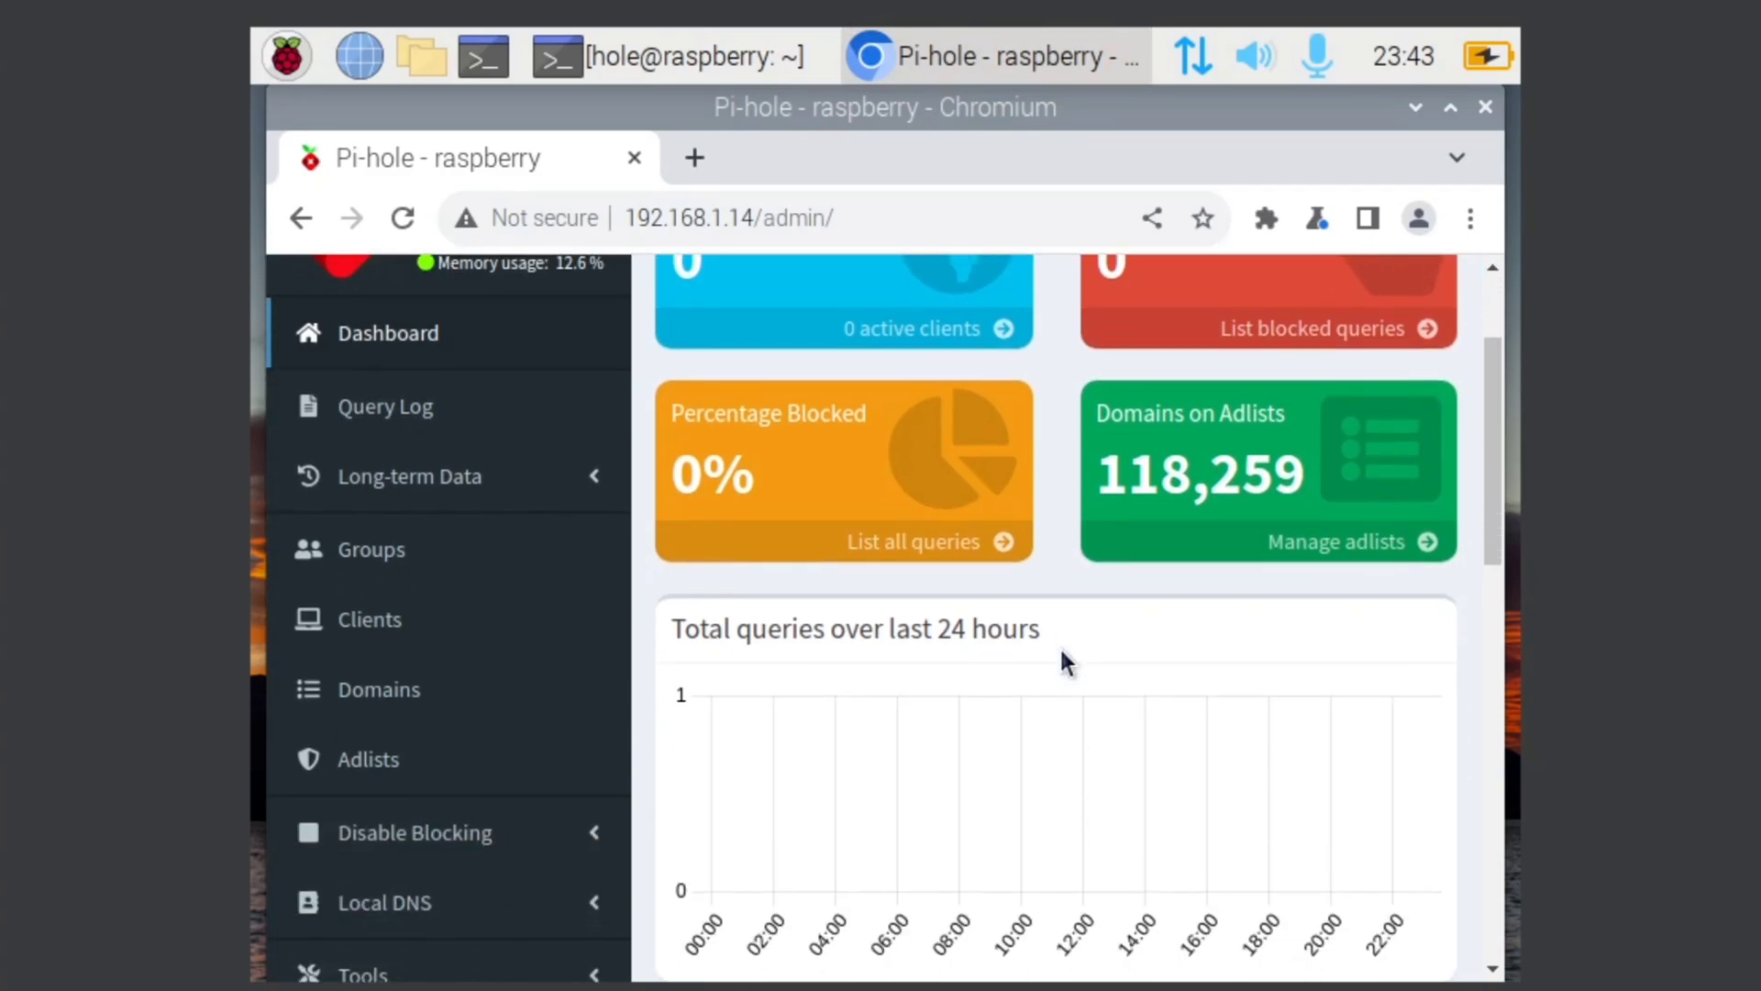
scroll(1059, 646, "up", 7)
scroll(1060, 646, "up", 3)
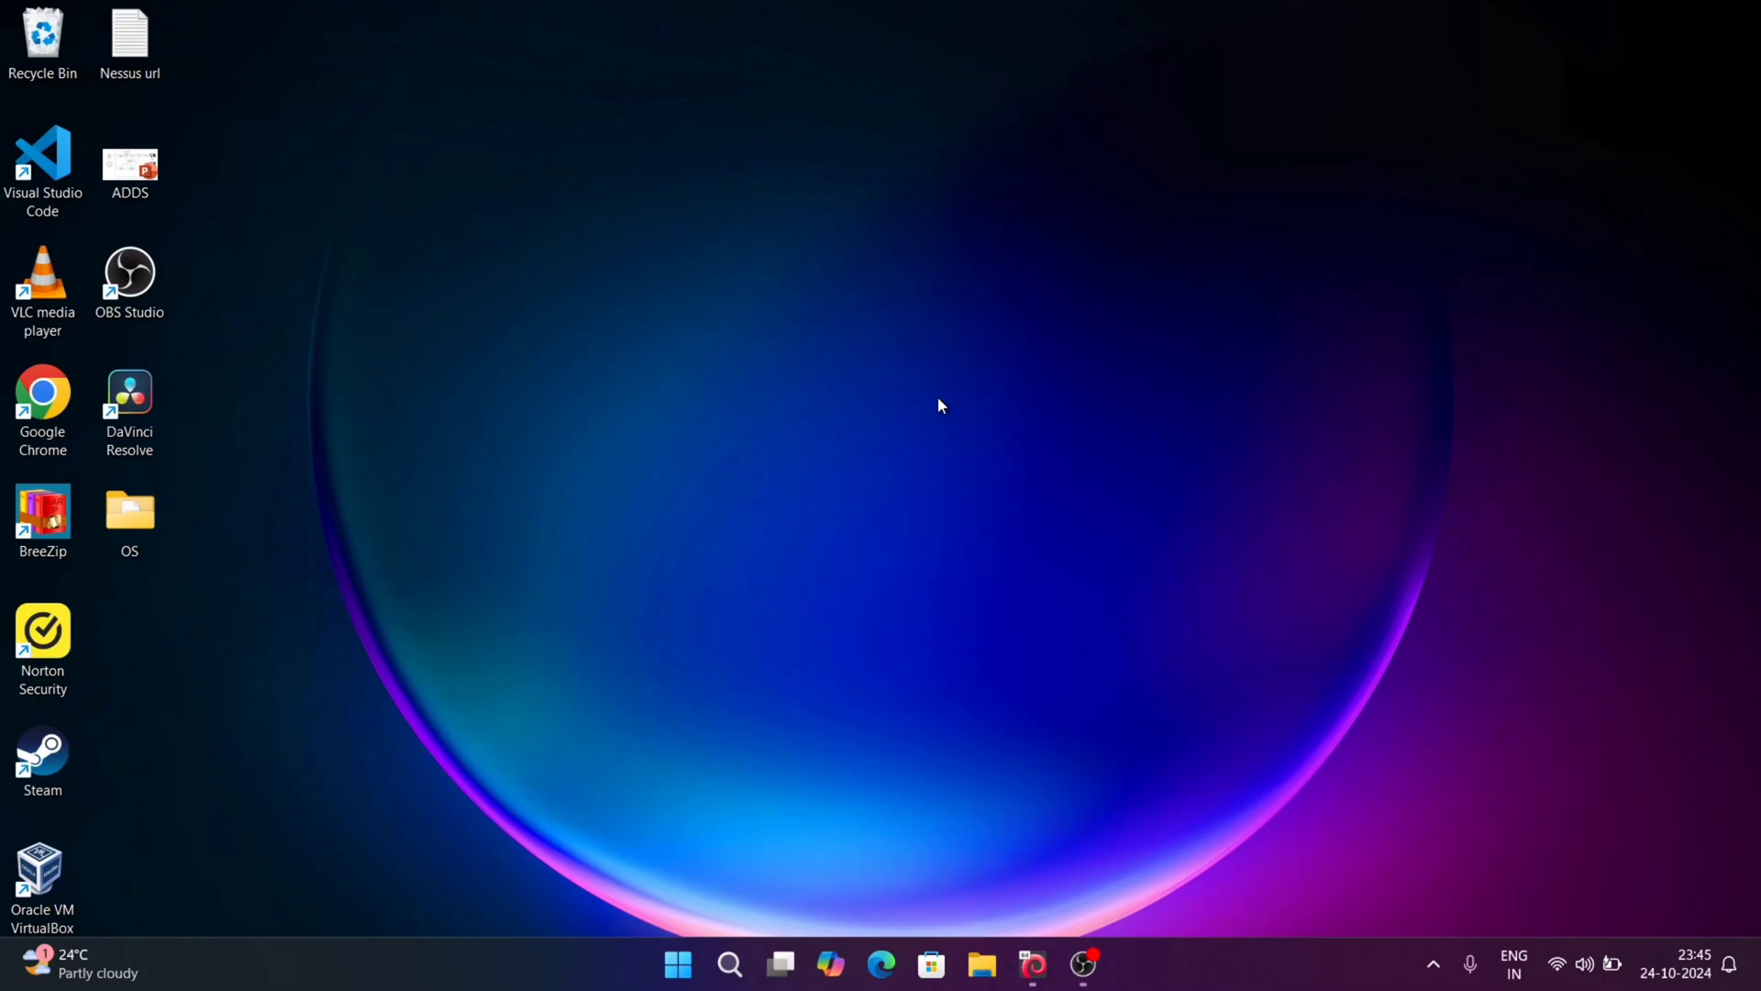
Step: Open Command Prompt via Win+R and ping 192.168.1.14, getting 4 of 4 replies
key("super+r")
type("cmd")
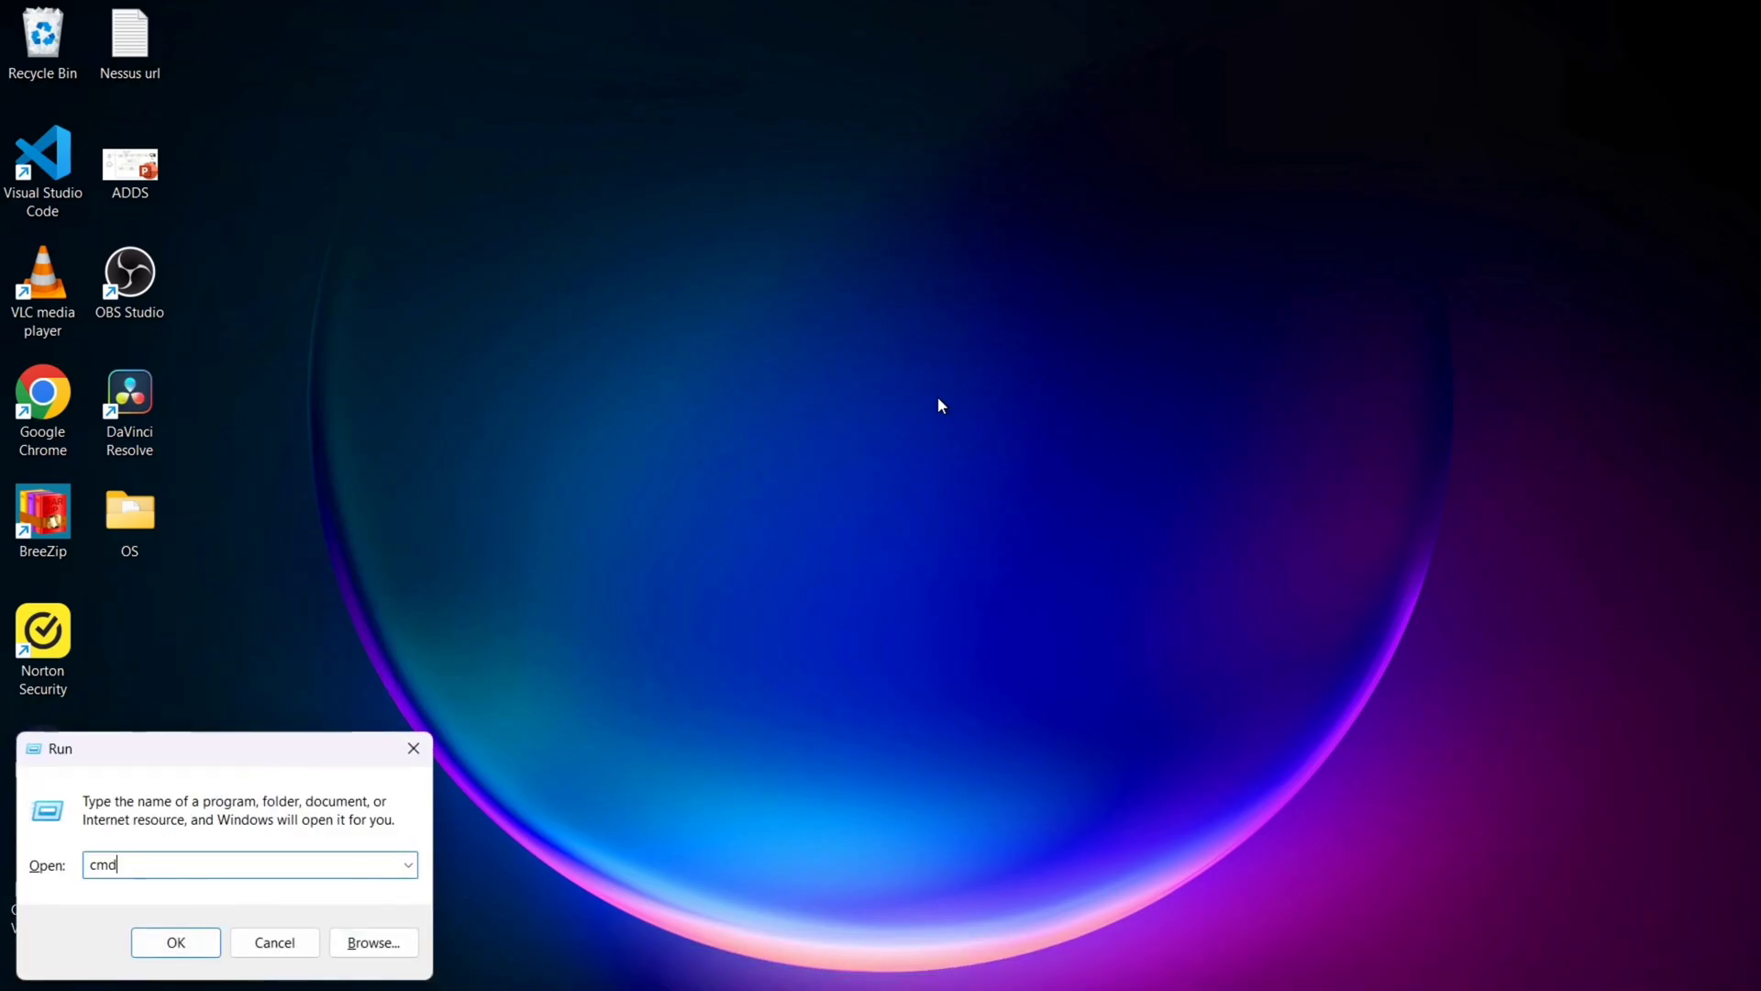
key("Return")
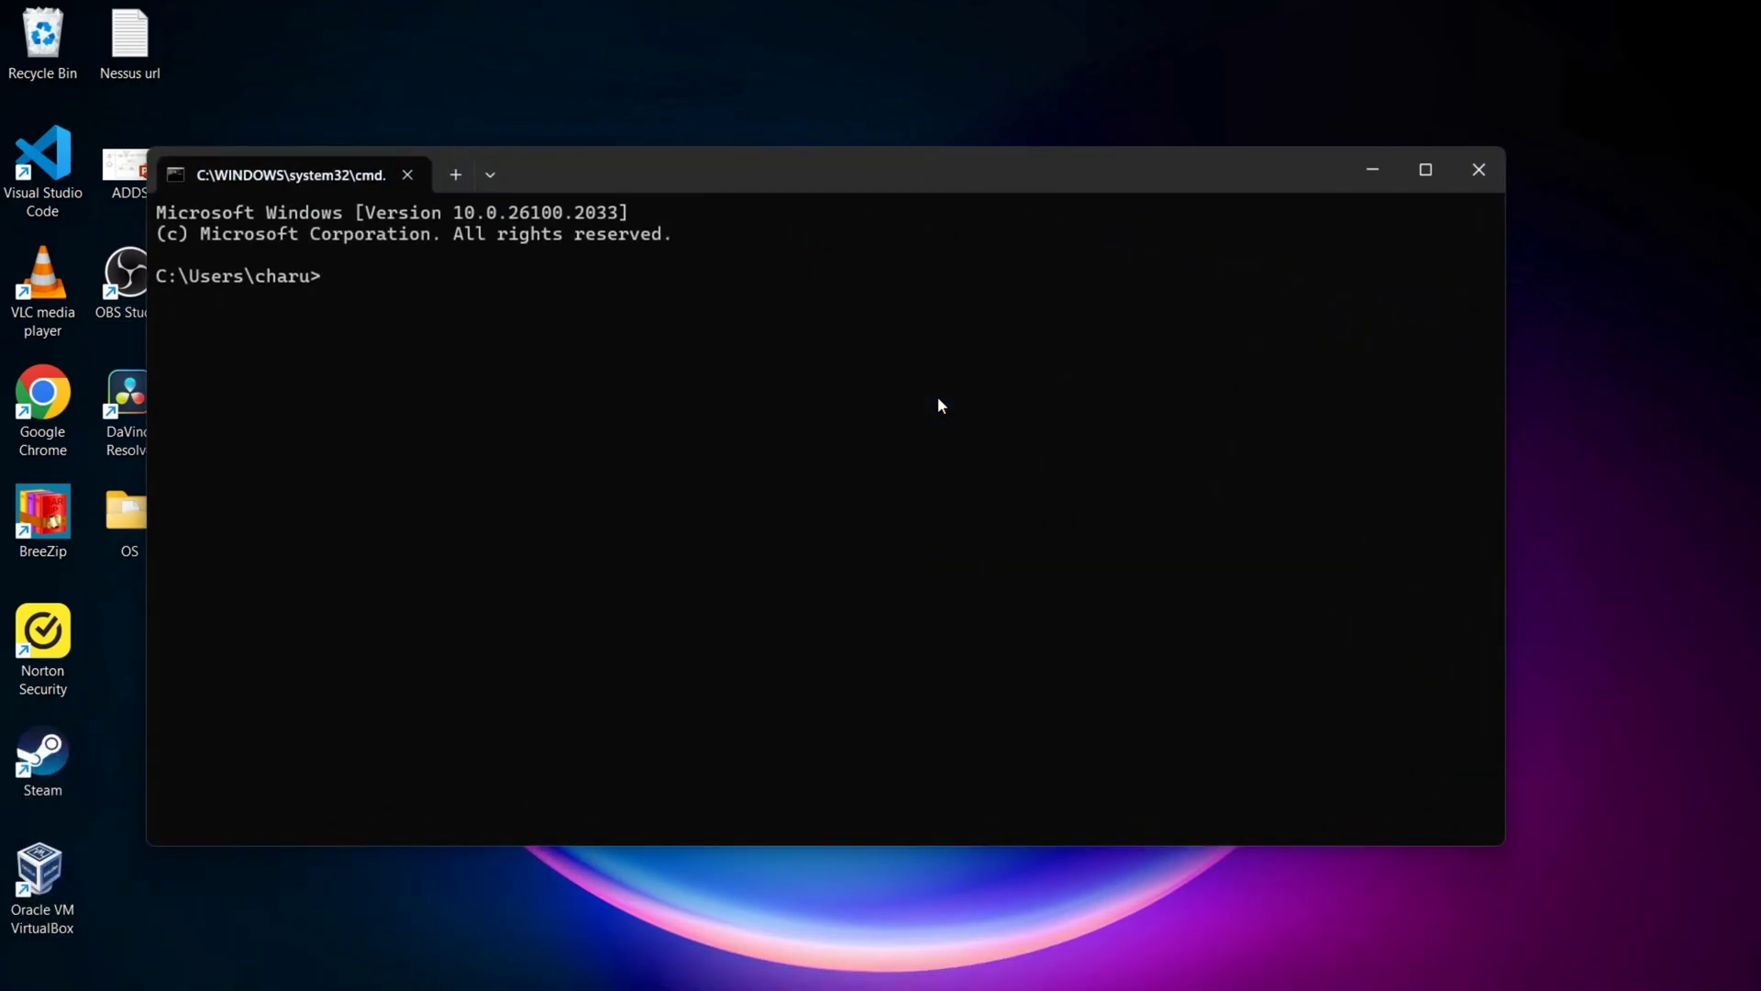
type("pin")
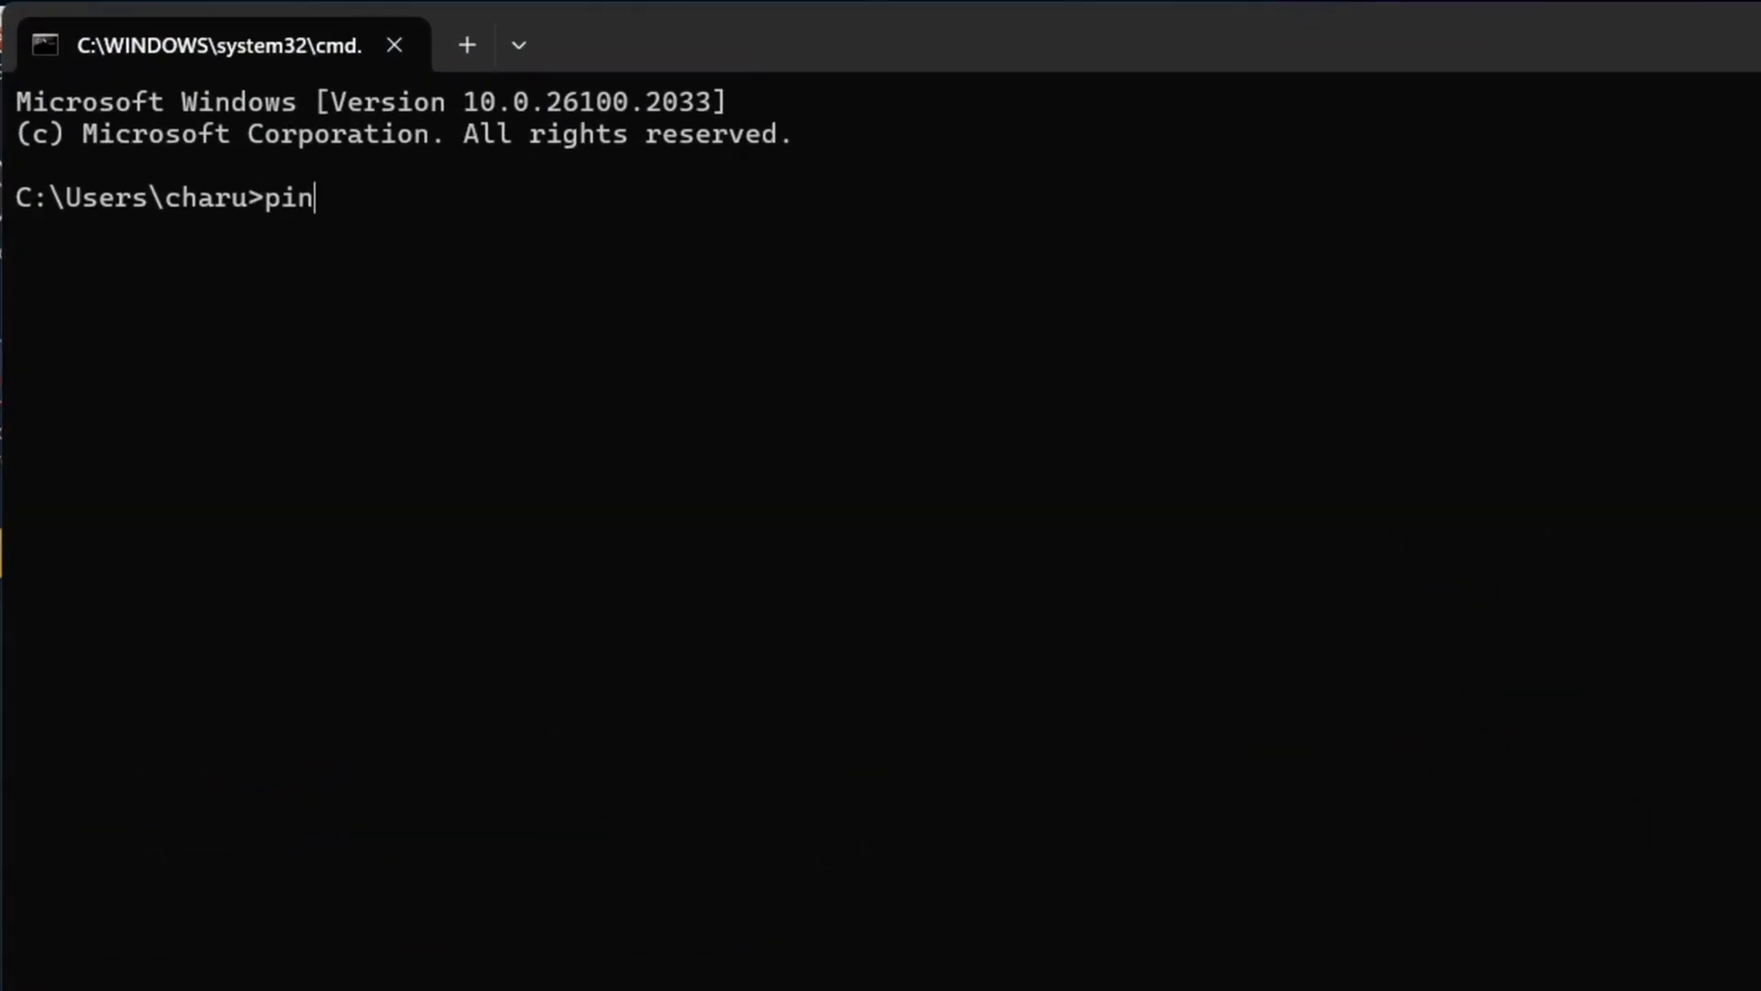
type("g 192,")
key("BackSpace")
type(".168")
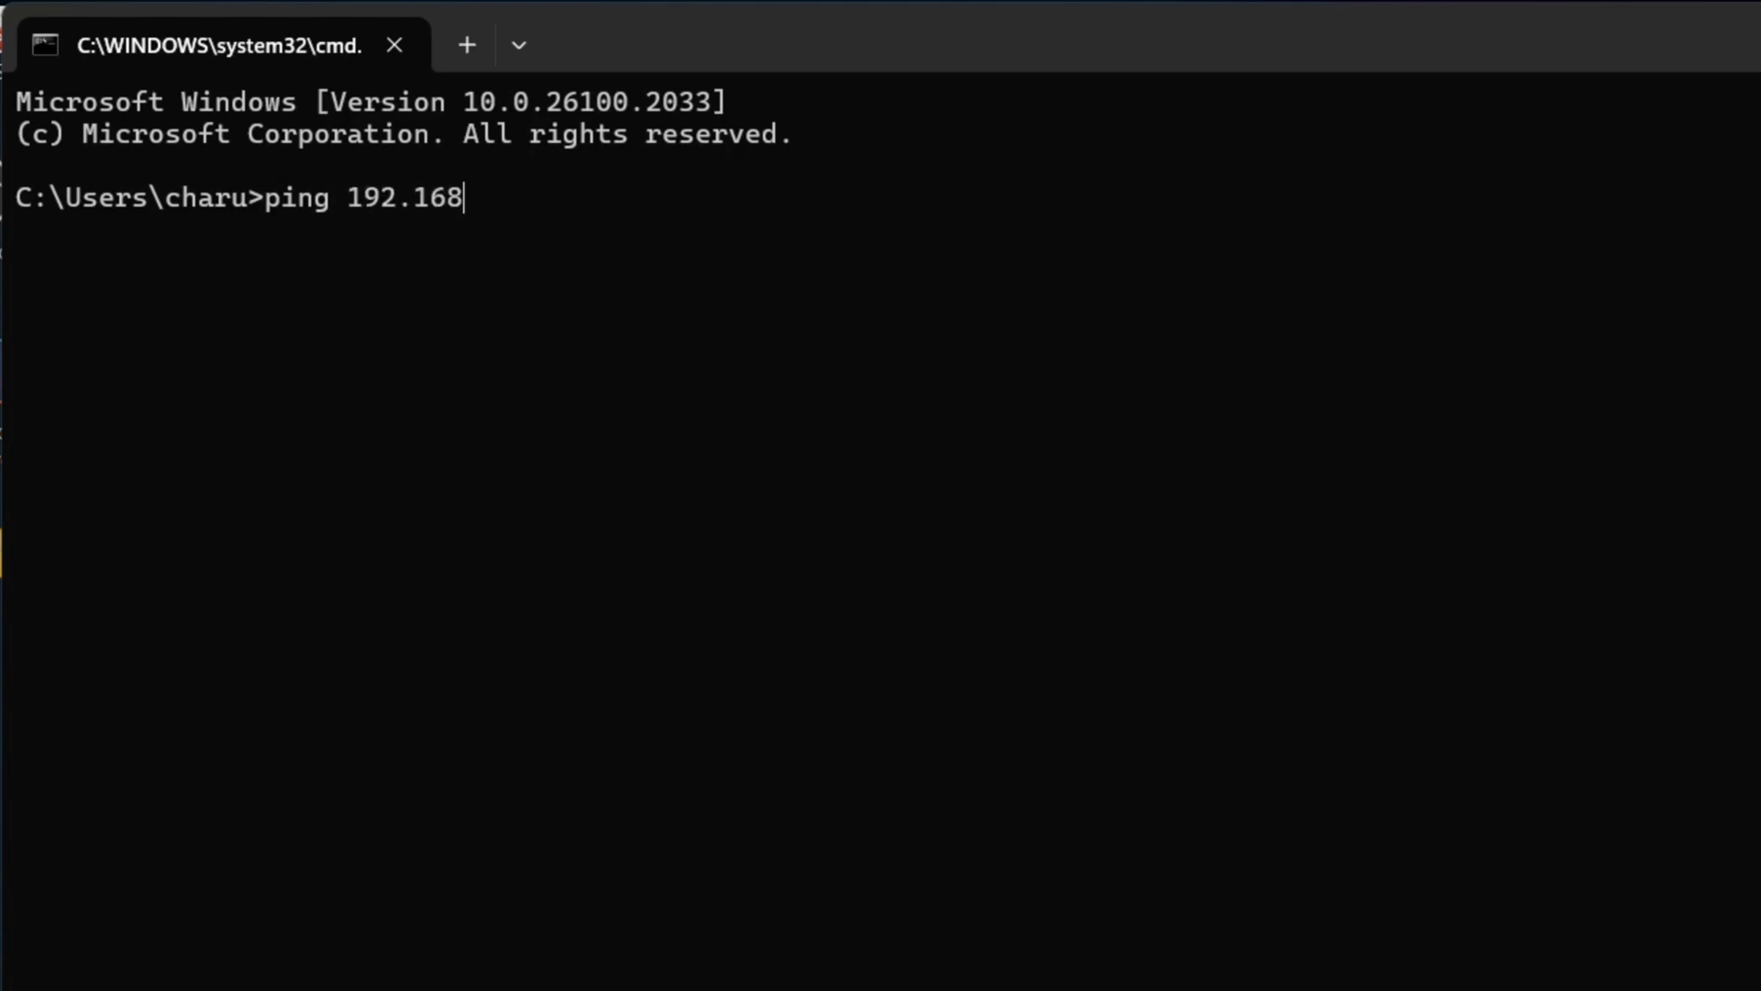
type(".1.14")
key("Return")
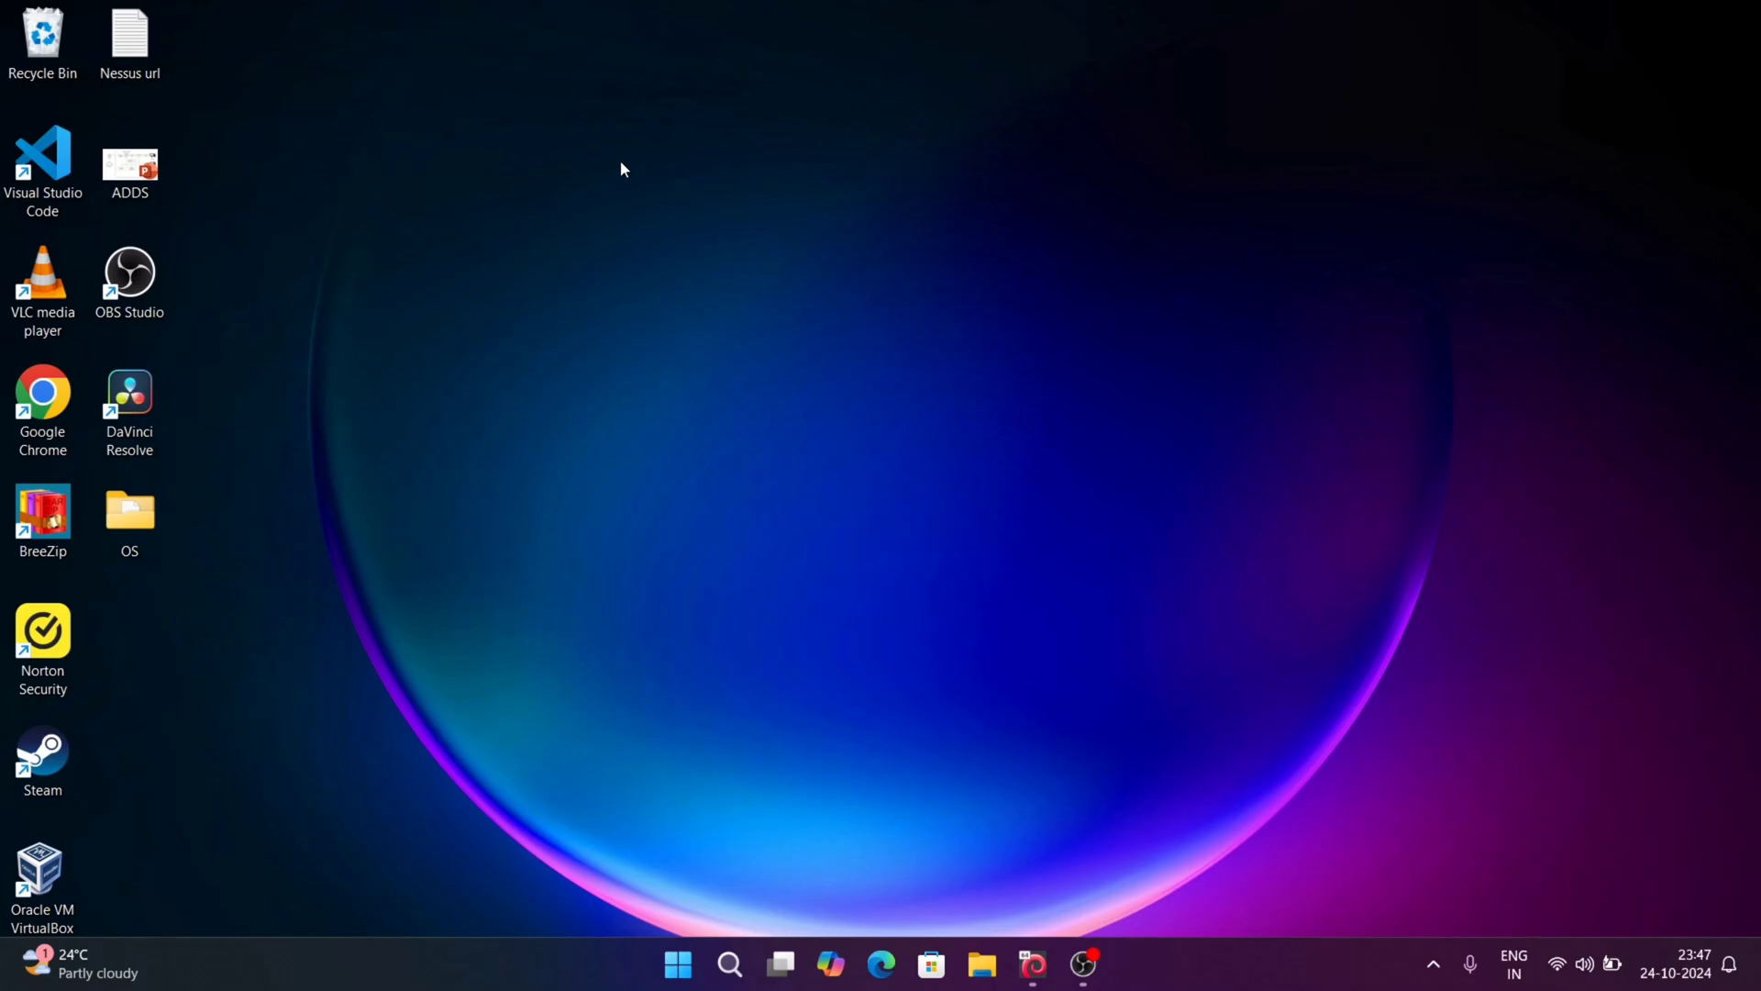
Step: Open Control Panel's Network and Sharing Center maximized and show the Wi-Fi (Home) status
left_click(739, 973)
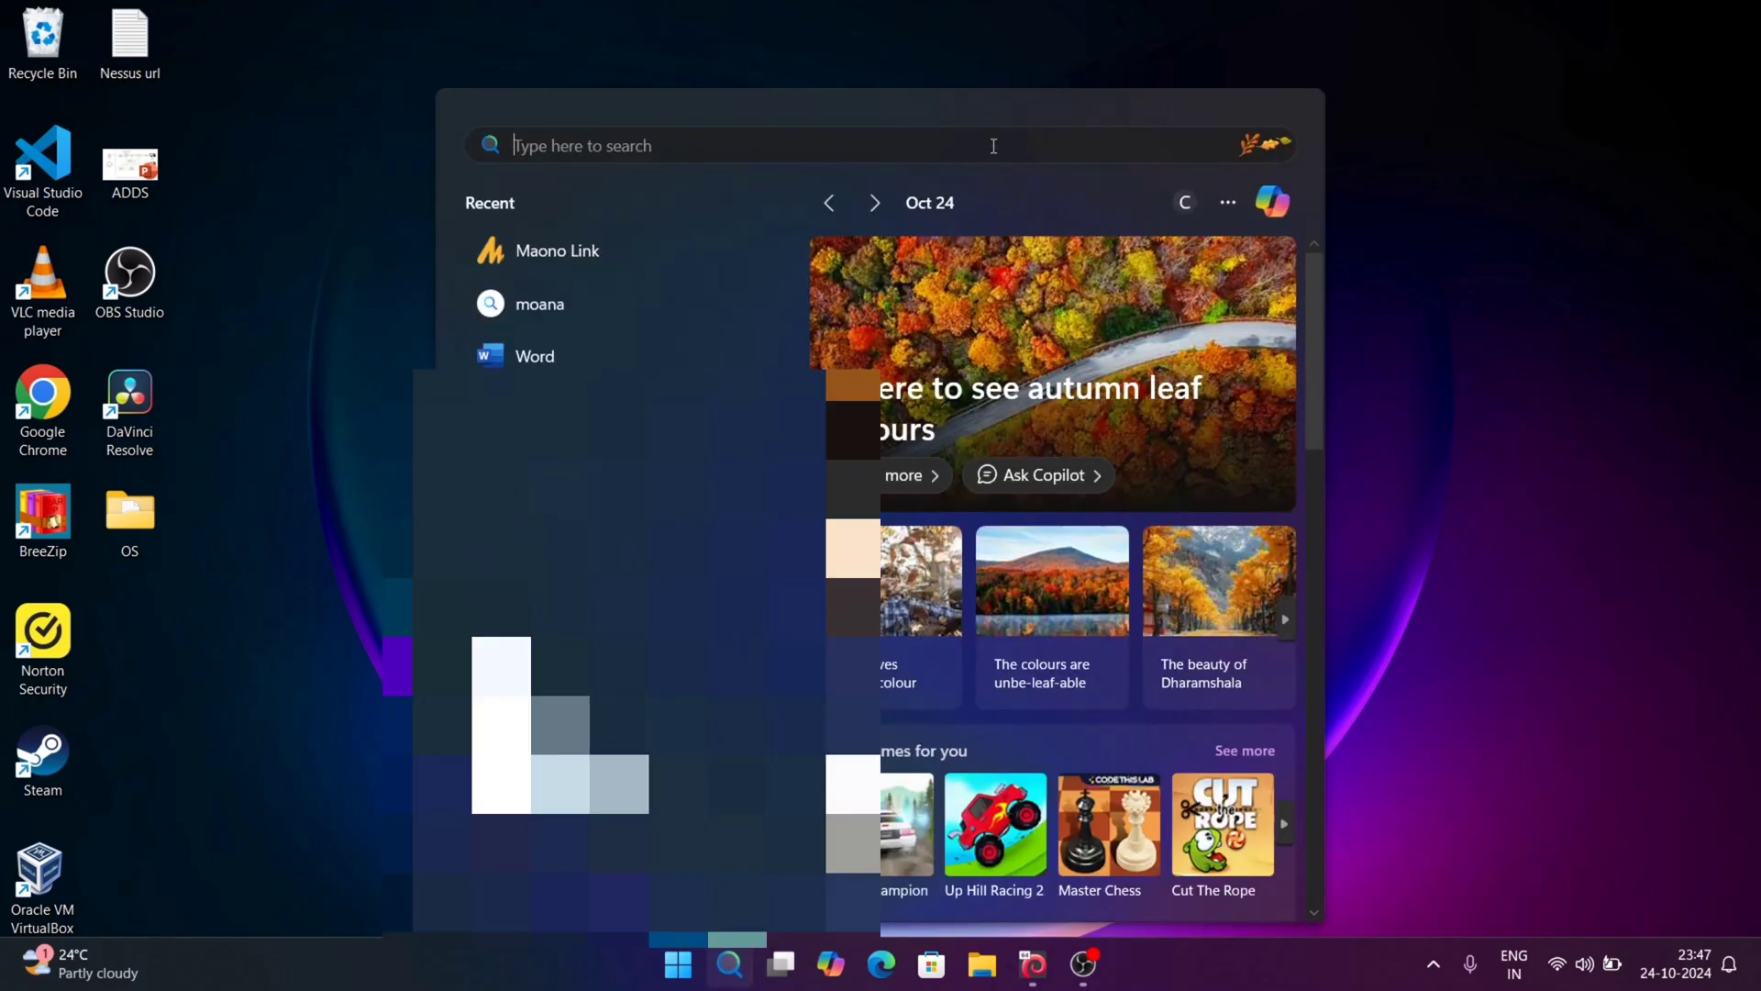
type("control panel")
left_click(686, 345)
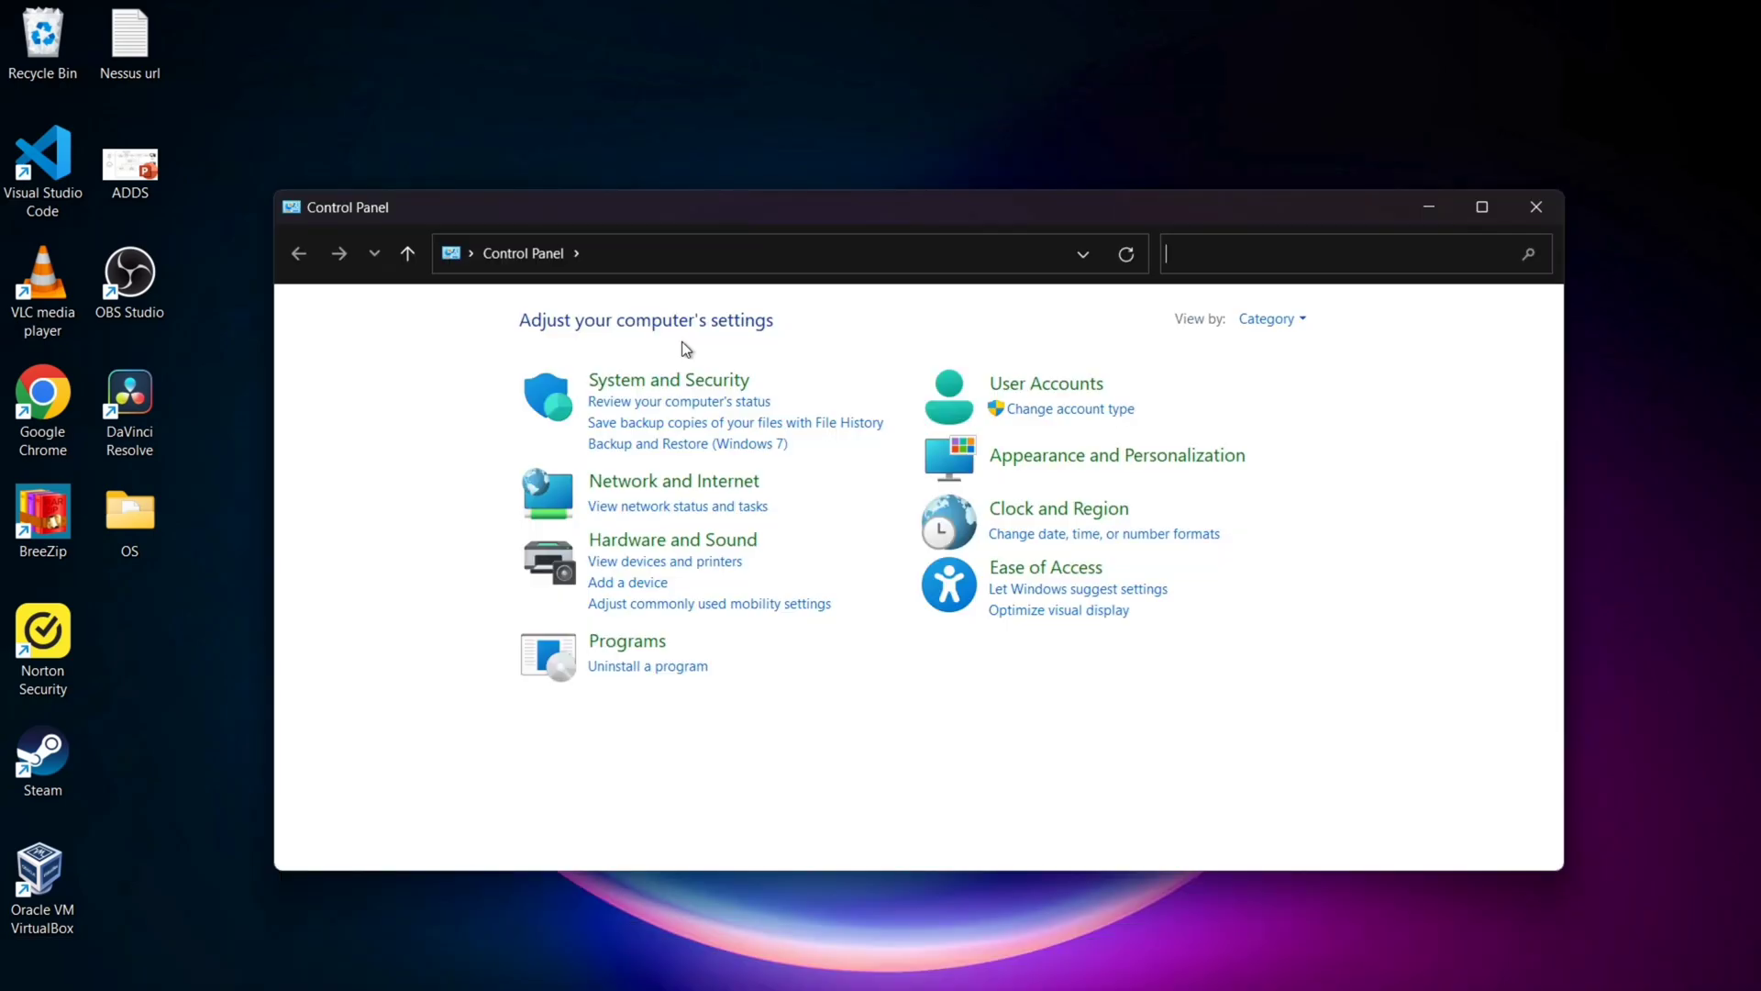
left_click(707, 481)
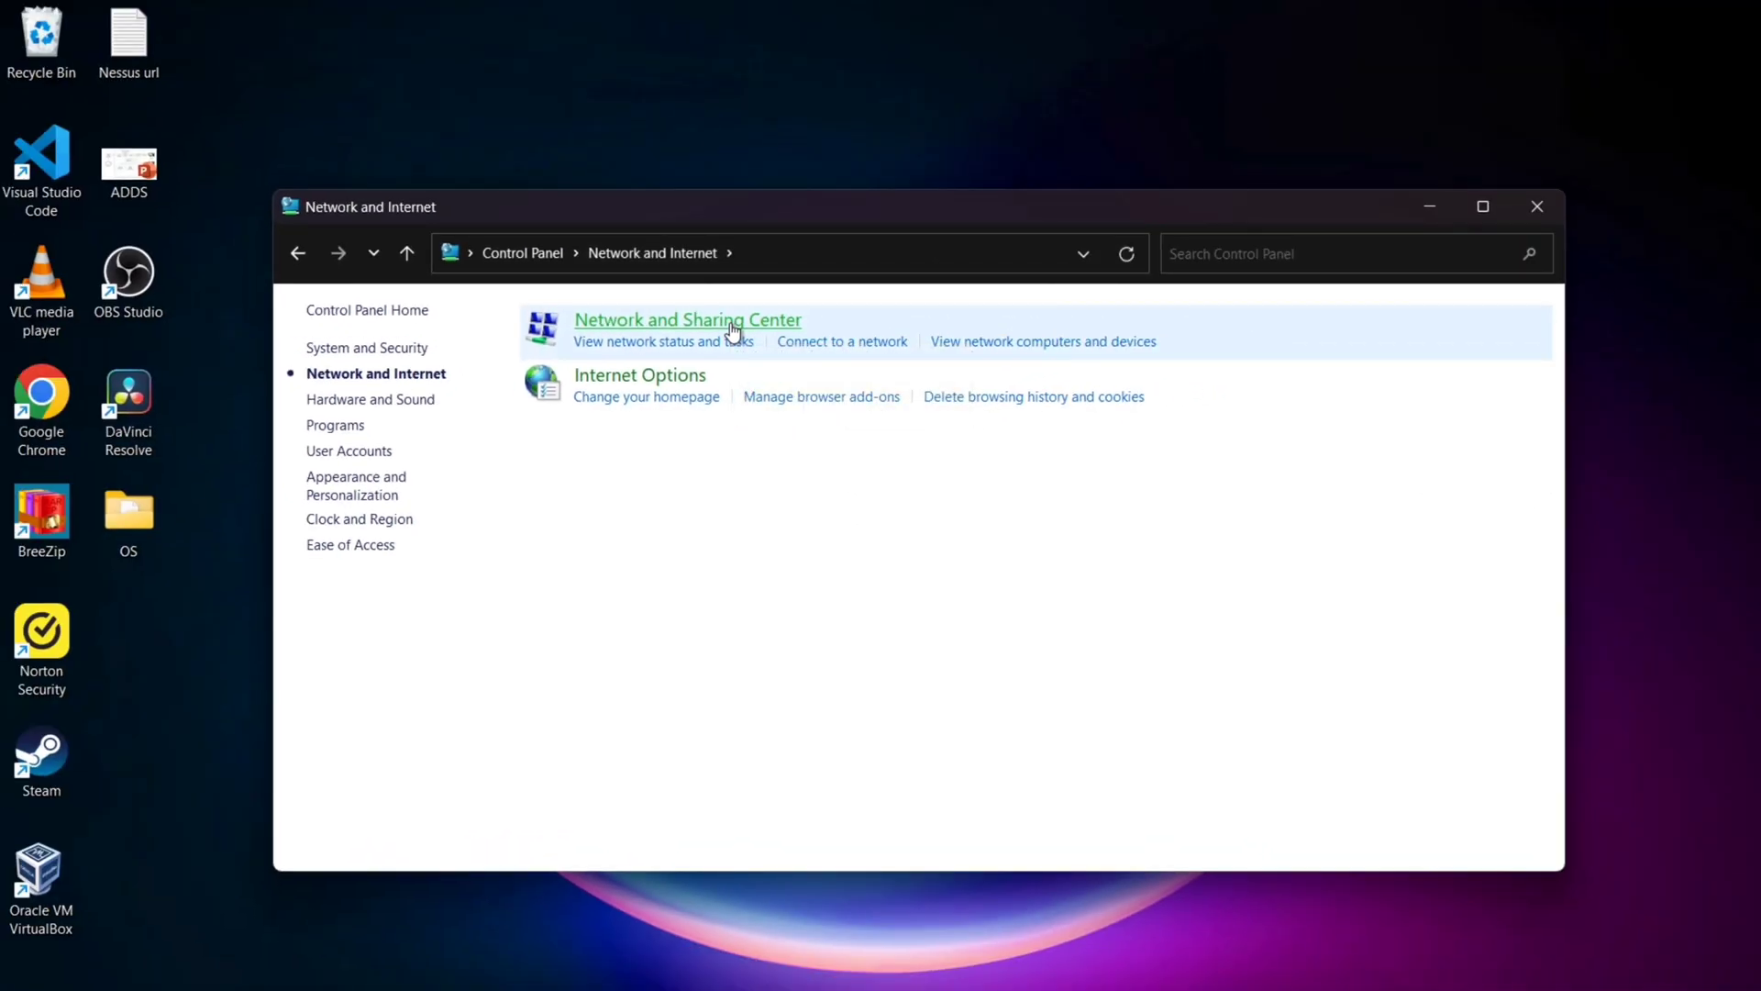
left_click(734, 328)
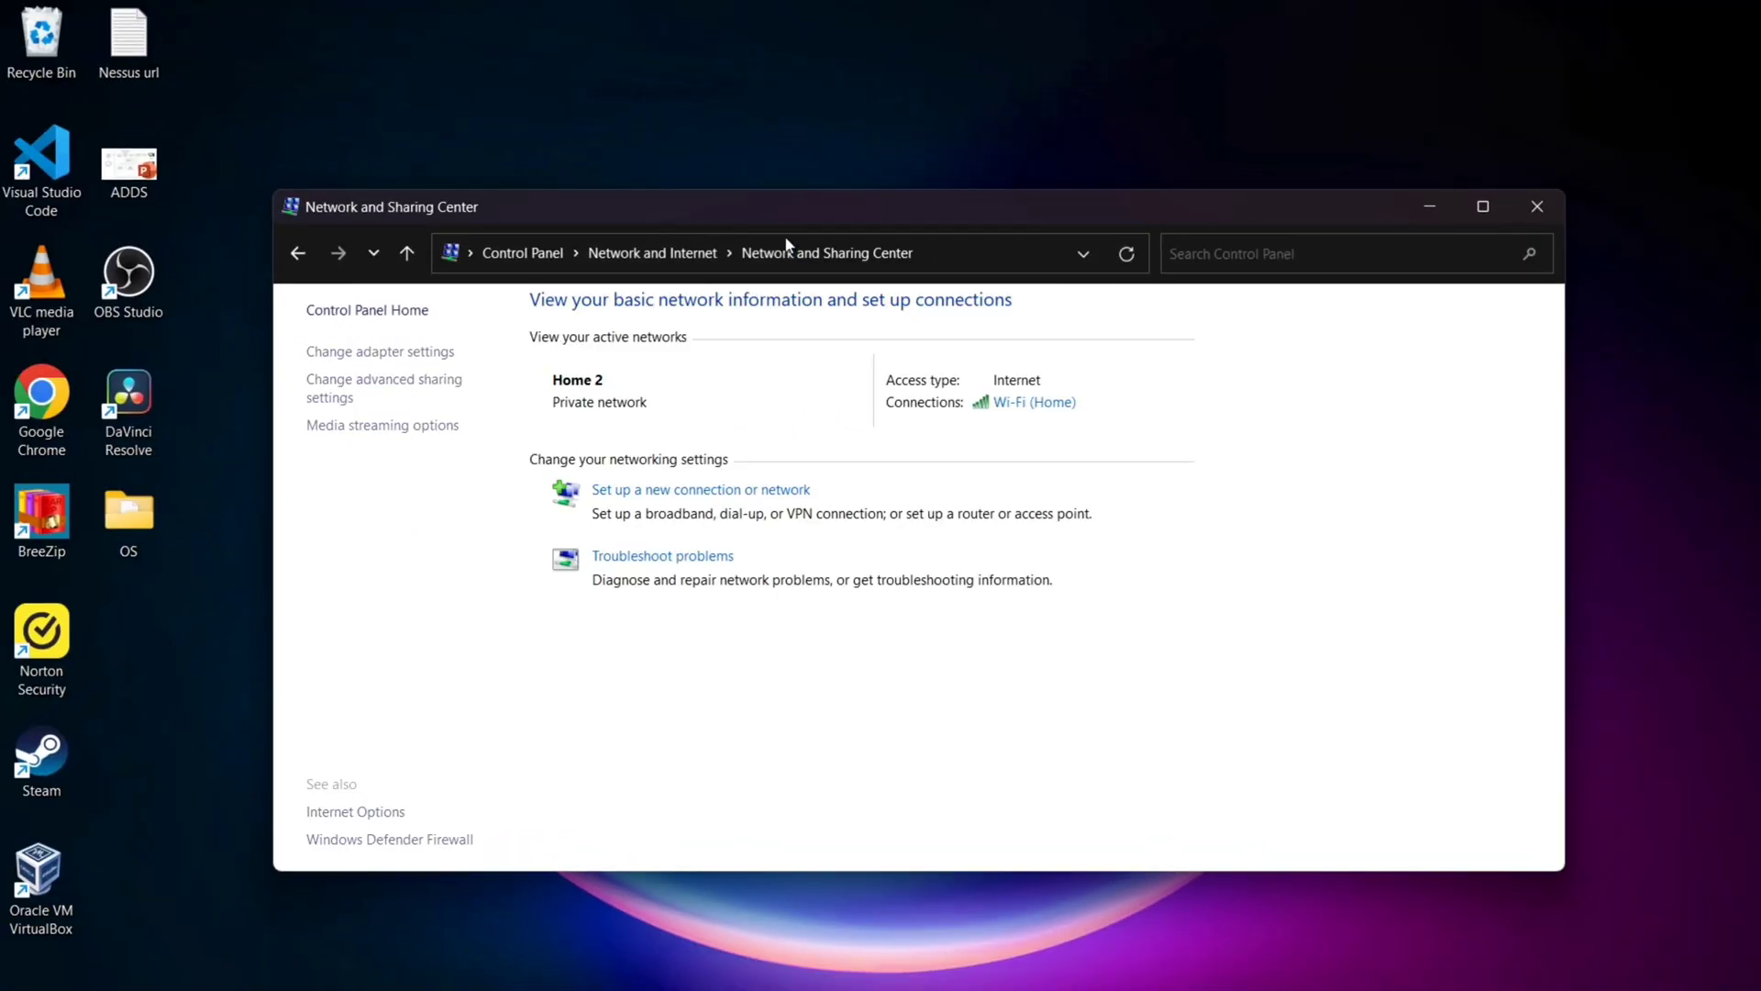
double_click(789, 217)
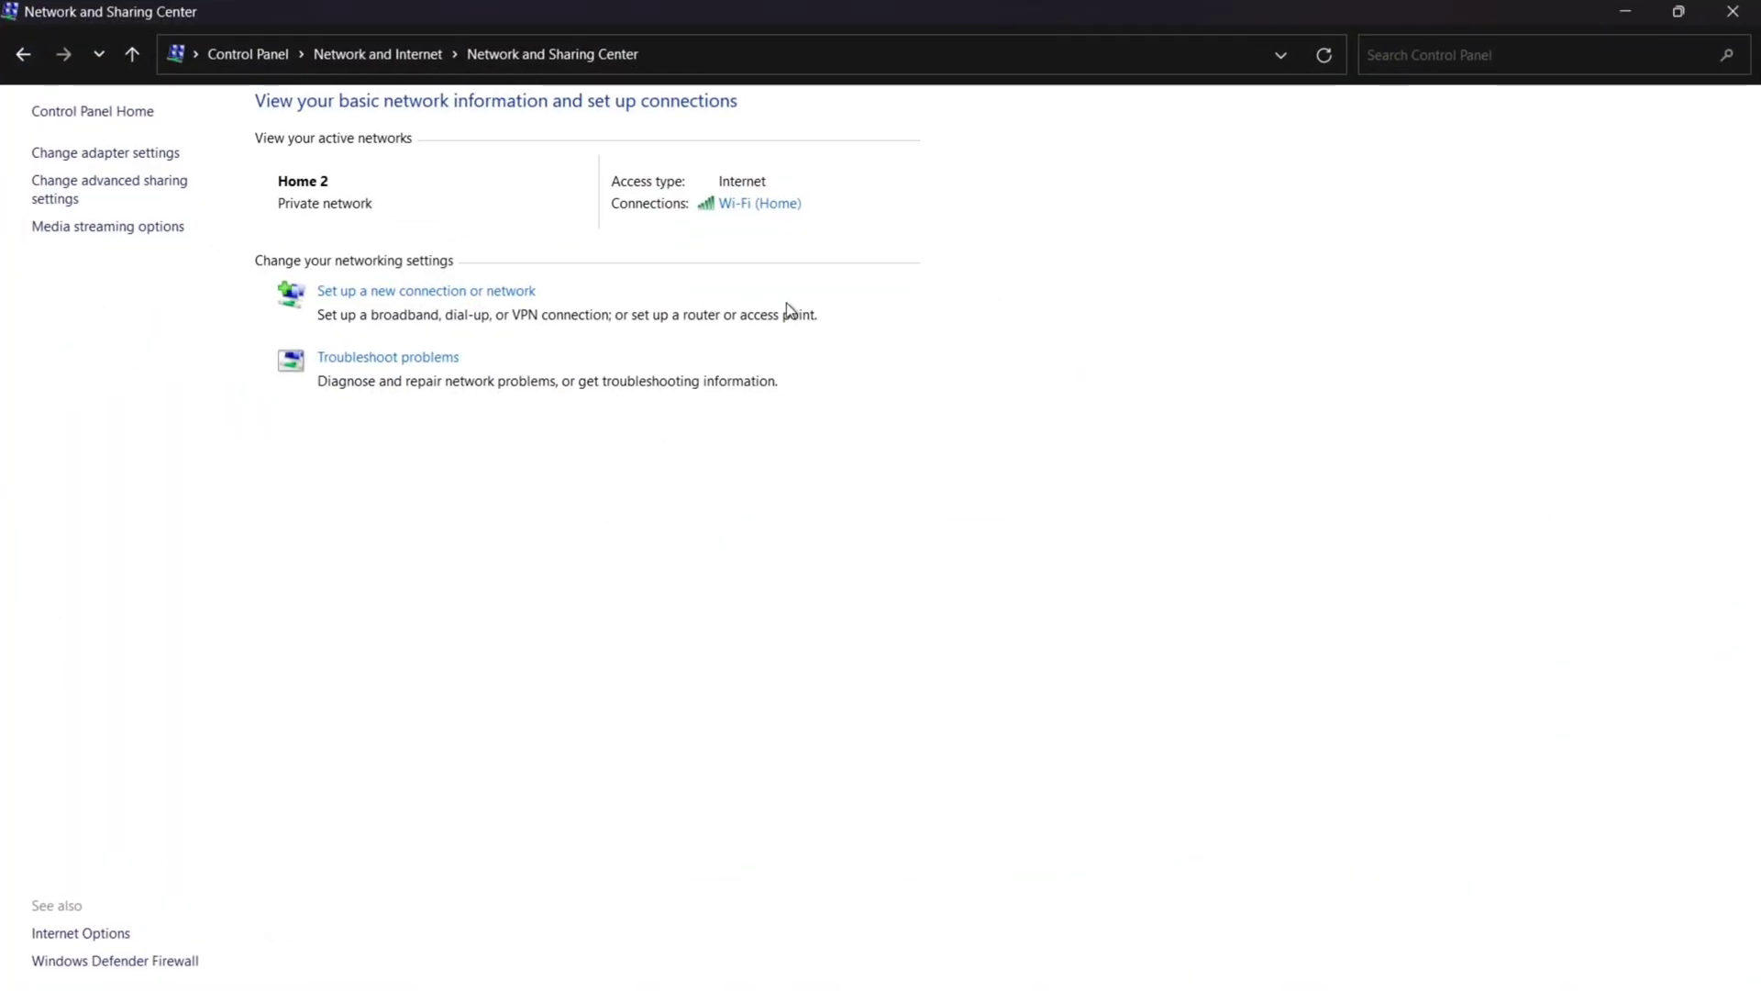
left_click(731, 205)
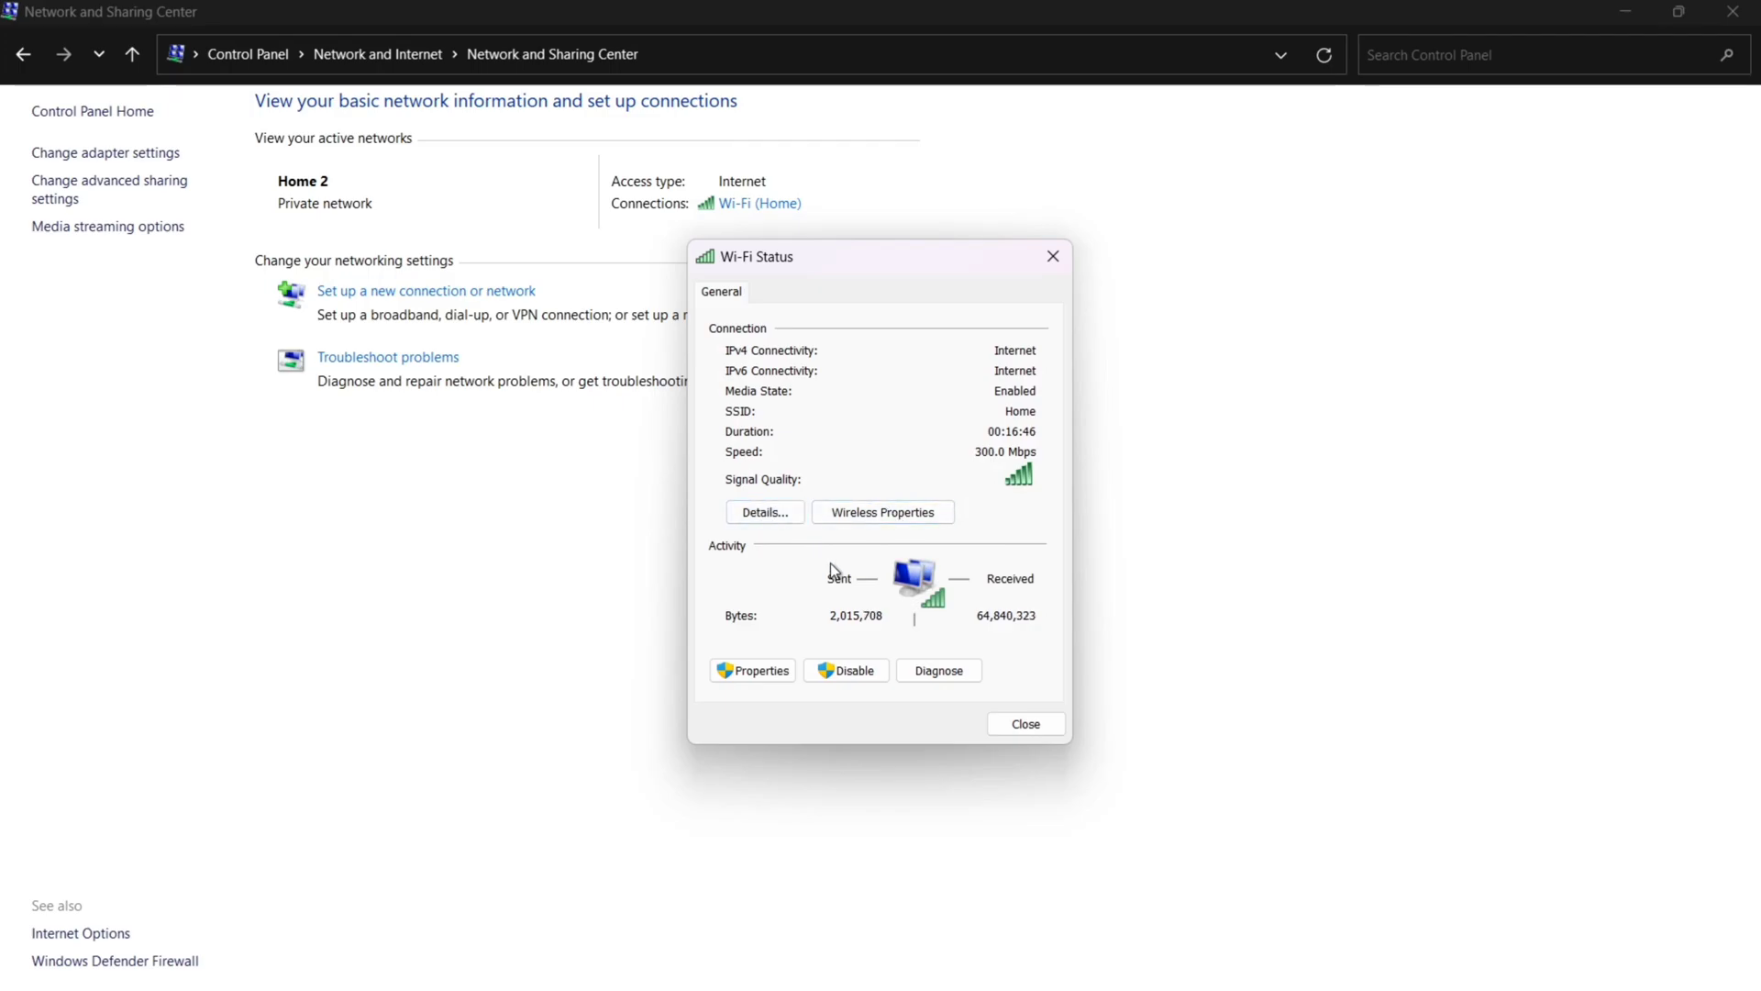
Step: Open the Wi-Fi adapter's TCP/IPv4 properties and choose a manually entered IP address
left_click(759, 669)
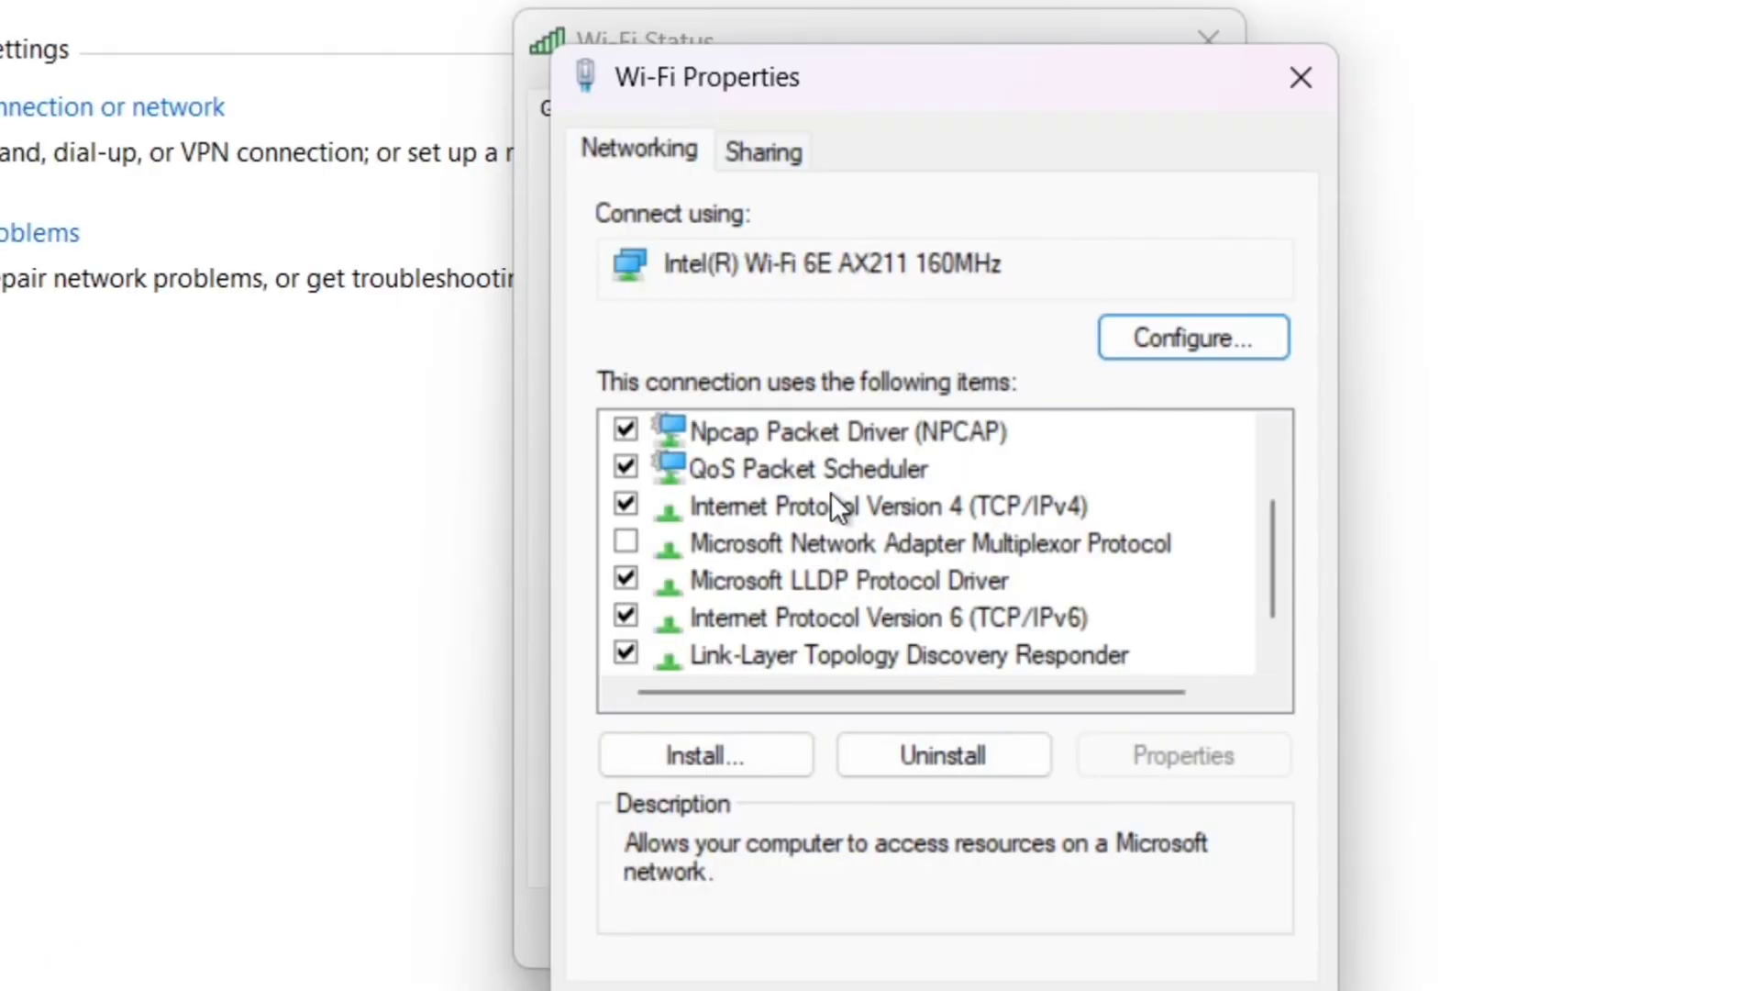
double_click(815, 506)
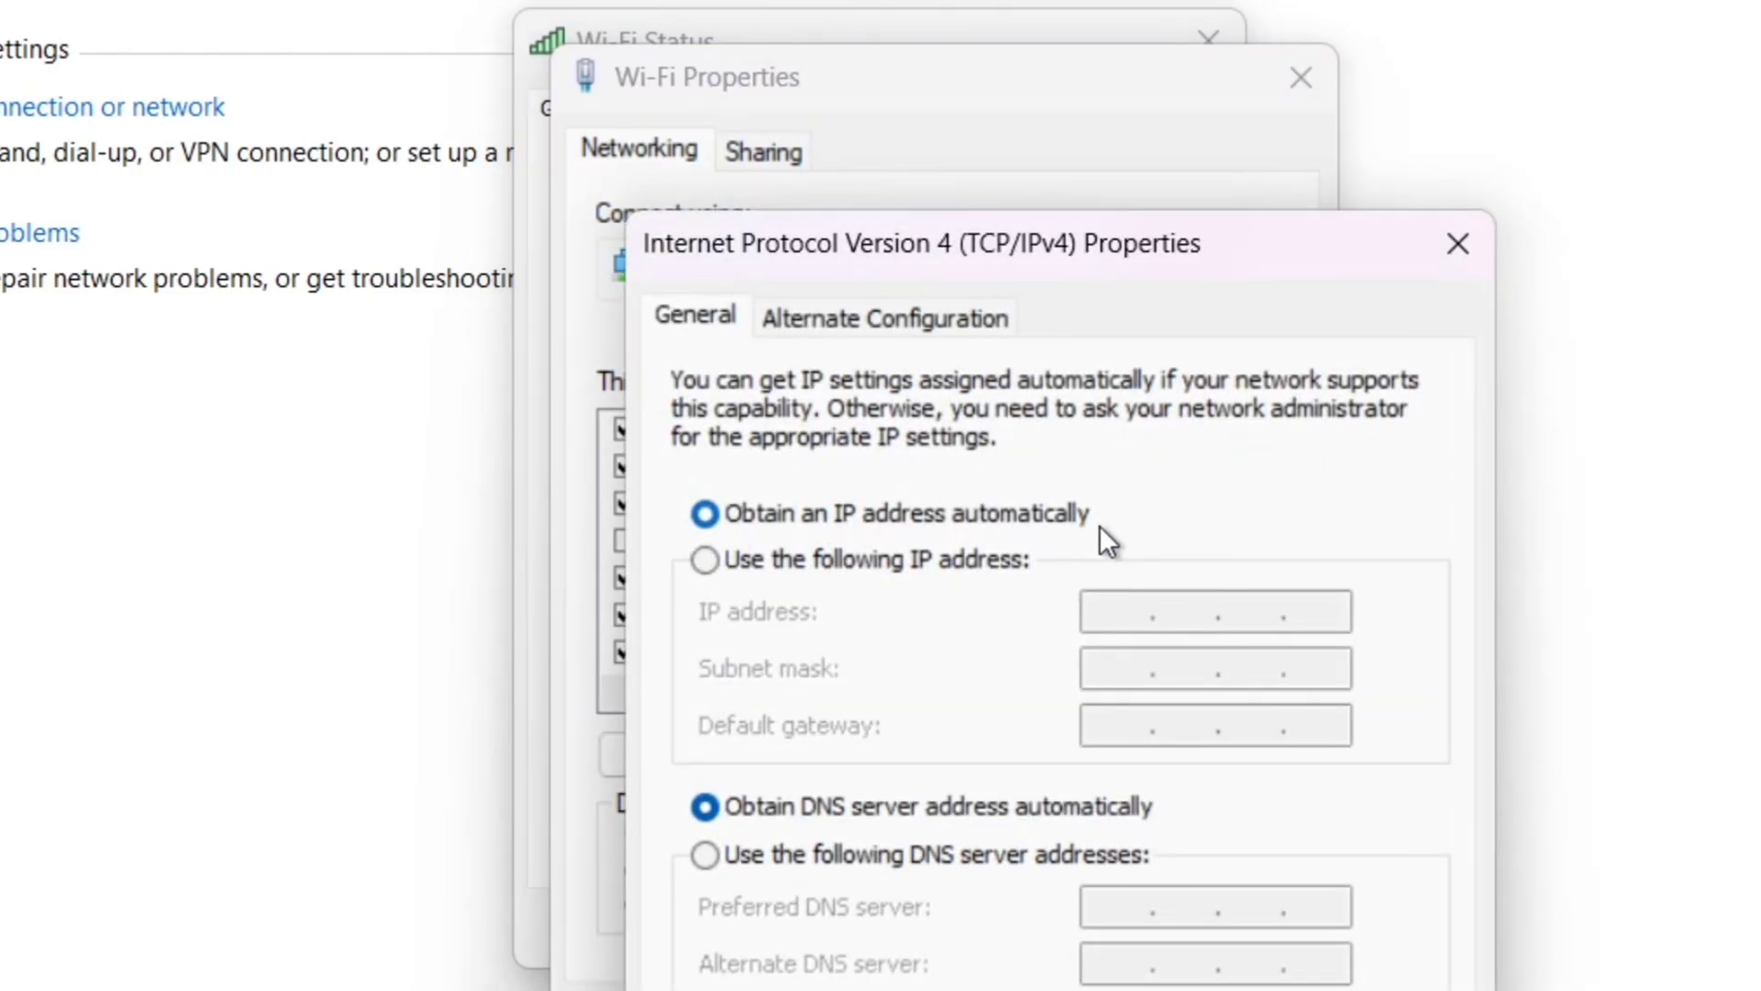
left_click(702, 559)
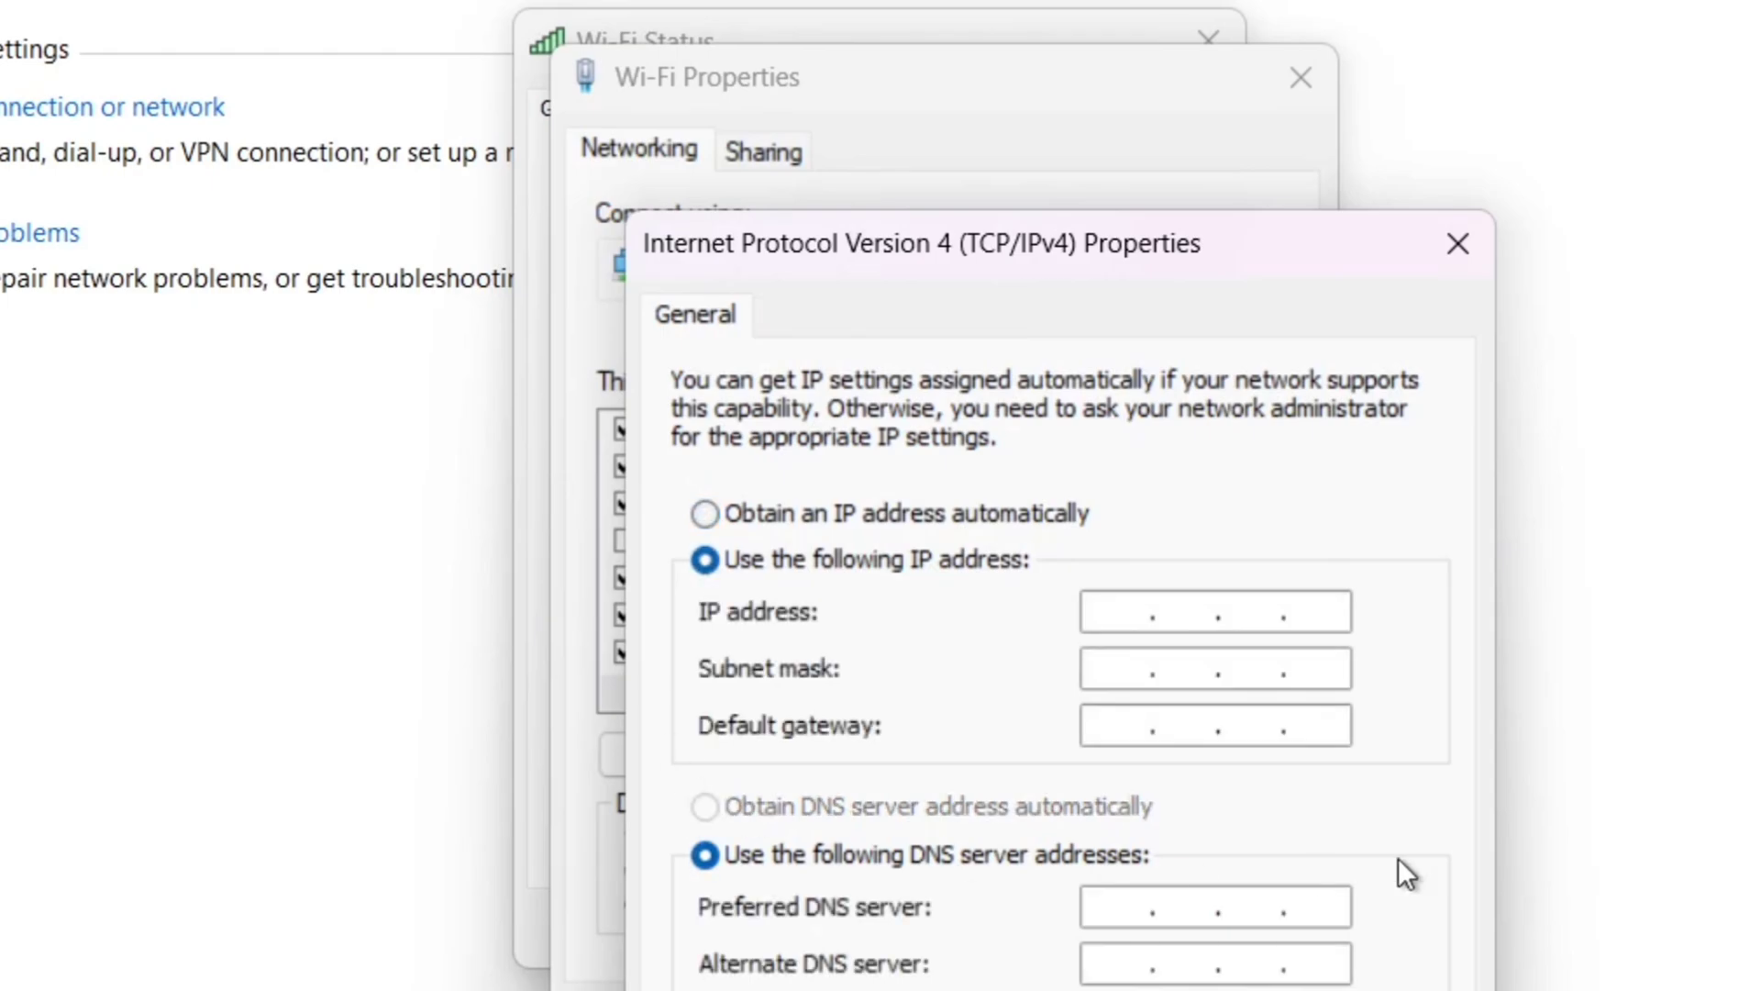
Step: Enter IP 192.168.1.200, mask 255.255.255.0, gateway 192.168.1.1 and preferred DNS 192.168.1.14
left_click(1132, 615)
type("192 . 16")
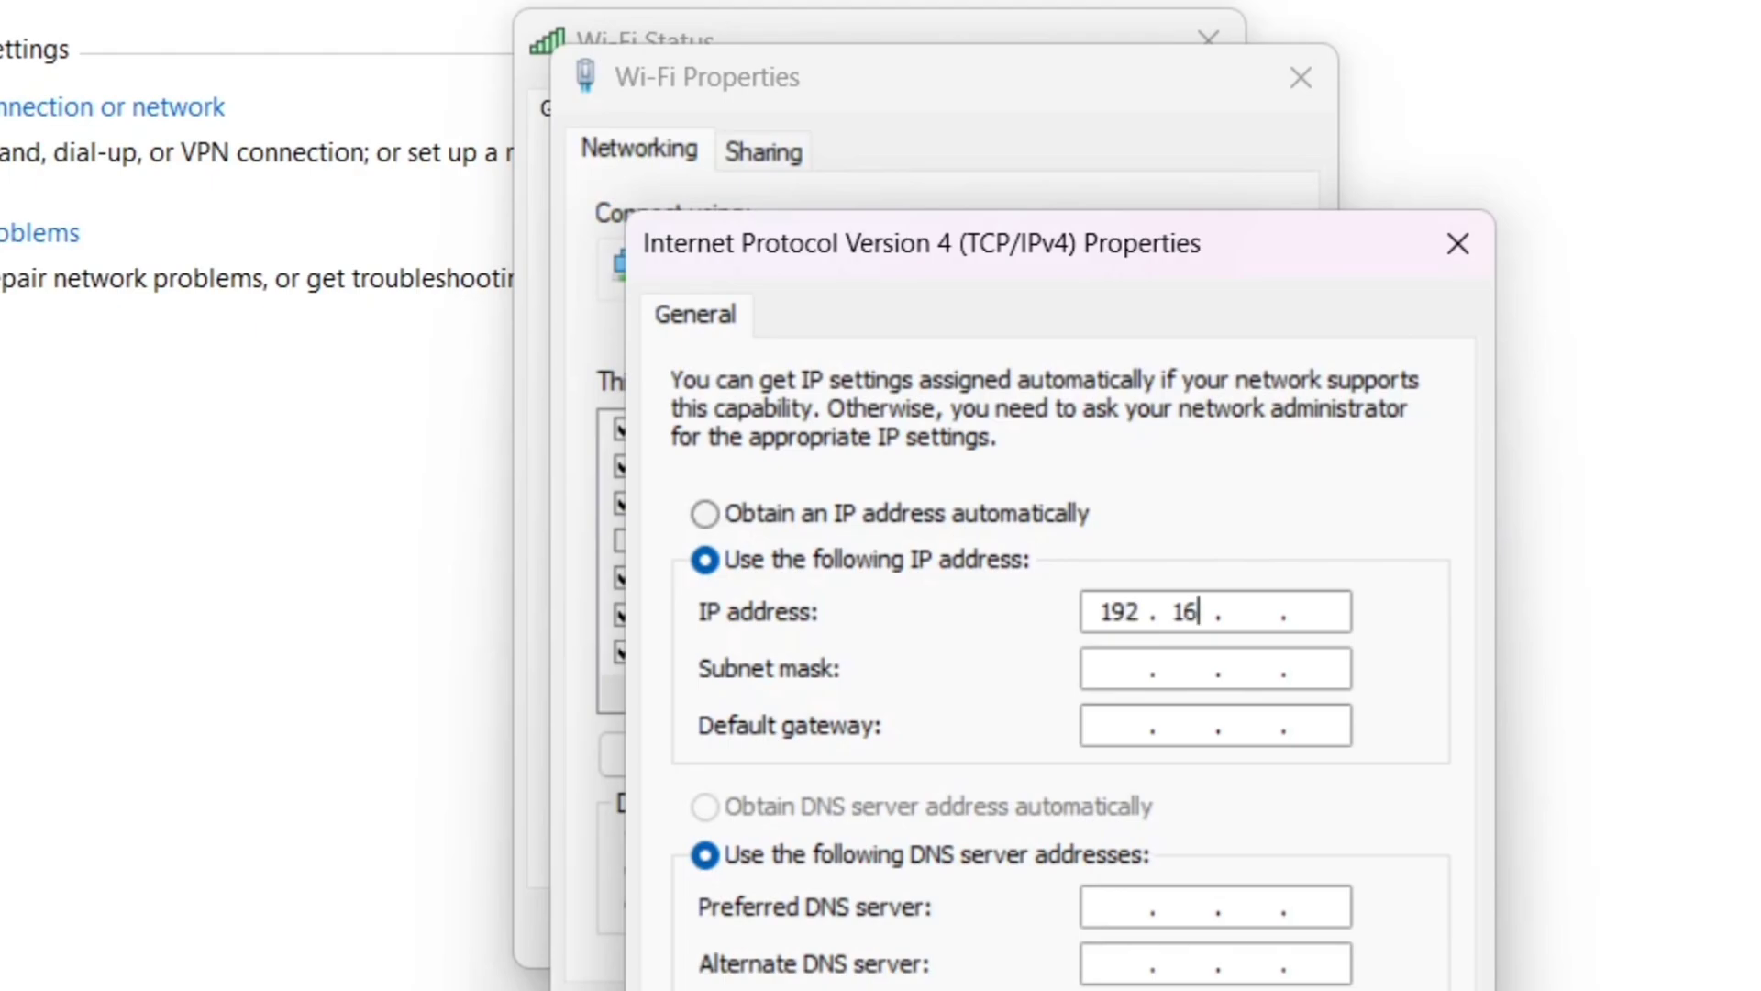
type("8 . 1")
type("200")
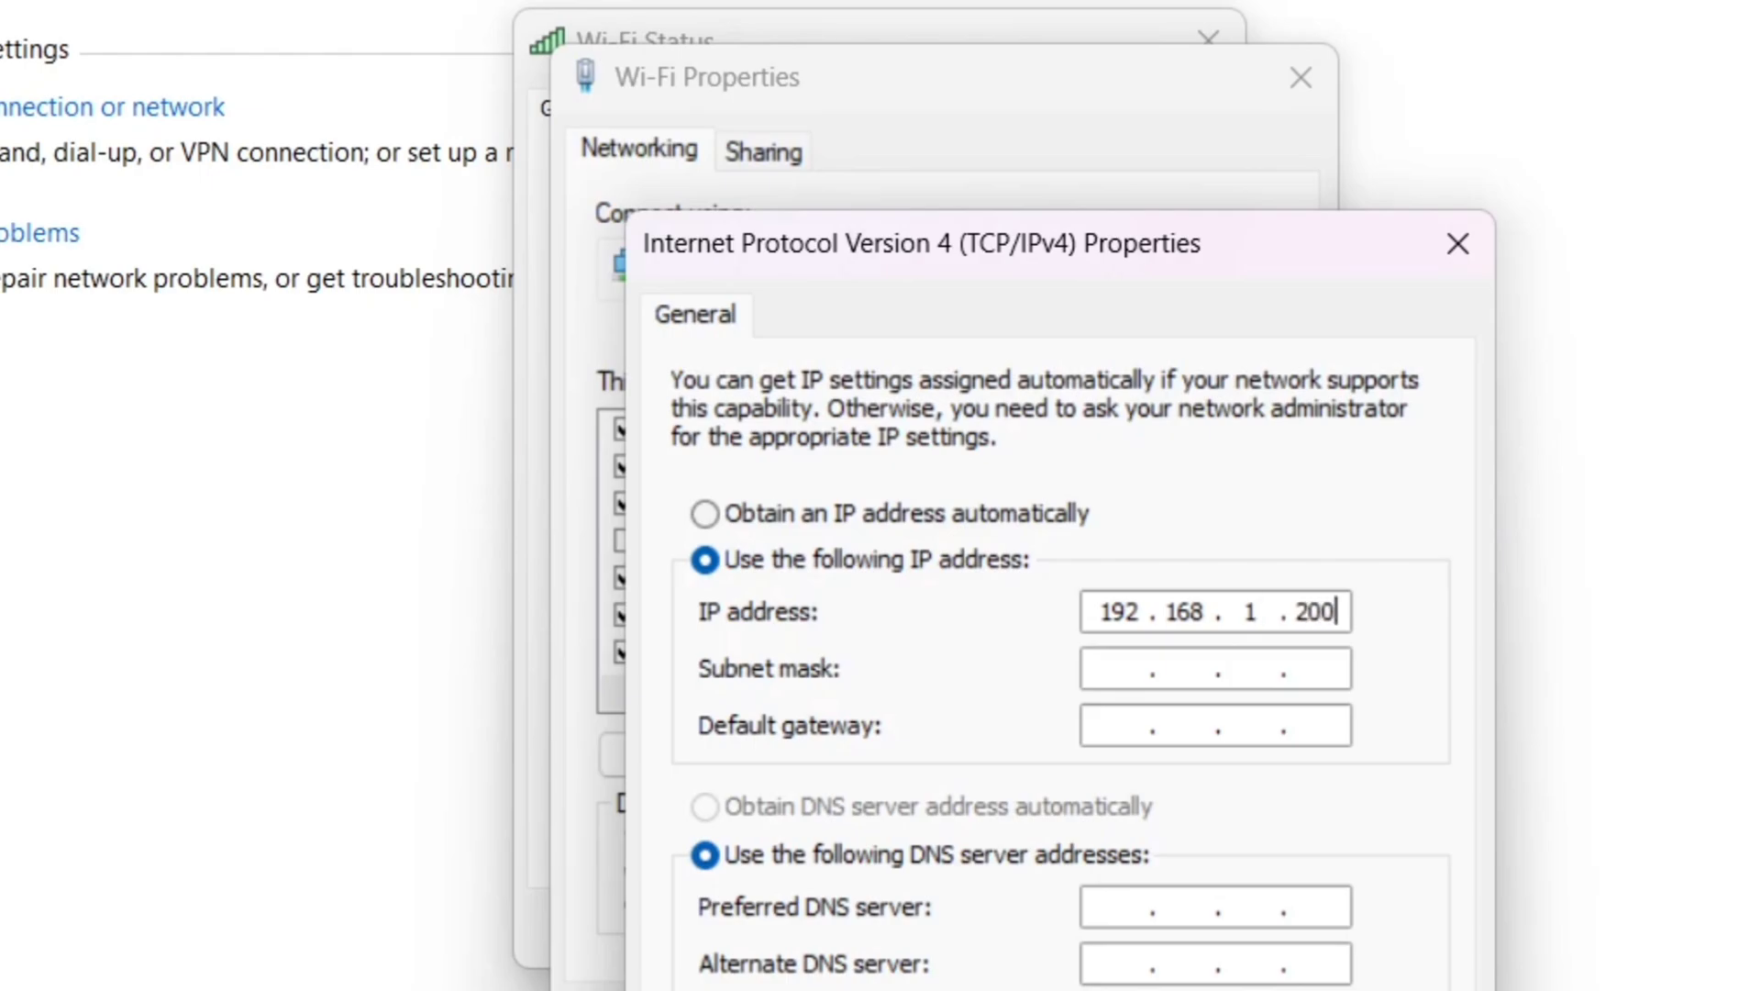
left_click(1119, 673)
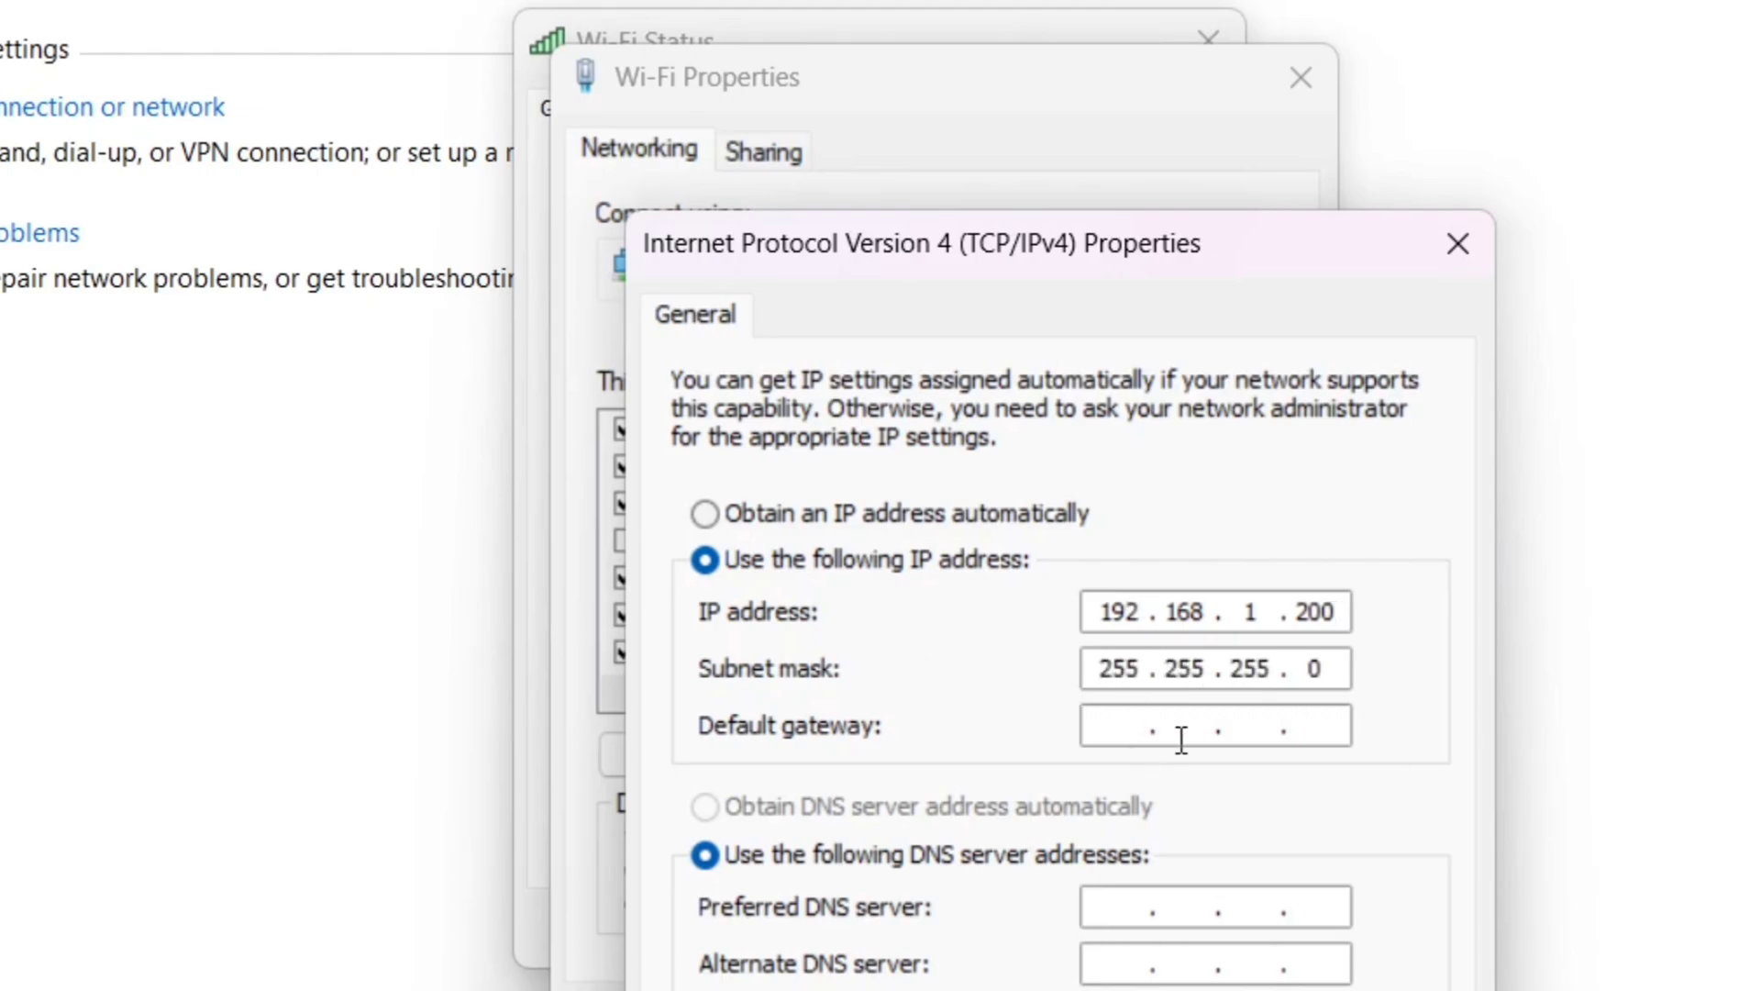
left_click(1148, 731)
type("192.168.1.1")
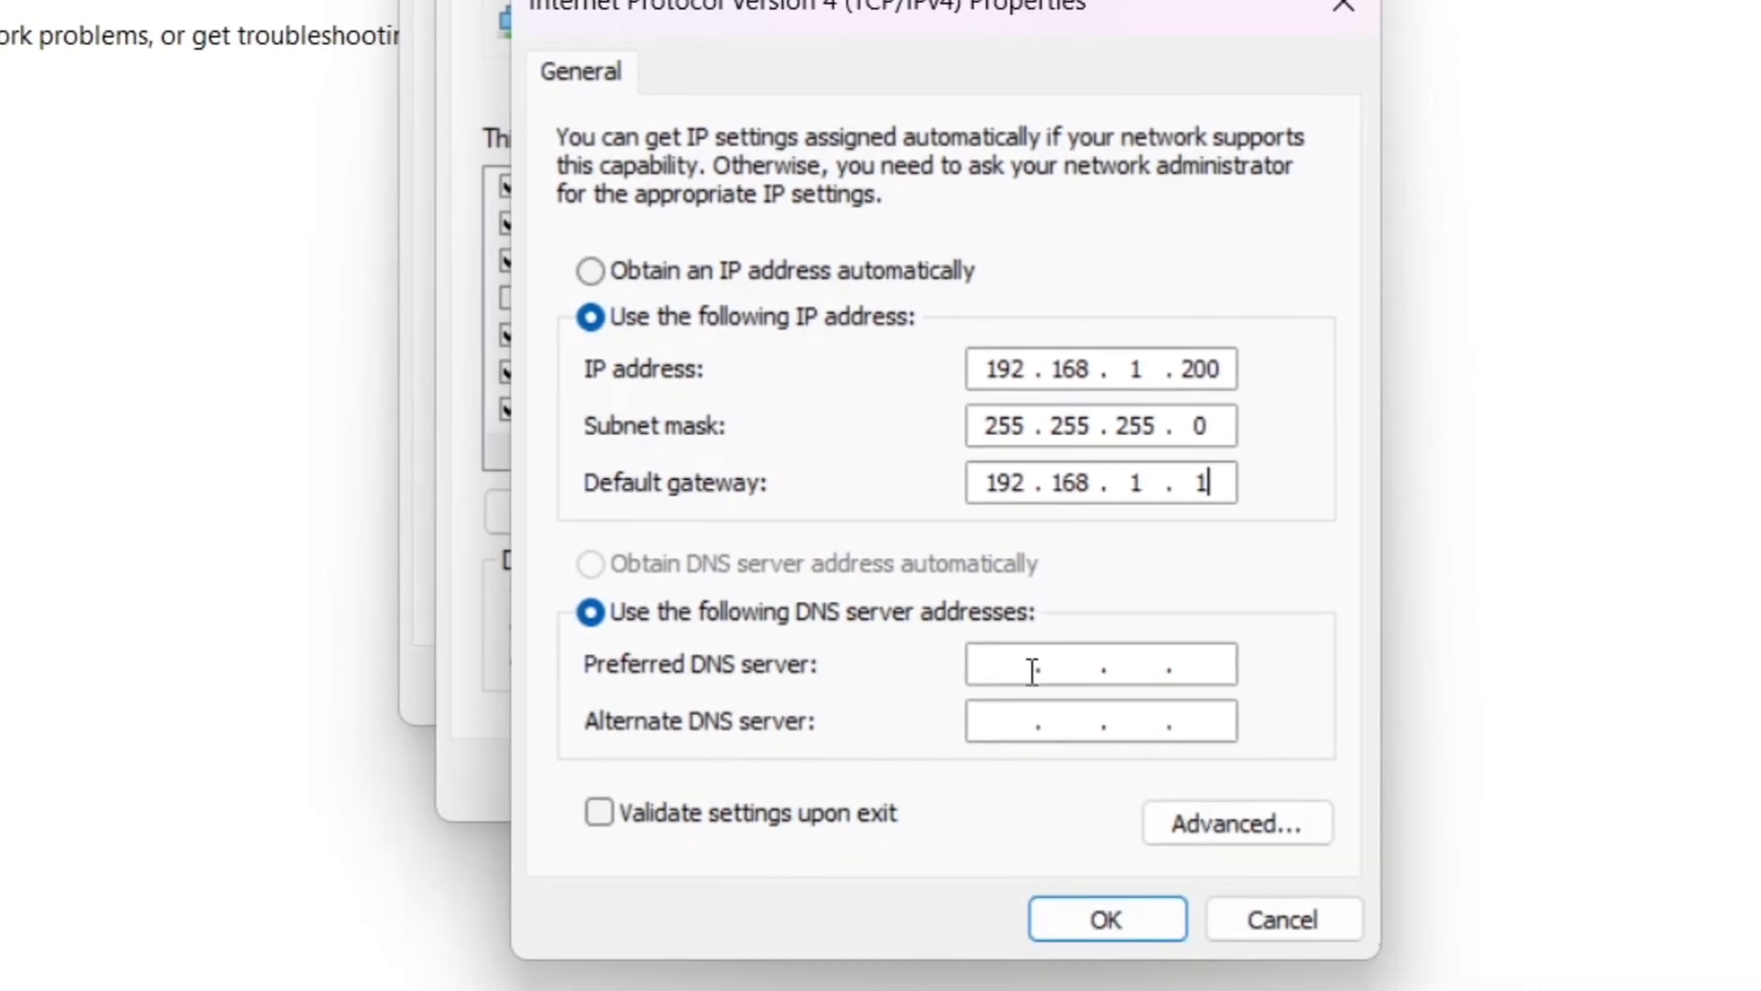
left_click(1146, 910)
type("192.168.1.14")
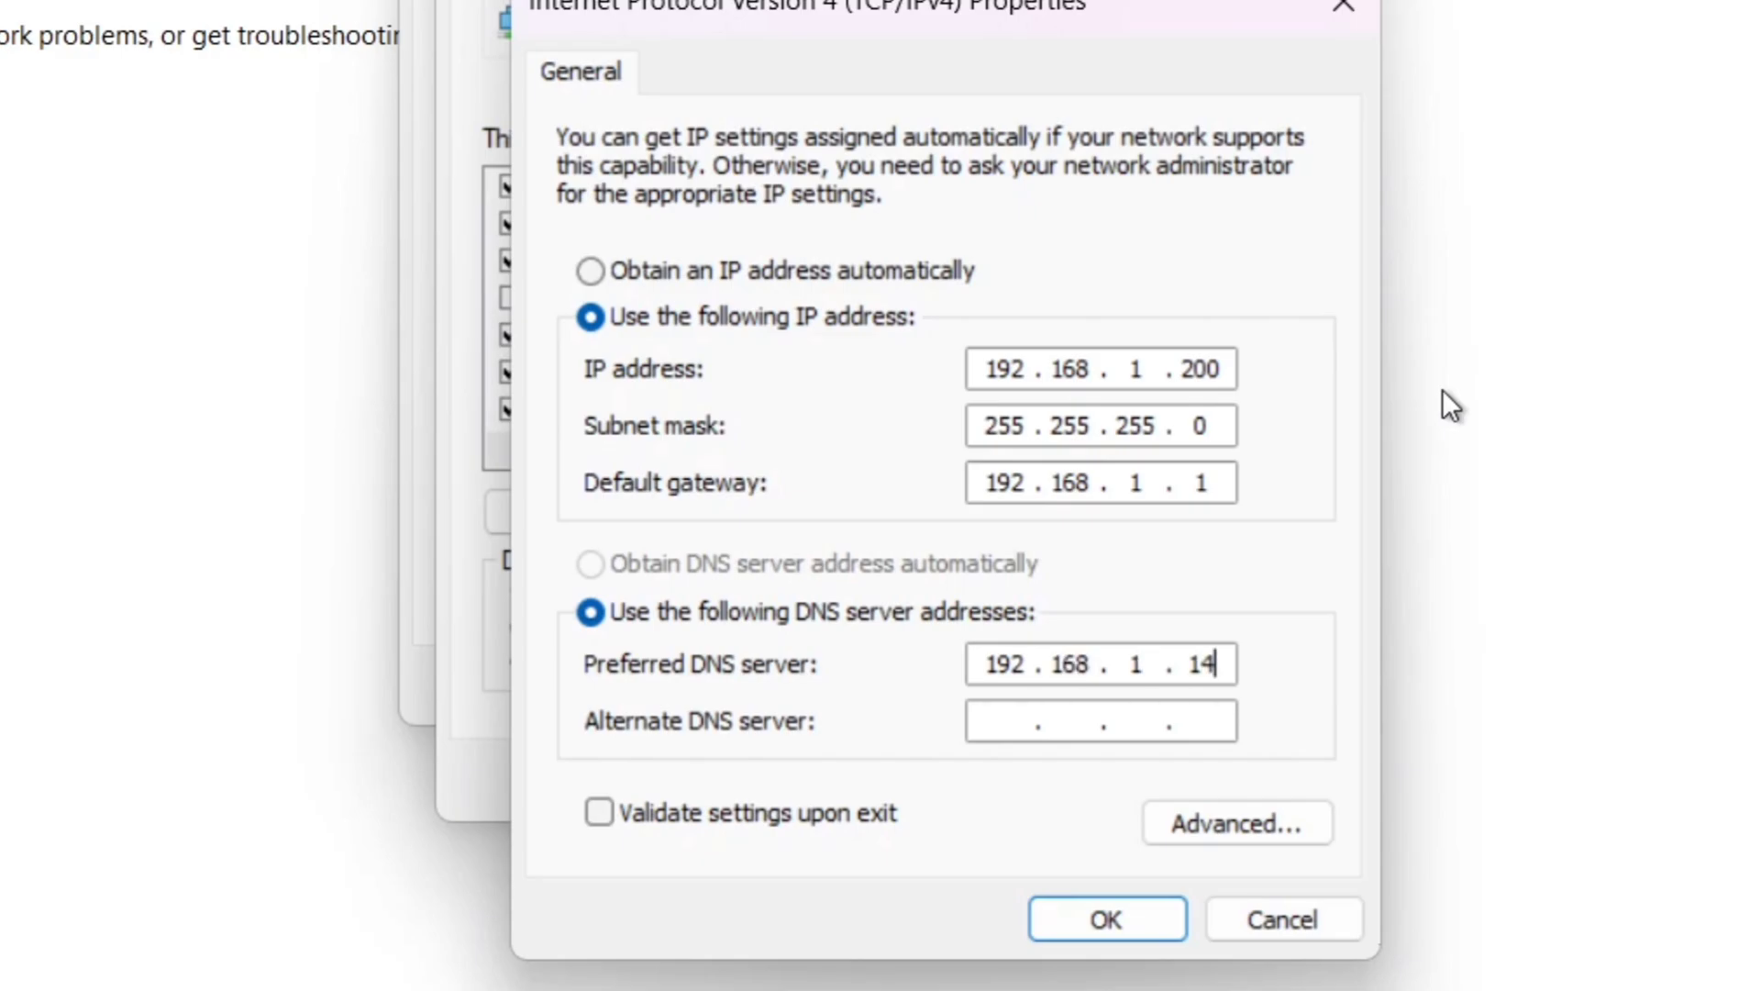
Step: Apply the IPv4 settings, close the Wi-Fi dialogs, minimize the window, and launch Google Chrome
left_click(1152, 938)
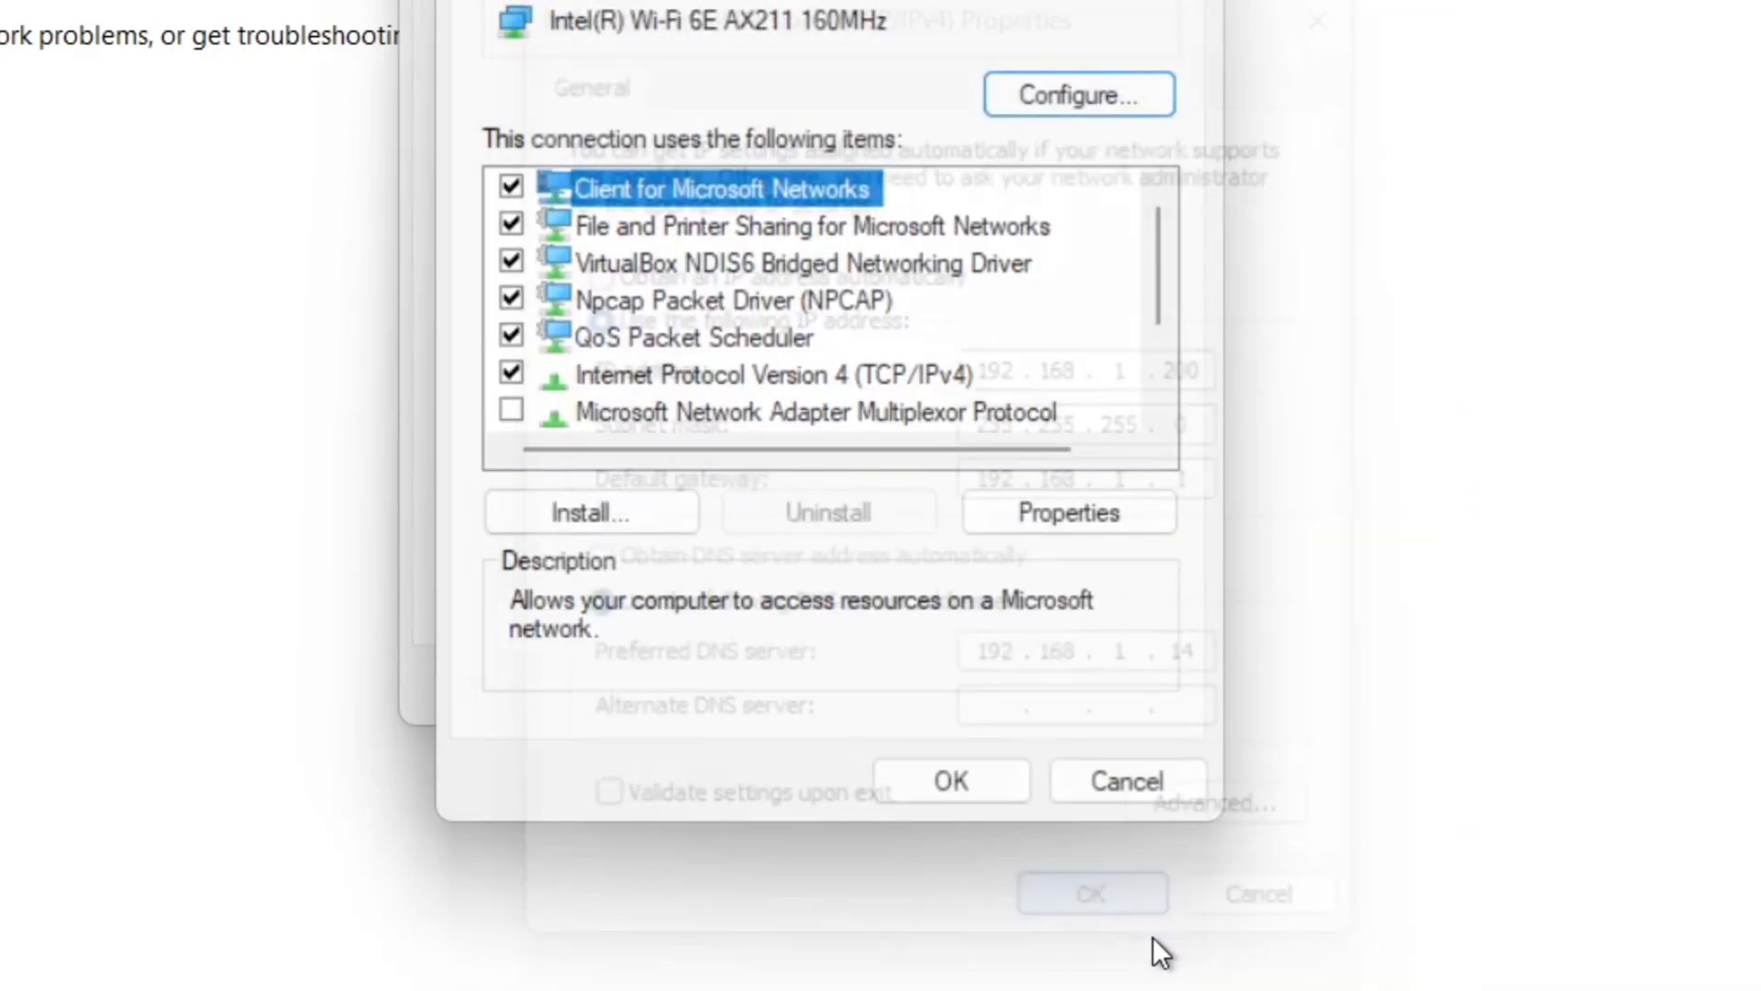
left_click(951, 780)
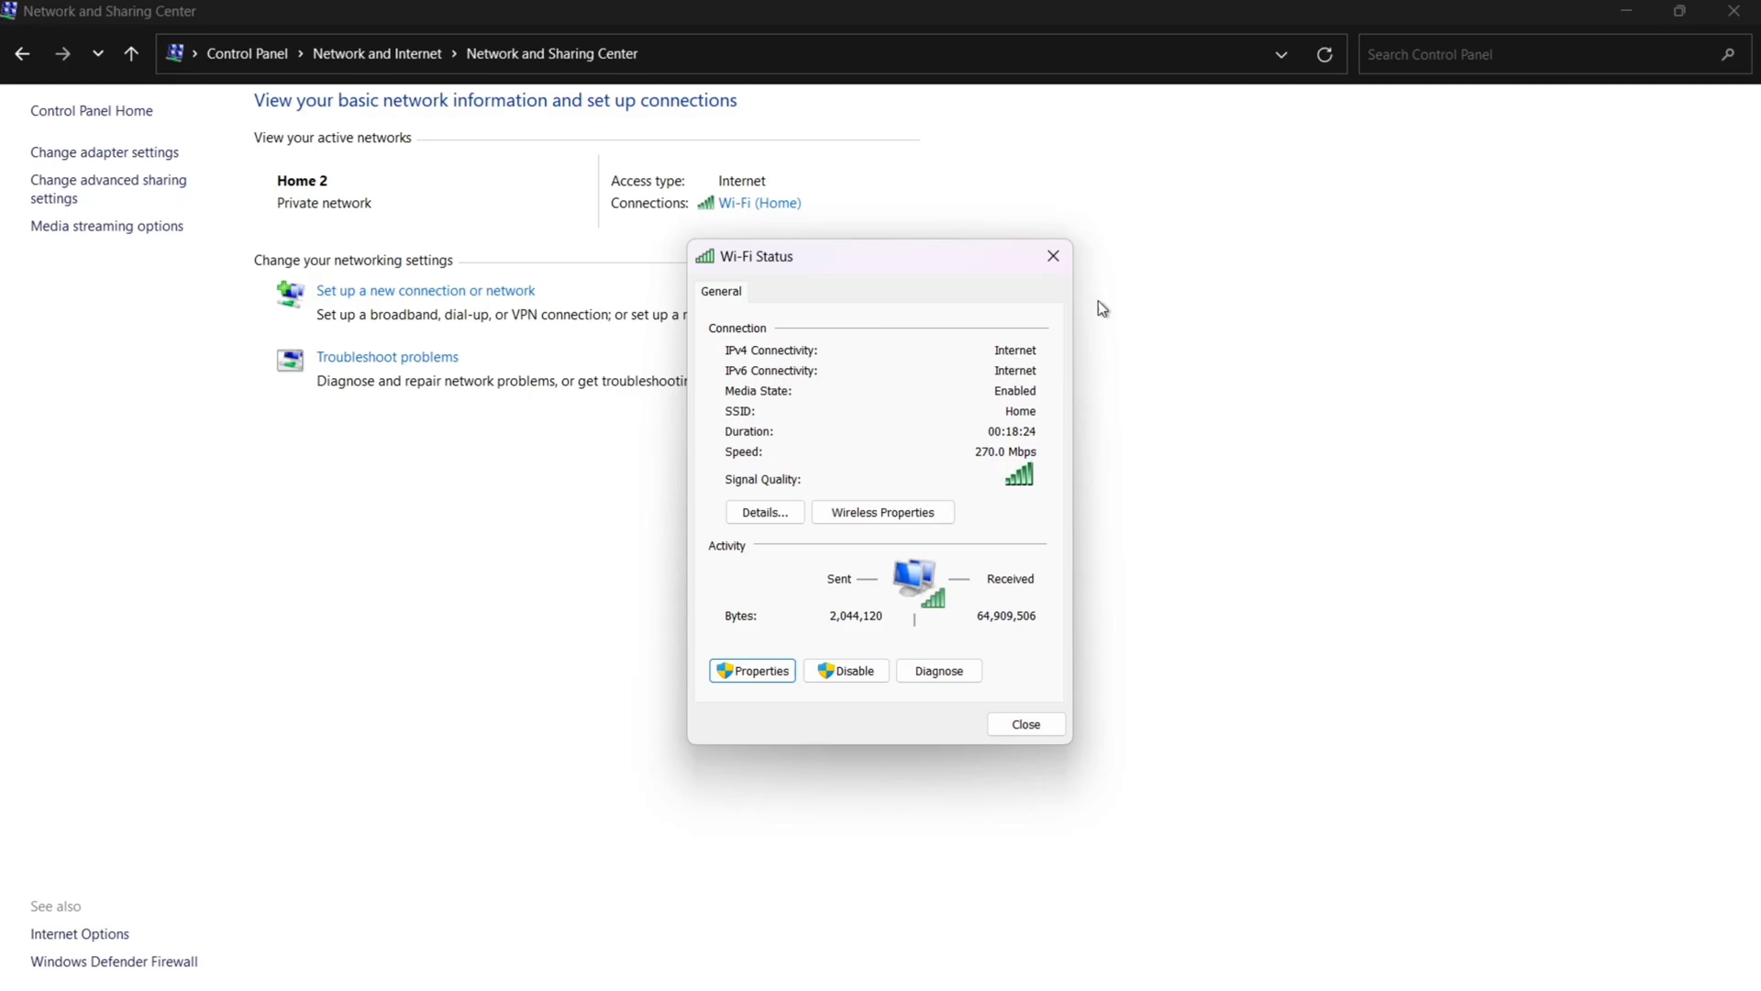
left_click(1052, 258)
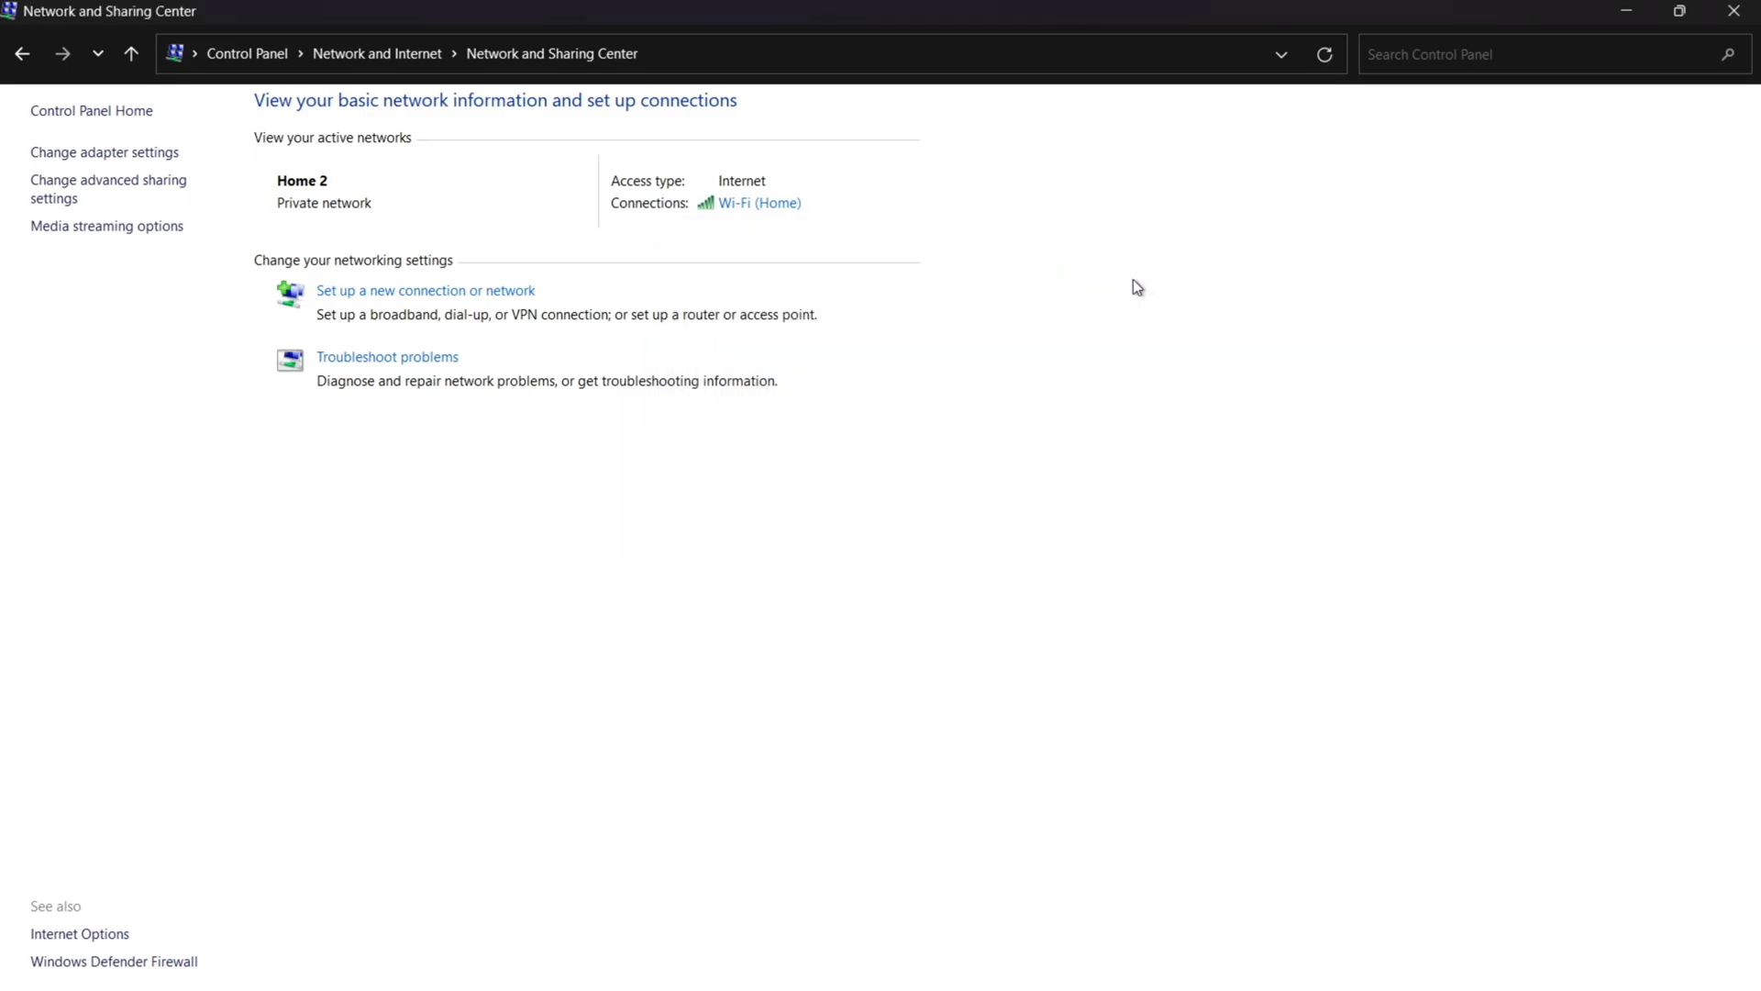
left_click(1615, 7)
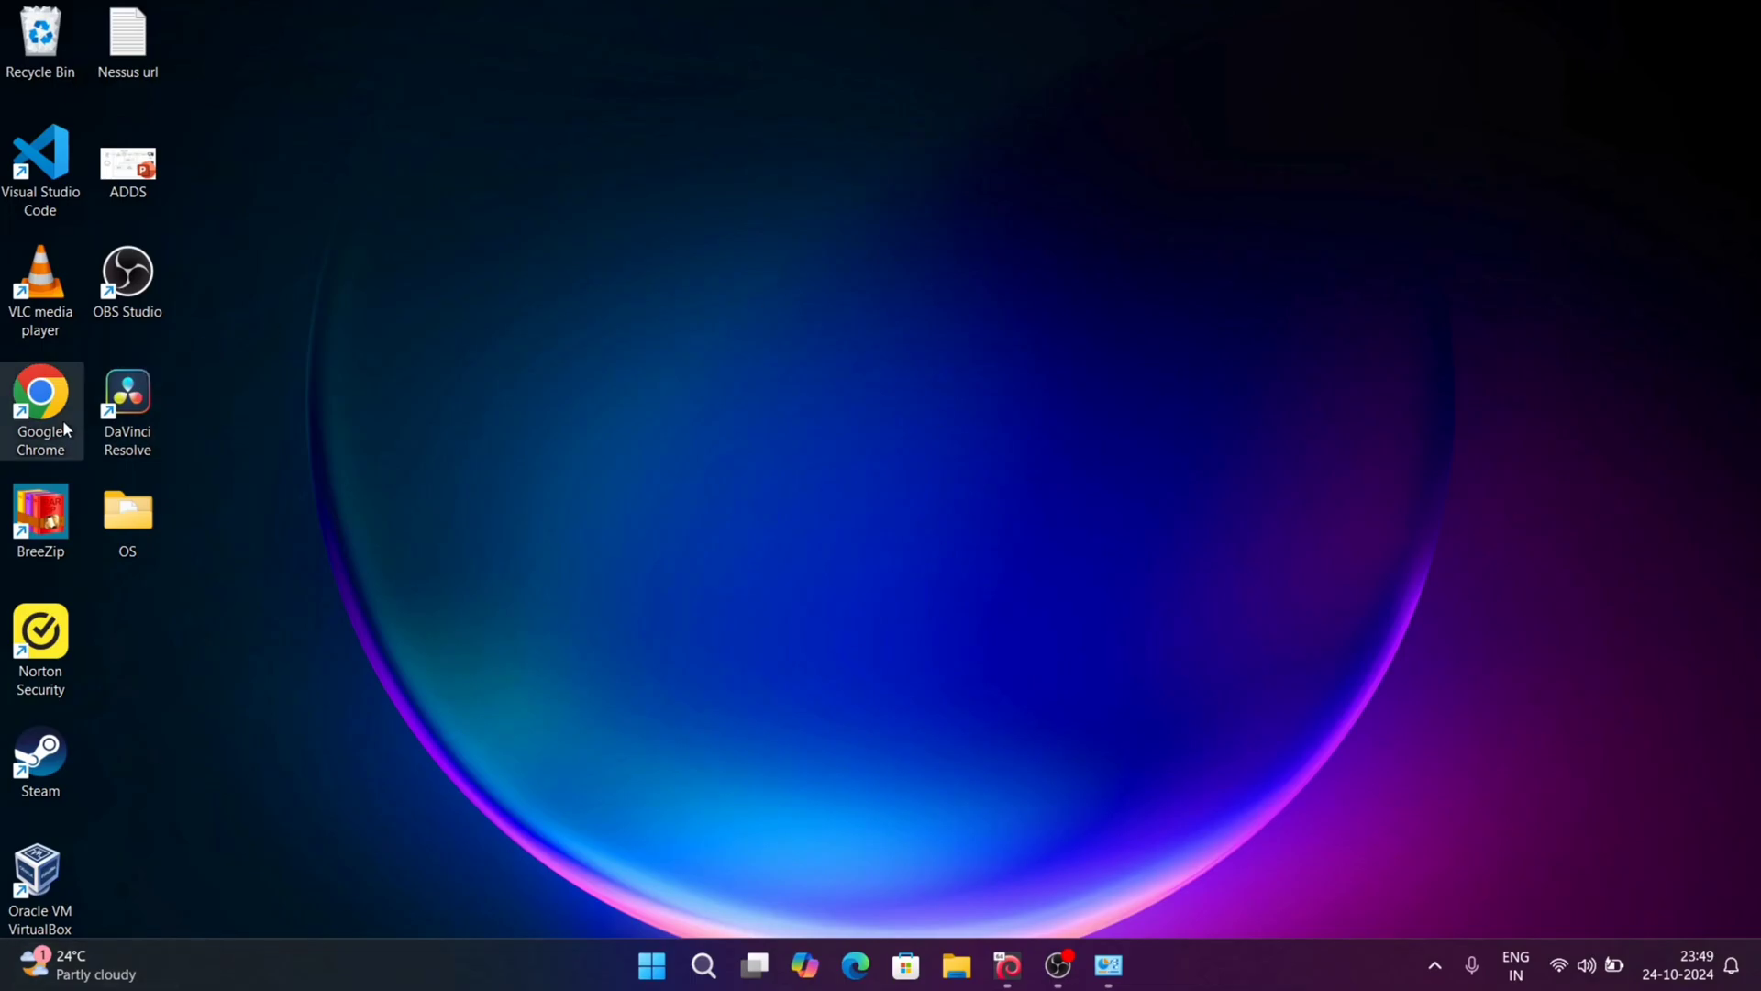
double_click(40, 404)
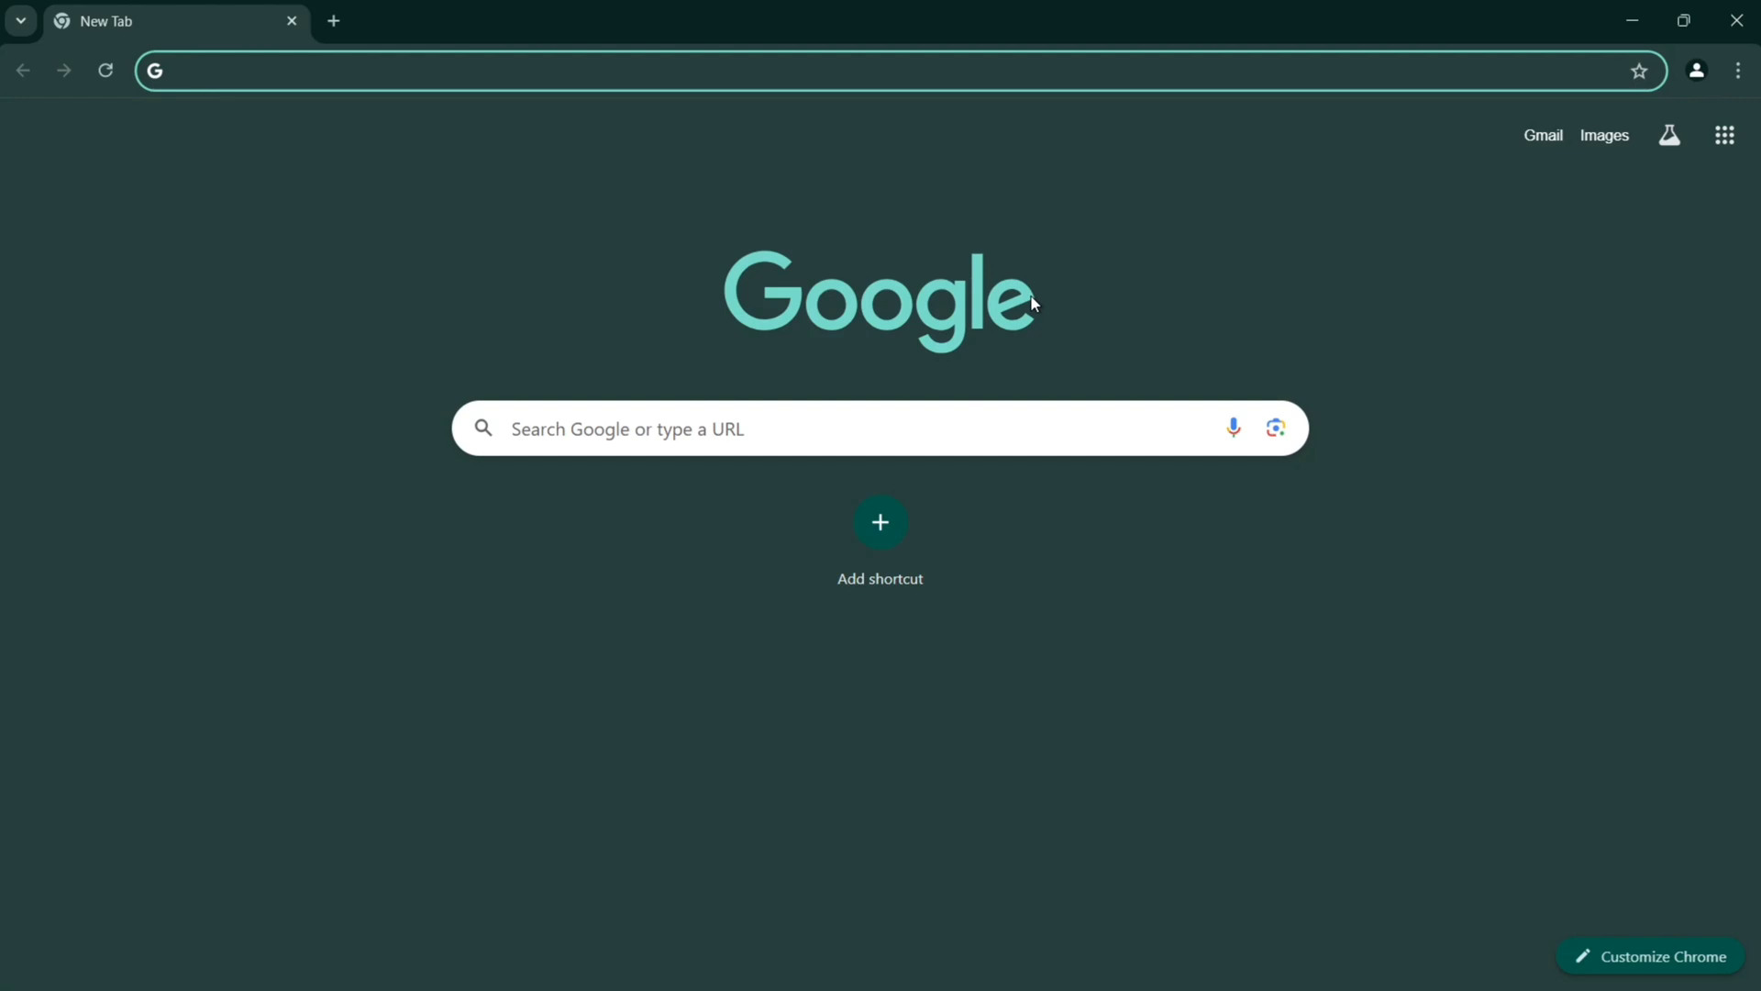
Step: In a new Incognito window, search 'internet speed test' and open the Speedtest by Ookla result
left_click(1738, 70)
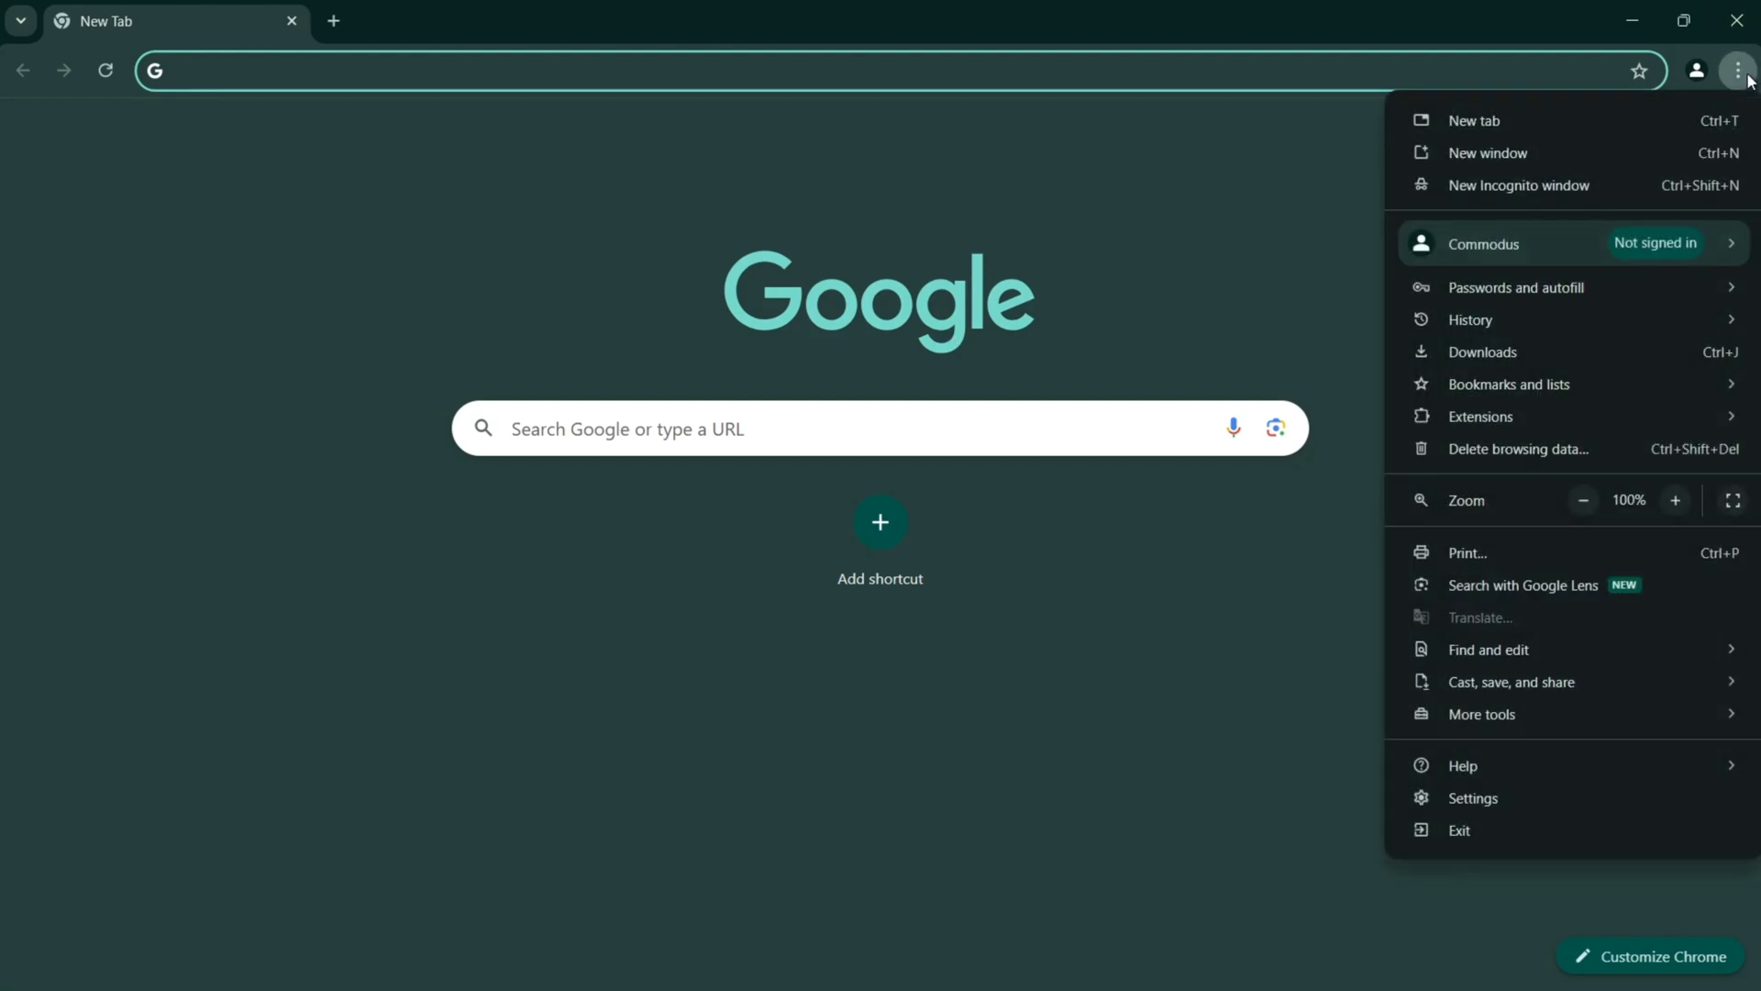
mouse_move(1632, 264)
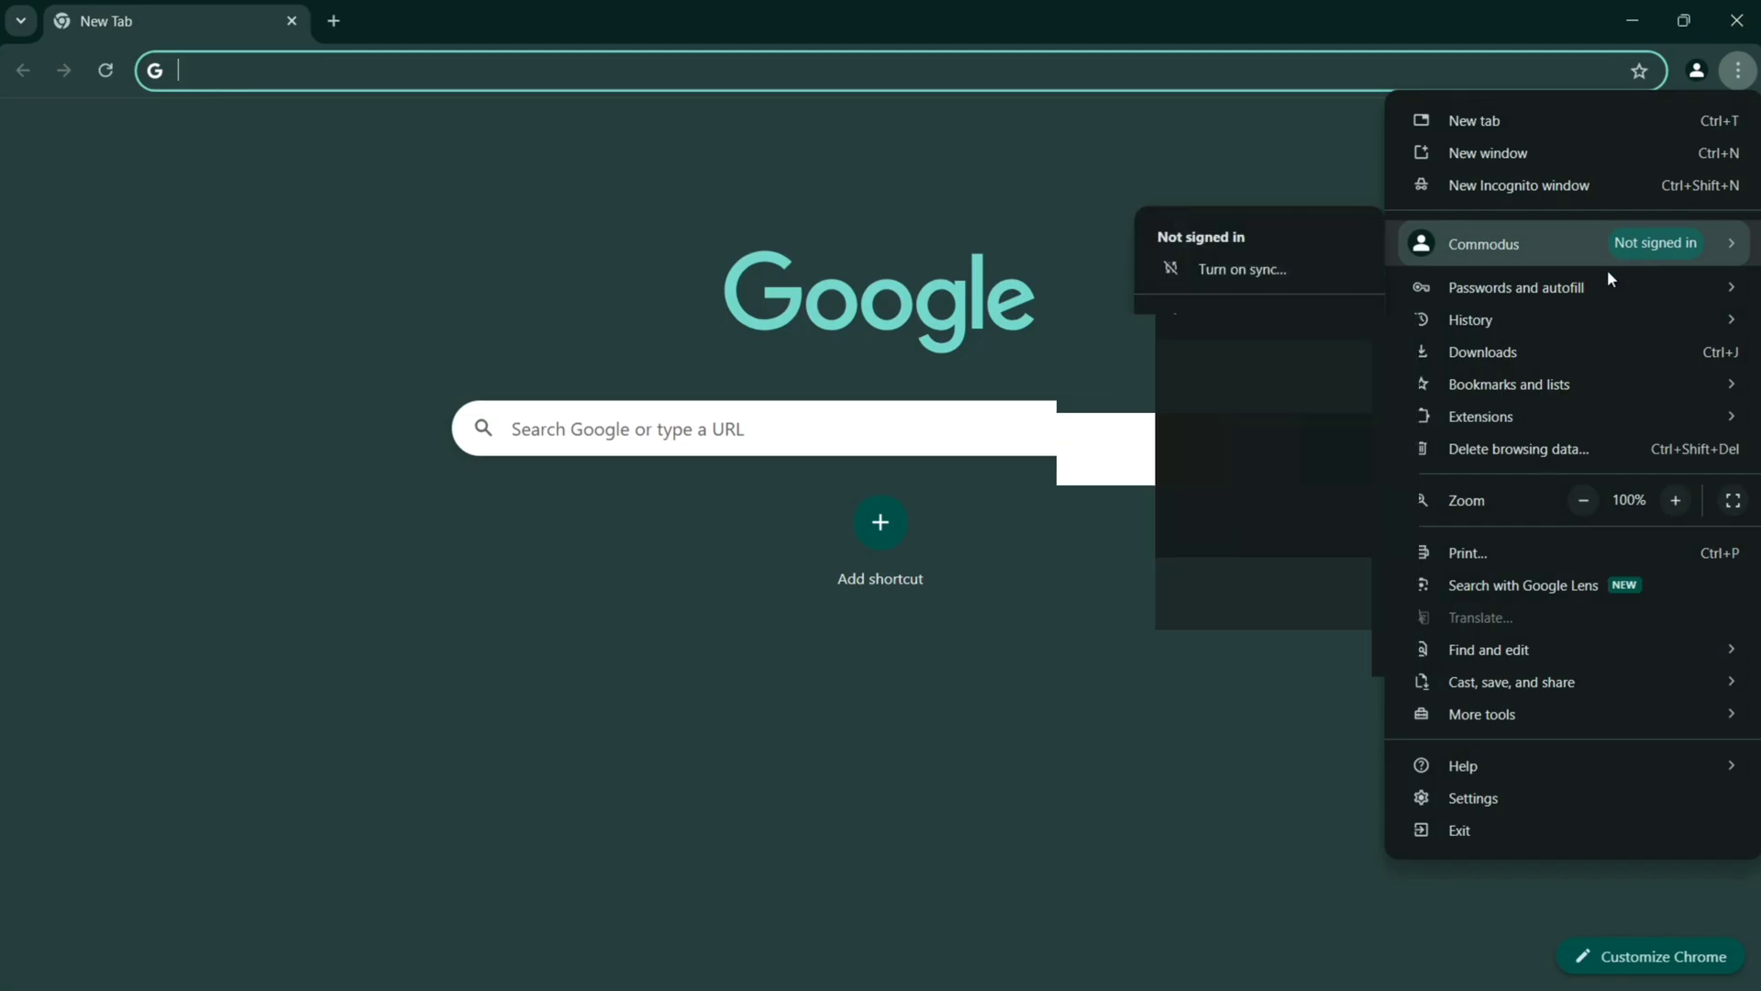
left_click(1576, 185)
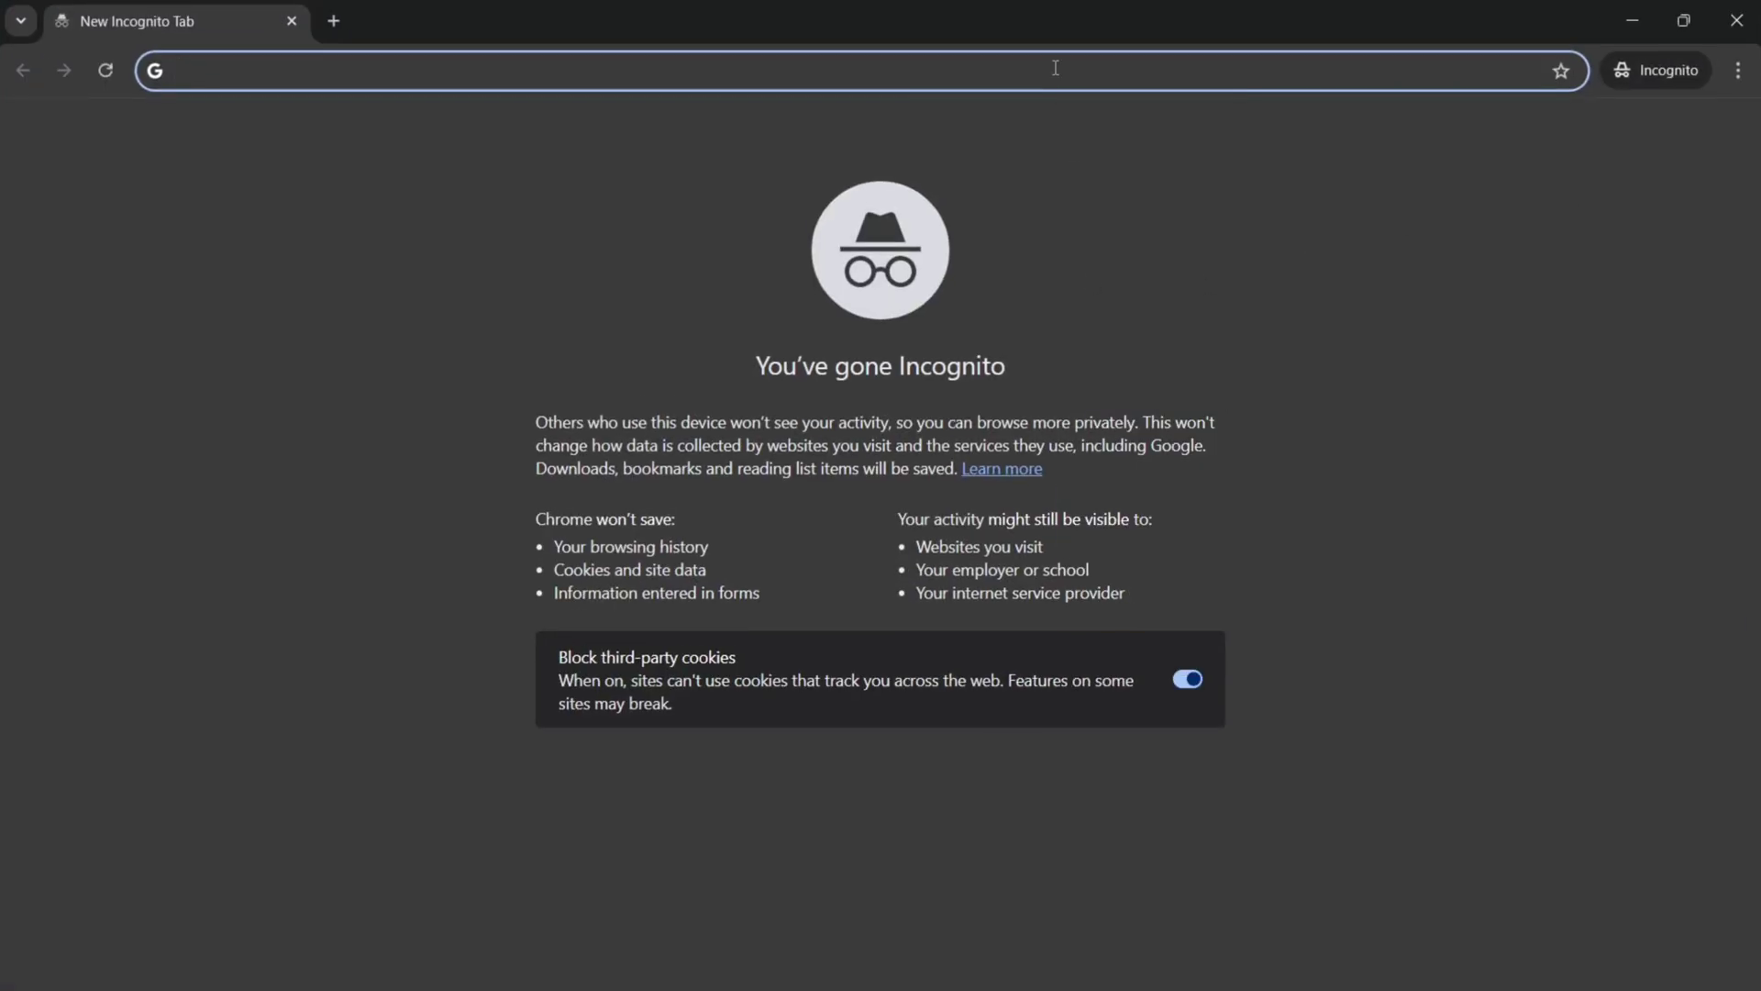
type("internet ")
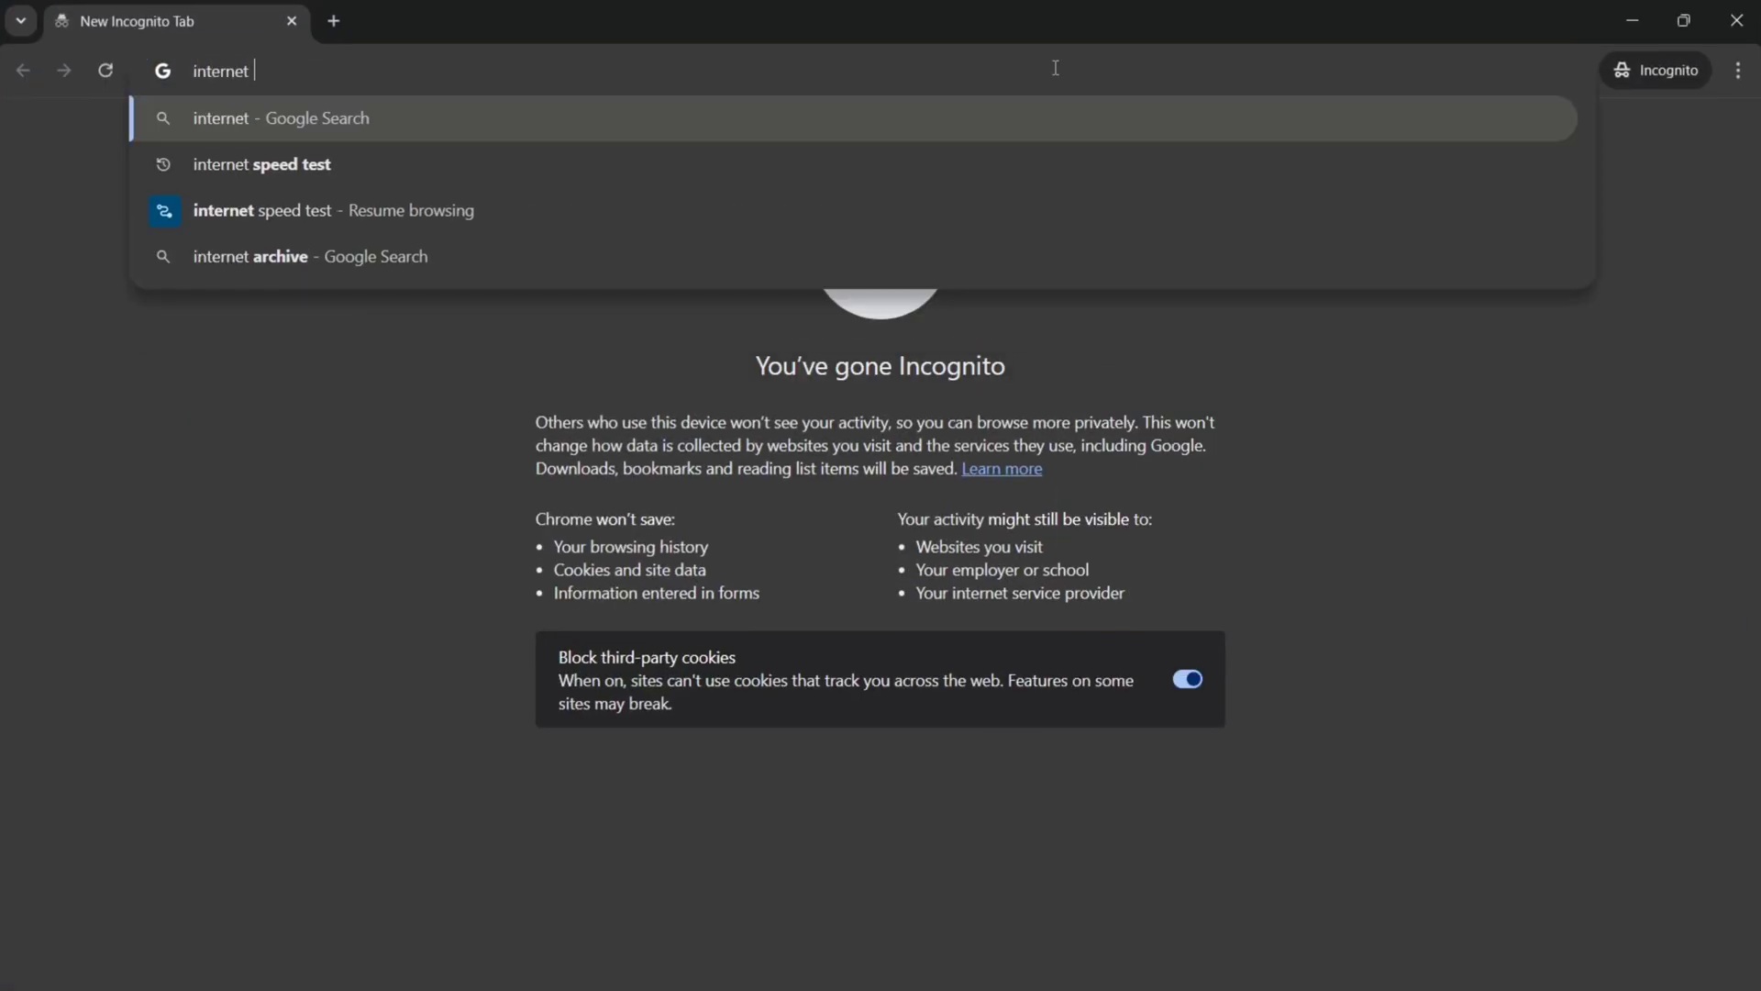
type("speed")
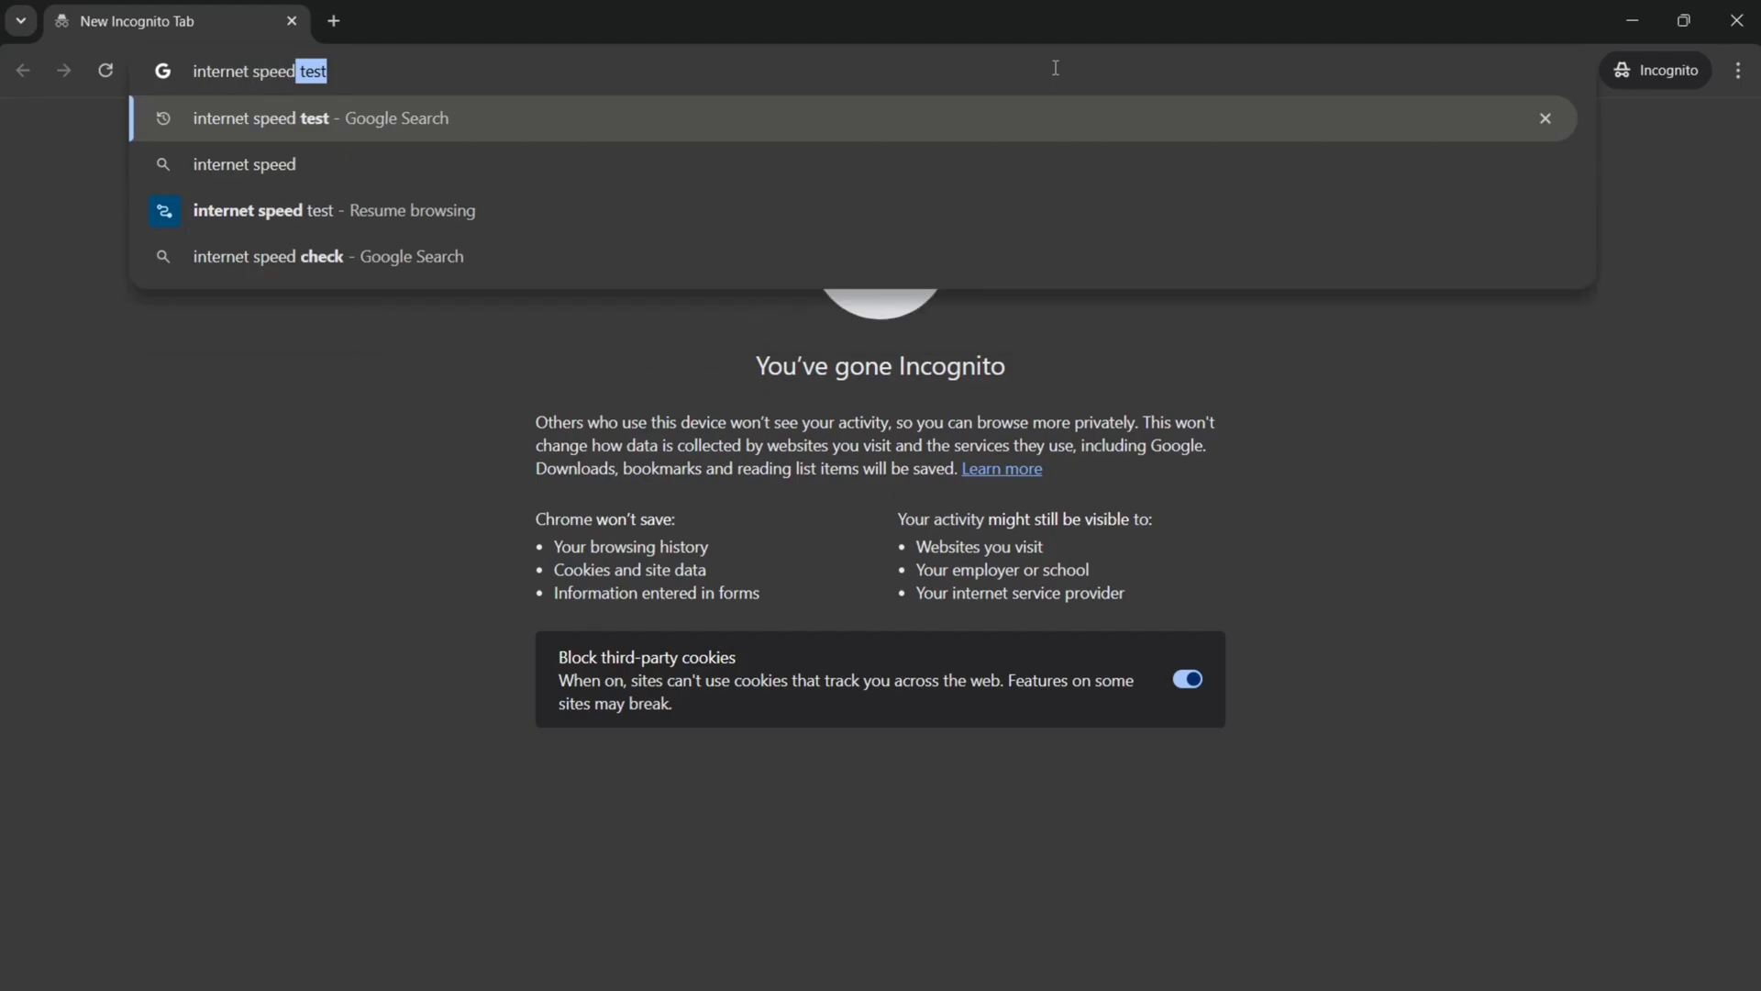
type(" test")
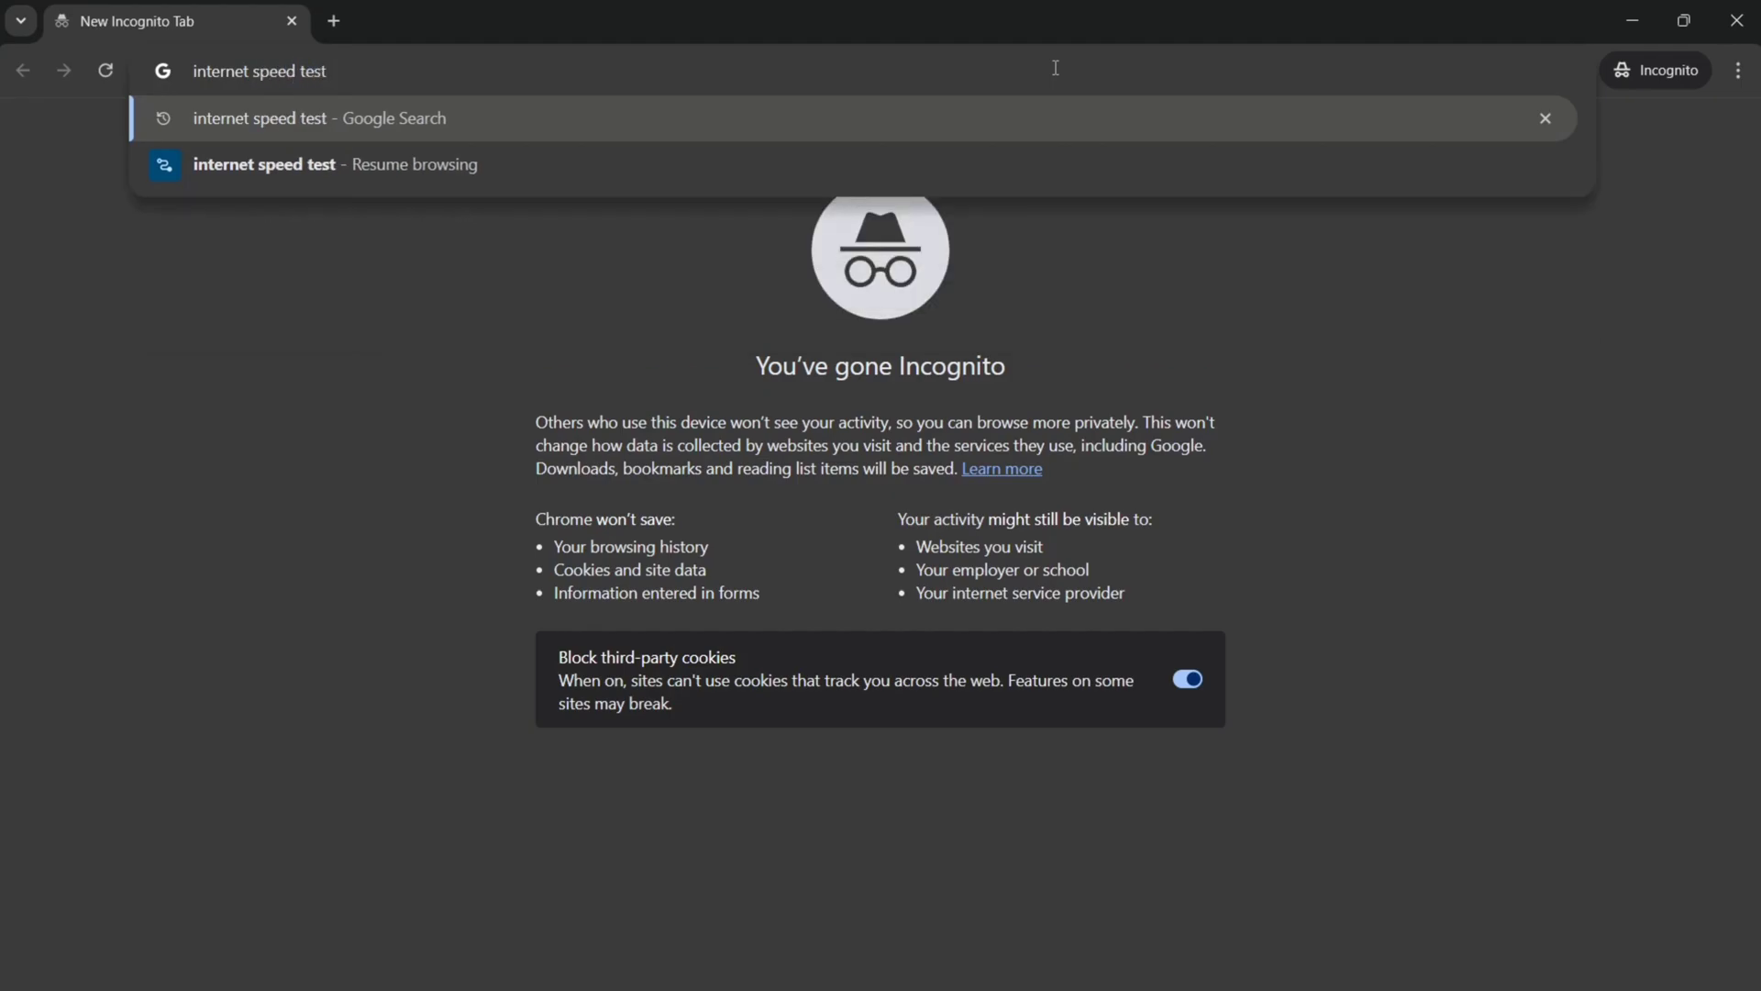
key("Return")
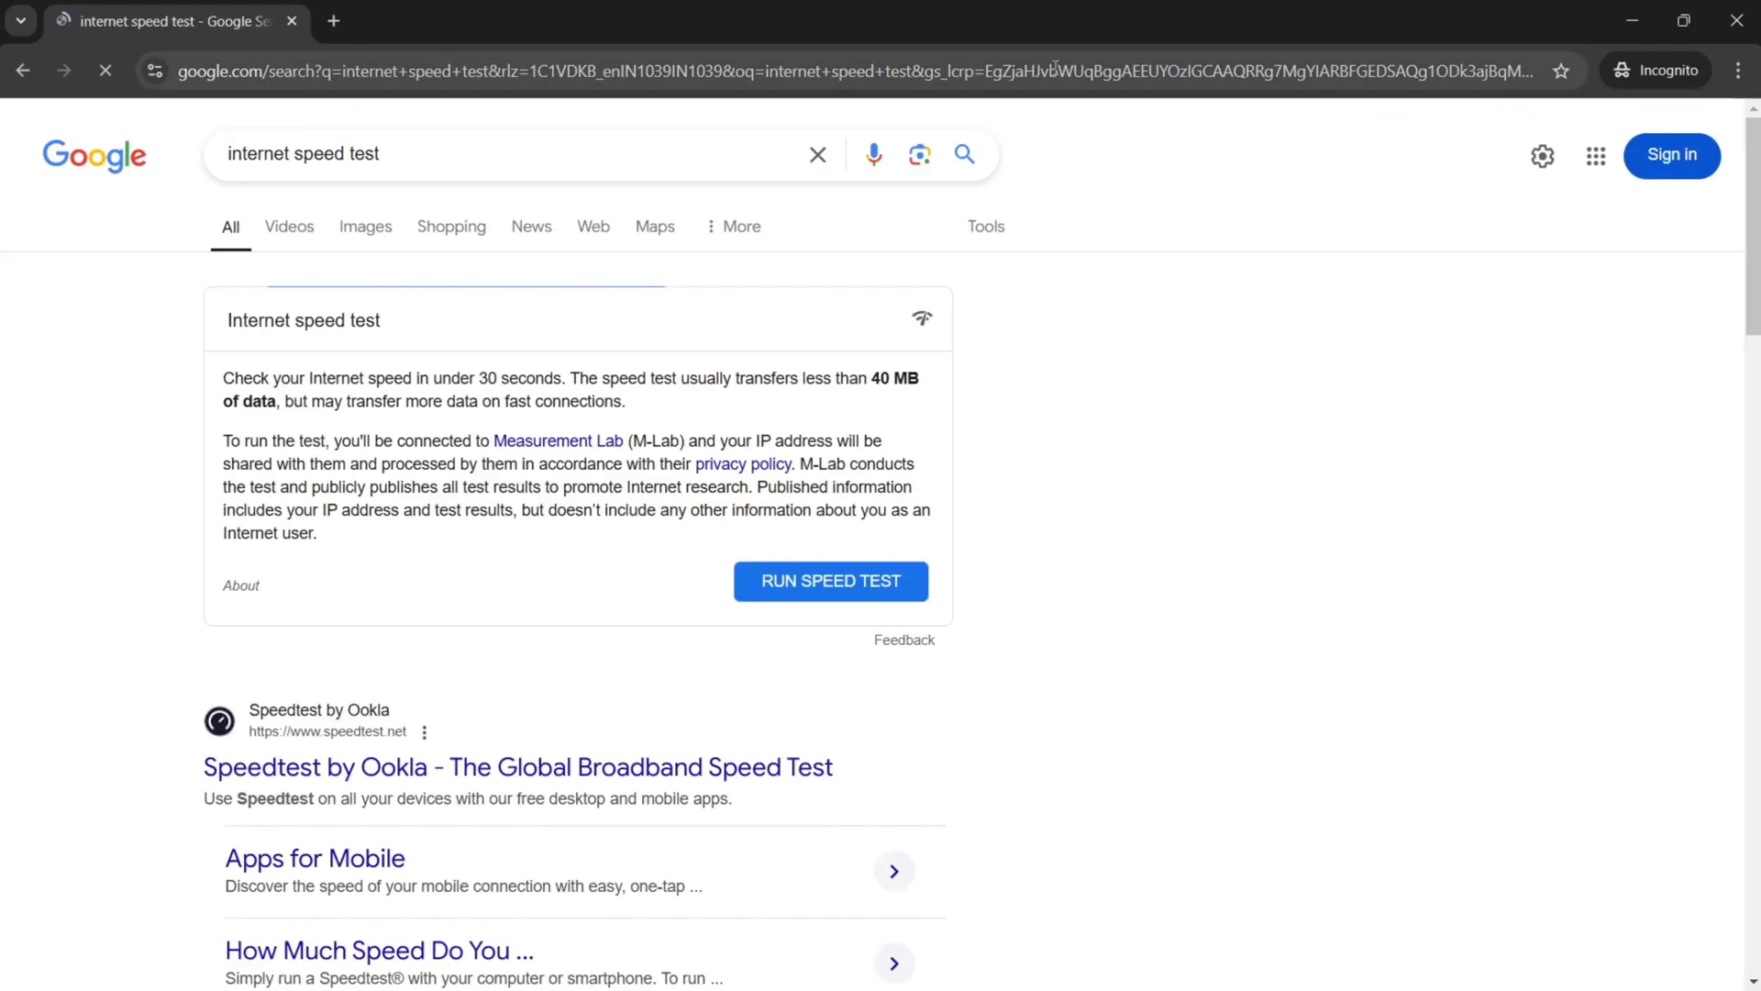
scroll(414, 561, "down", 3)
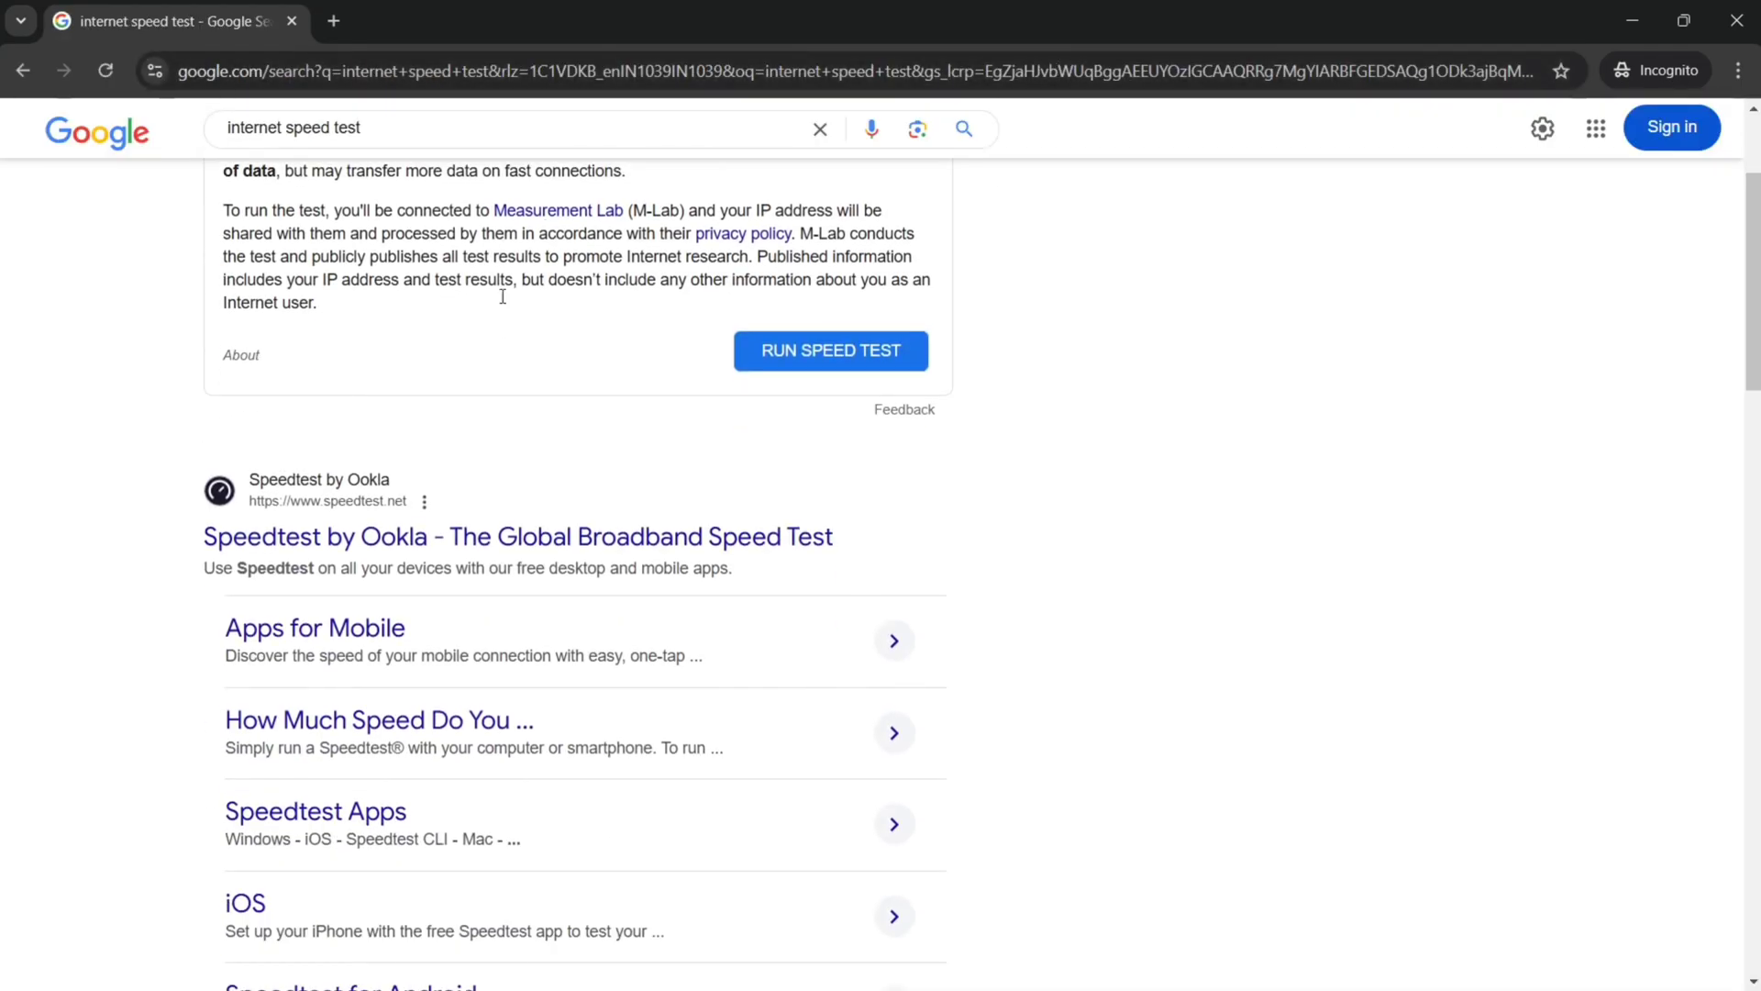
left_click(490, 532)
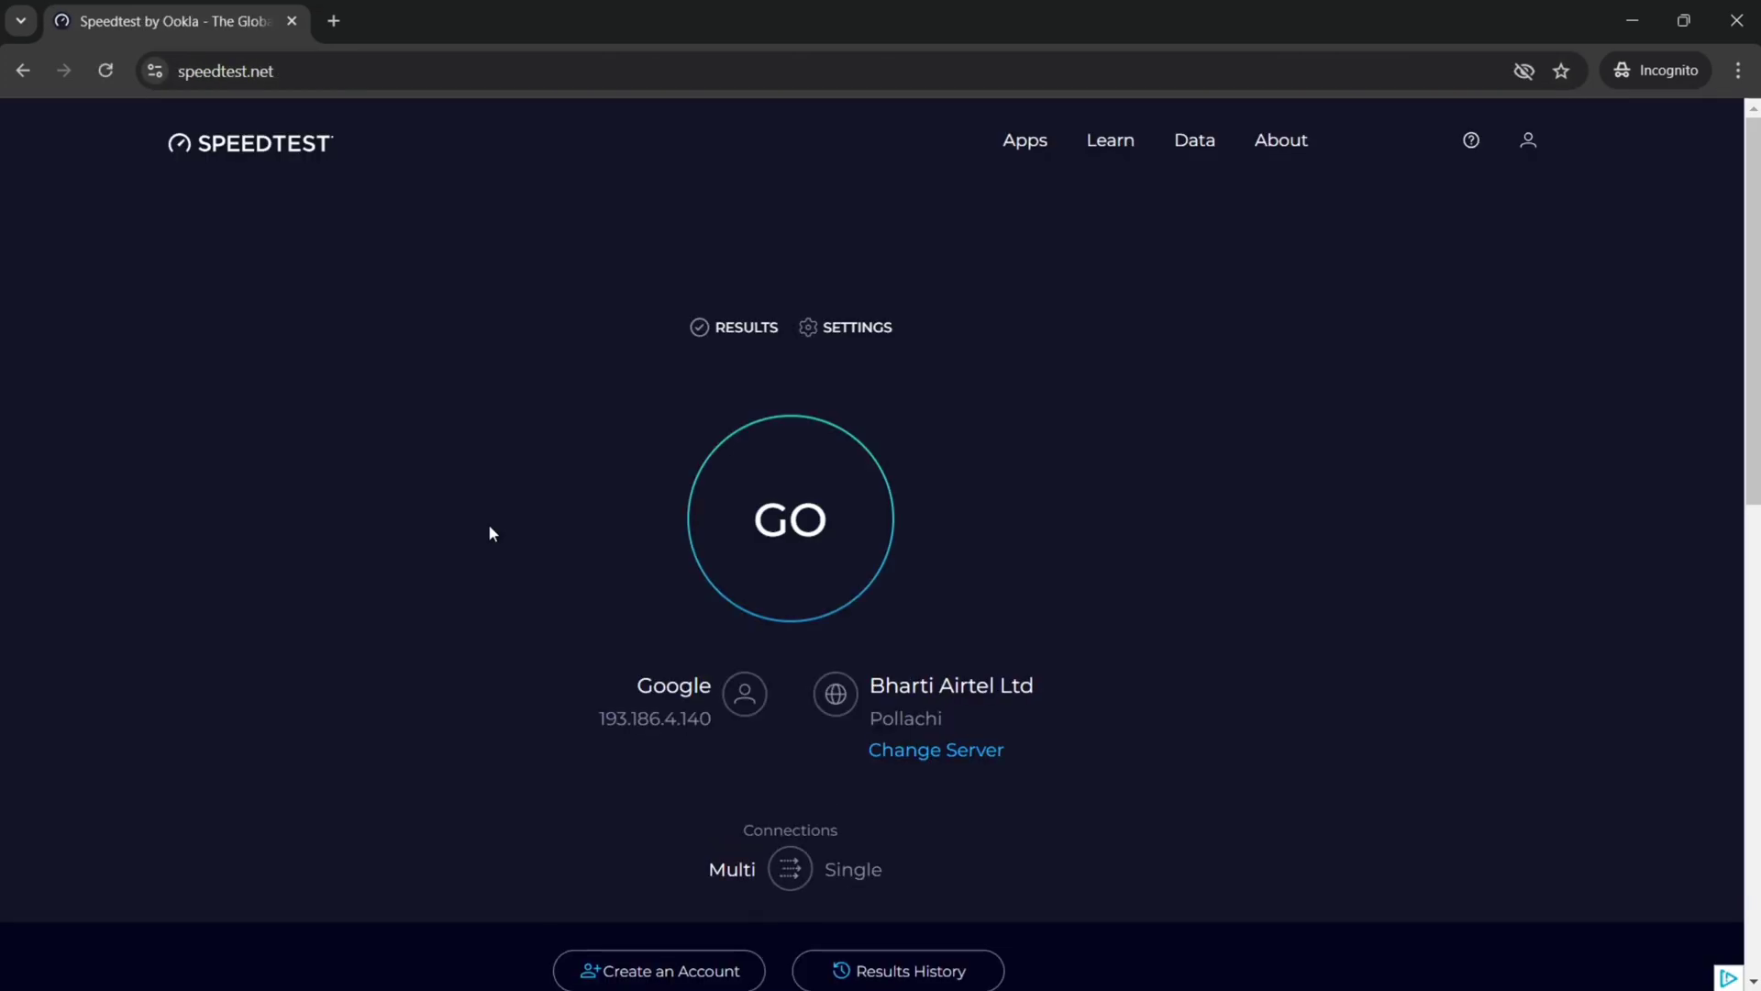
Step: Start the Speedtest by Ookla test with the GO button
scroll(677, 451, "down", 4)
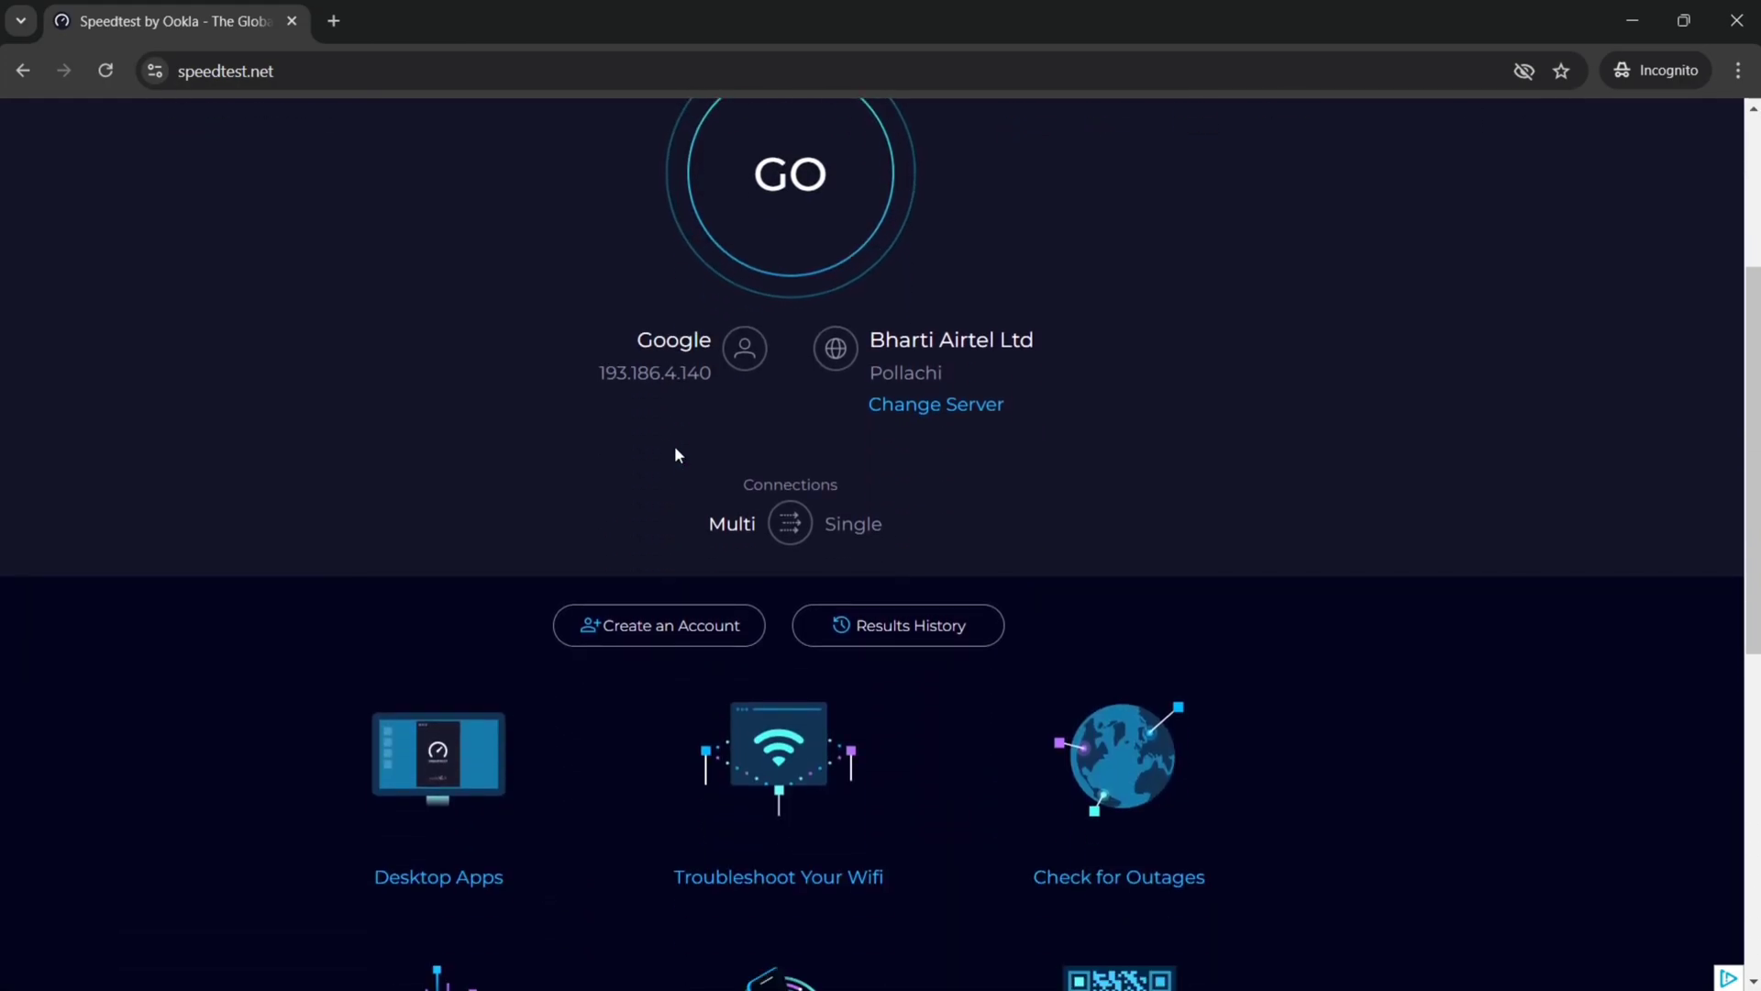
scroll(676, 452, "down", 3)
scroll(676, 453, "down", 4)
scroll(676, 453, "up", 5)
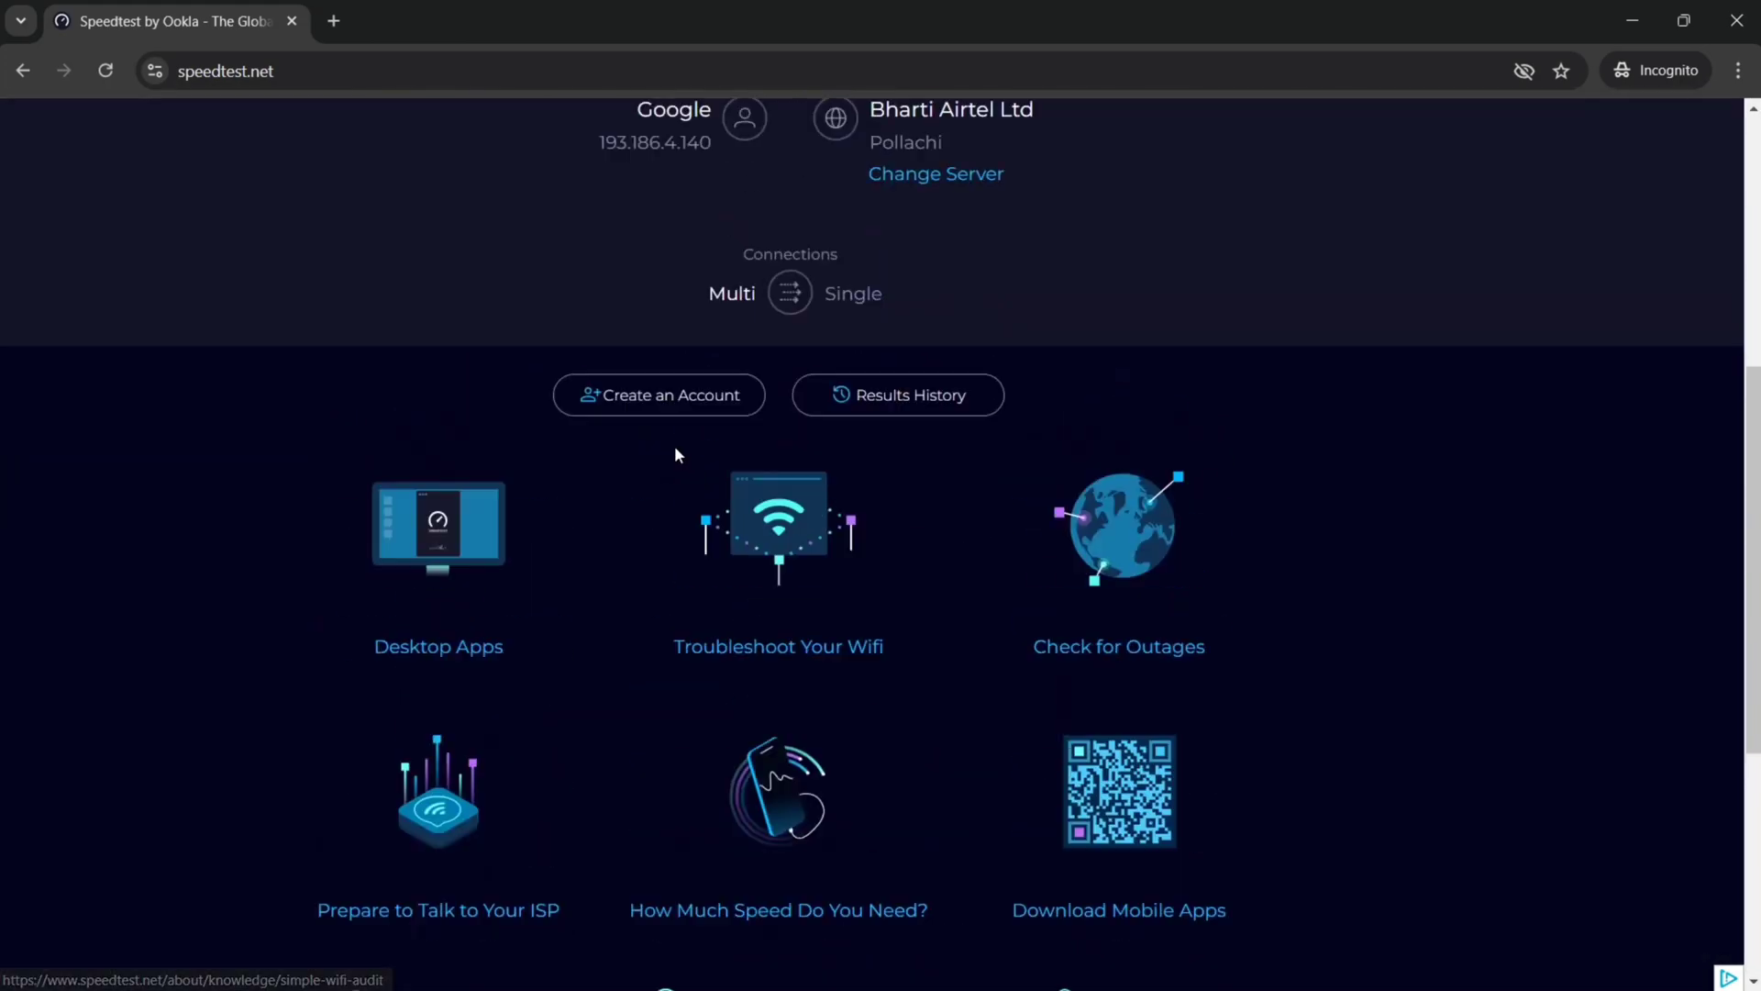
scroll(676, 452, "up", 6)
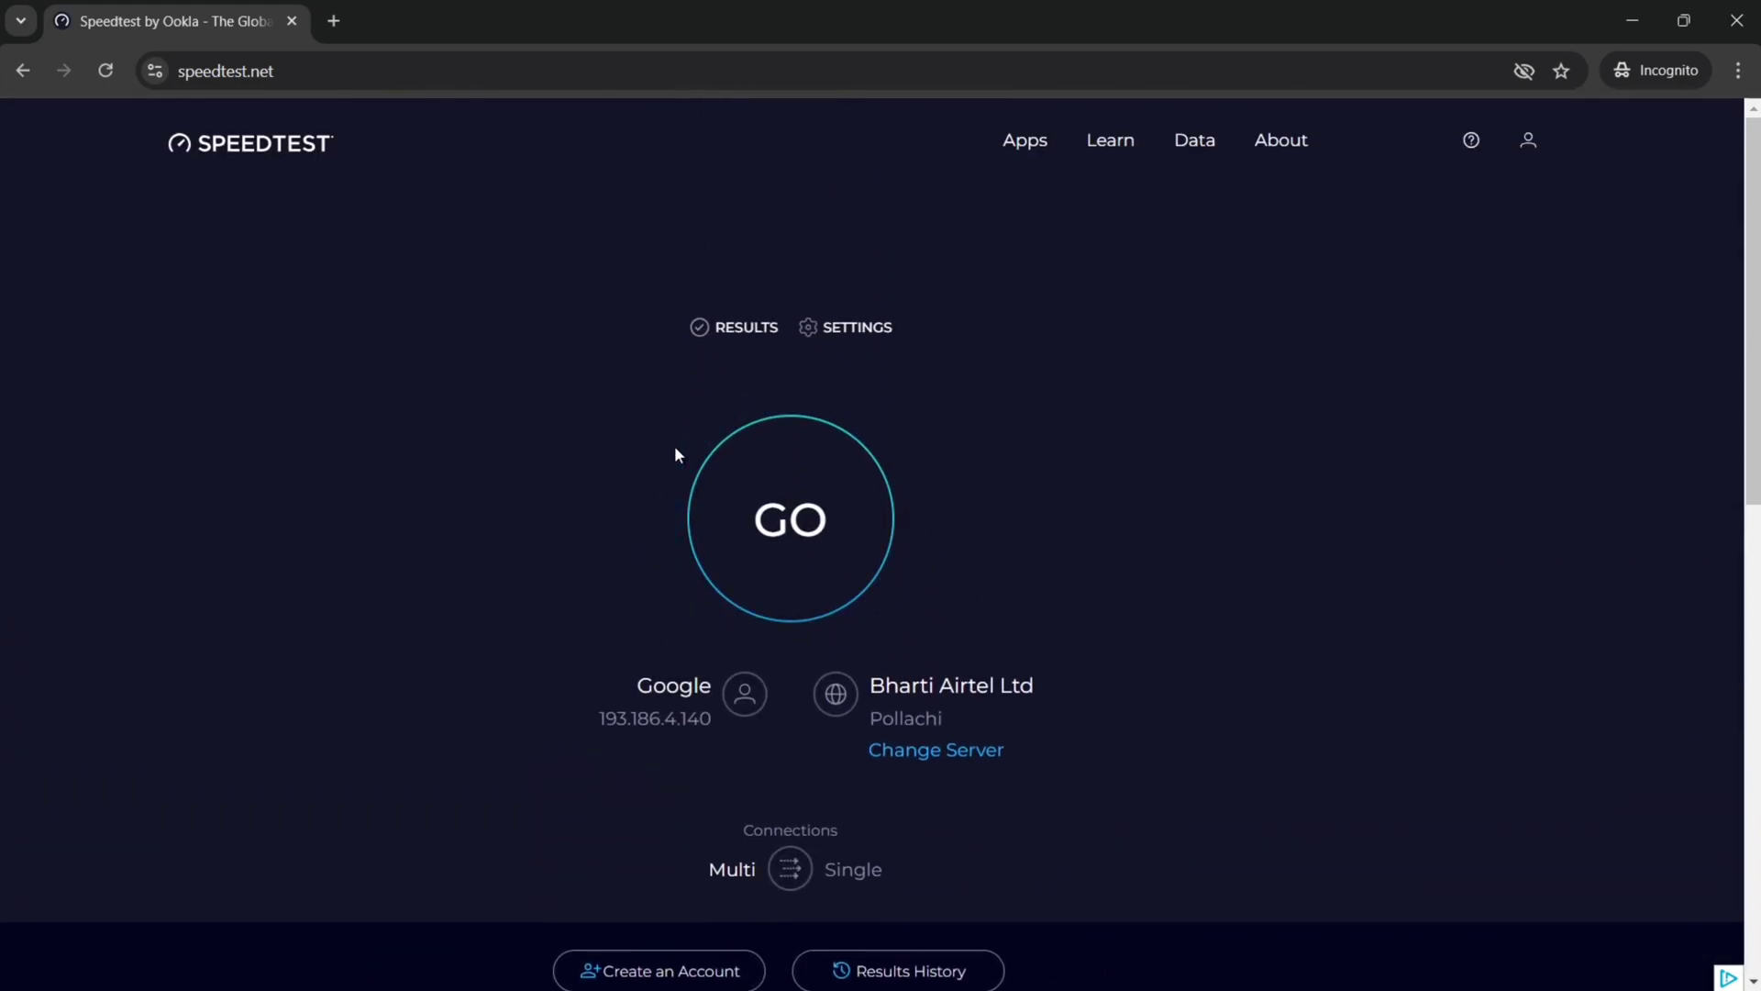
left_click(825, 517)
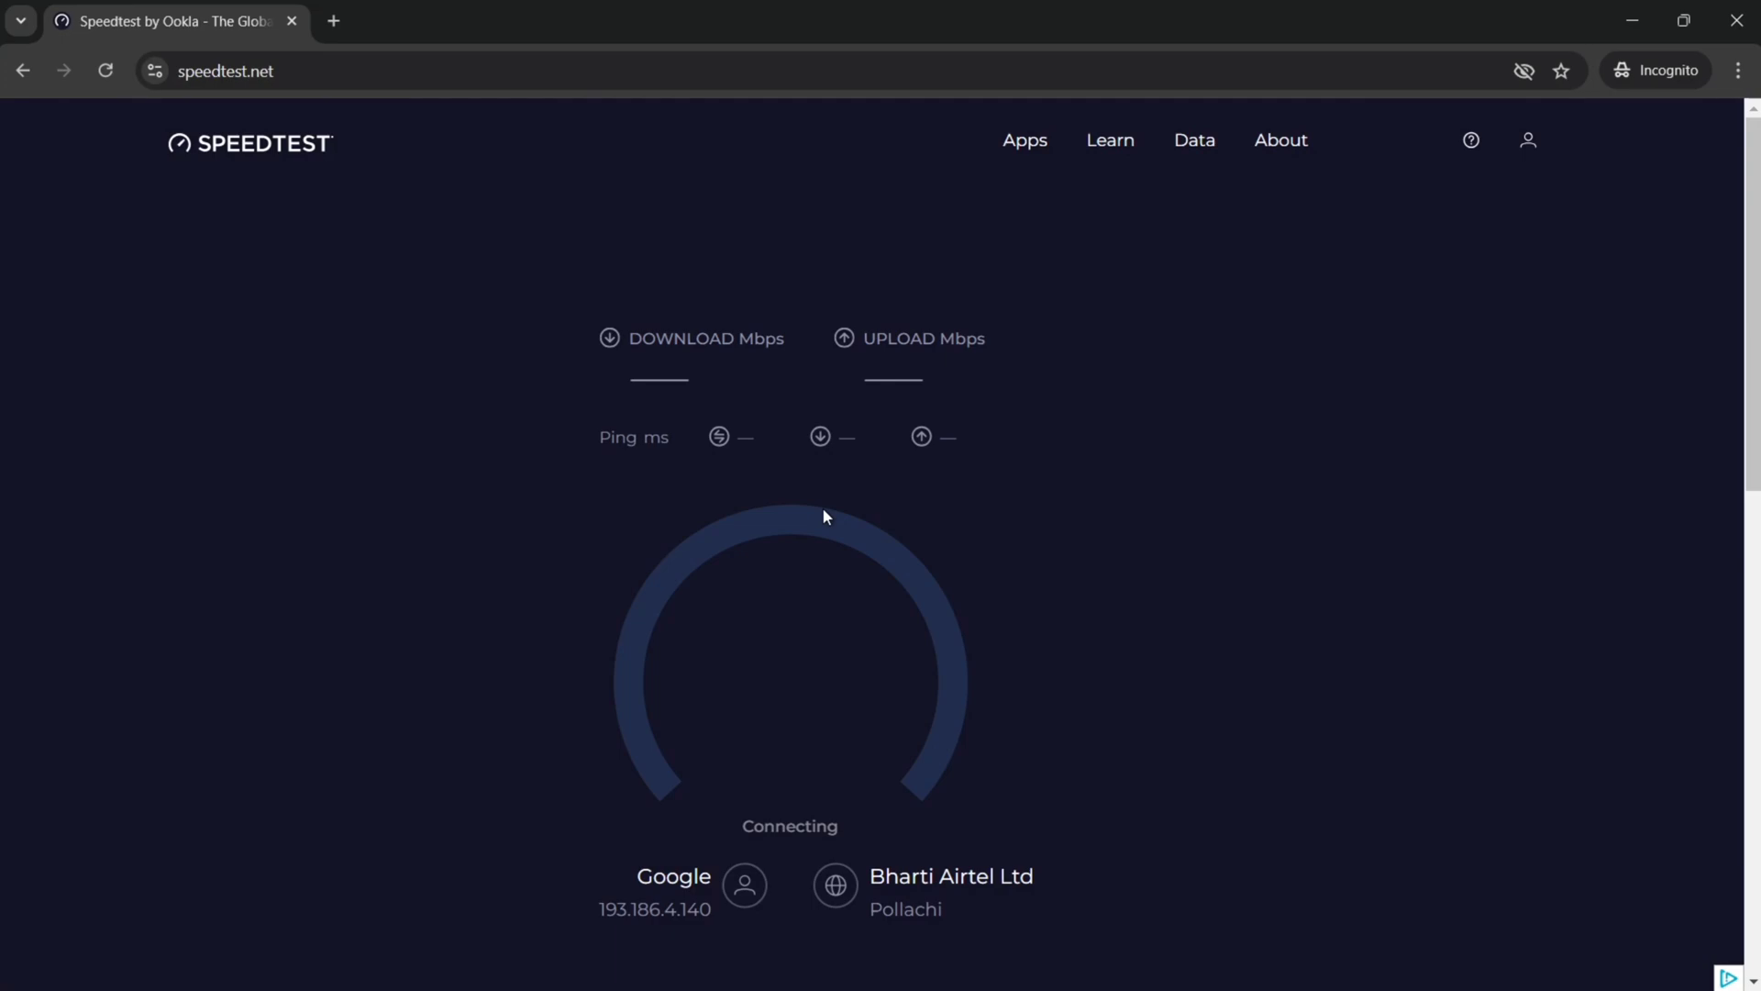
Step: Dismiss the location request and wait for 48.95 Mbps down, 49.23 Mbps up, 10 ms ping
scroll(822, 506, "down", 3)
scroll(826, 513, "up", 3)
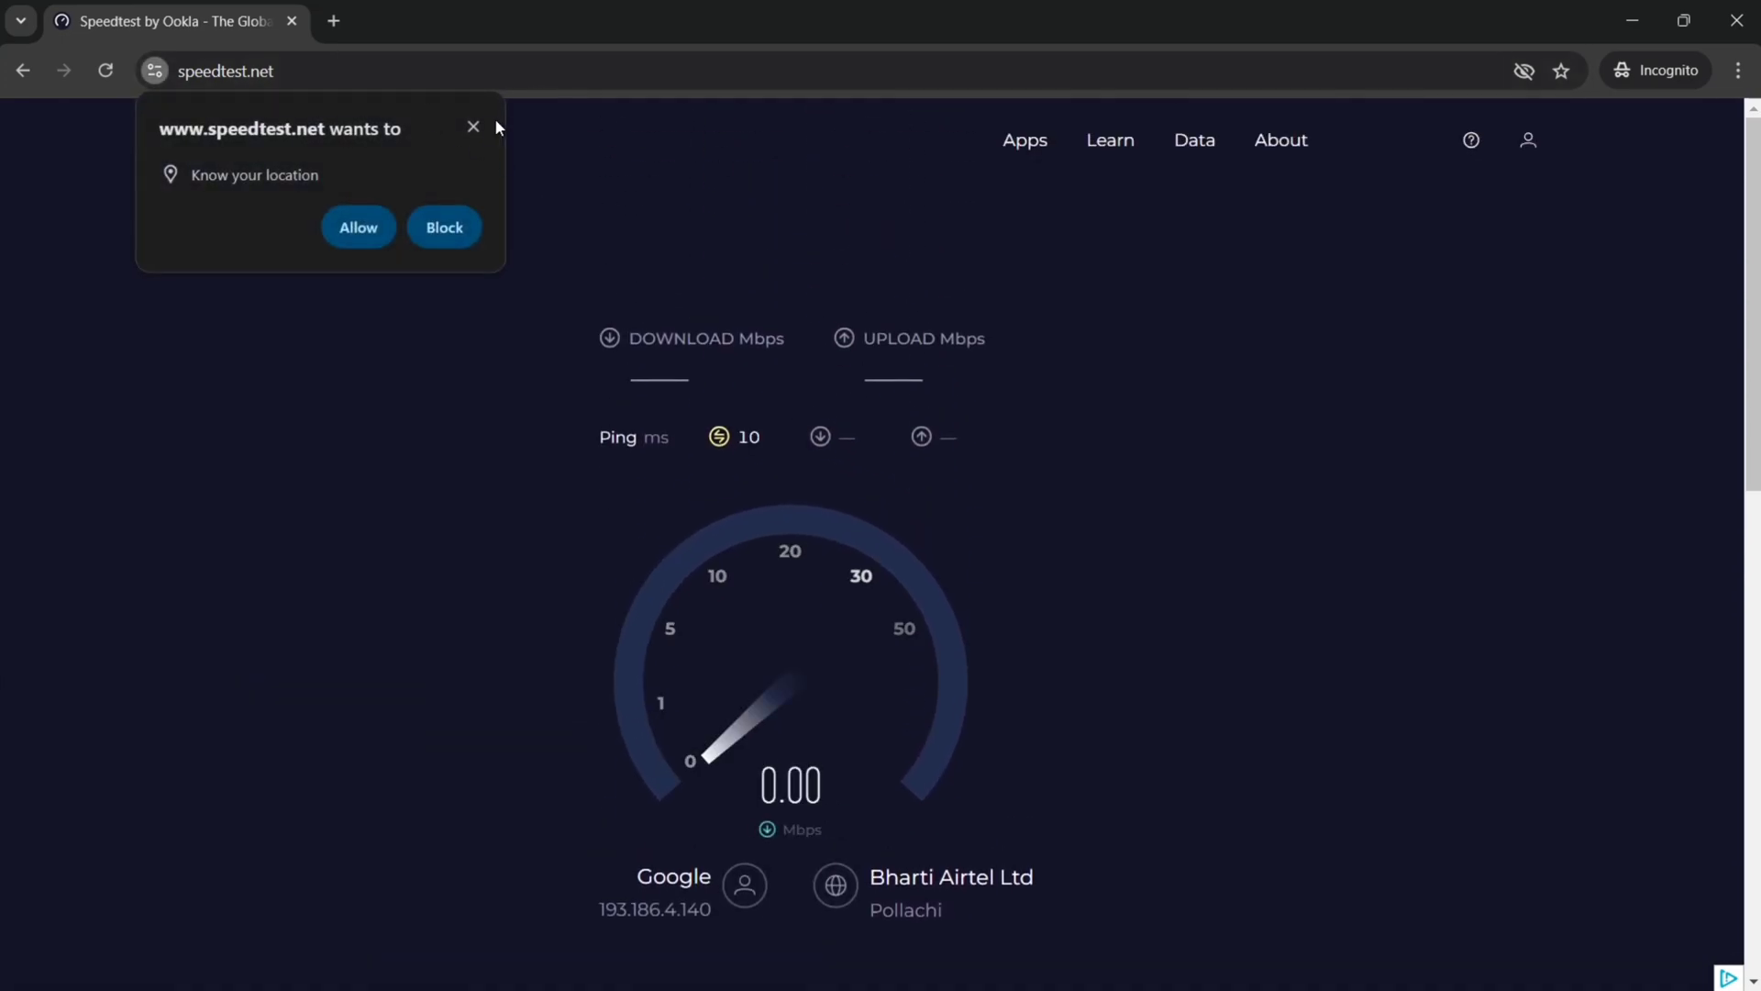
left_click(473, 126)
scroll(889, 495, "down", 2)
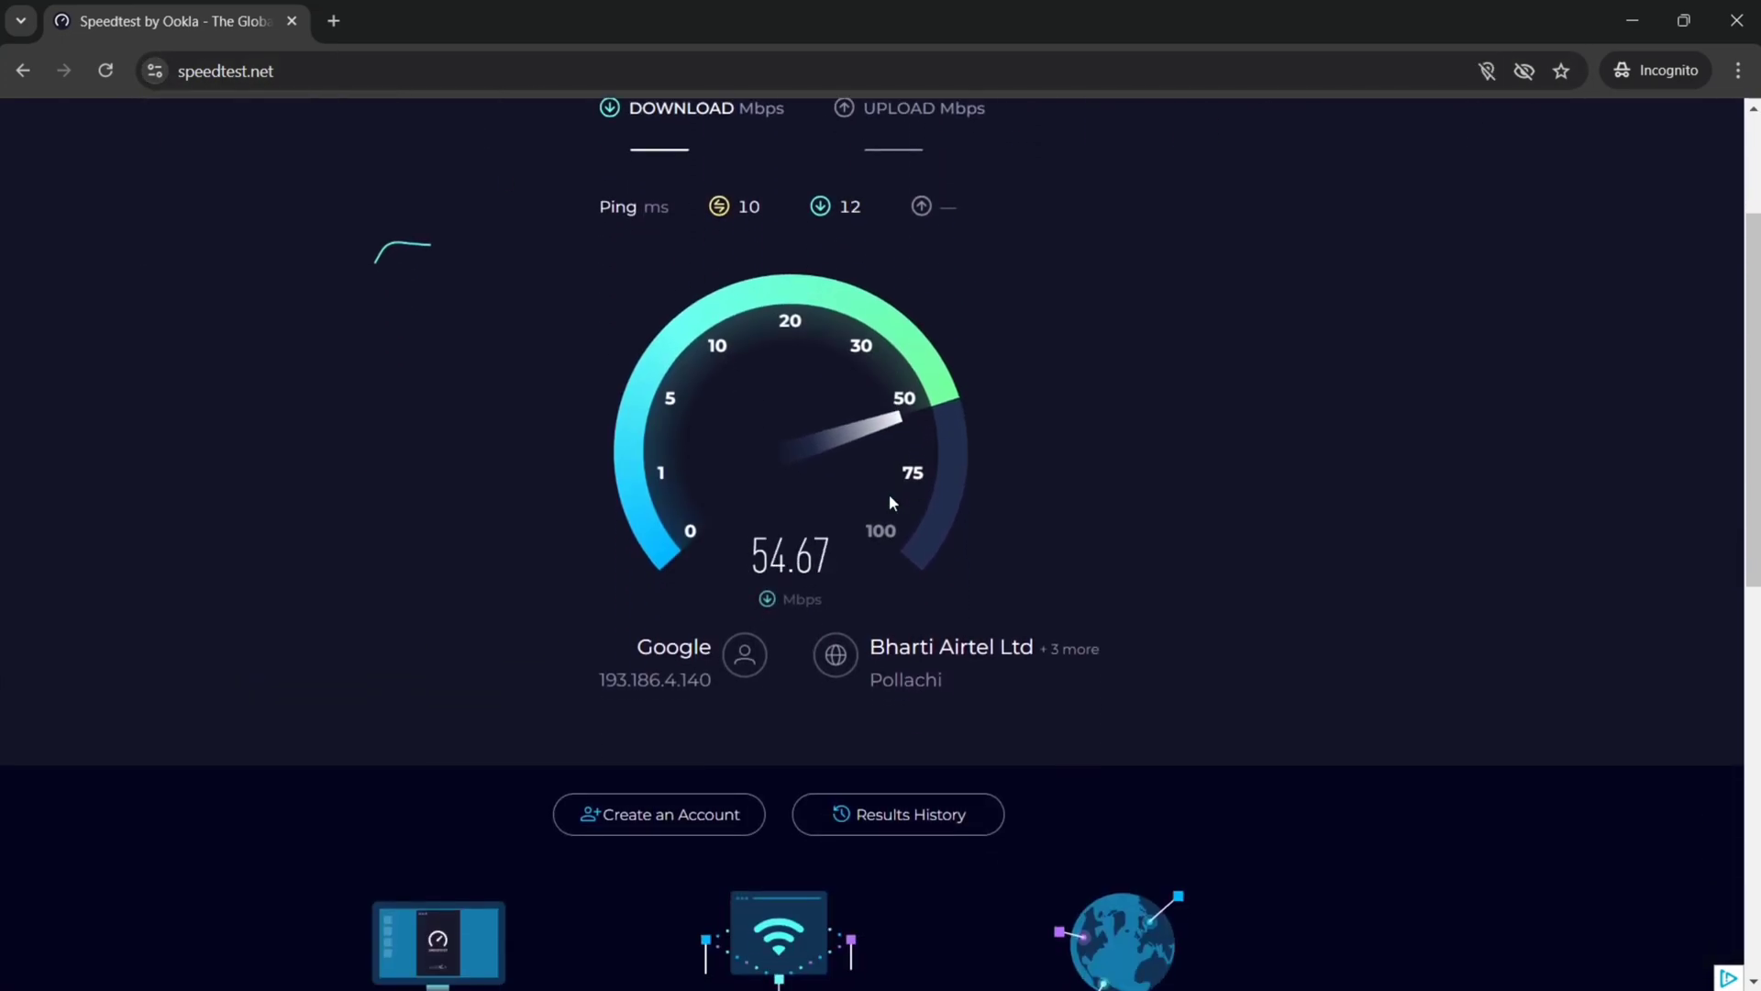
scroll(889, 503, "up", 2)
scroll(889, 503, "down", 2)
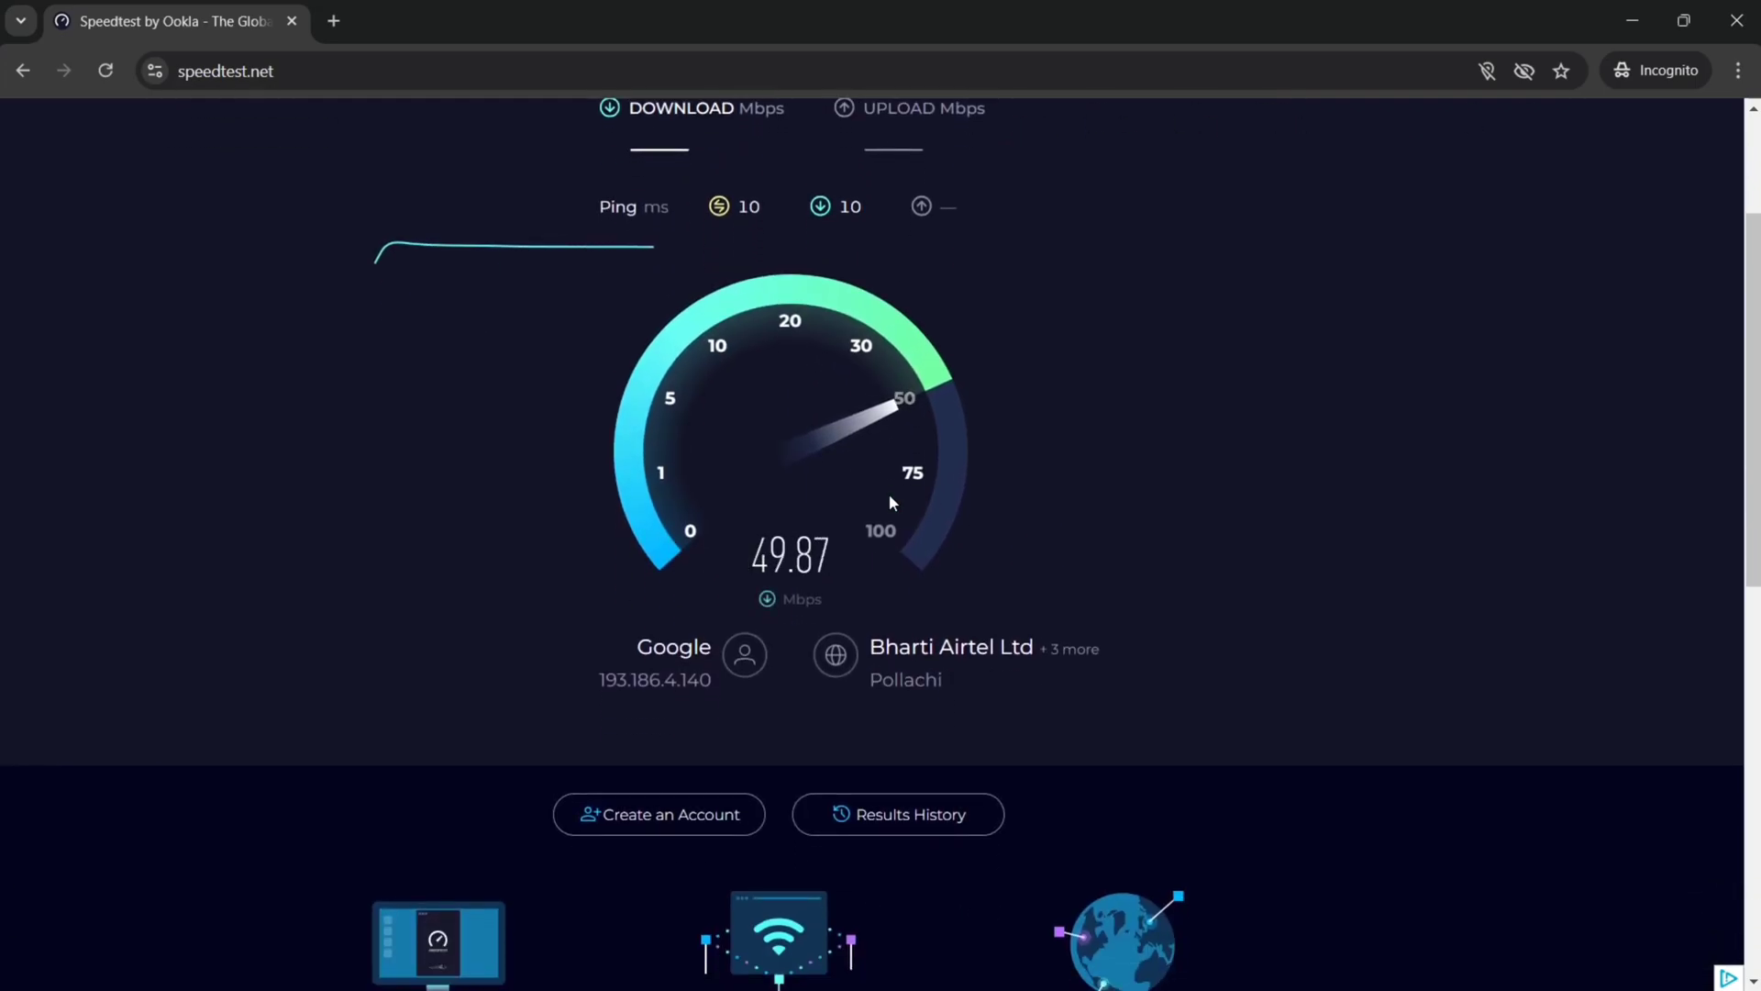
scroll(889, 502, "up", 2)
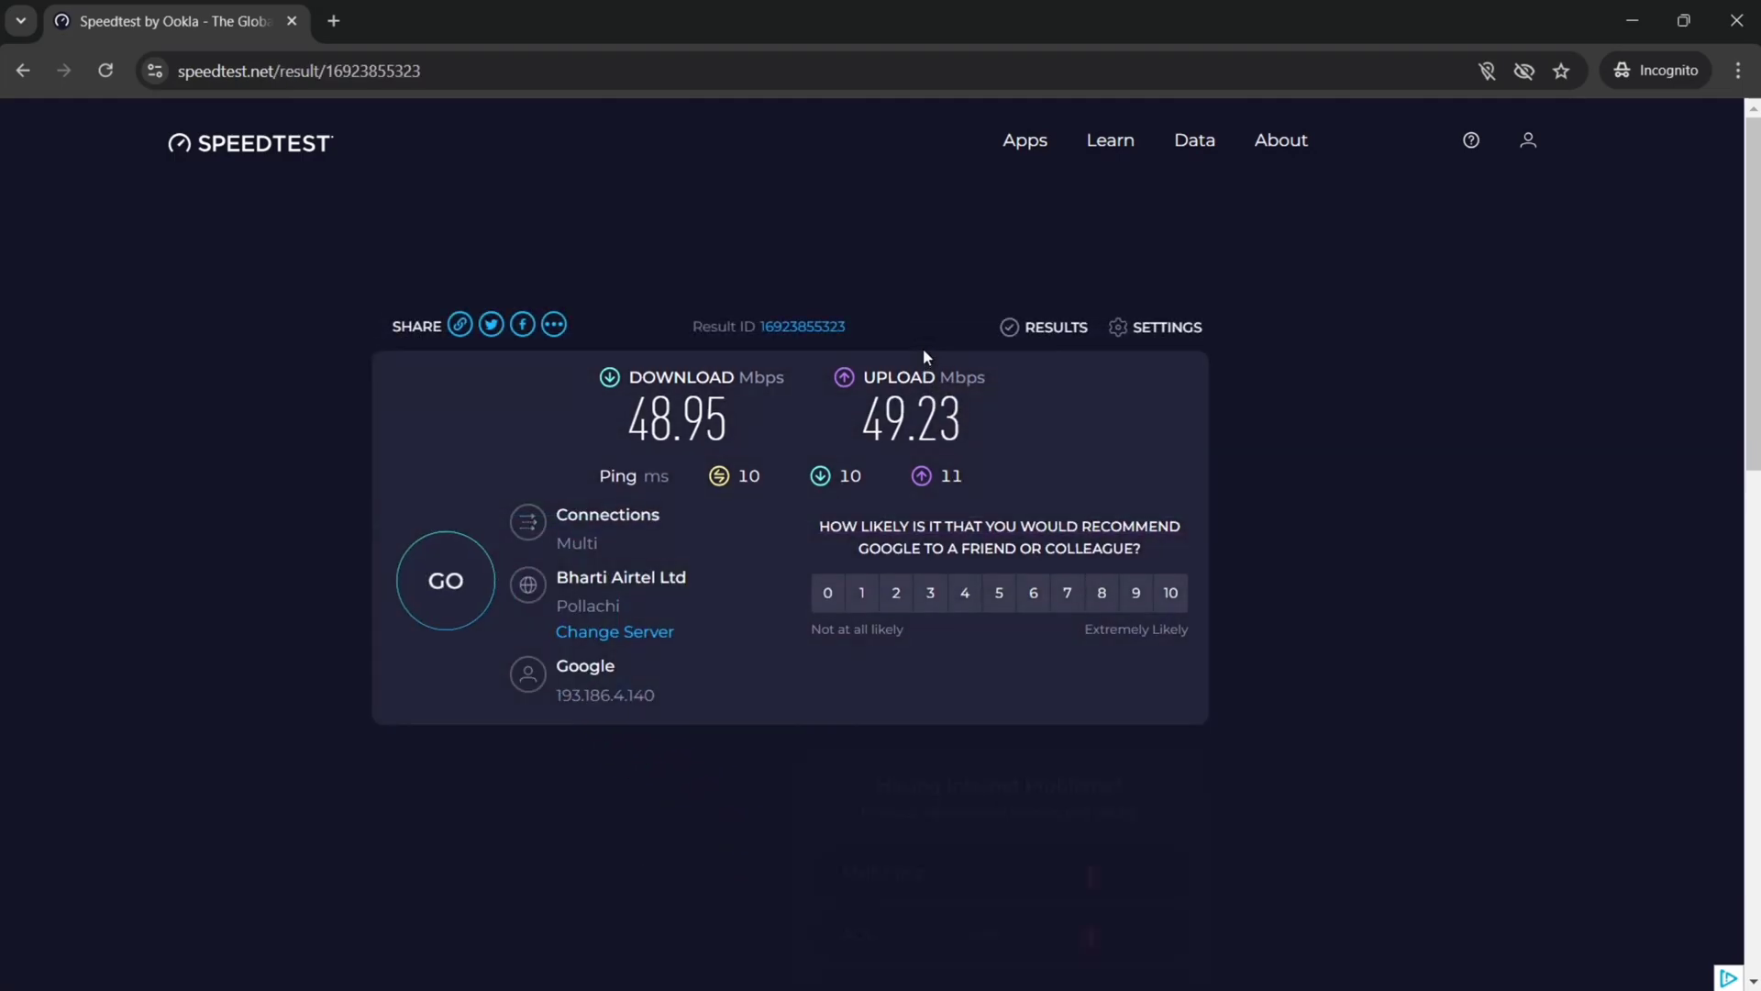
scroll(923, 348, "down", 1)
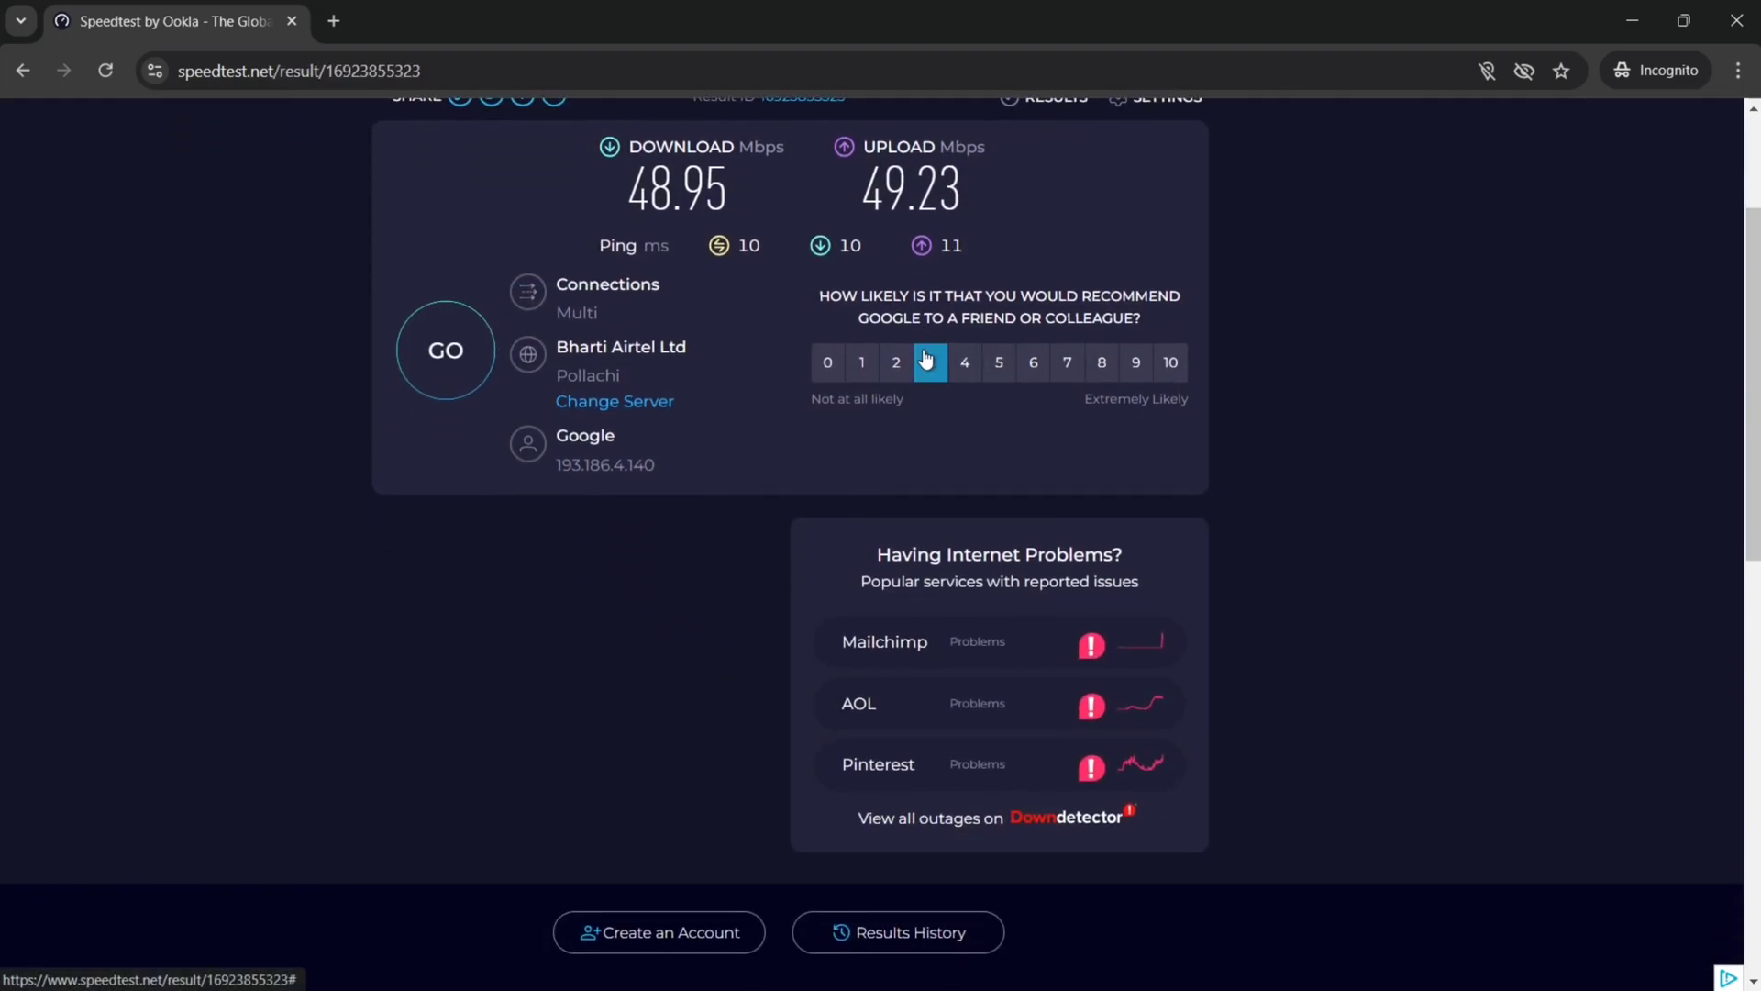
scroll(925, 360, "up", 1)
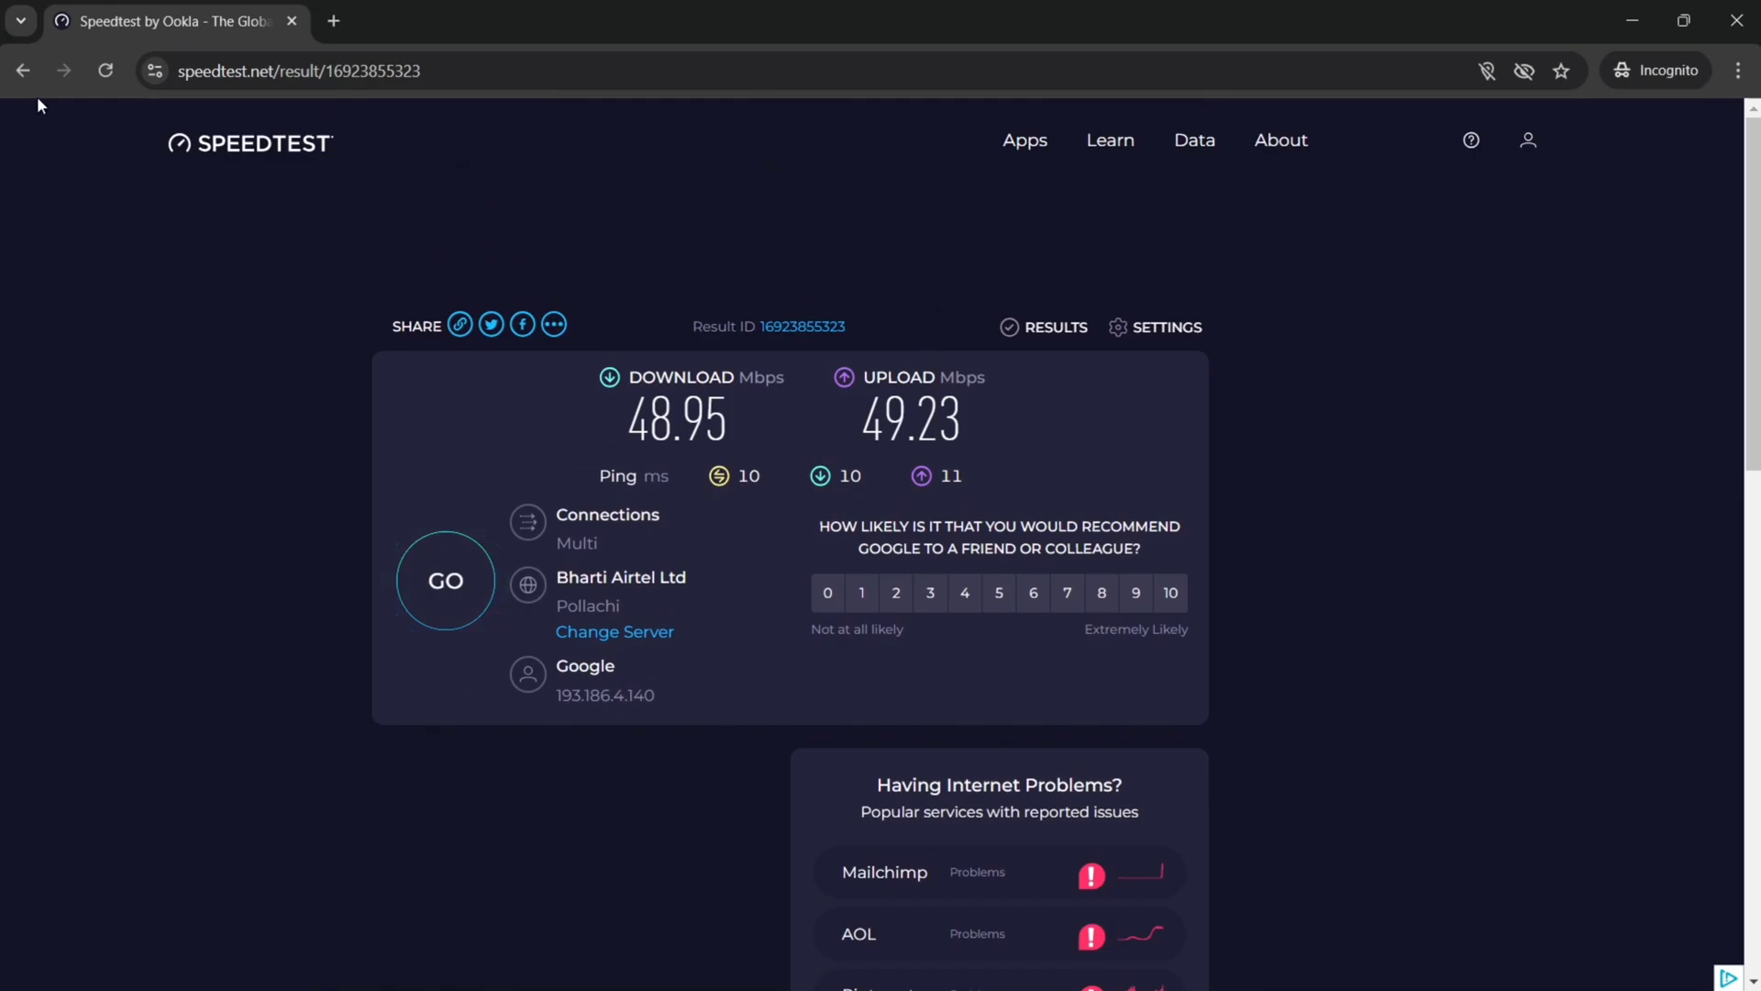
Step: Go back to the Google results and search for 'tamil lyric' instead
left_click(30, 72)
left_click(23, 70)
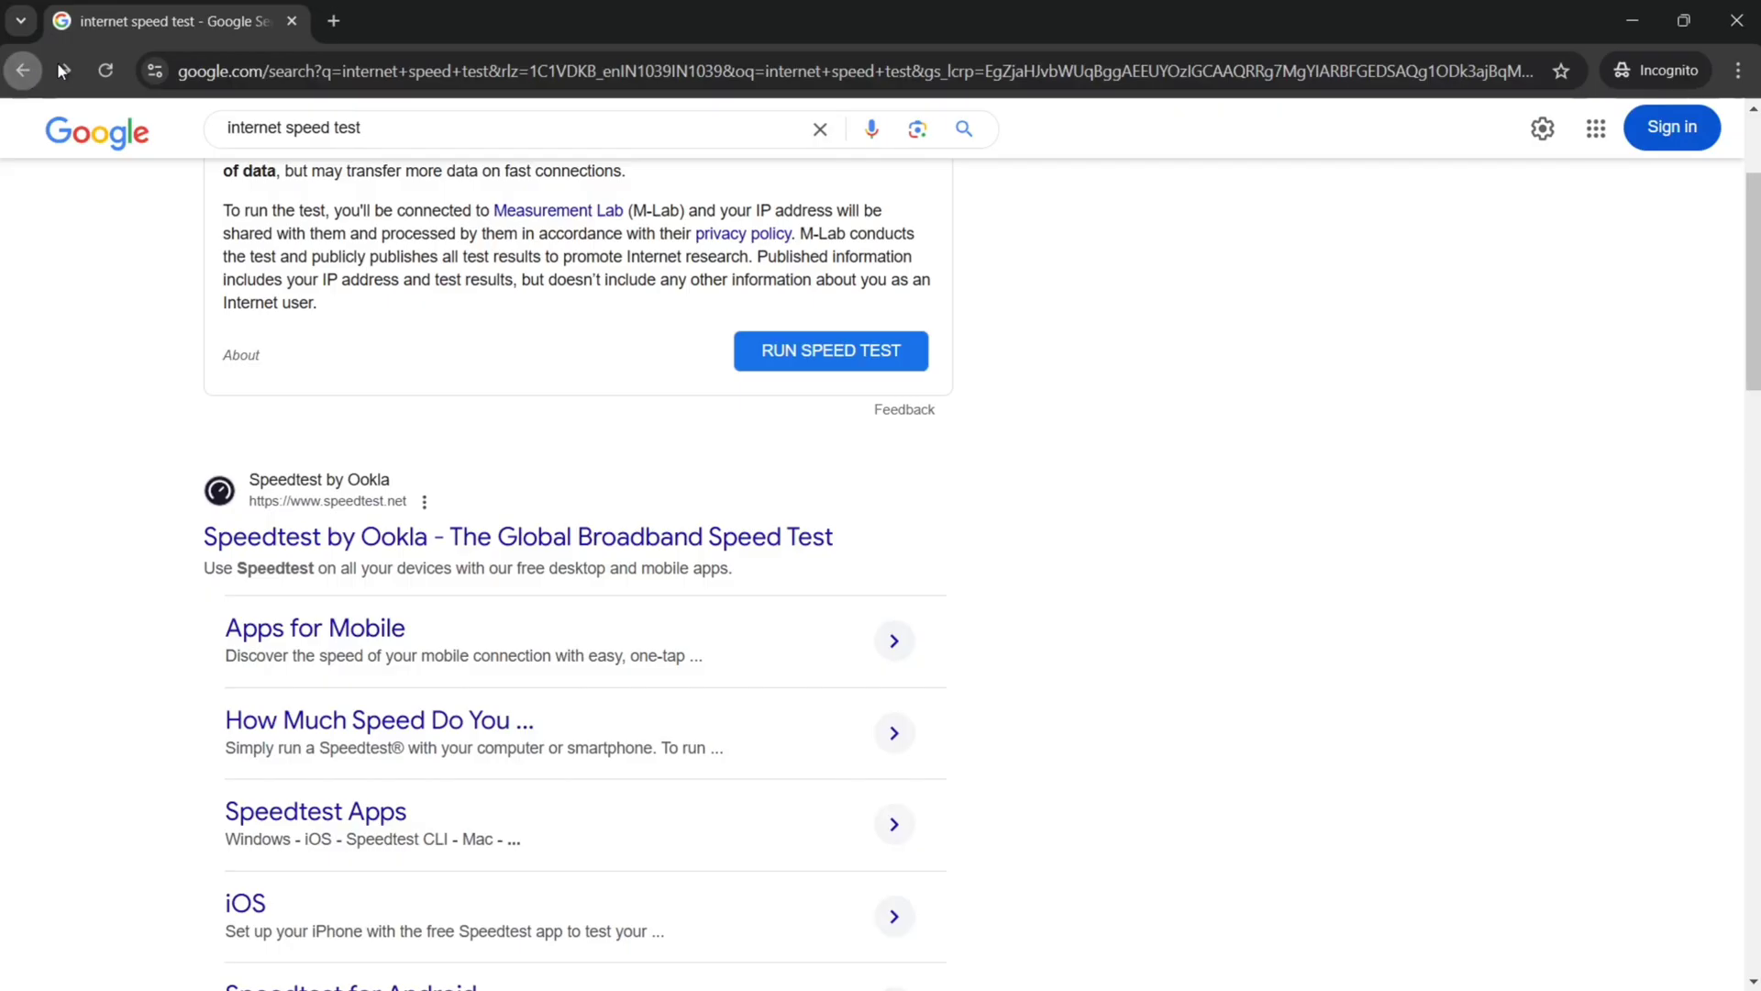
left_click(815, 131)
type("tamil ")
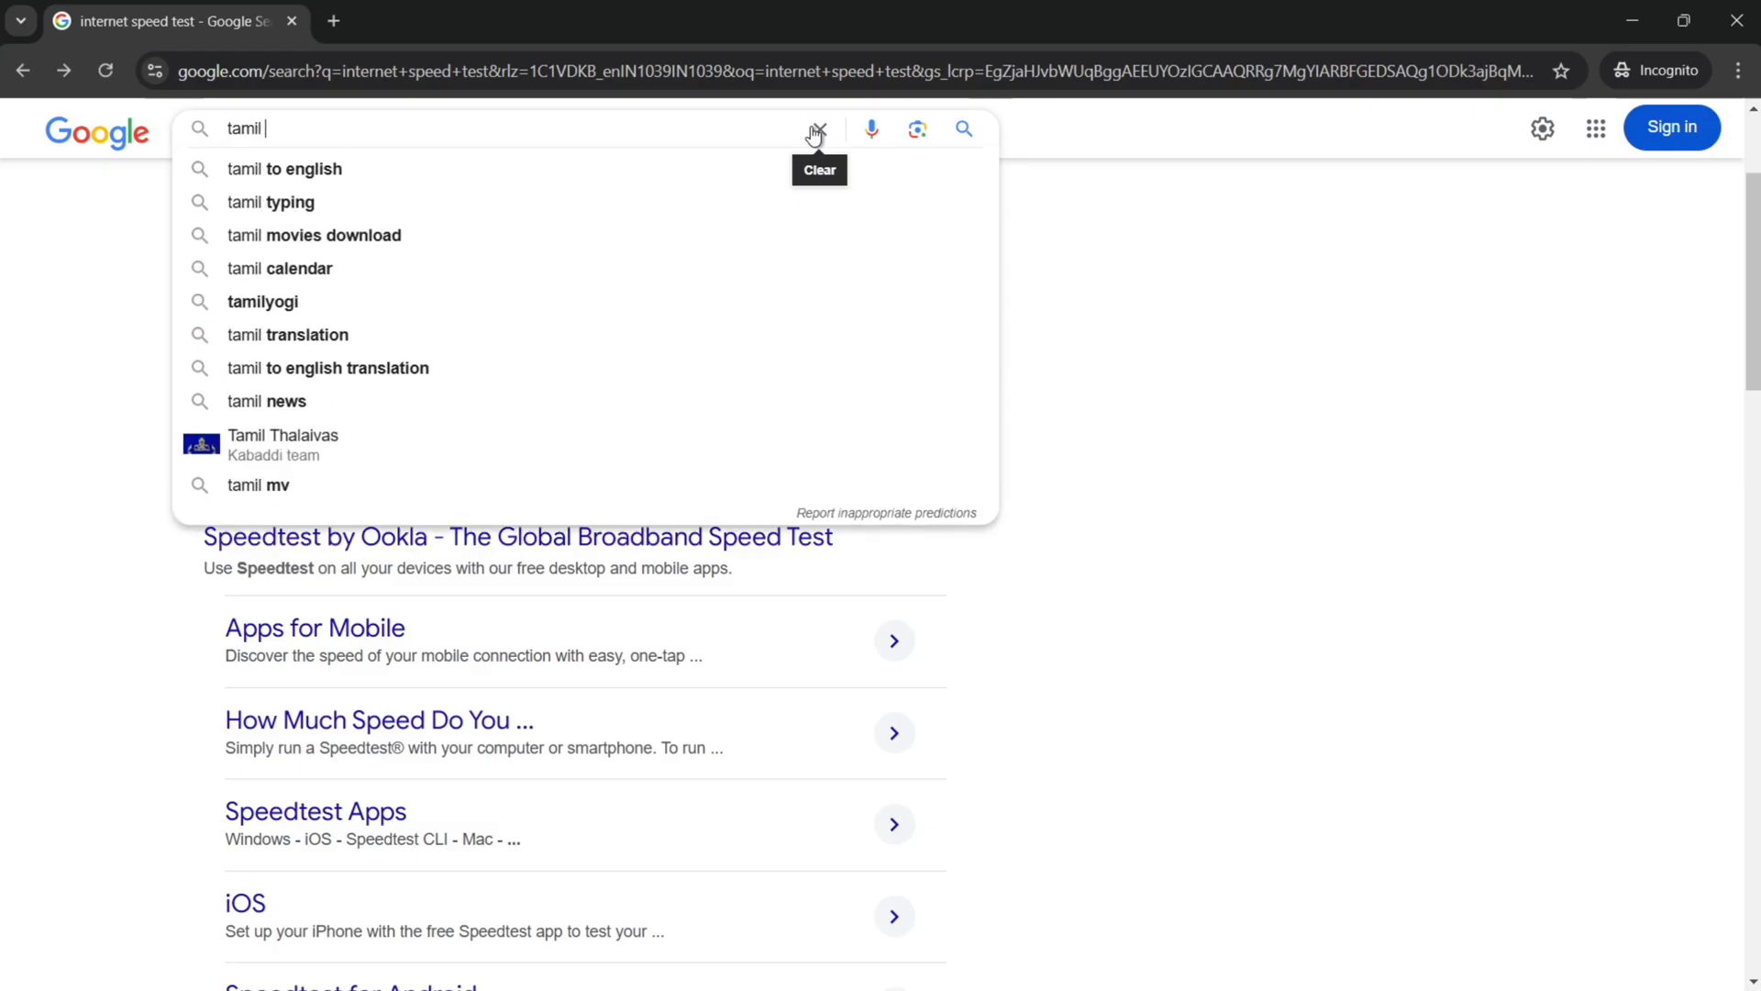
type("lyric")
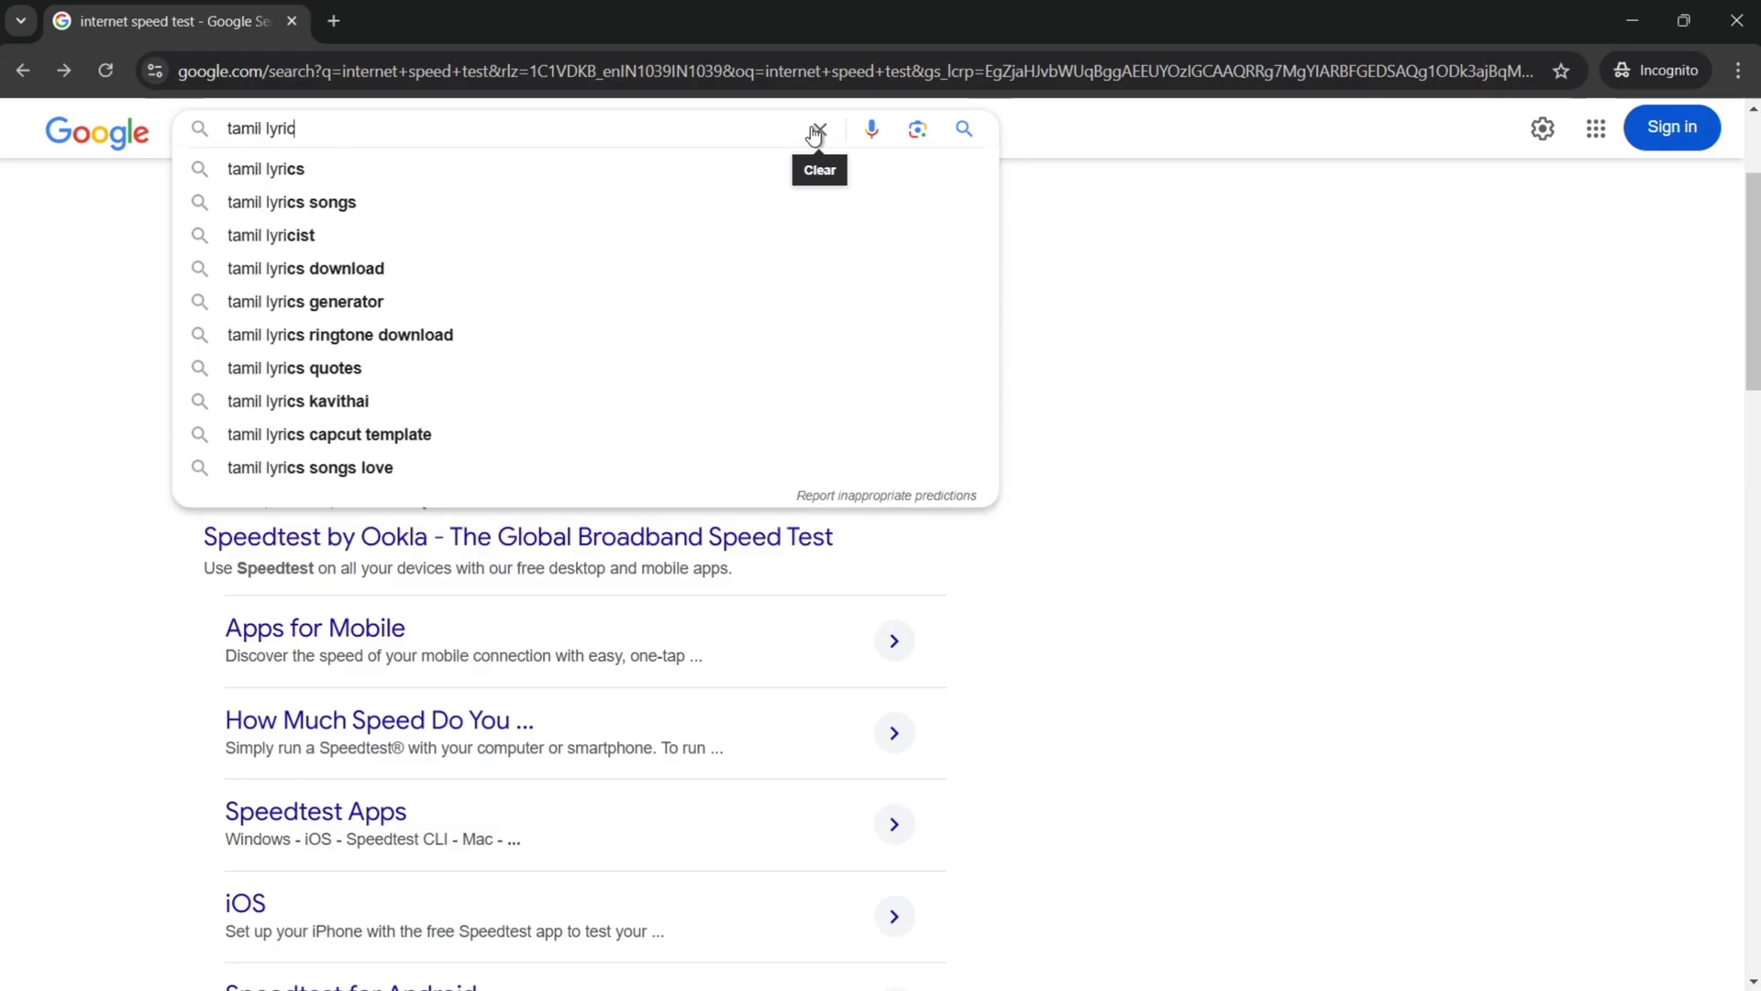
left_click(525, 182)
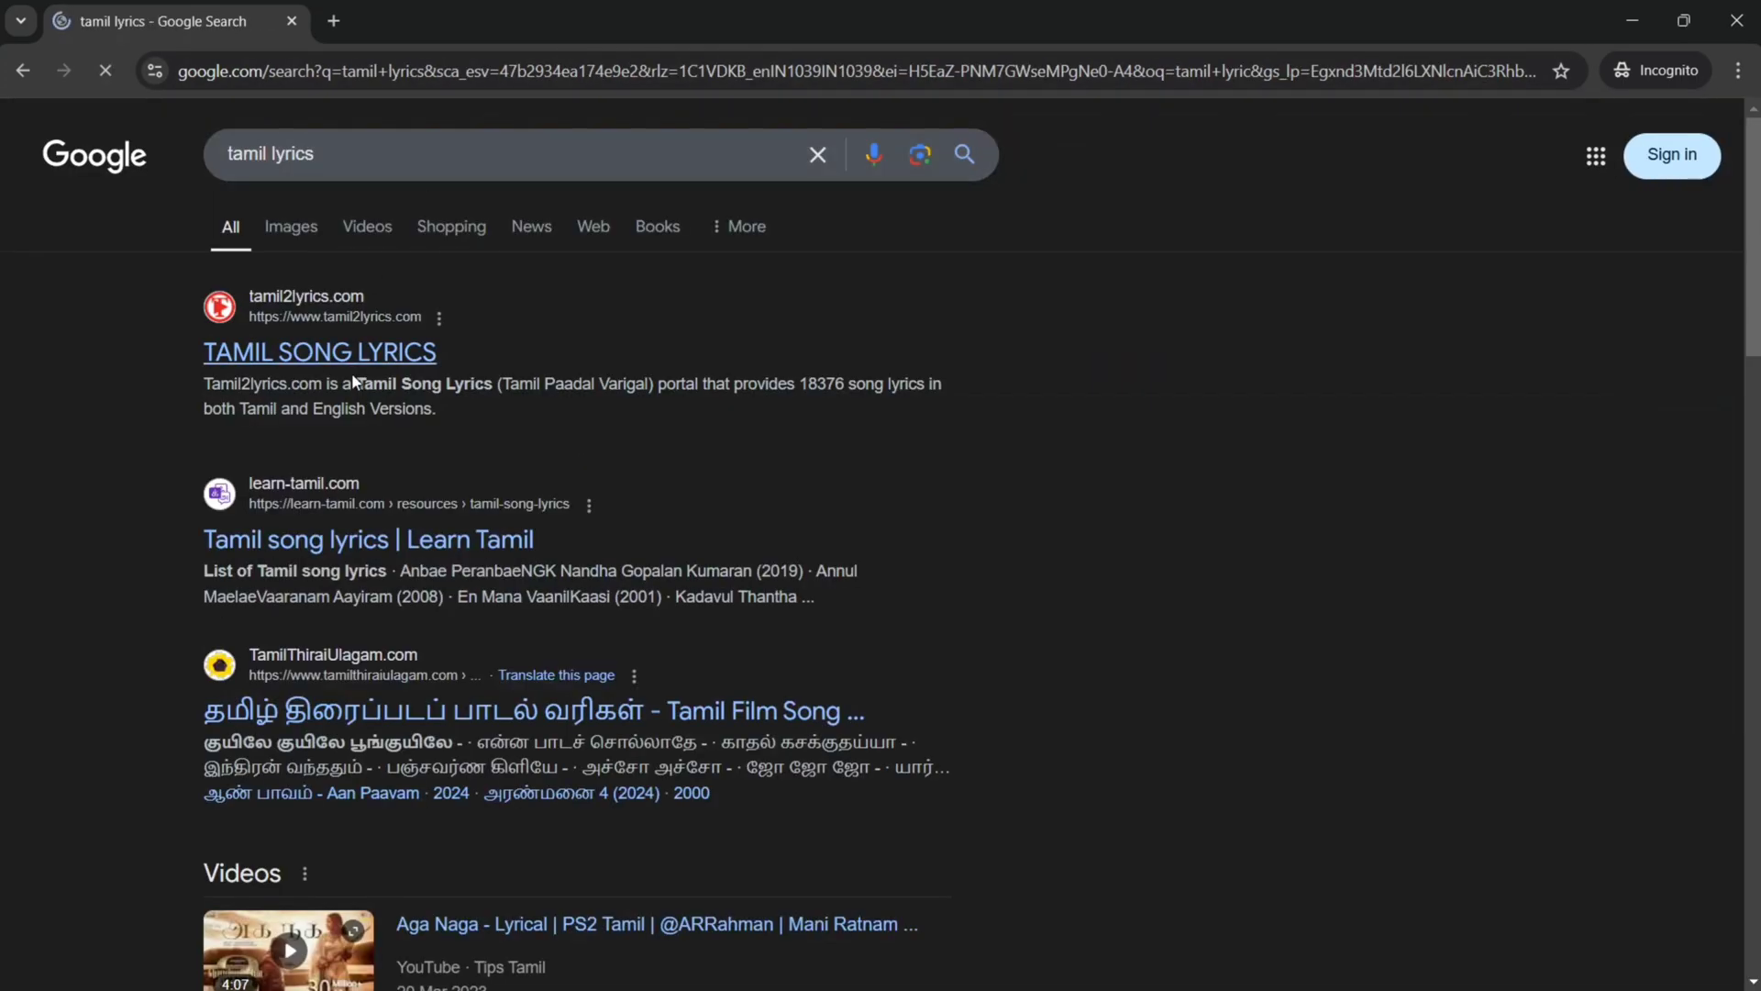
Step: Browse the TAMIL SONG LYRICS result page, then return to the results
left_click(408, 360)
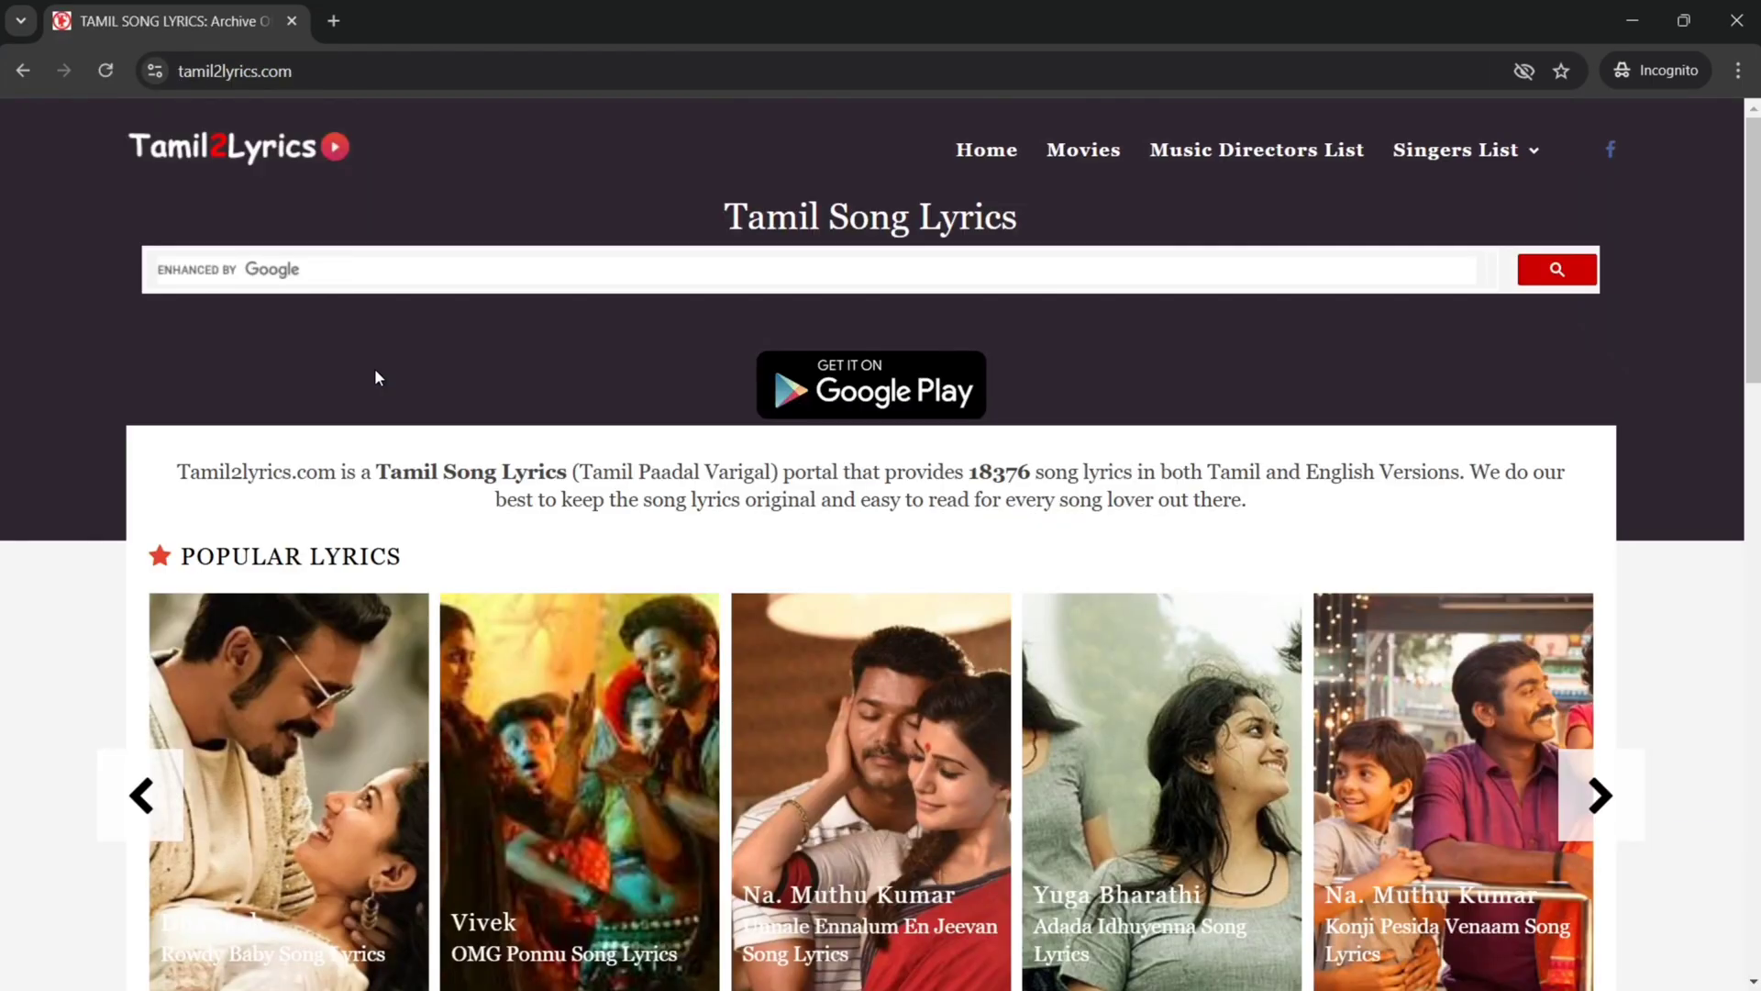
scroll(691, 414, "down", 7)
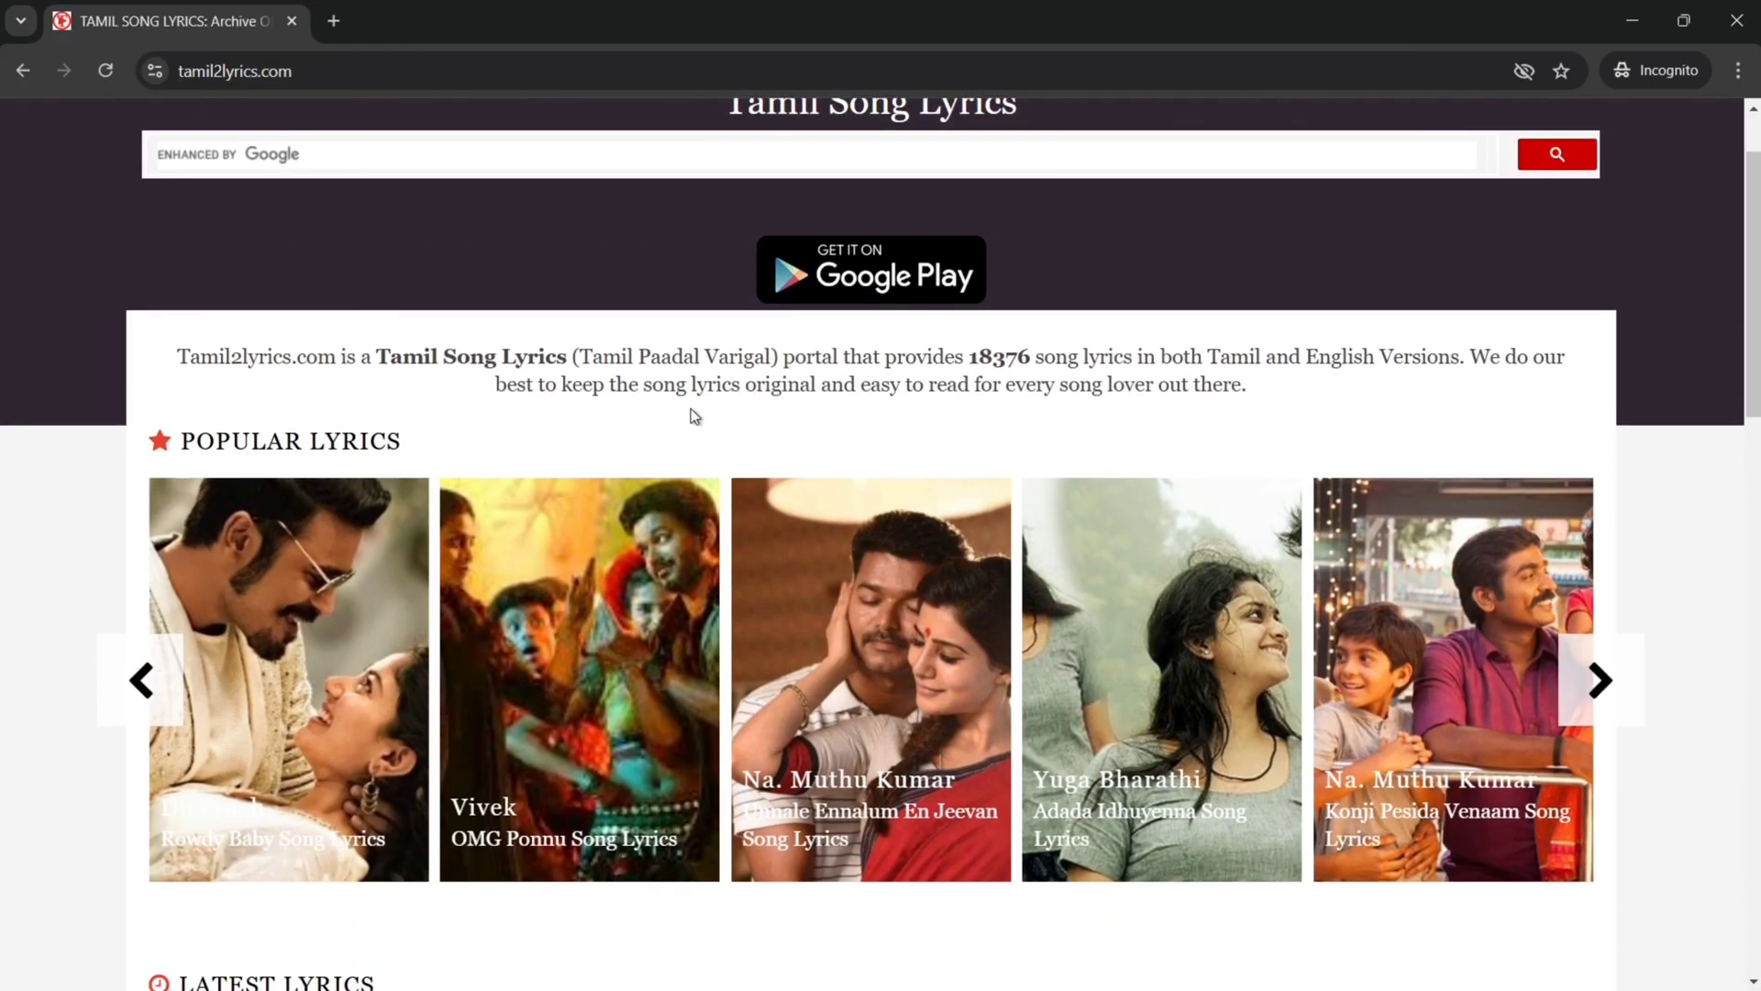
scroll(692, 417, "down", 5)
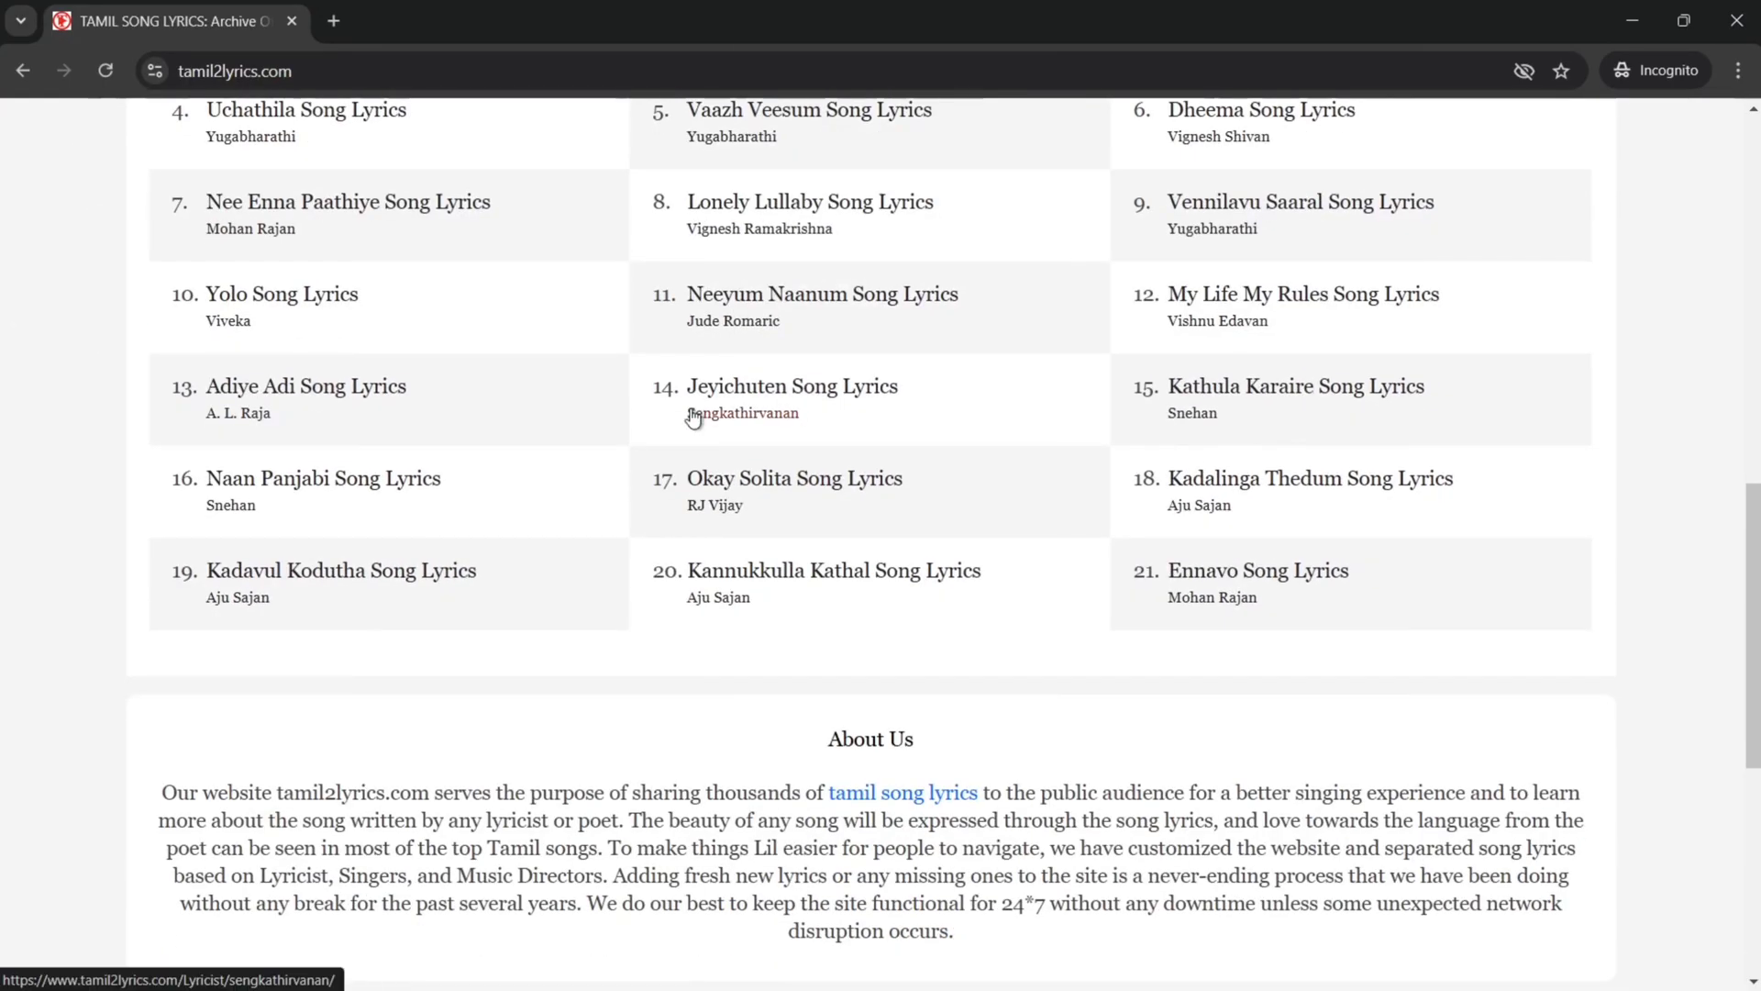
scroll(692, 413, "down", 7)
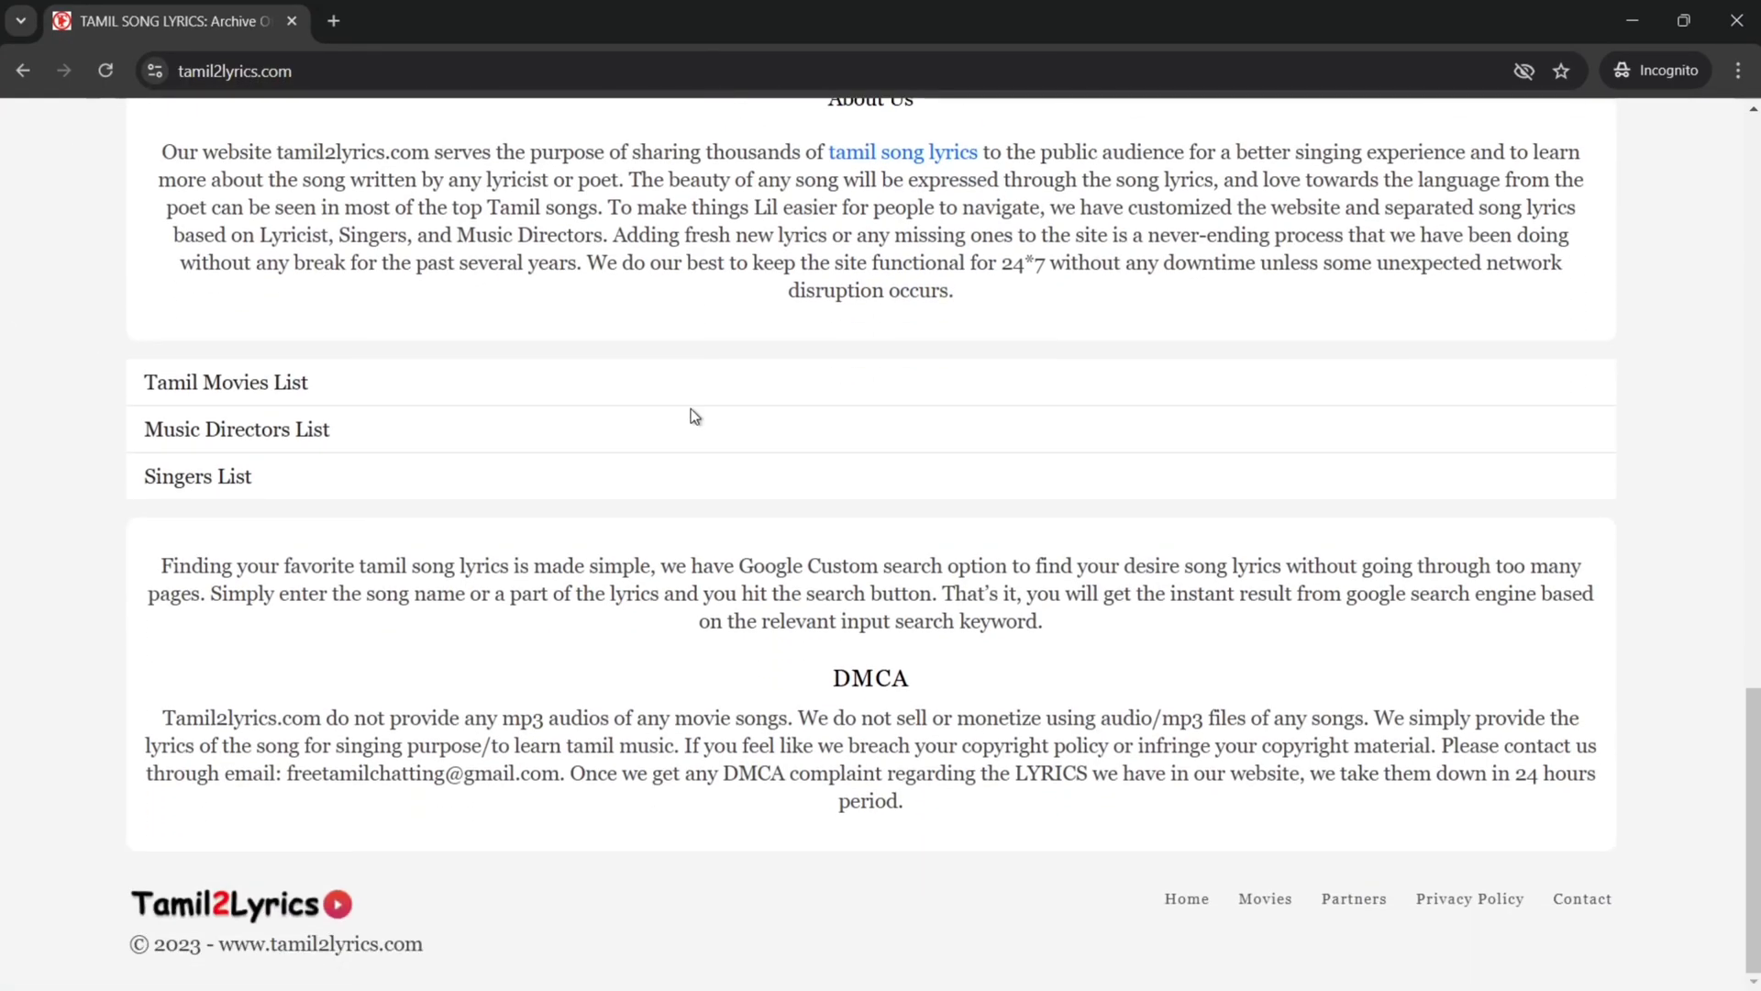
scroll(692, 409, "up", 15)
scroll(690, 415, "up", 5)
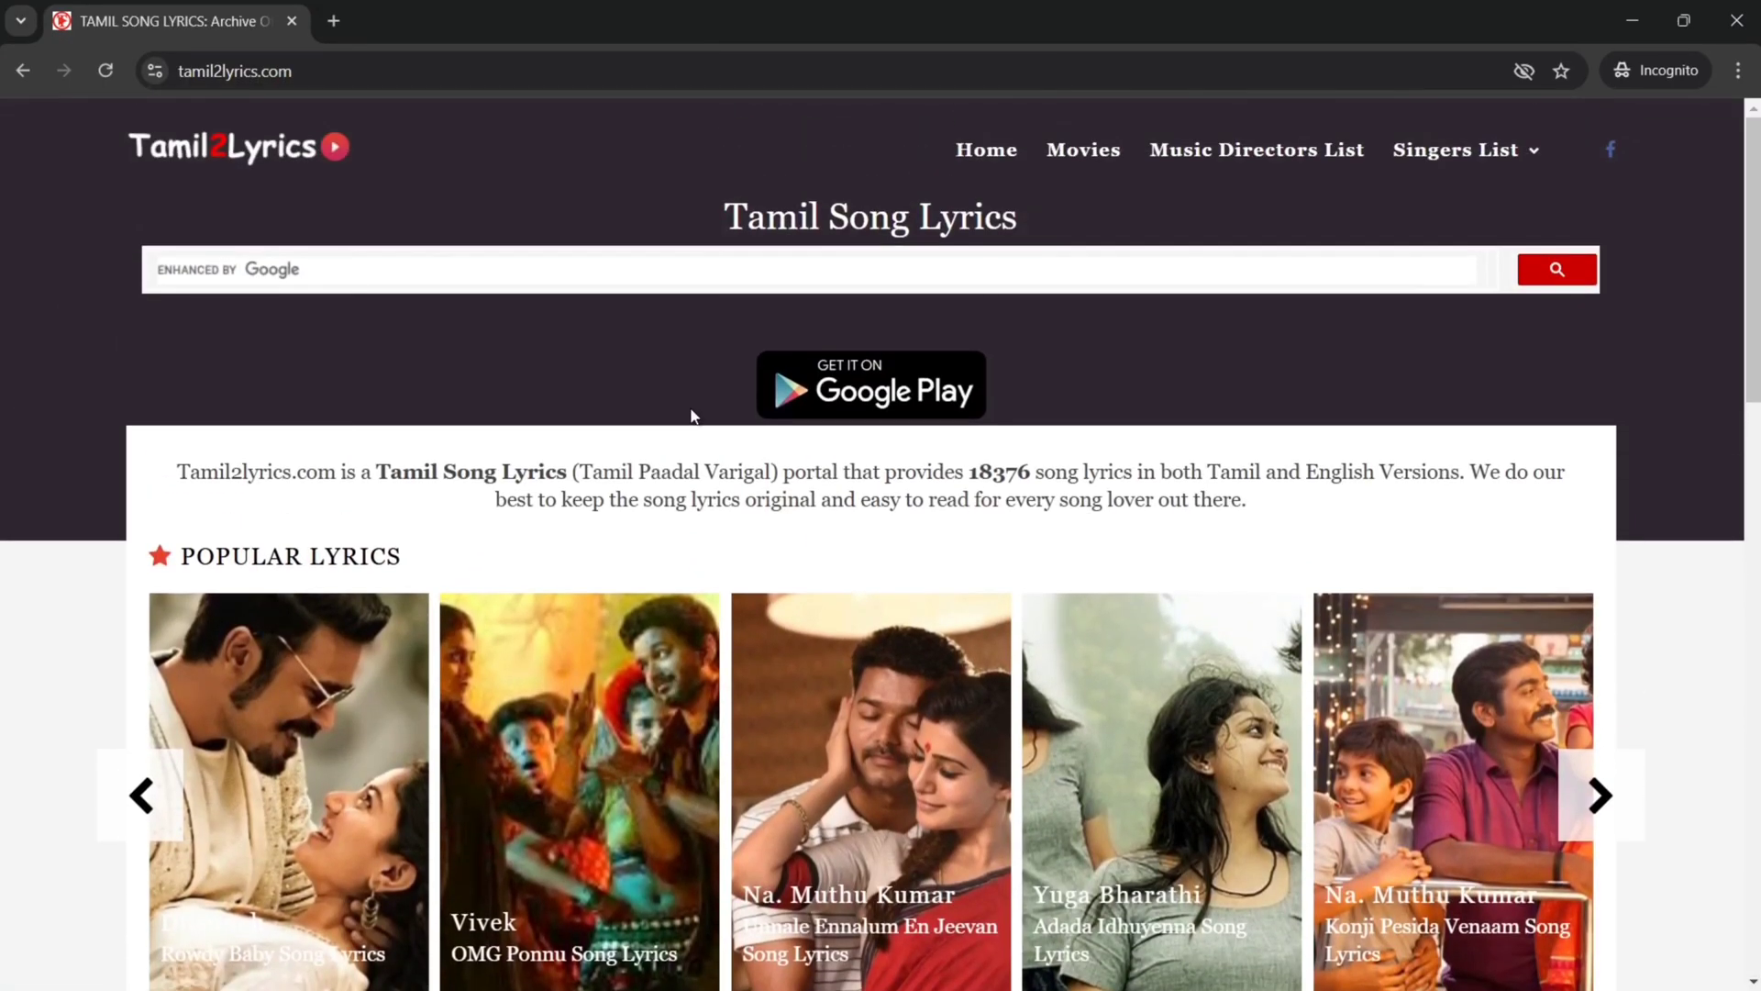
scroll(691, 416, "down", 12)
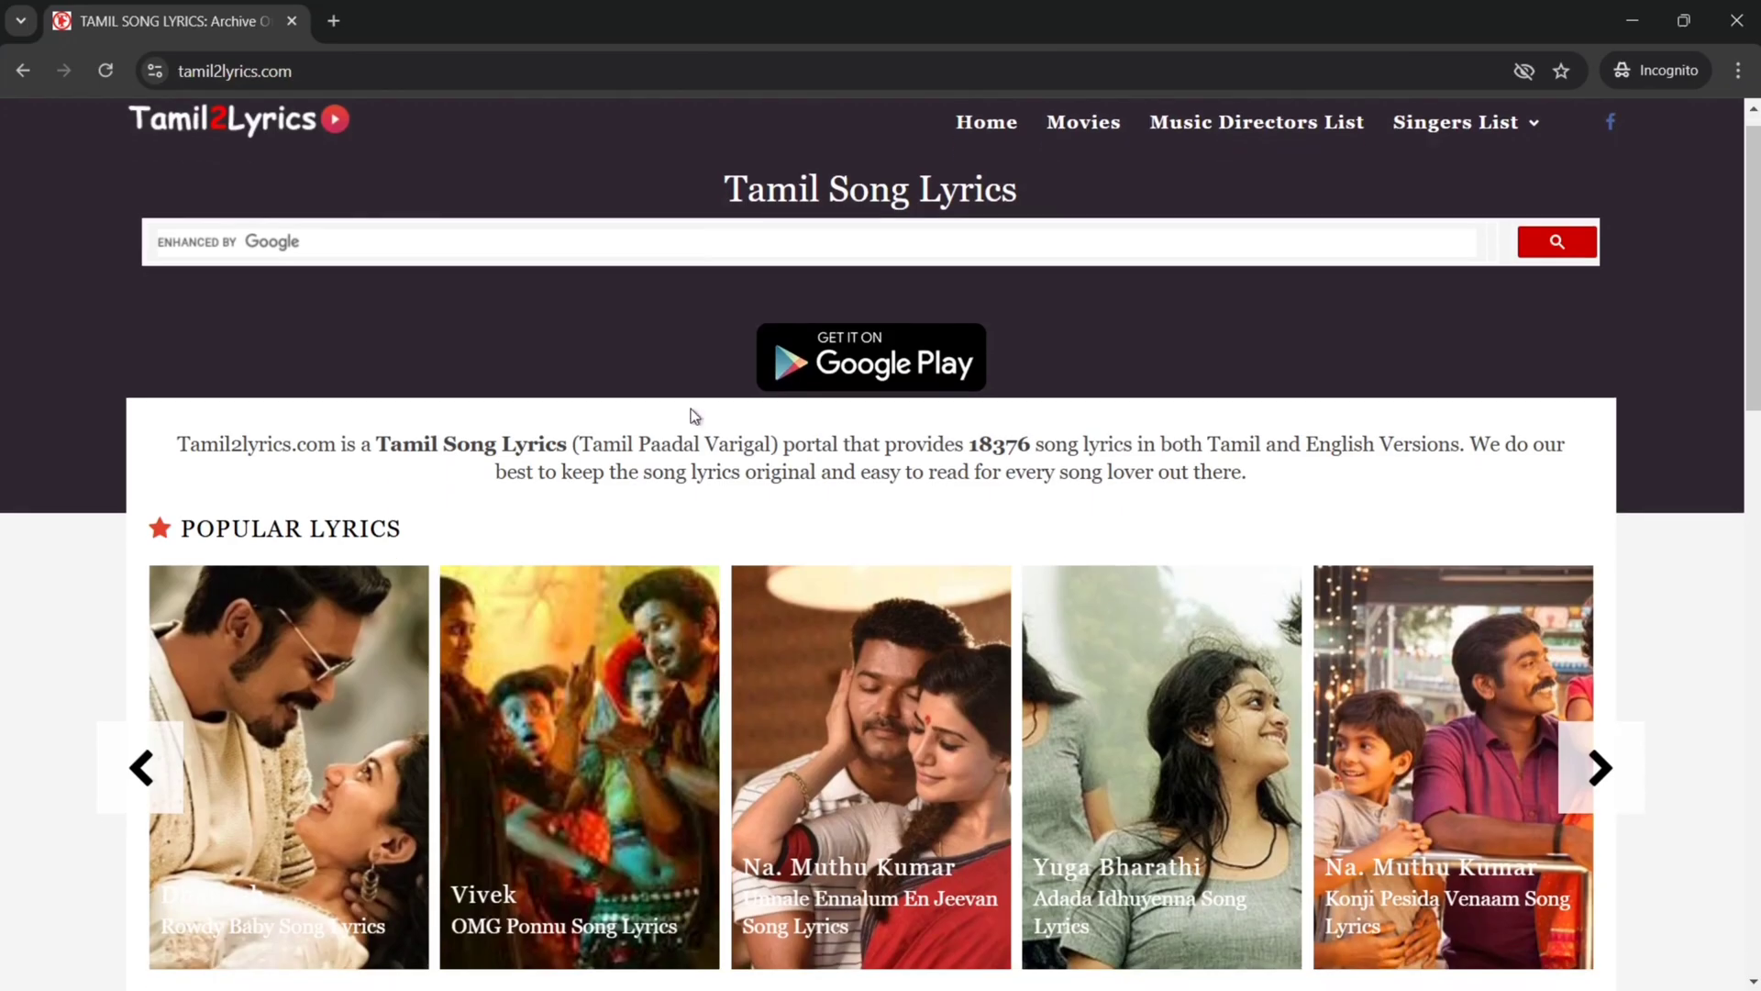
scroll(693, 417, "down", 7)
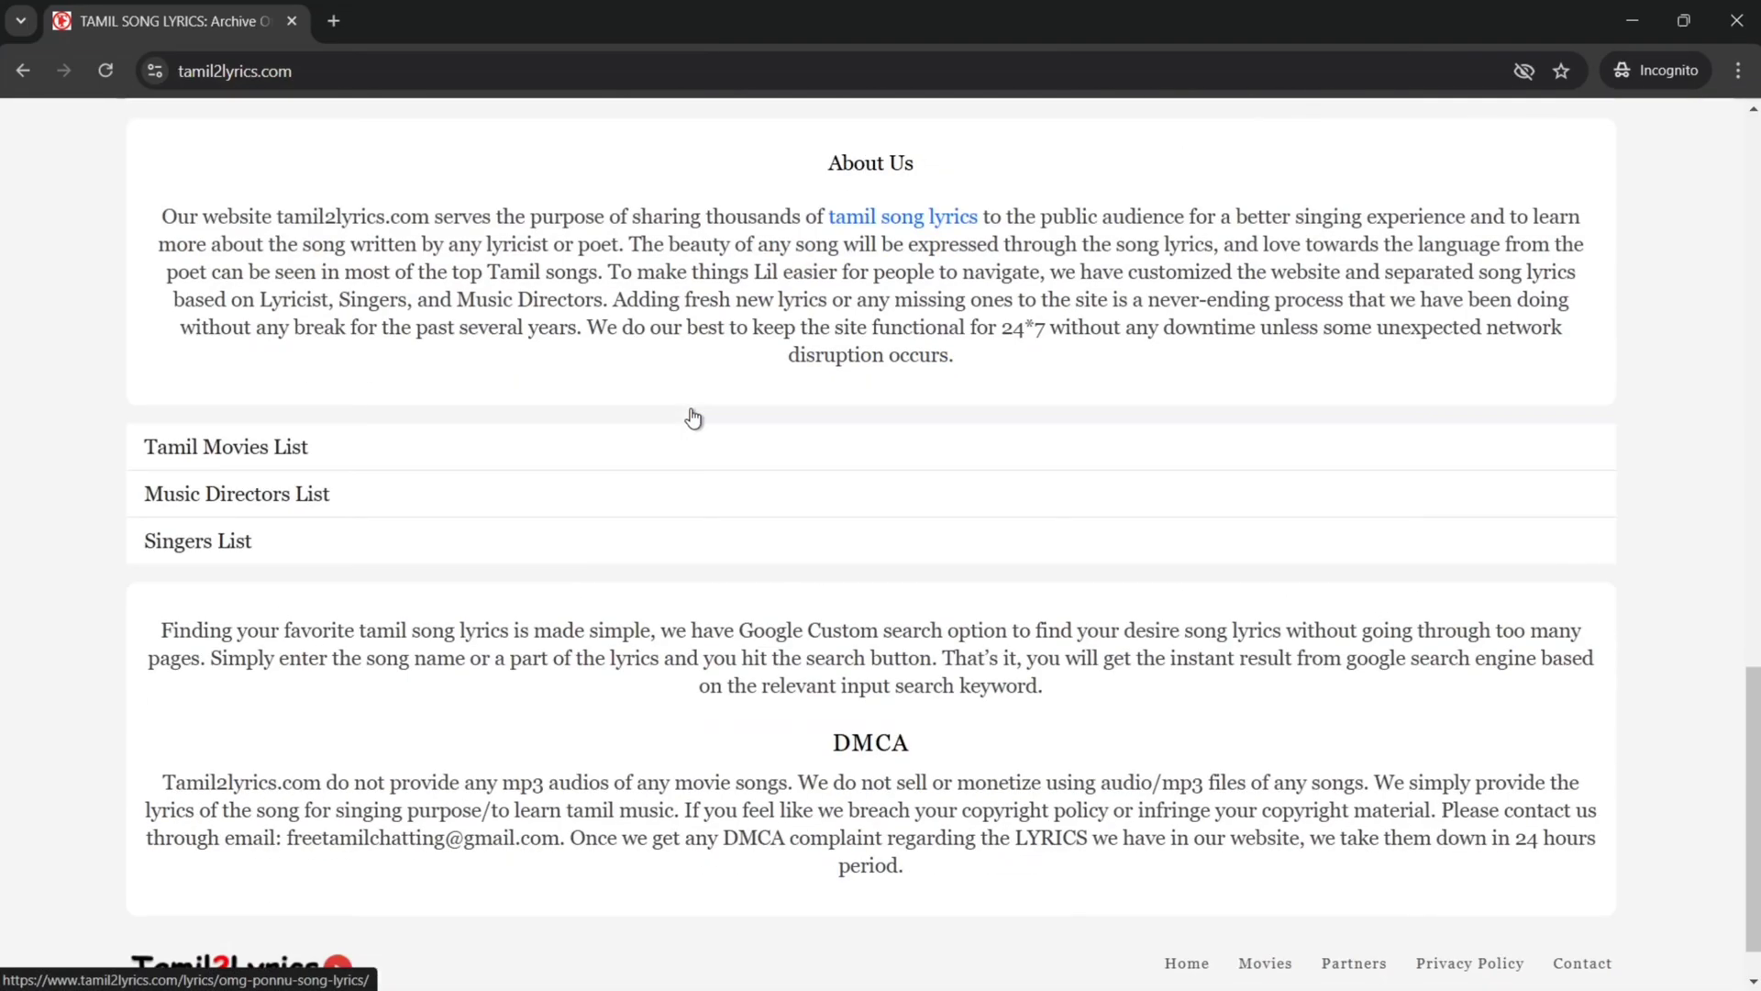
scroll(692, 417, "up", 14)
scroll(689, 405, "up", 5)
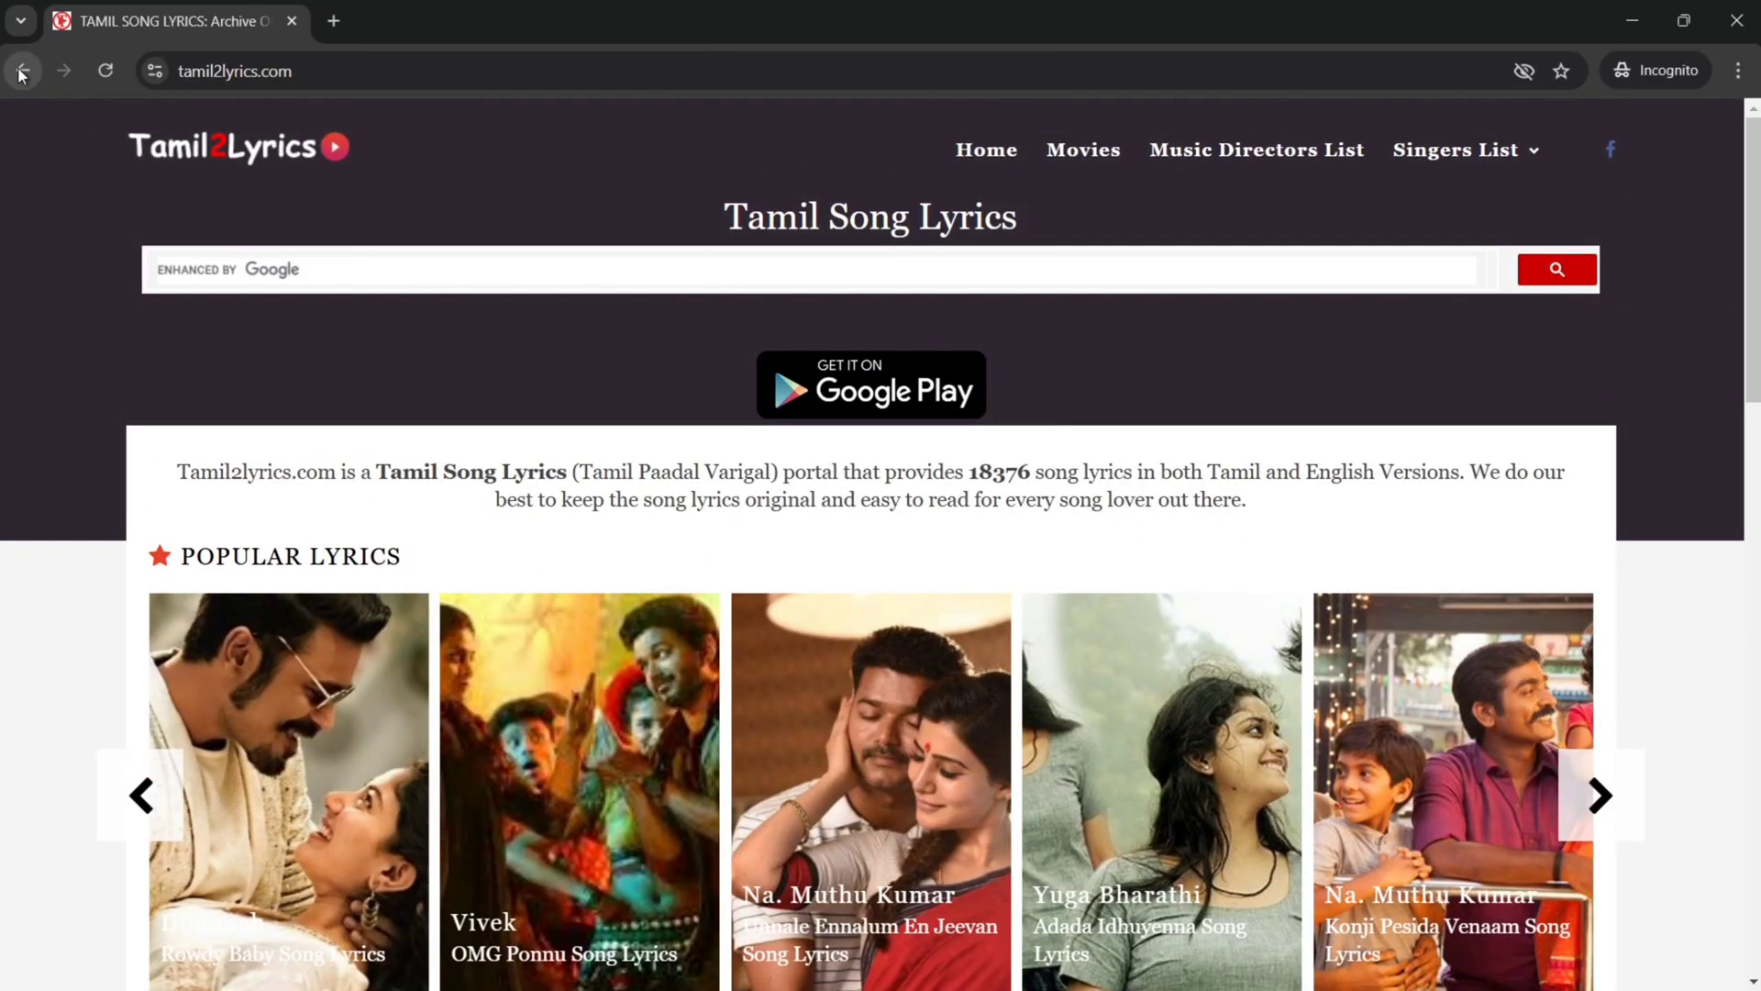
left_click(23, 71)
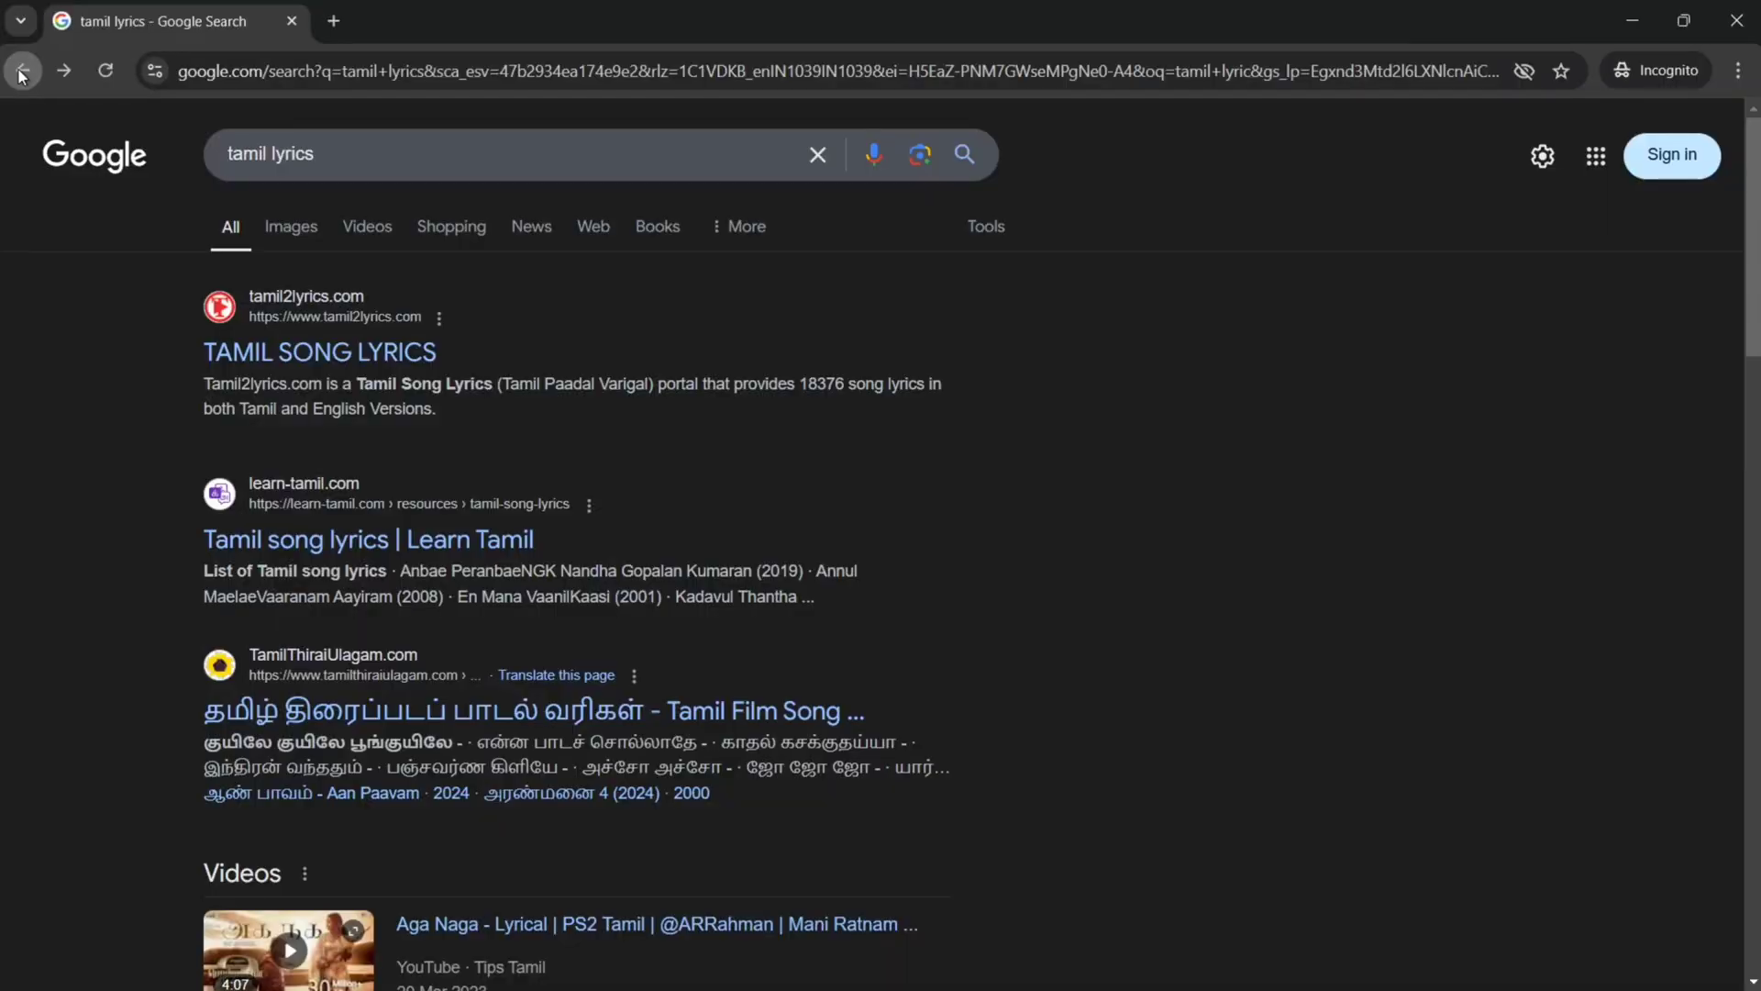
Step: Open the TamilThiraiUlagam lyrics result, scroll through it, and go back to the results
left_click(818, 155)
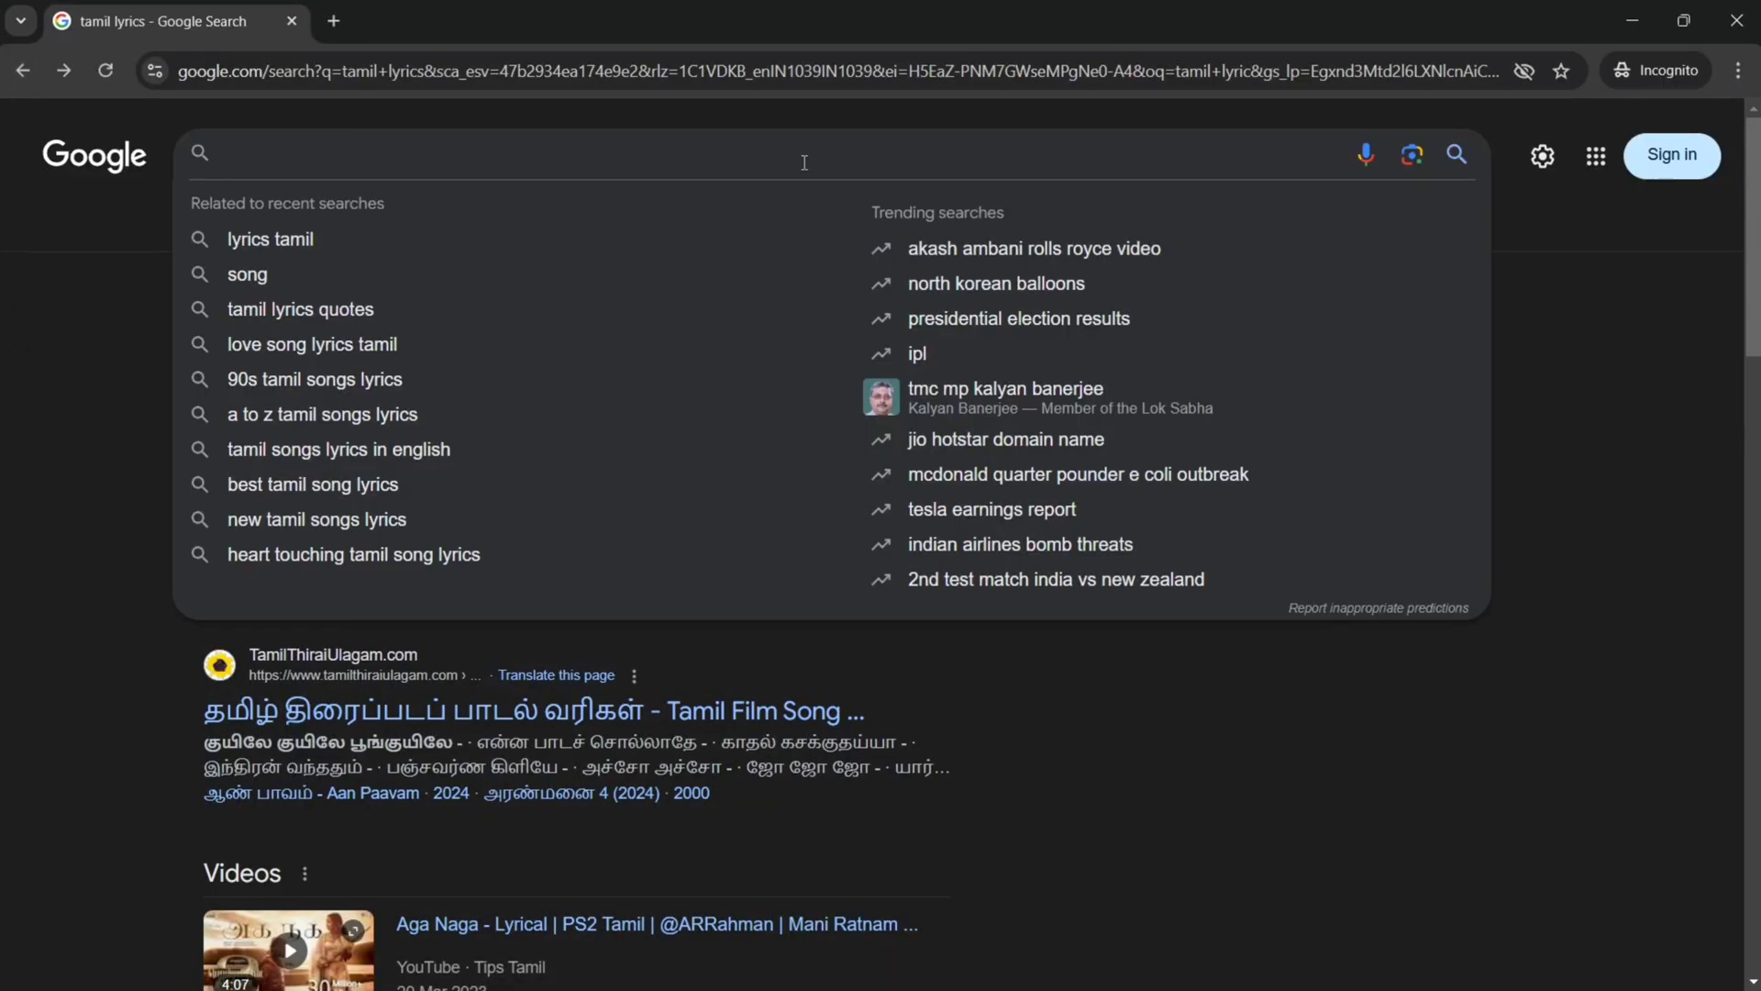
left_click(8, 337)
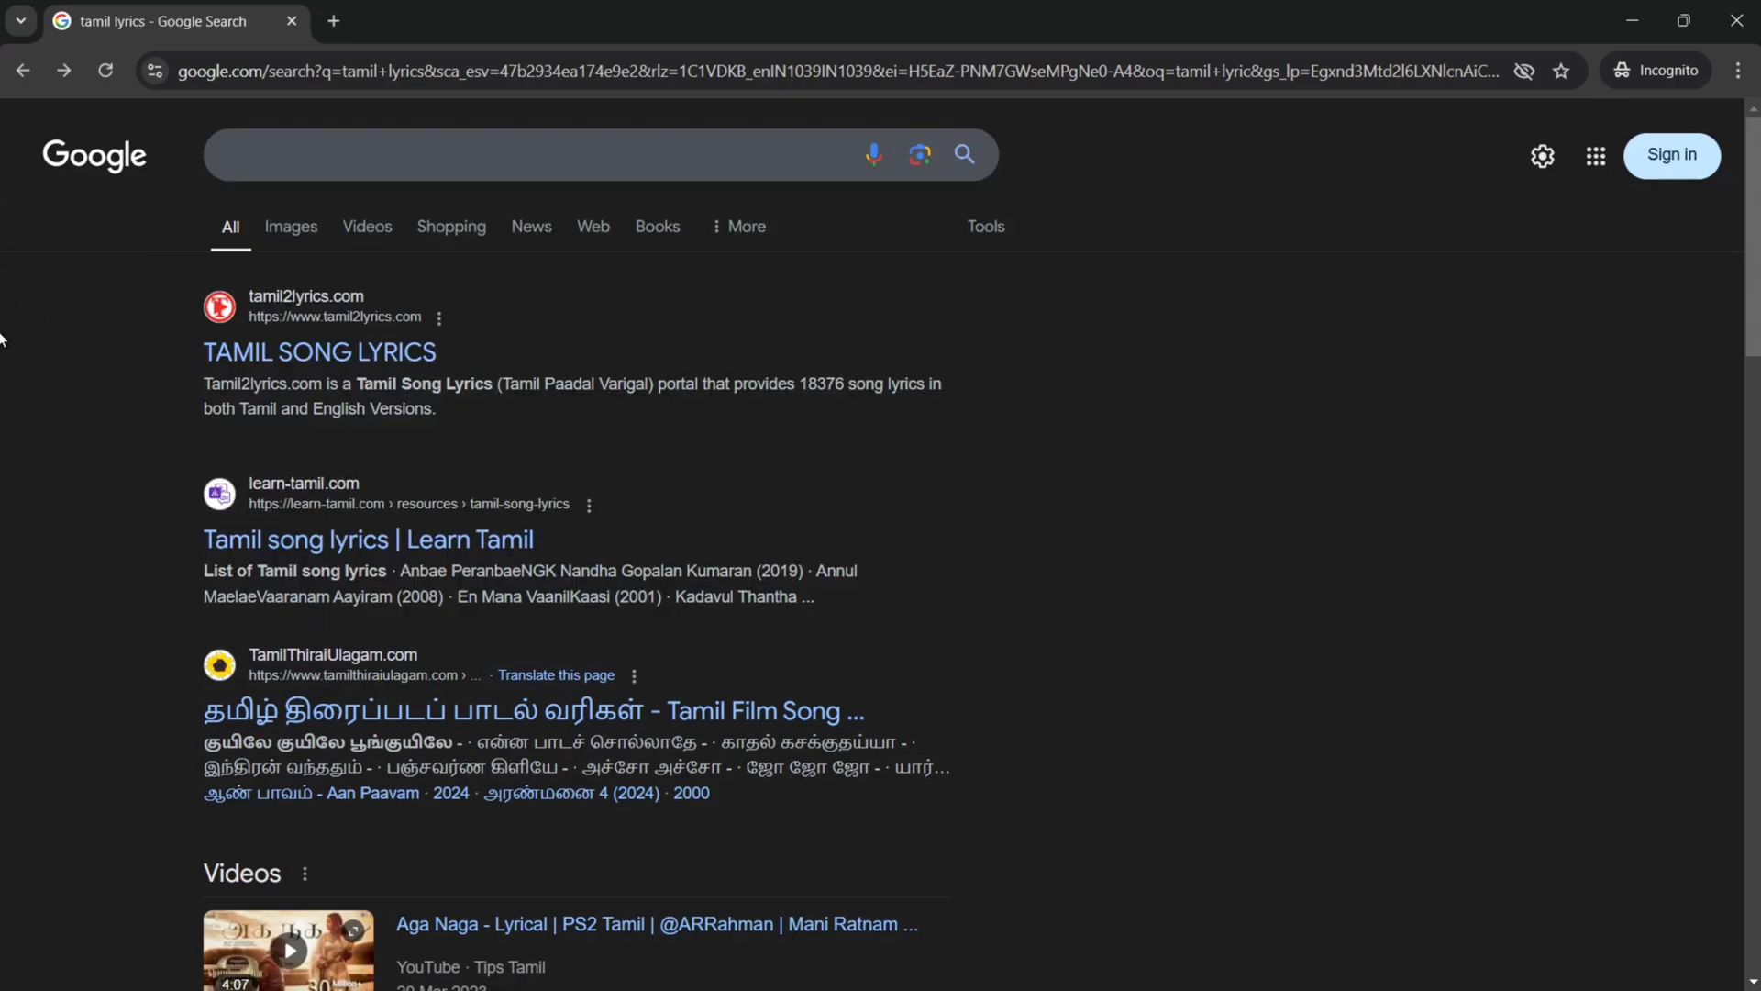
left_click(533, 712)
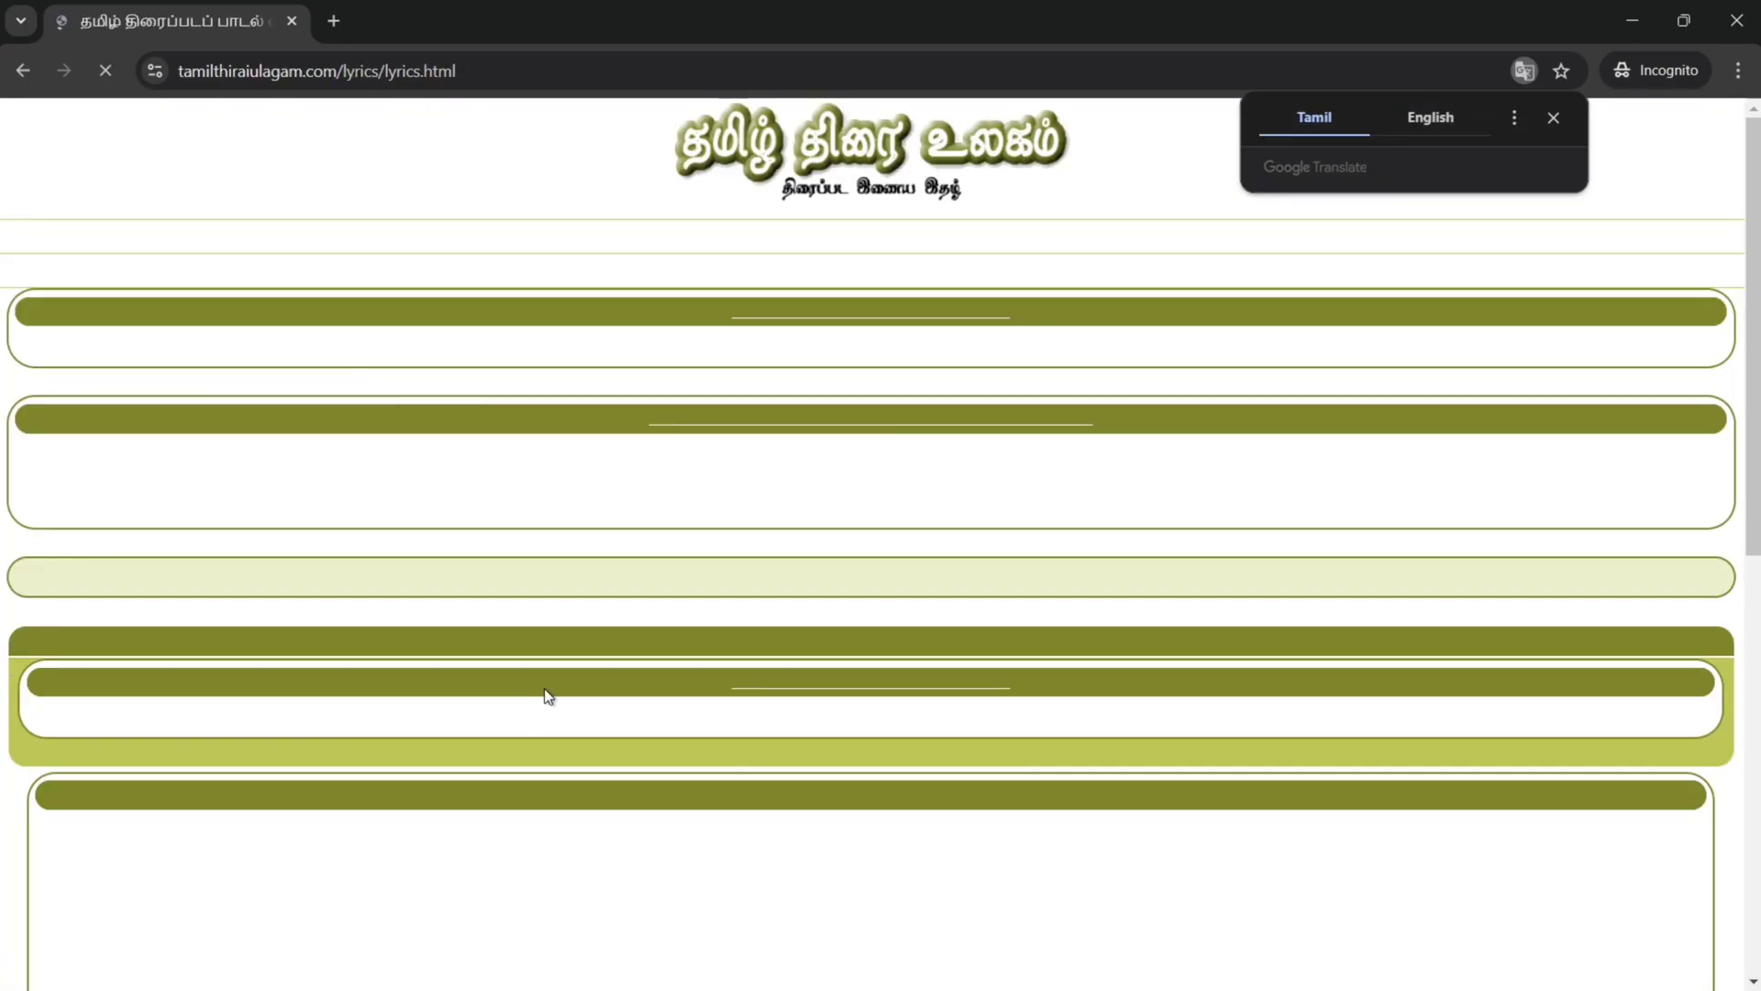
scroll(853, 450, "down", 10)
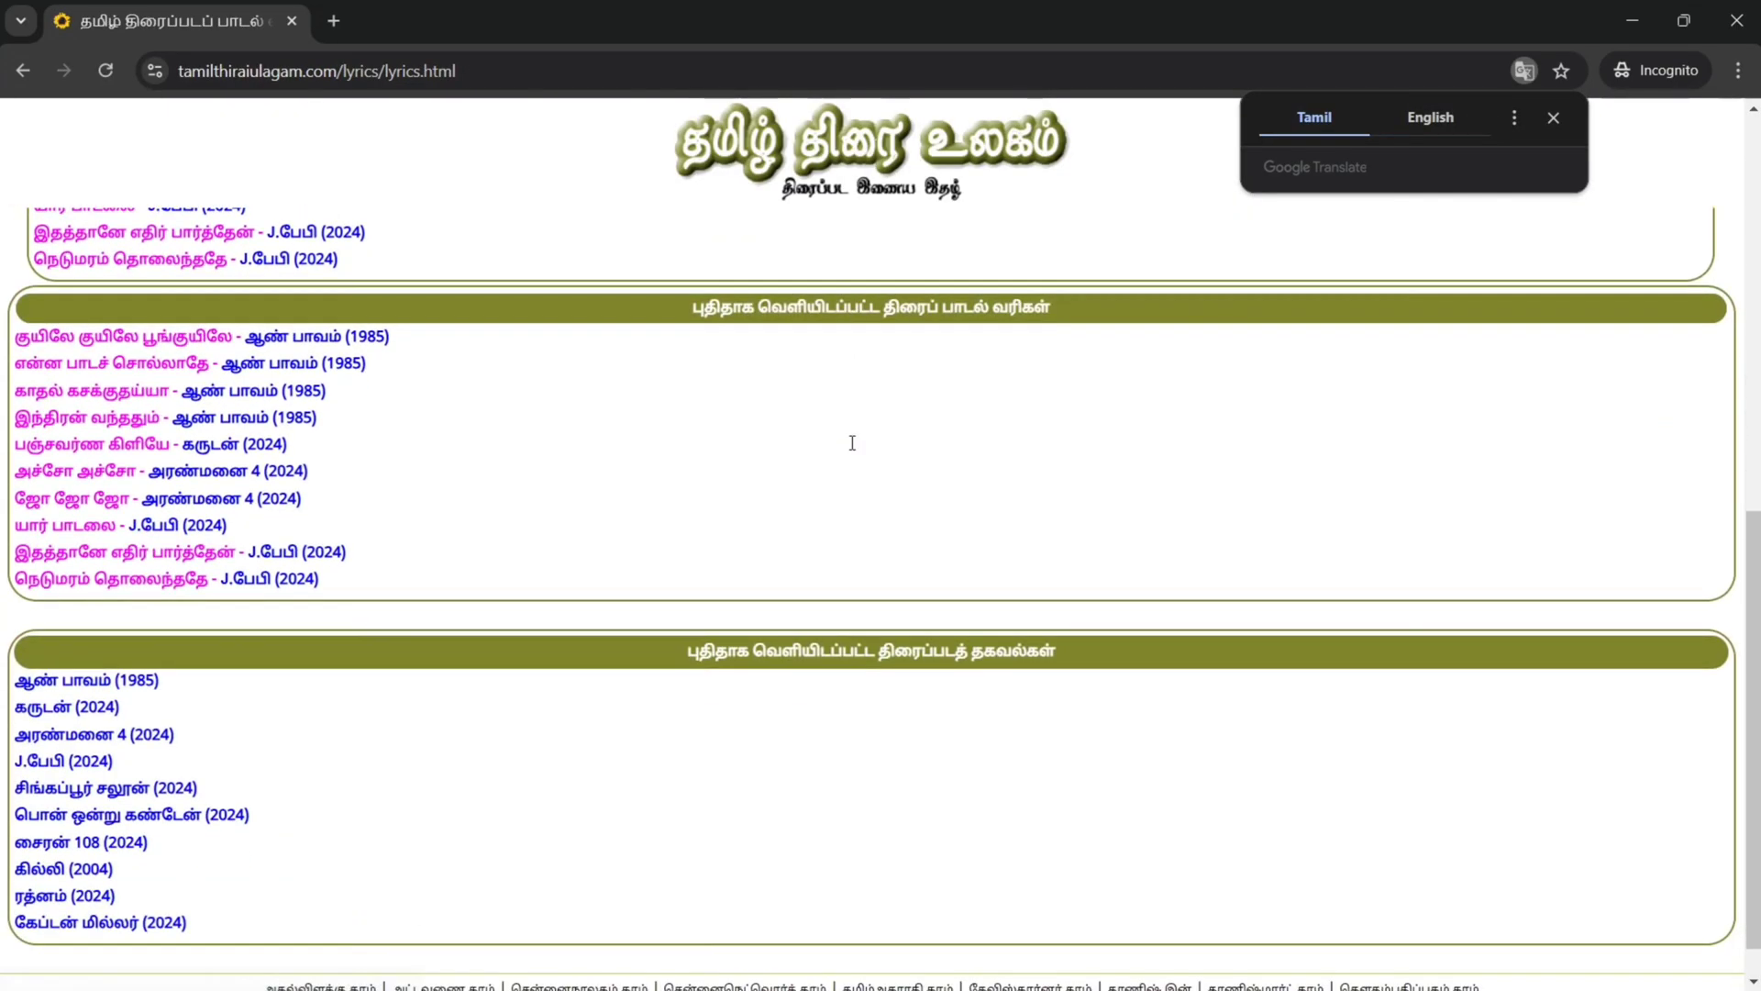
scroll(853, 449, "up", 10)
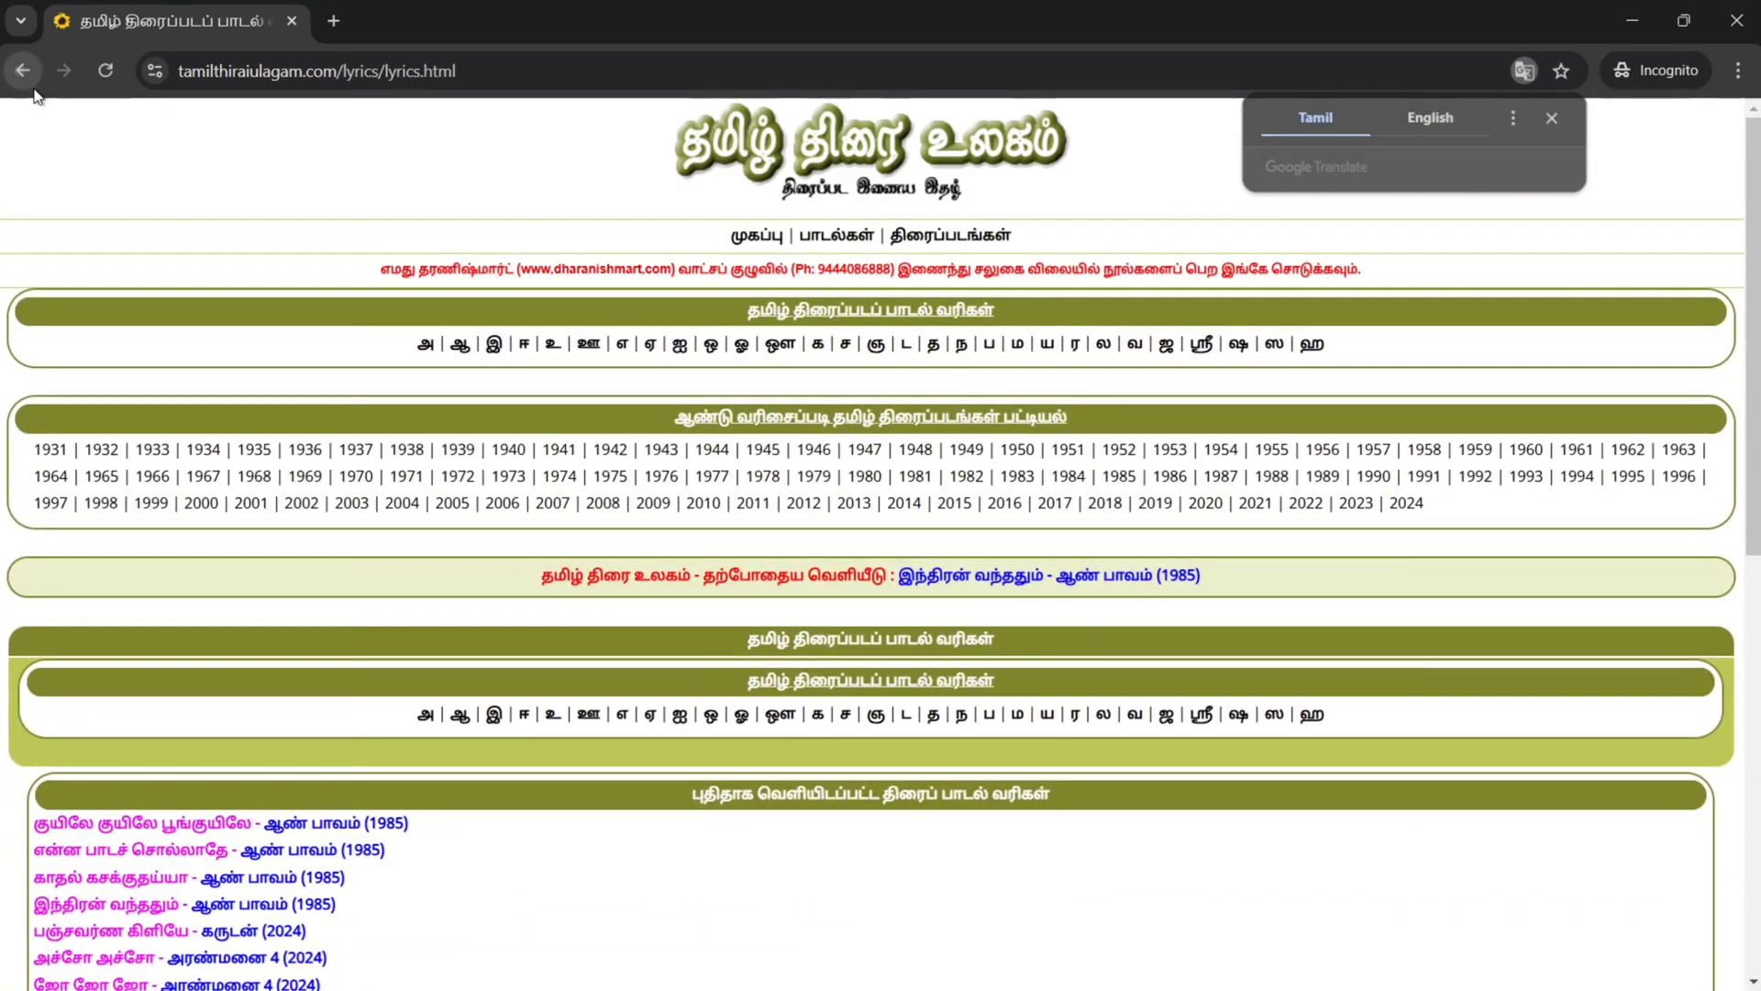
left_click(31, 83)
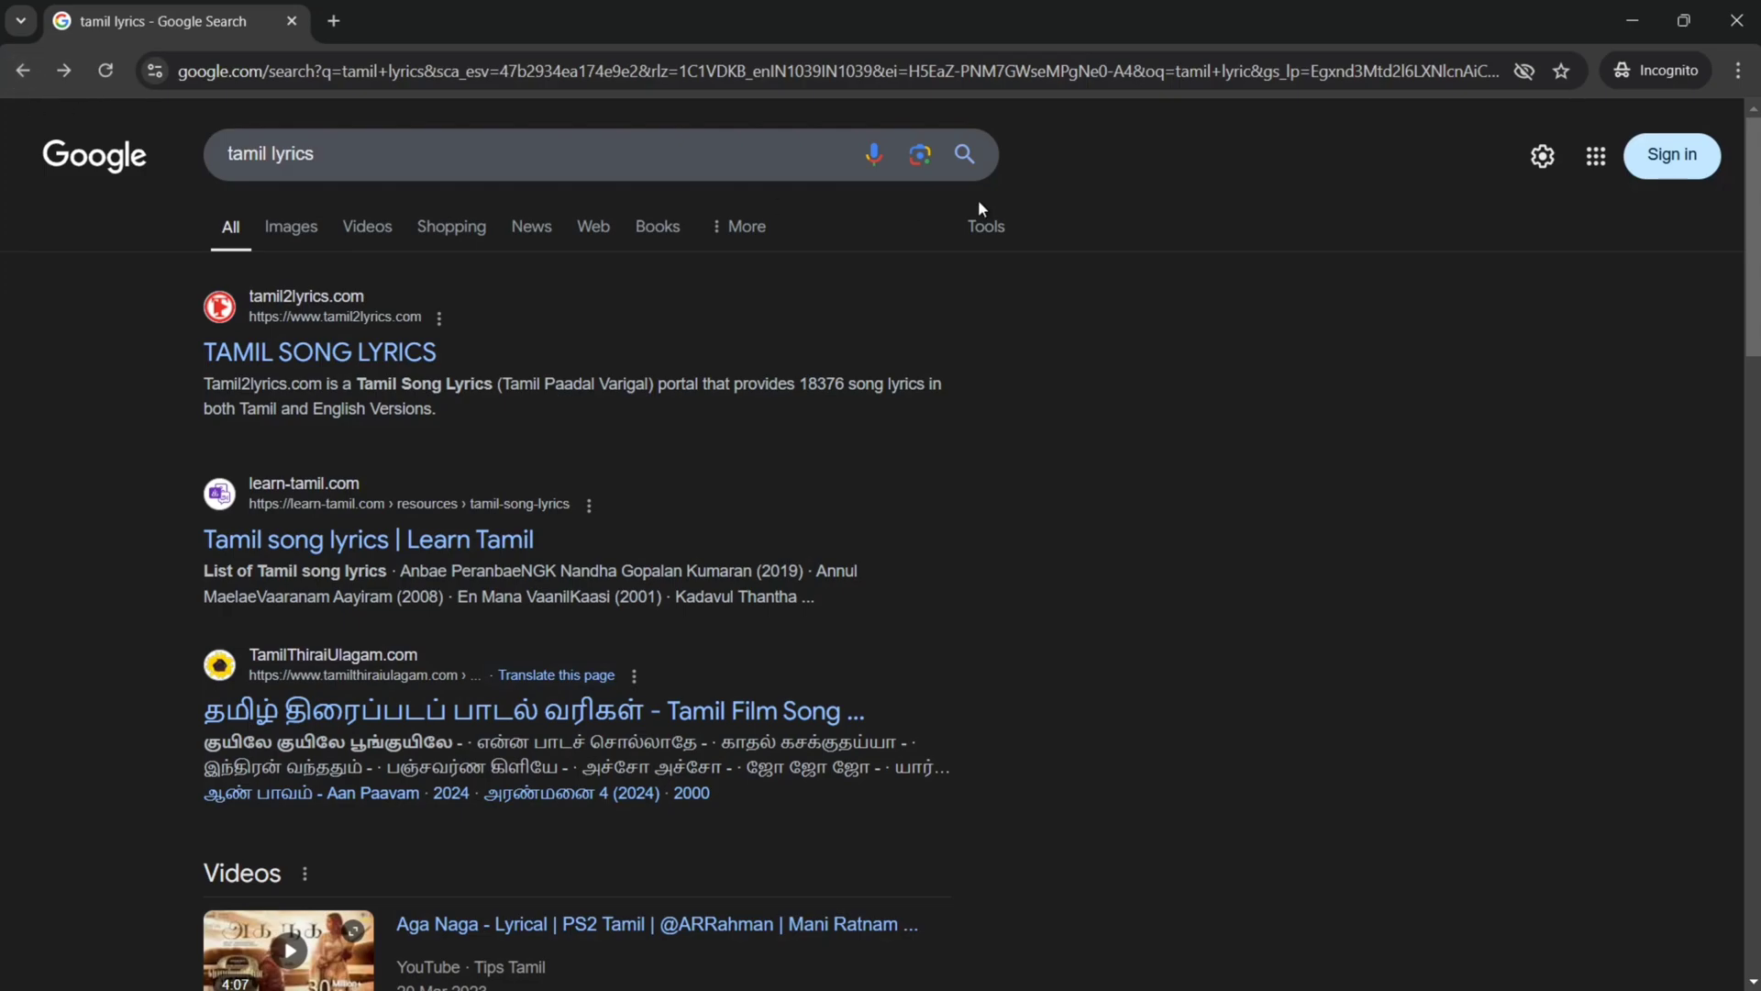
Step: Close all Incognito tabs, the Incognito window, and the regular Chrome window
left_click(334, 20)
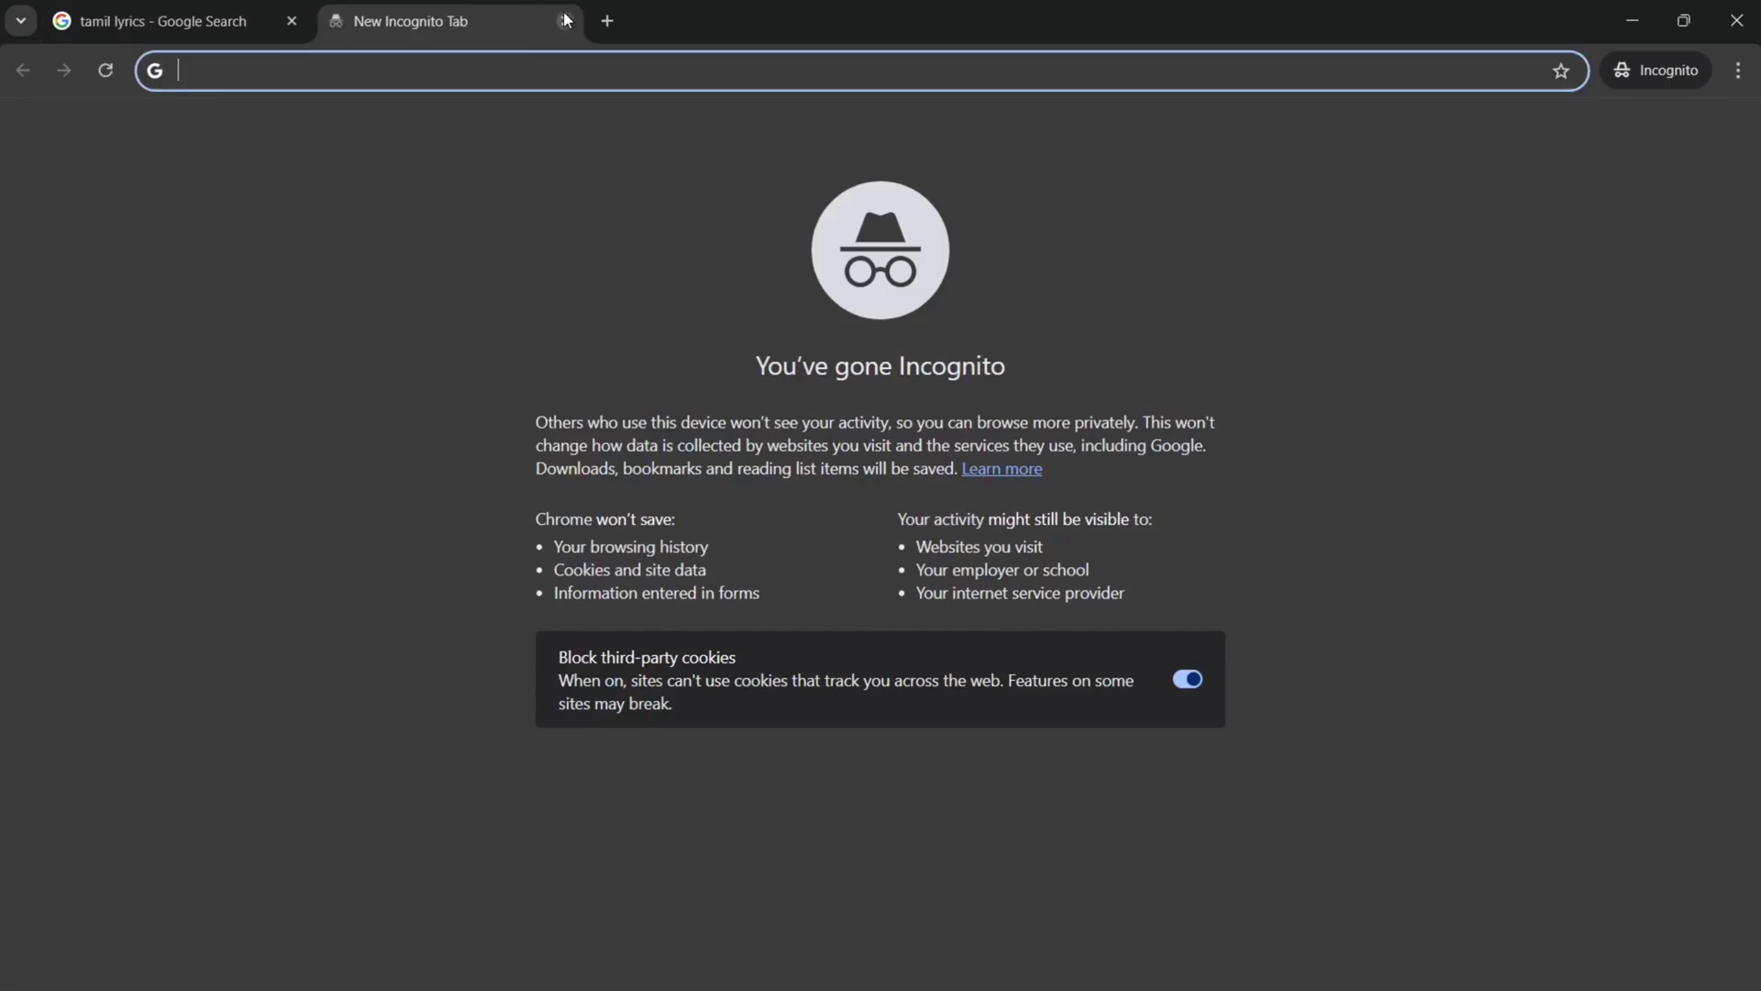
left_click(565, 20)
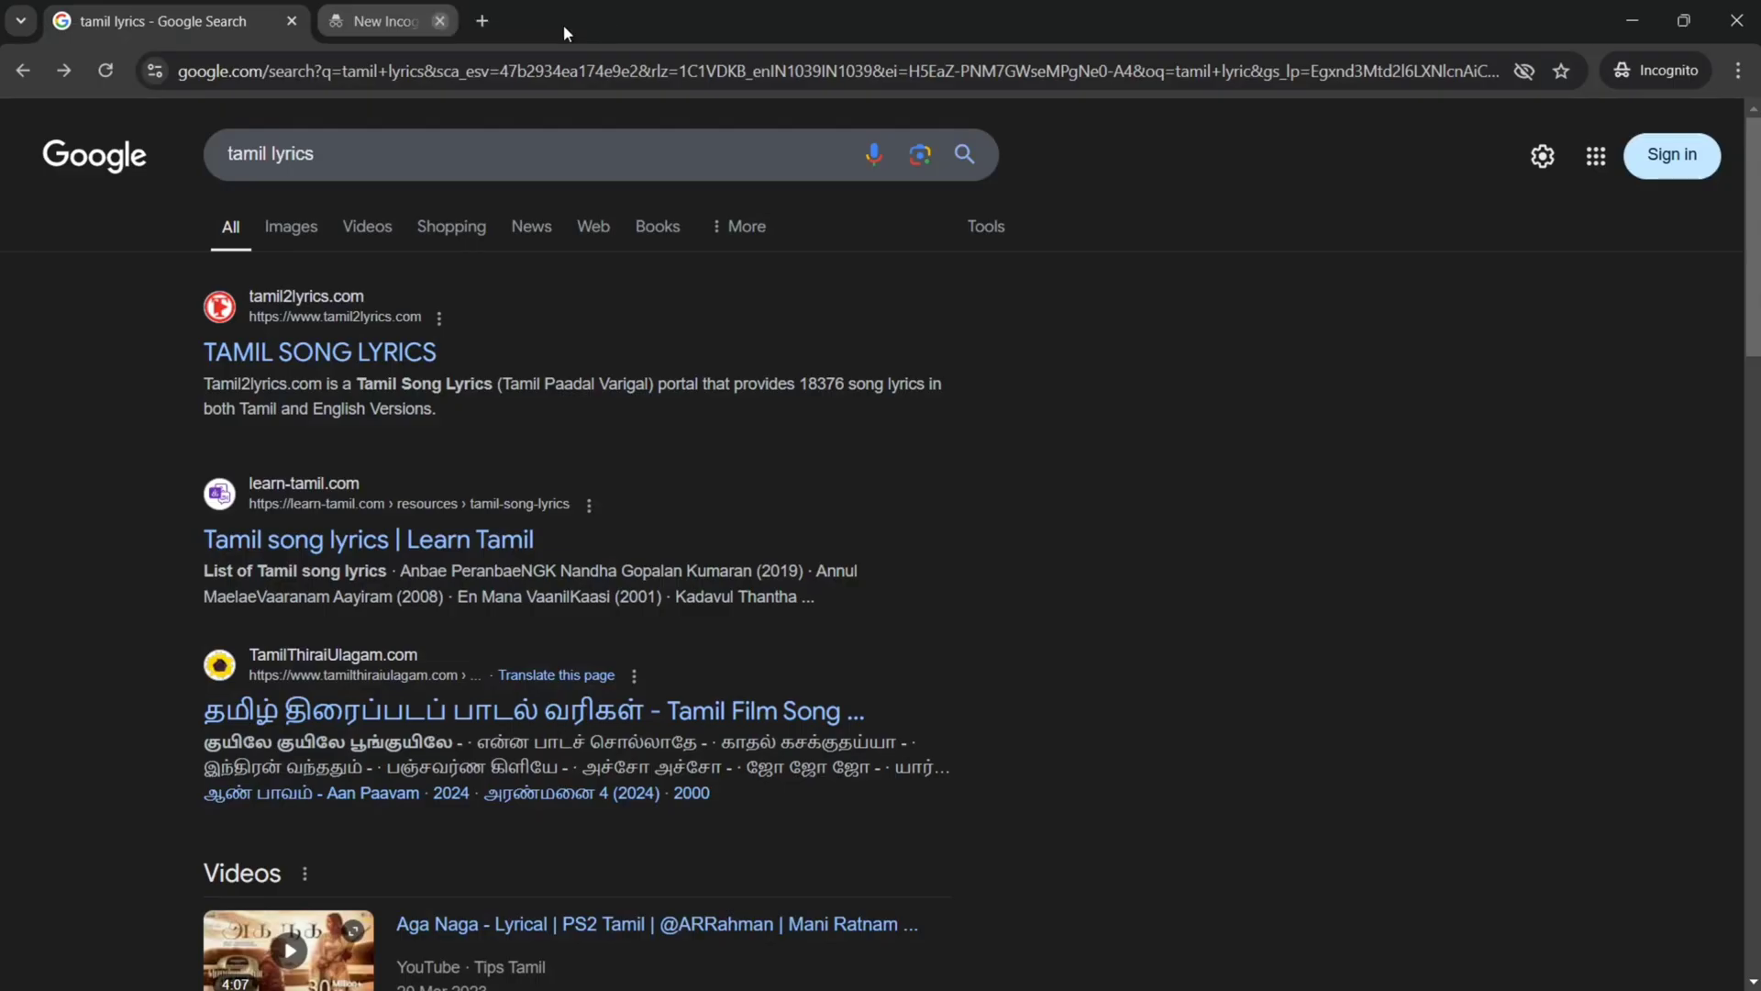
left_click(287, 28)
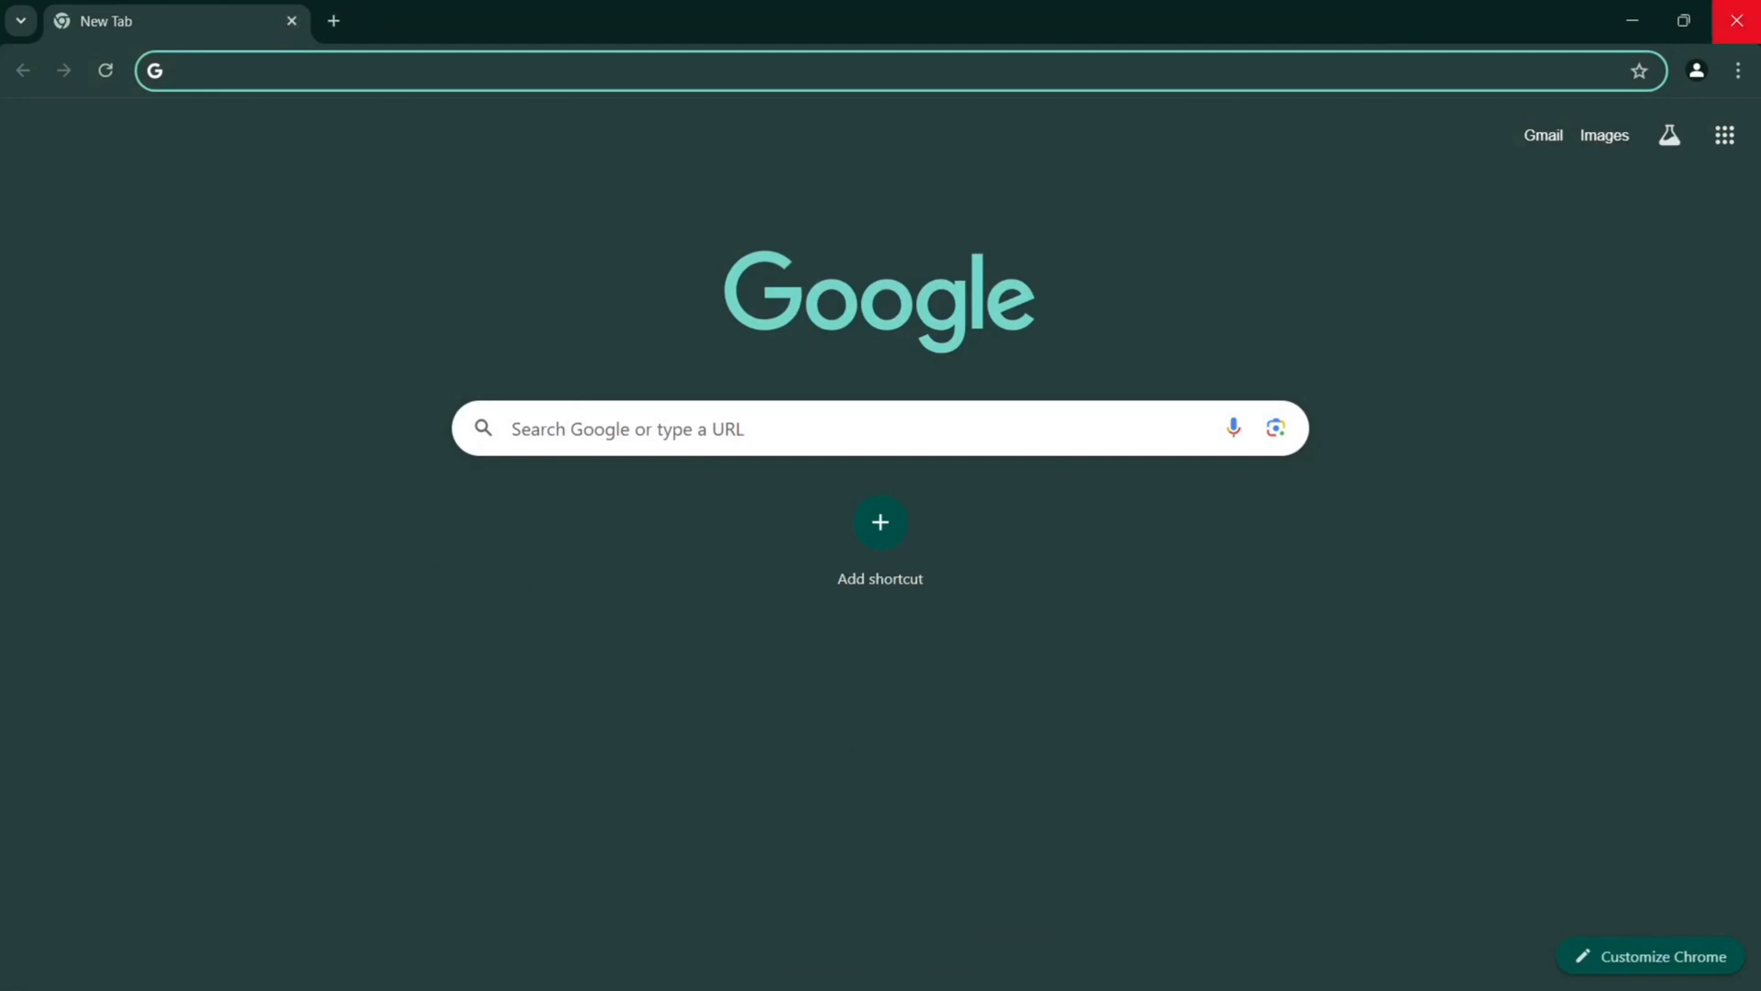
left_click(1736, 20)
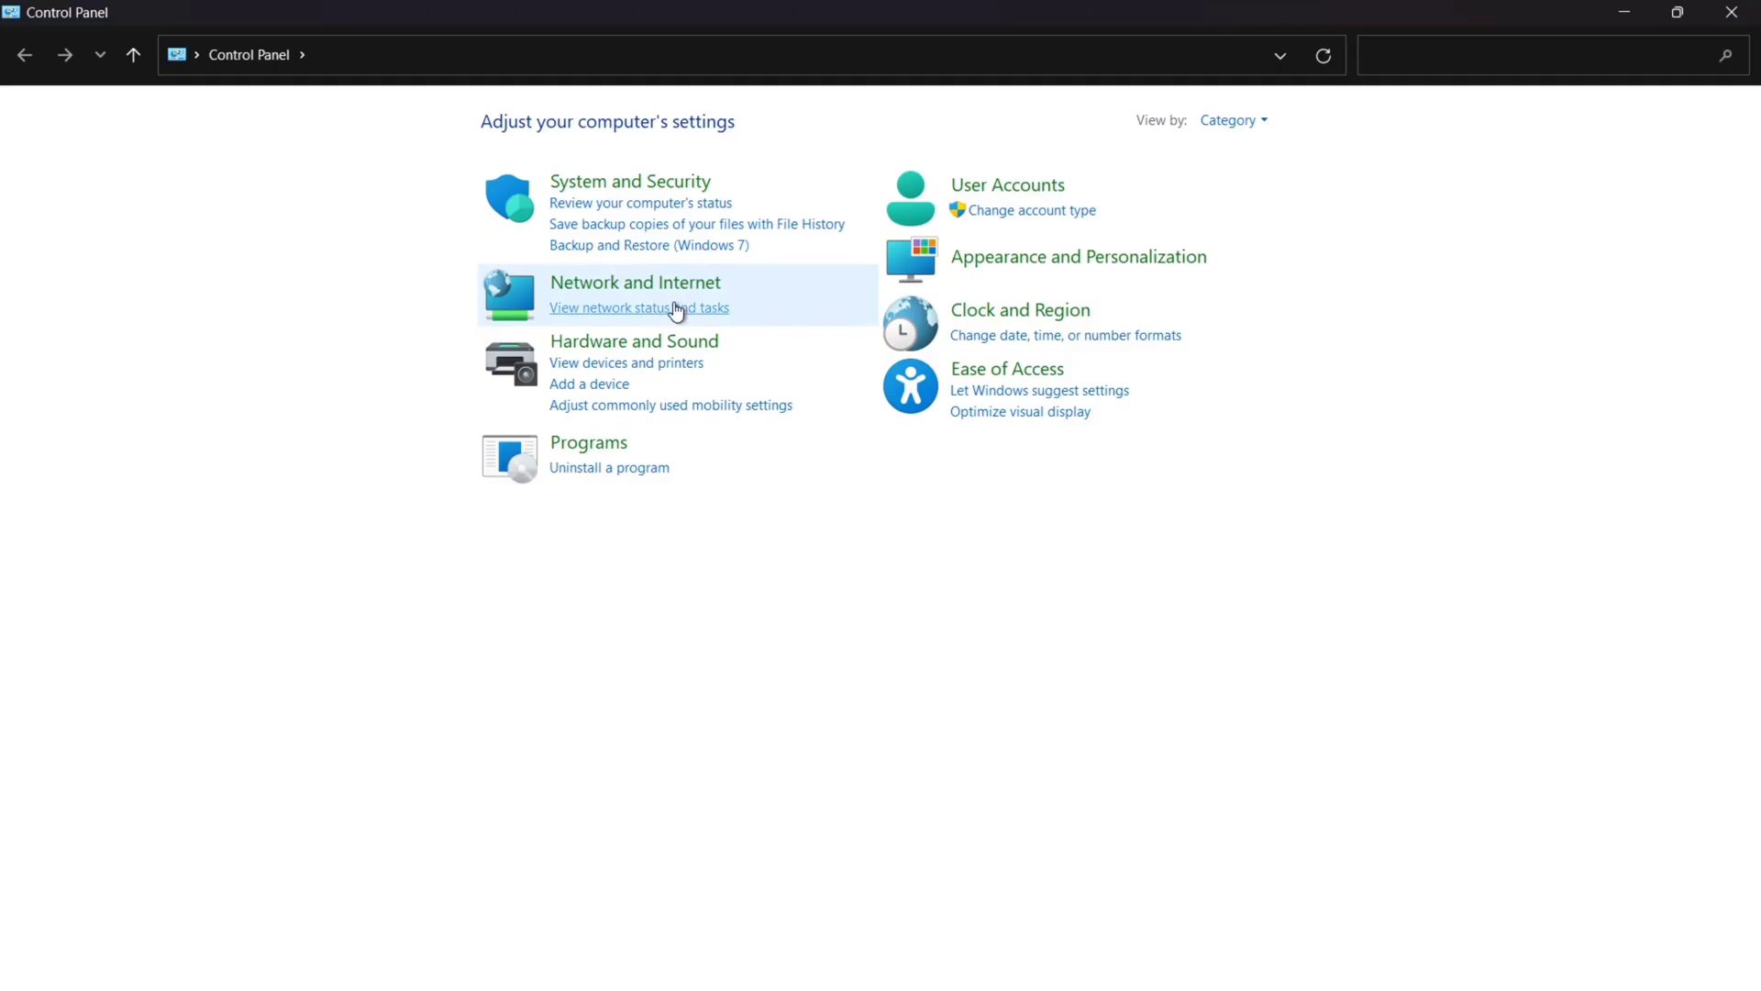
Step: Open the Internet Protocol Version 4 properties of the Wi-Fi (Home) connection from Network and Sharing Center
left_click(672, 286)
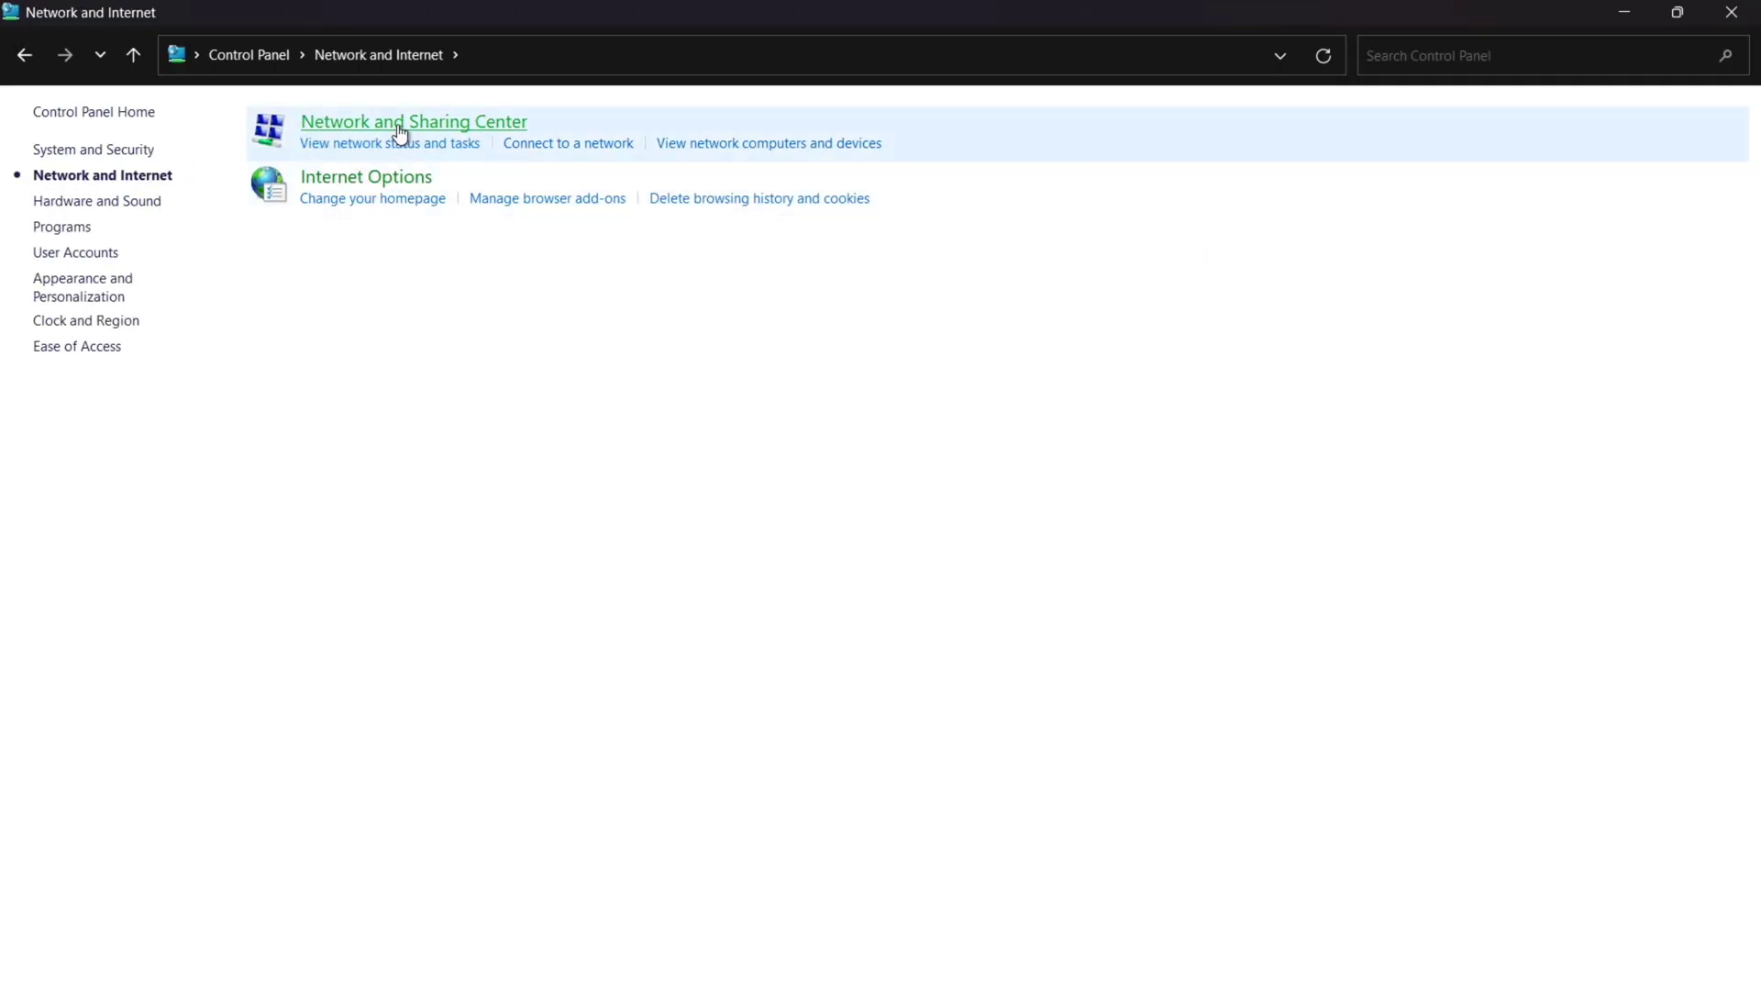
left_click(400, 129)
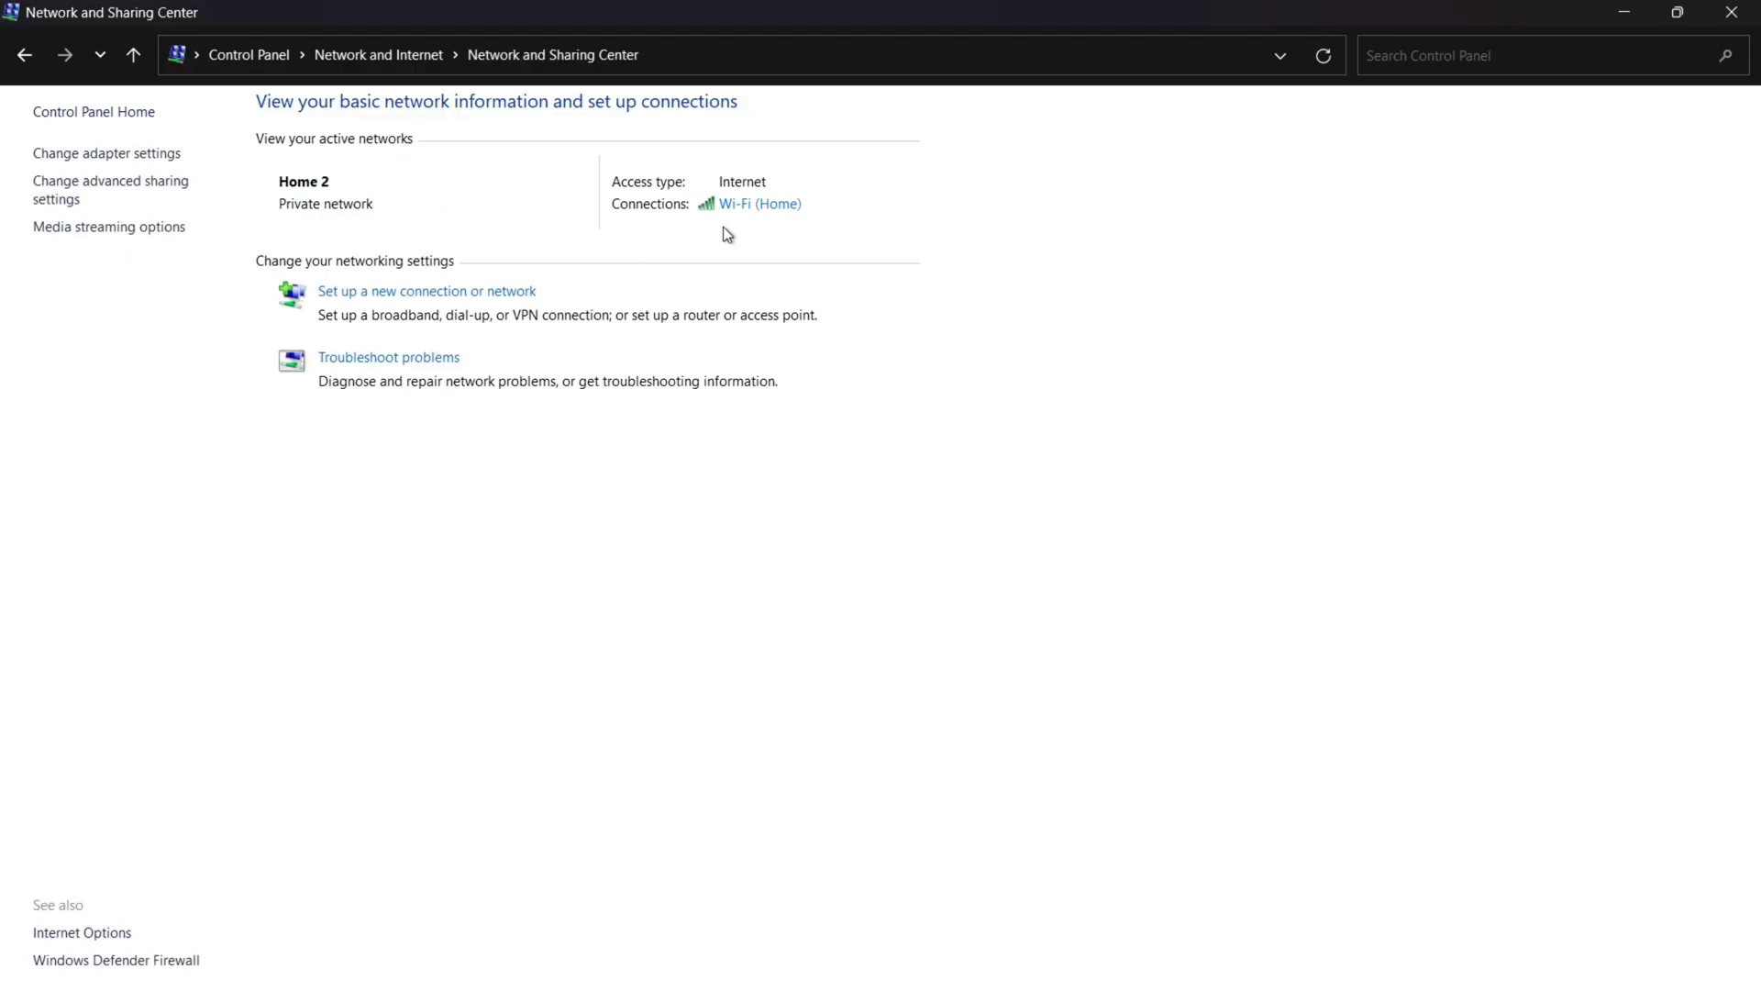
left_click(770, 206)
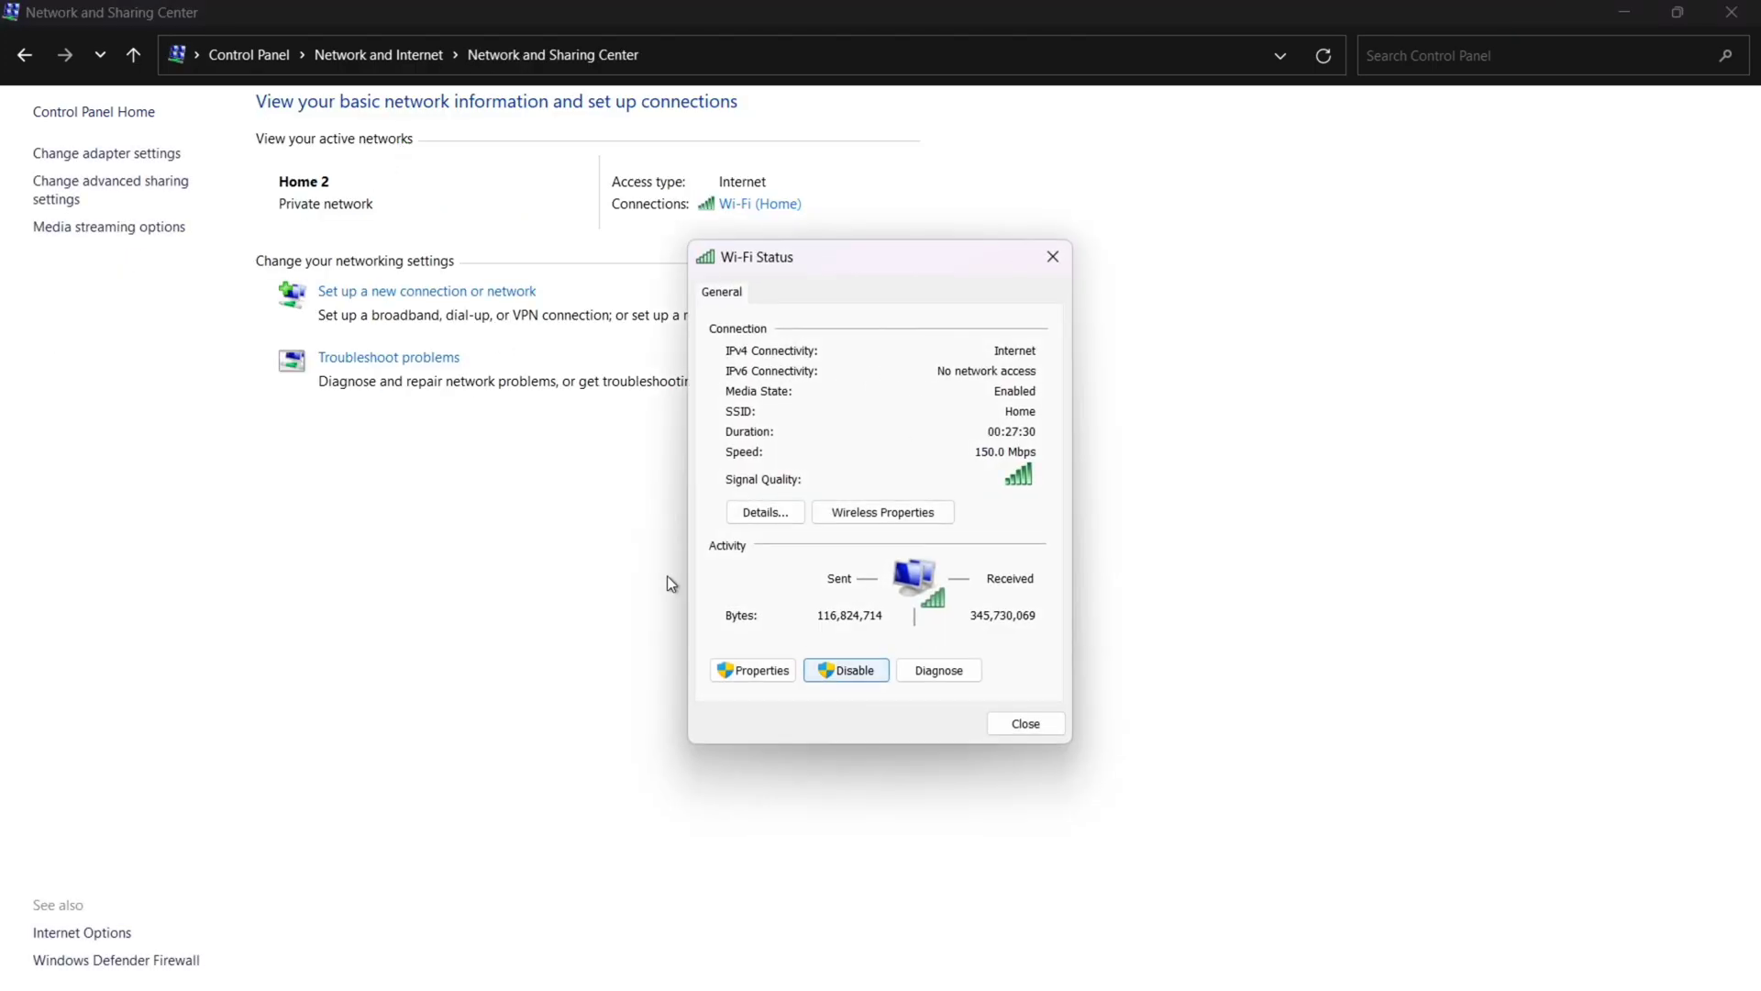
left_click(751, 670)
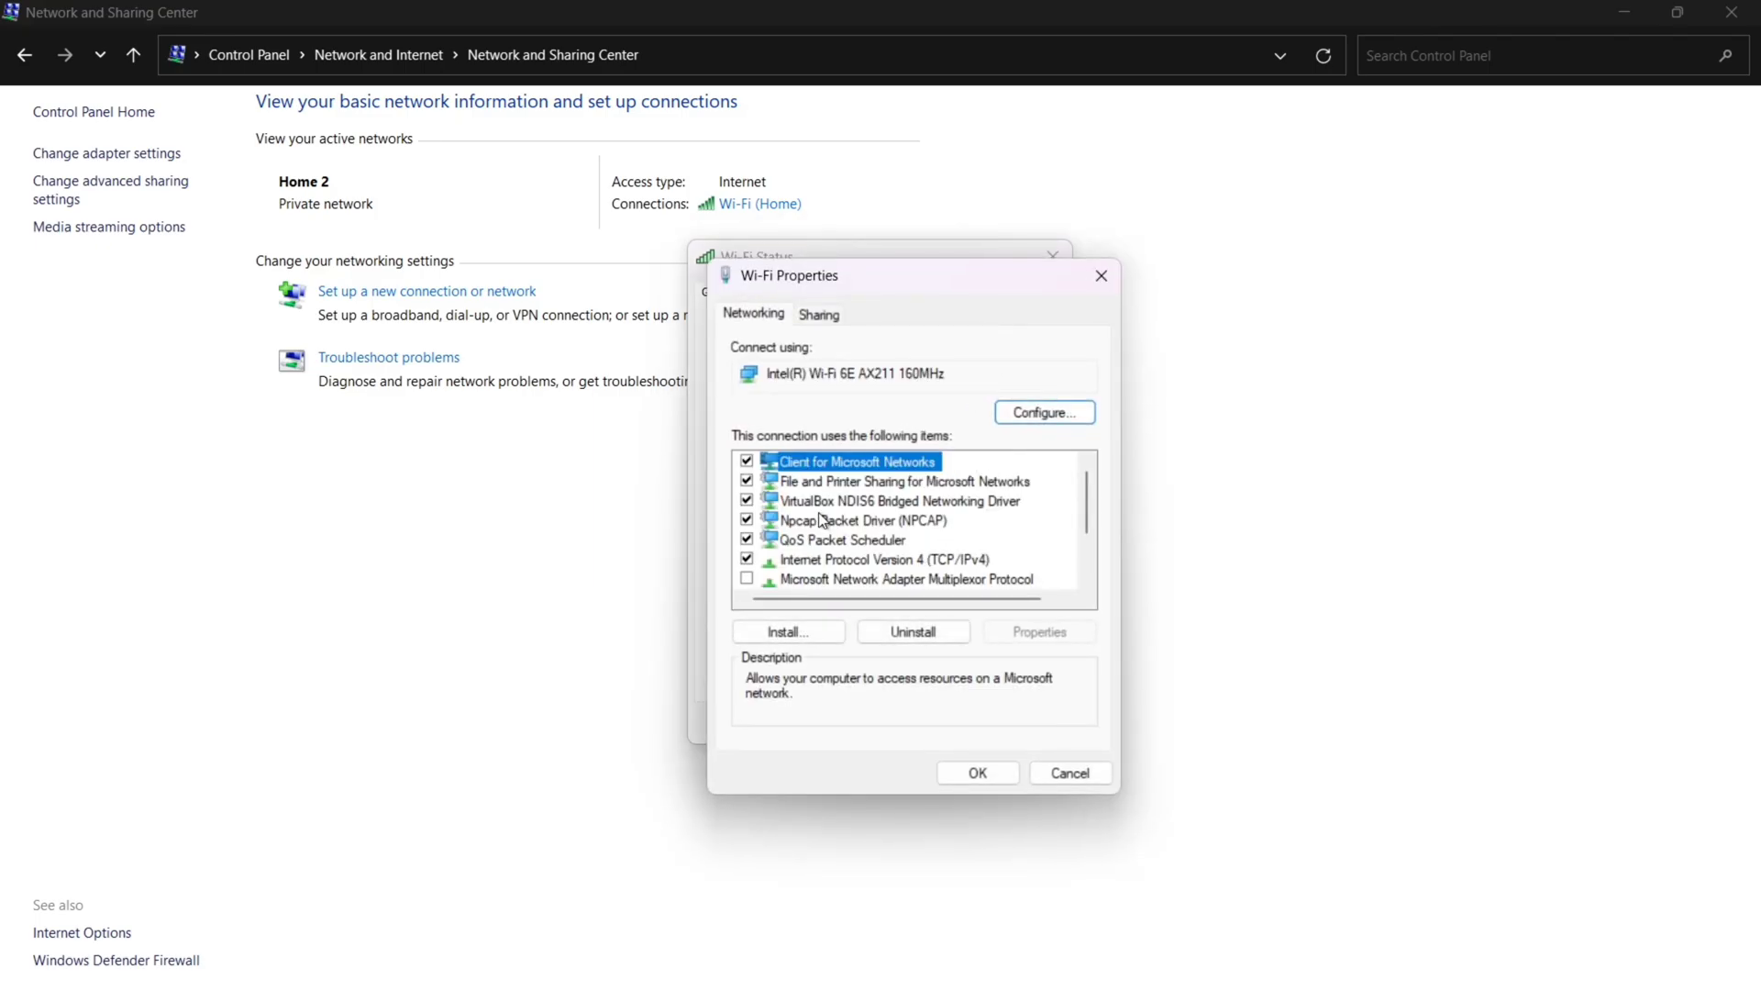
scroll(891, 507, "down", 1)
scroll(867, 546, "up", 1)
double_click(883, 561)
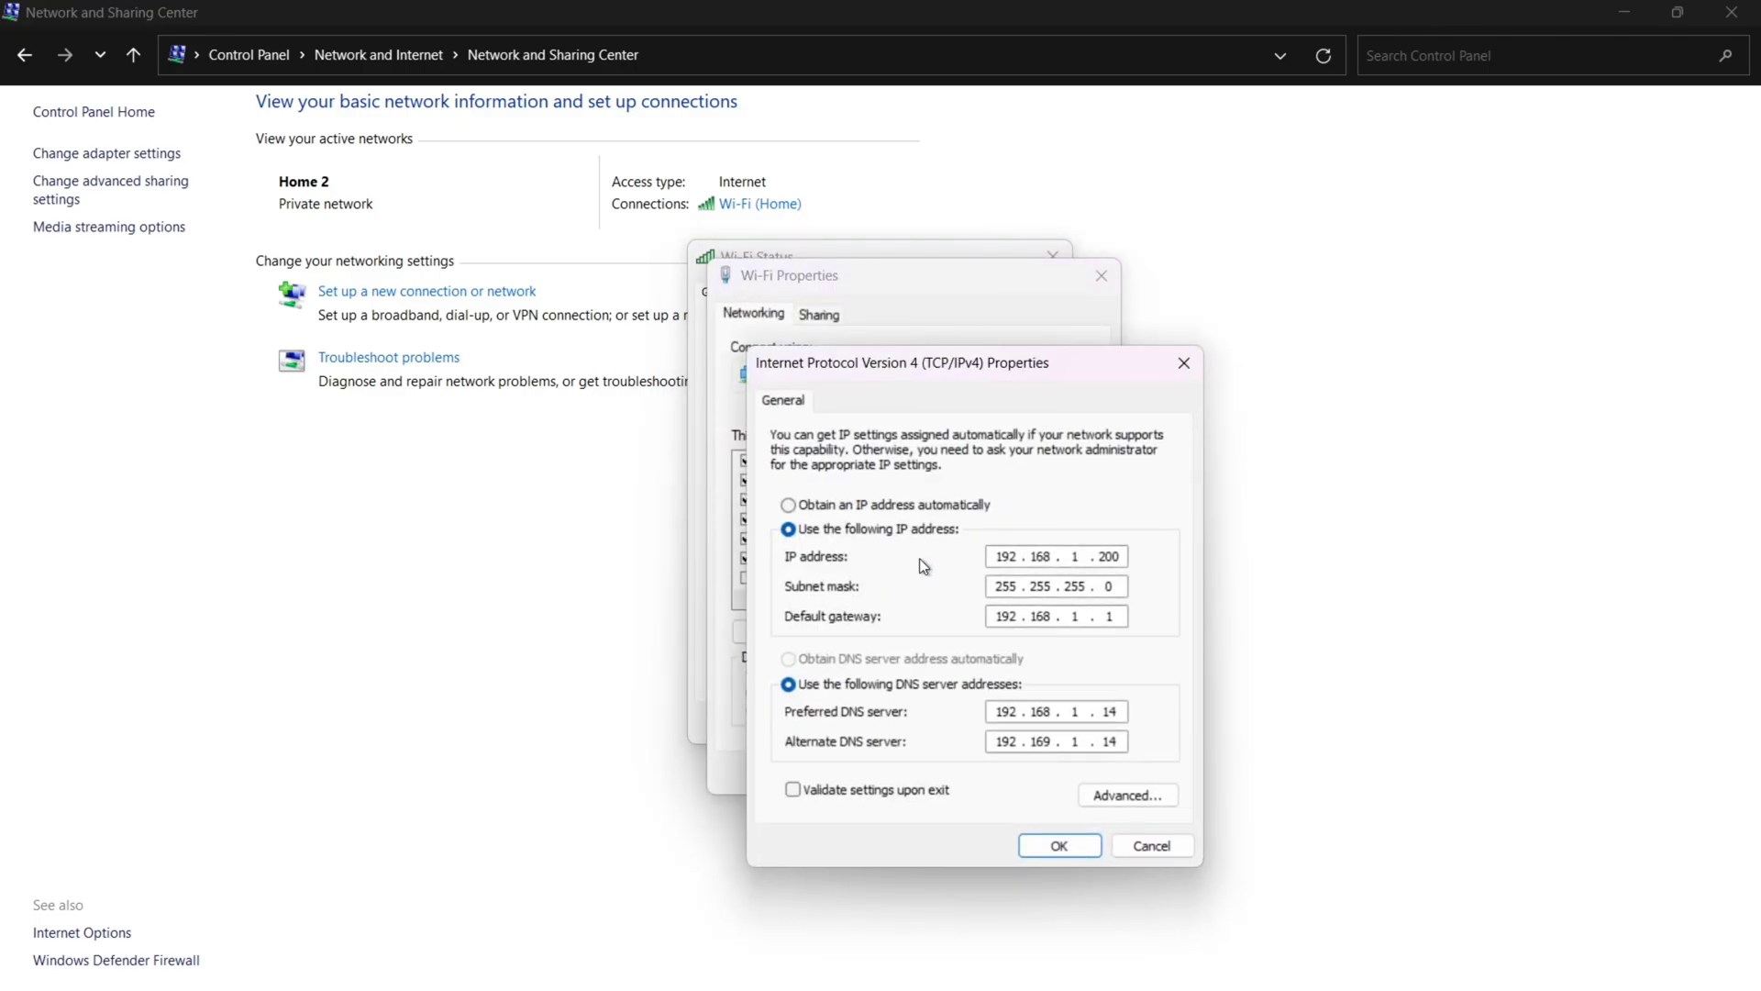
Step: Set IPv4 to obtain the IP address and DNS server automatically, confirm, and close the windows
left_click(858, 505)
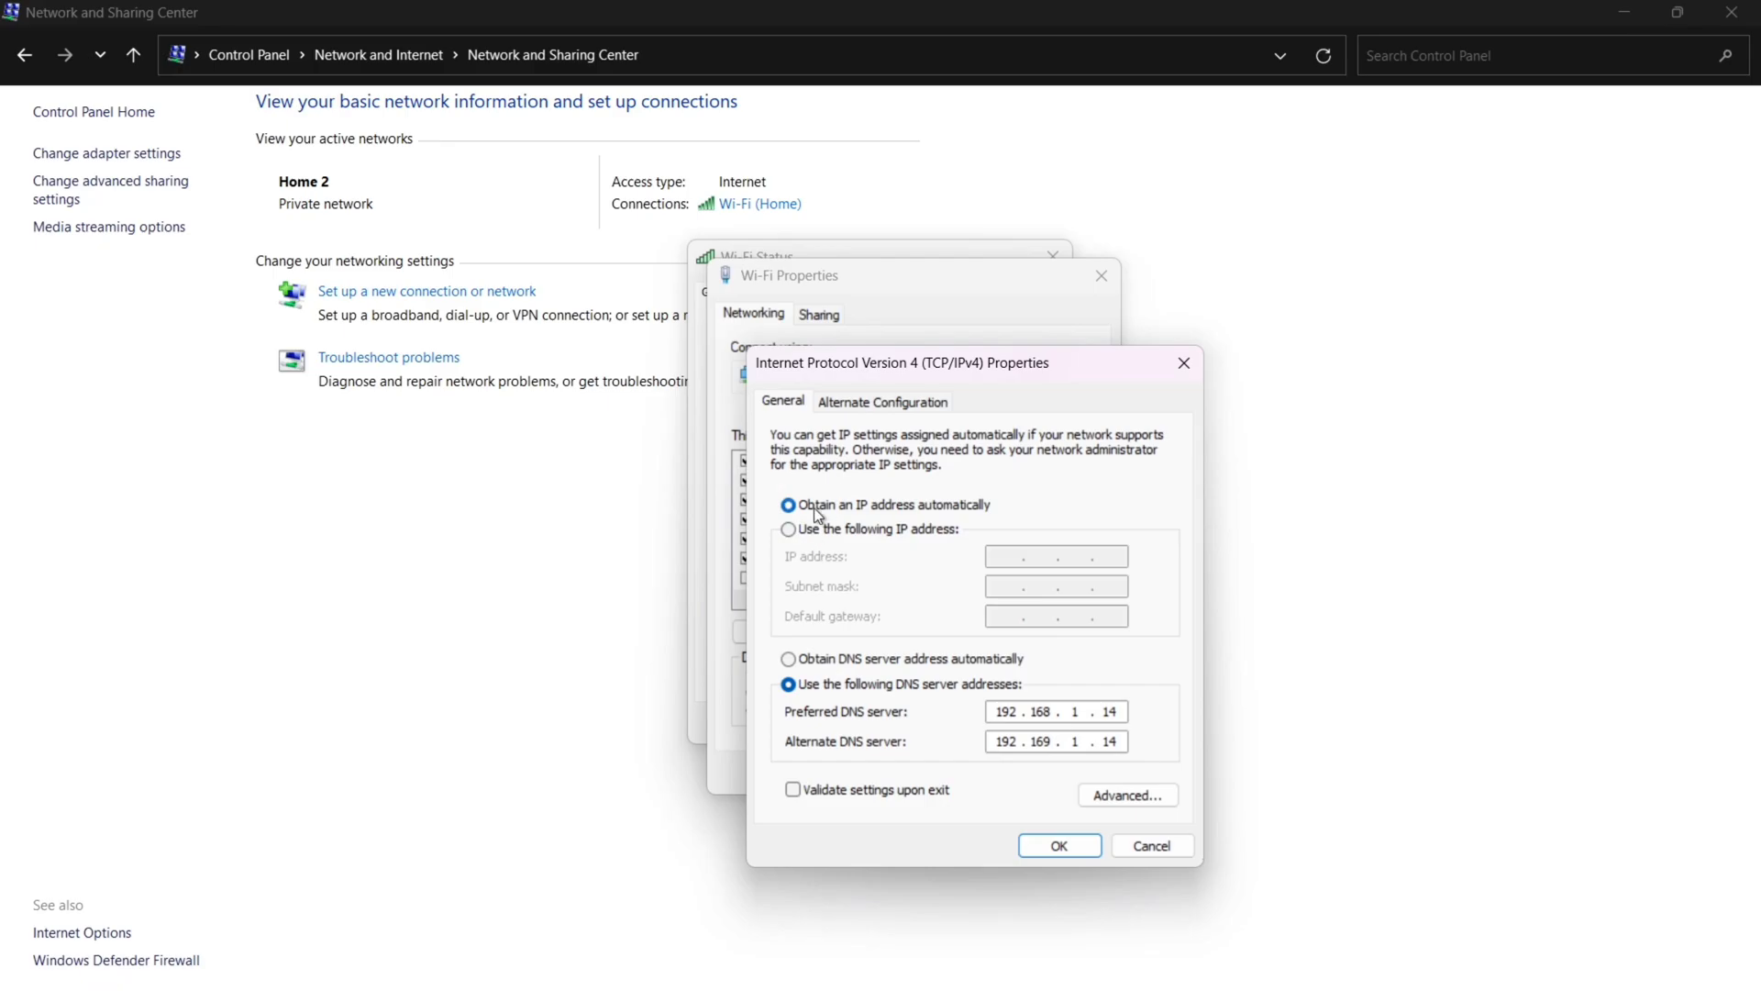
left_click(829, 660)
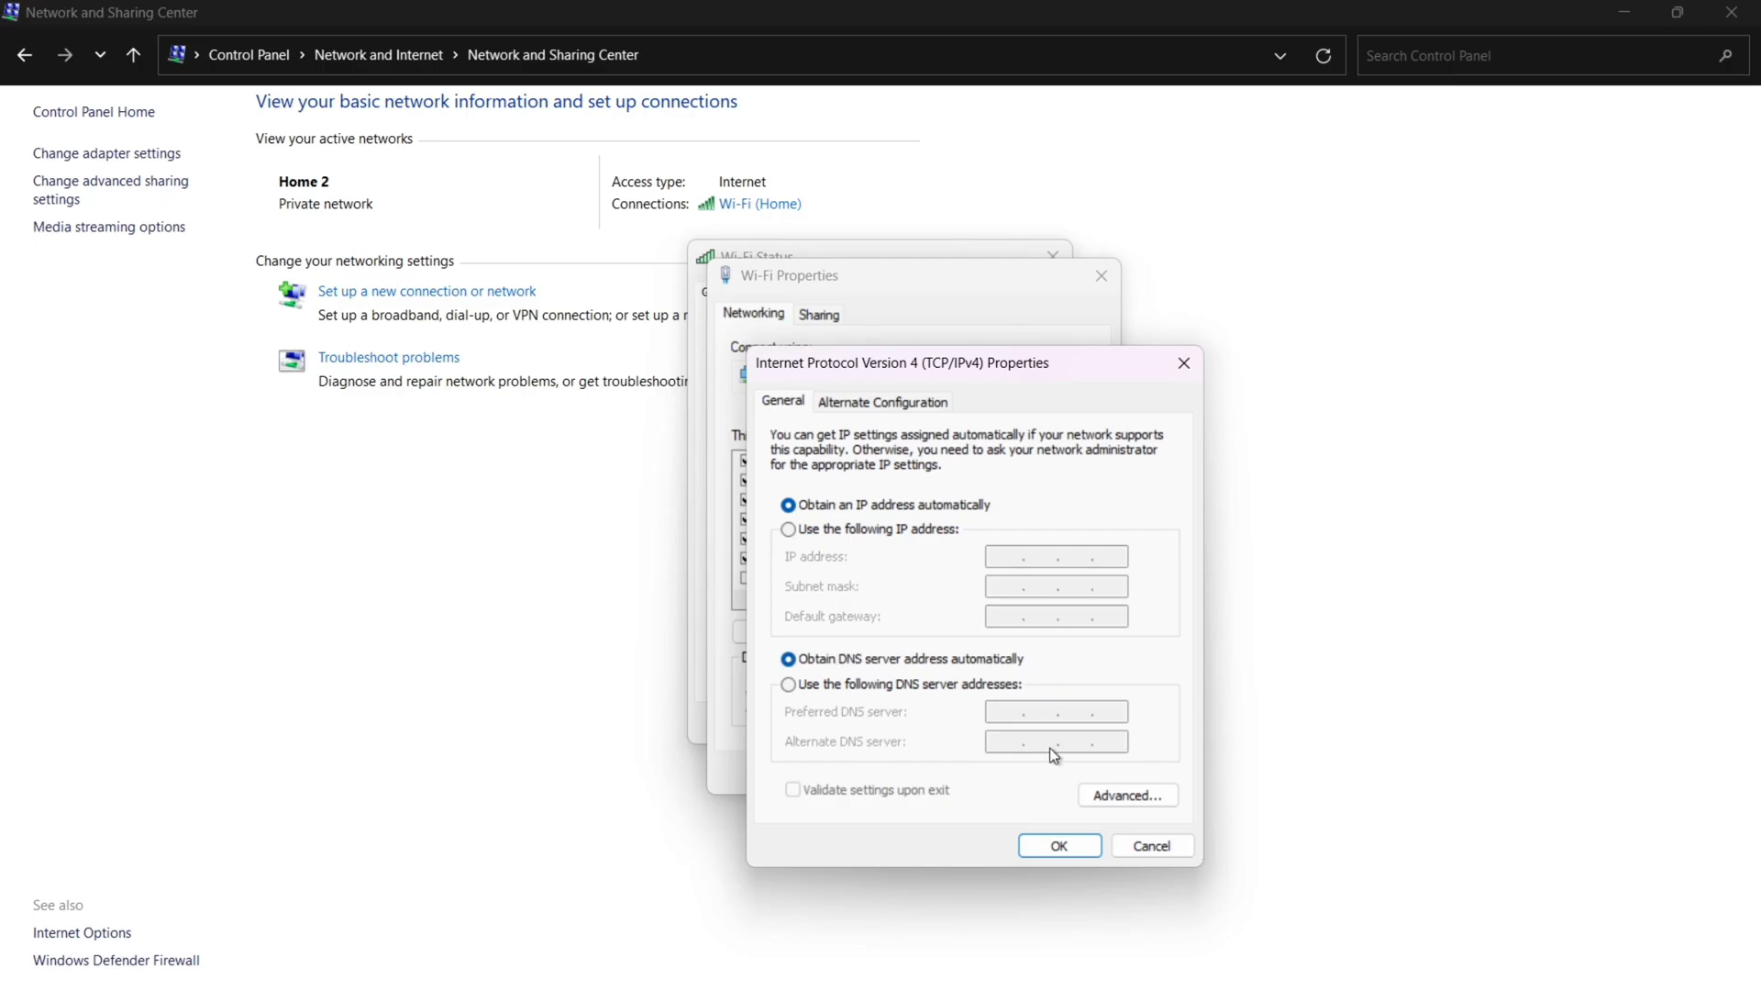
left_click(1059, 846)
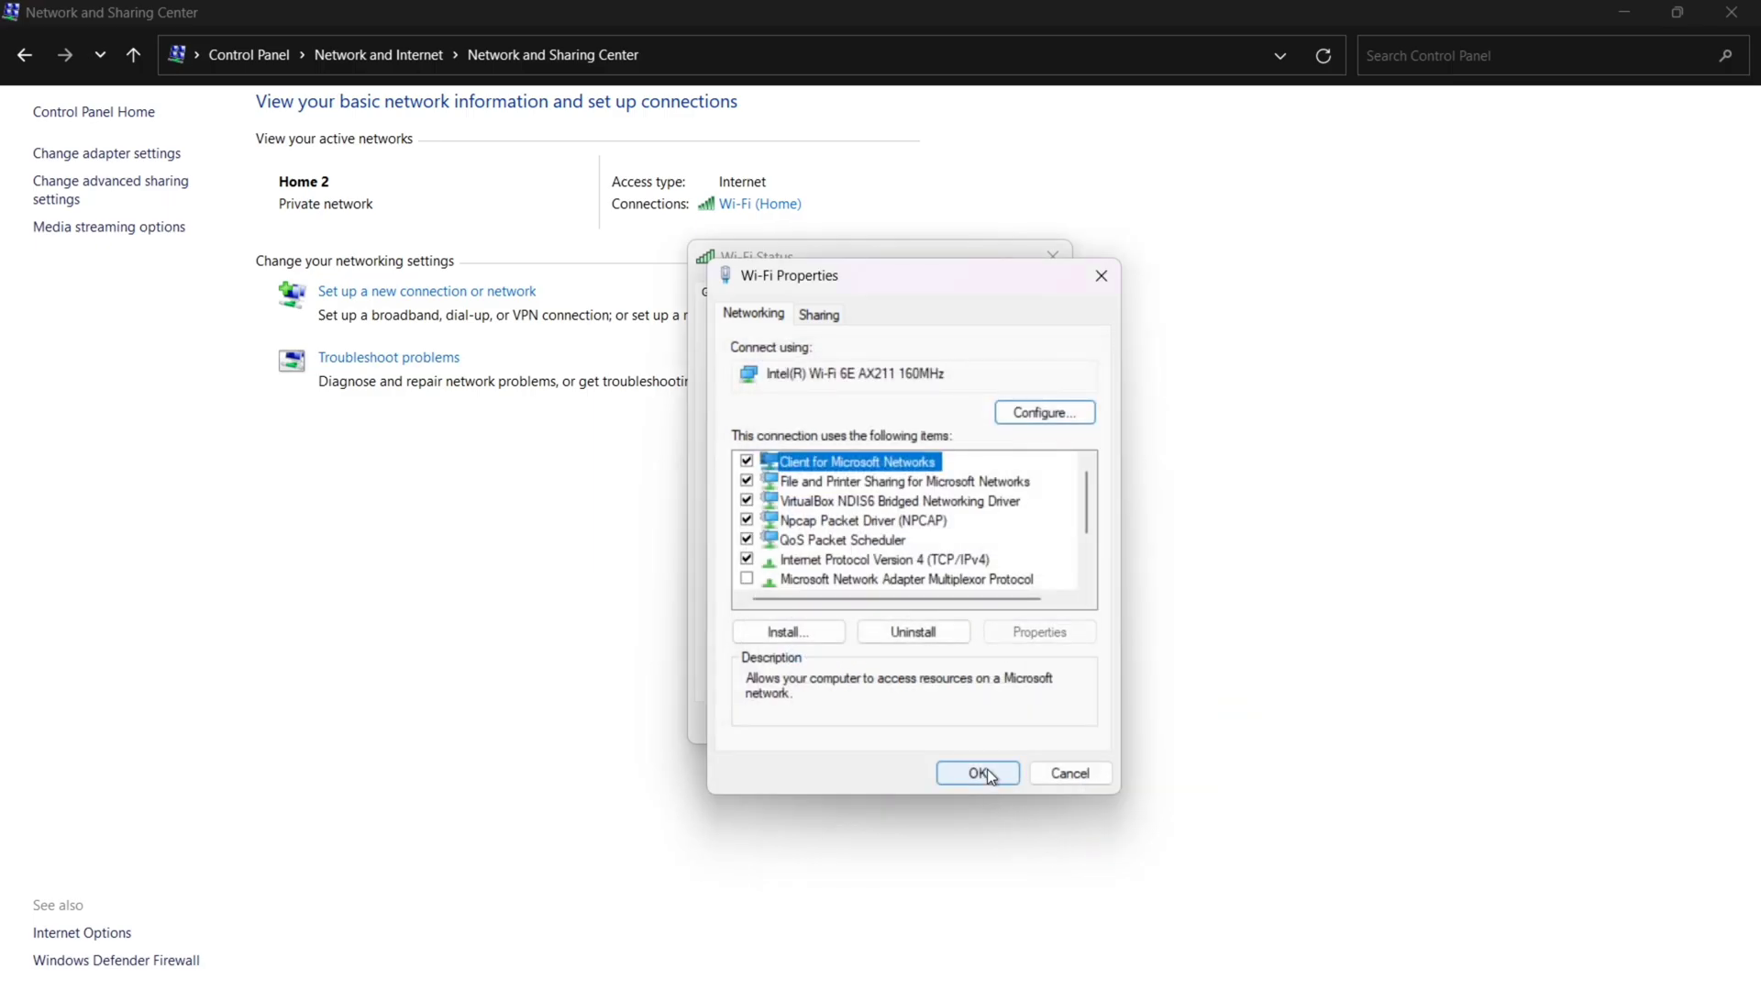
left_click(989, 773)
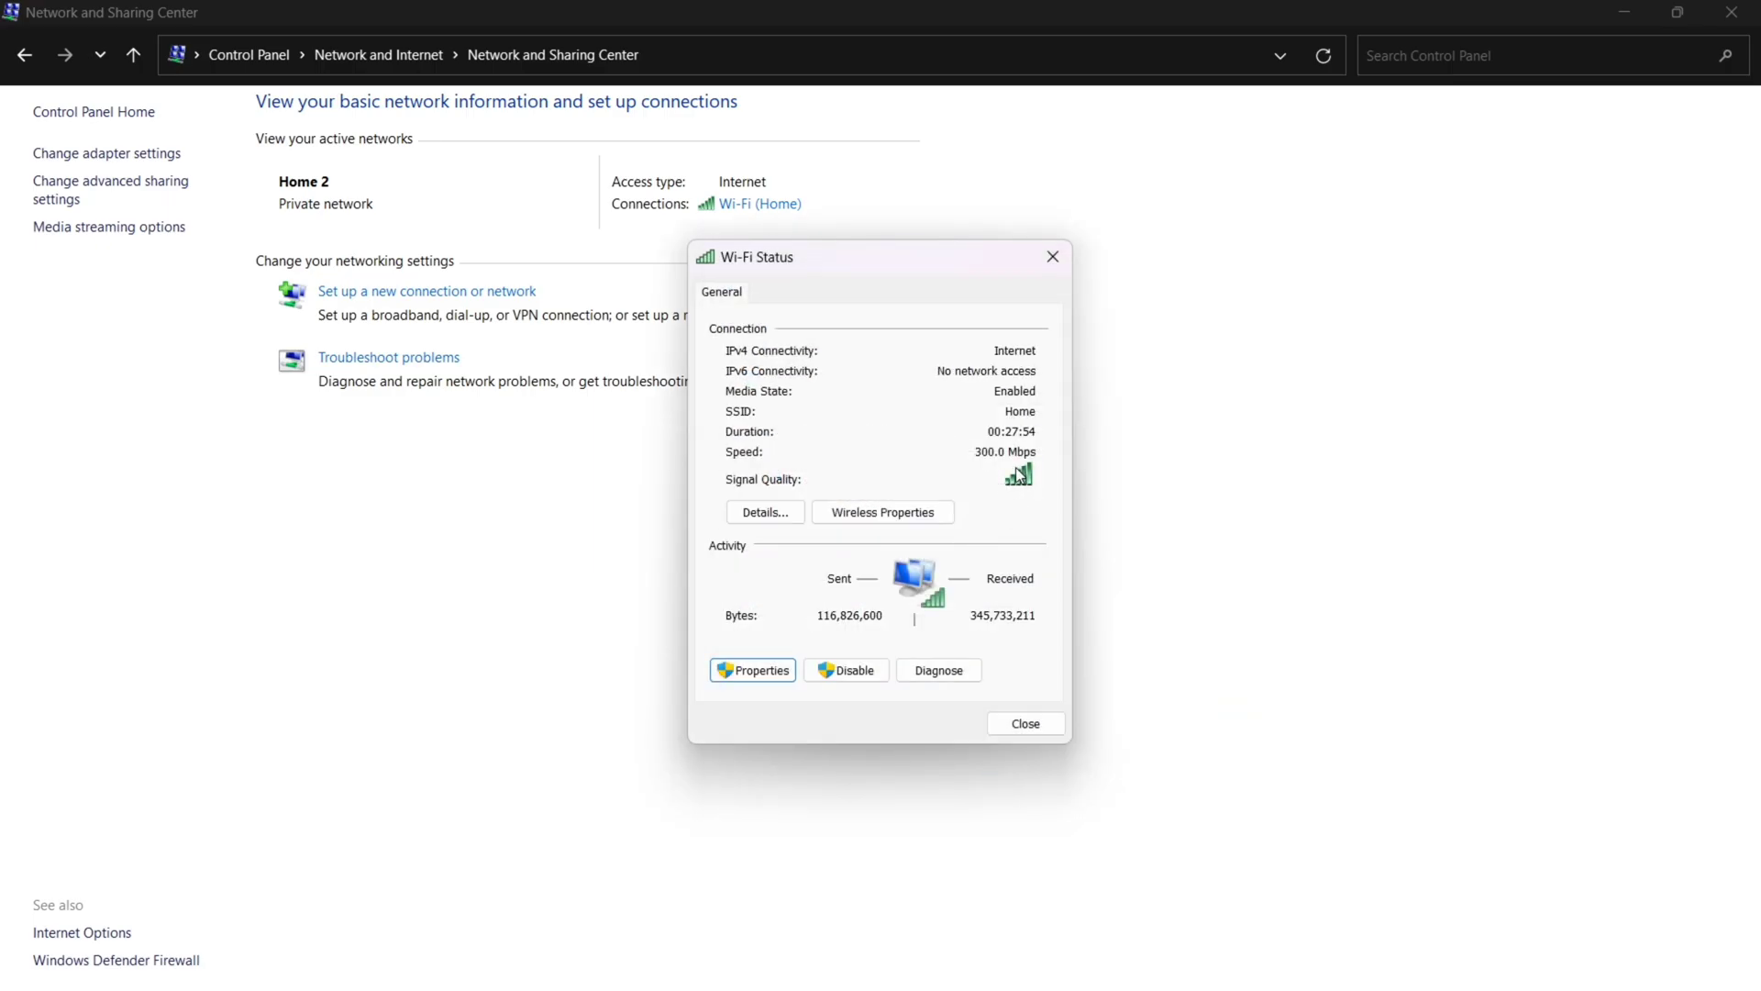
left_click(1025, 723)
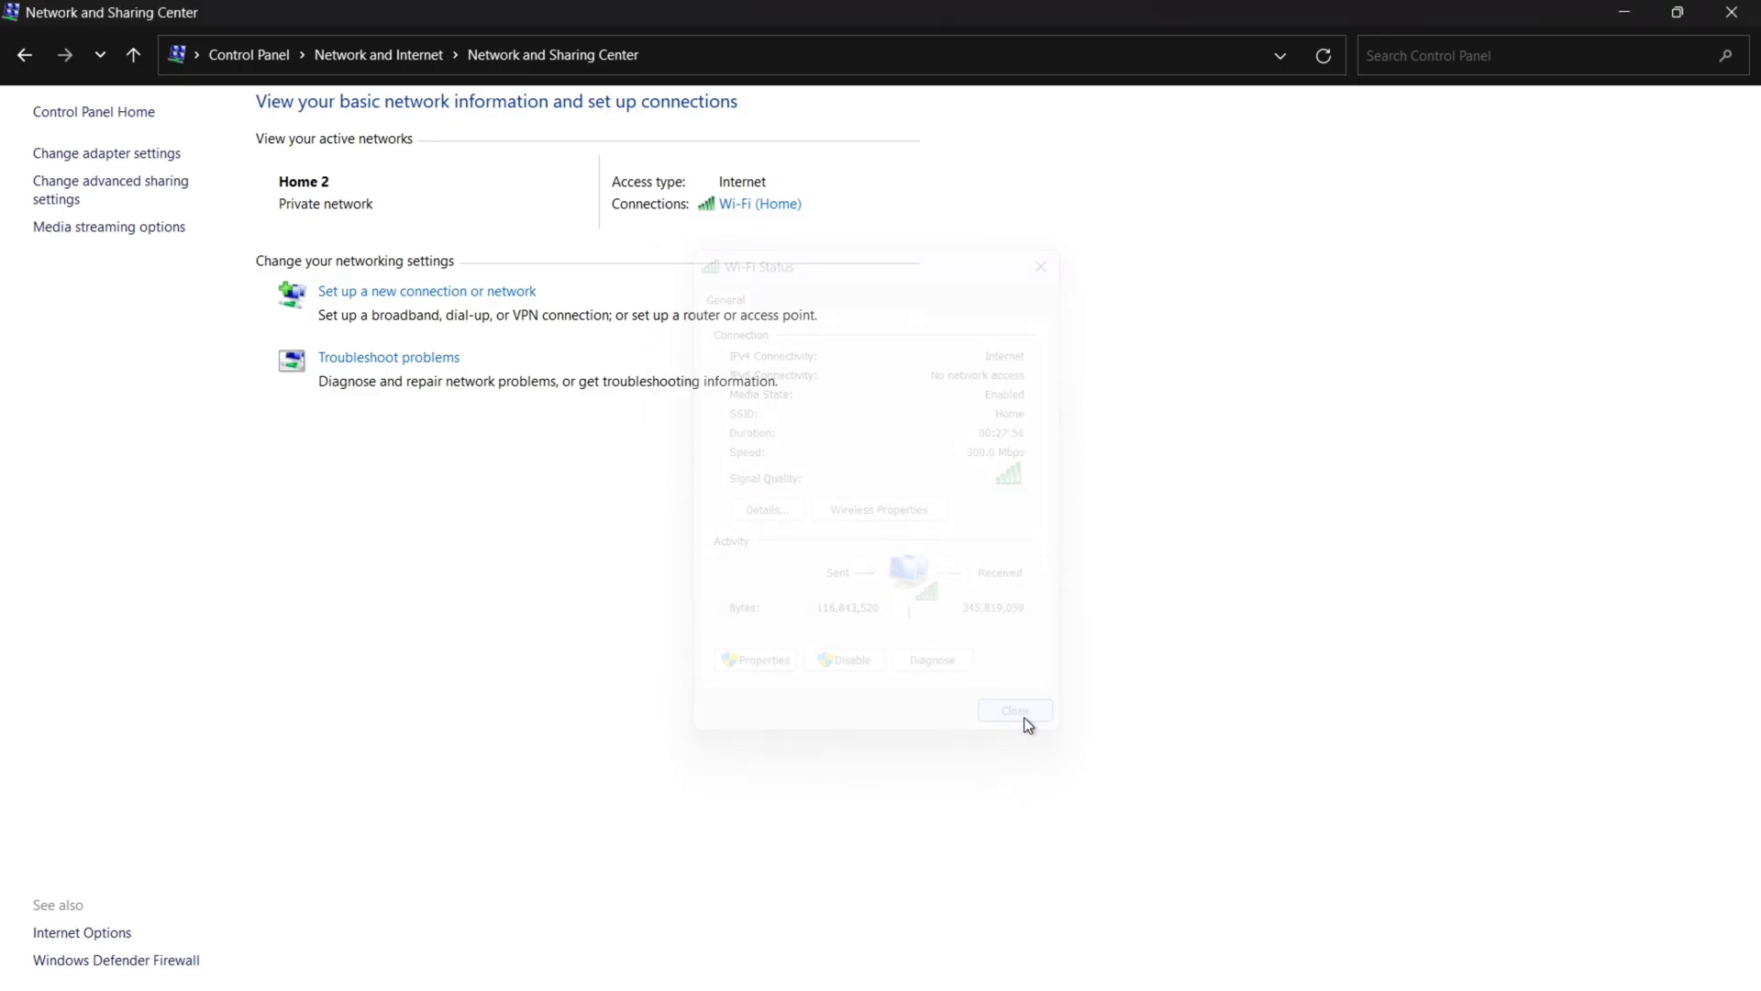
left_click(1731, 12)
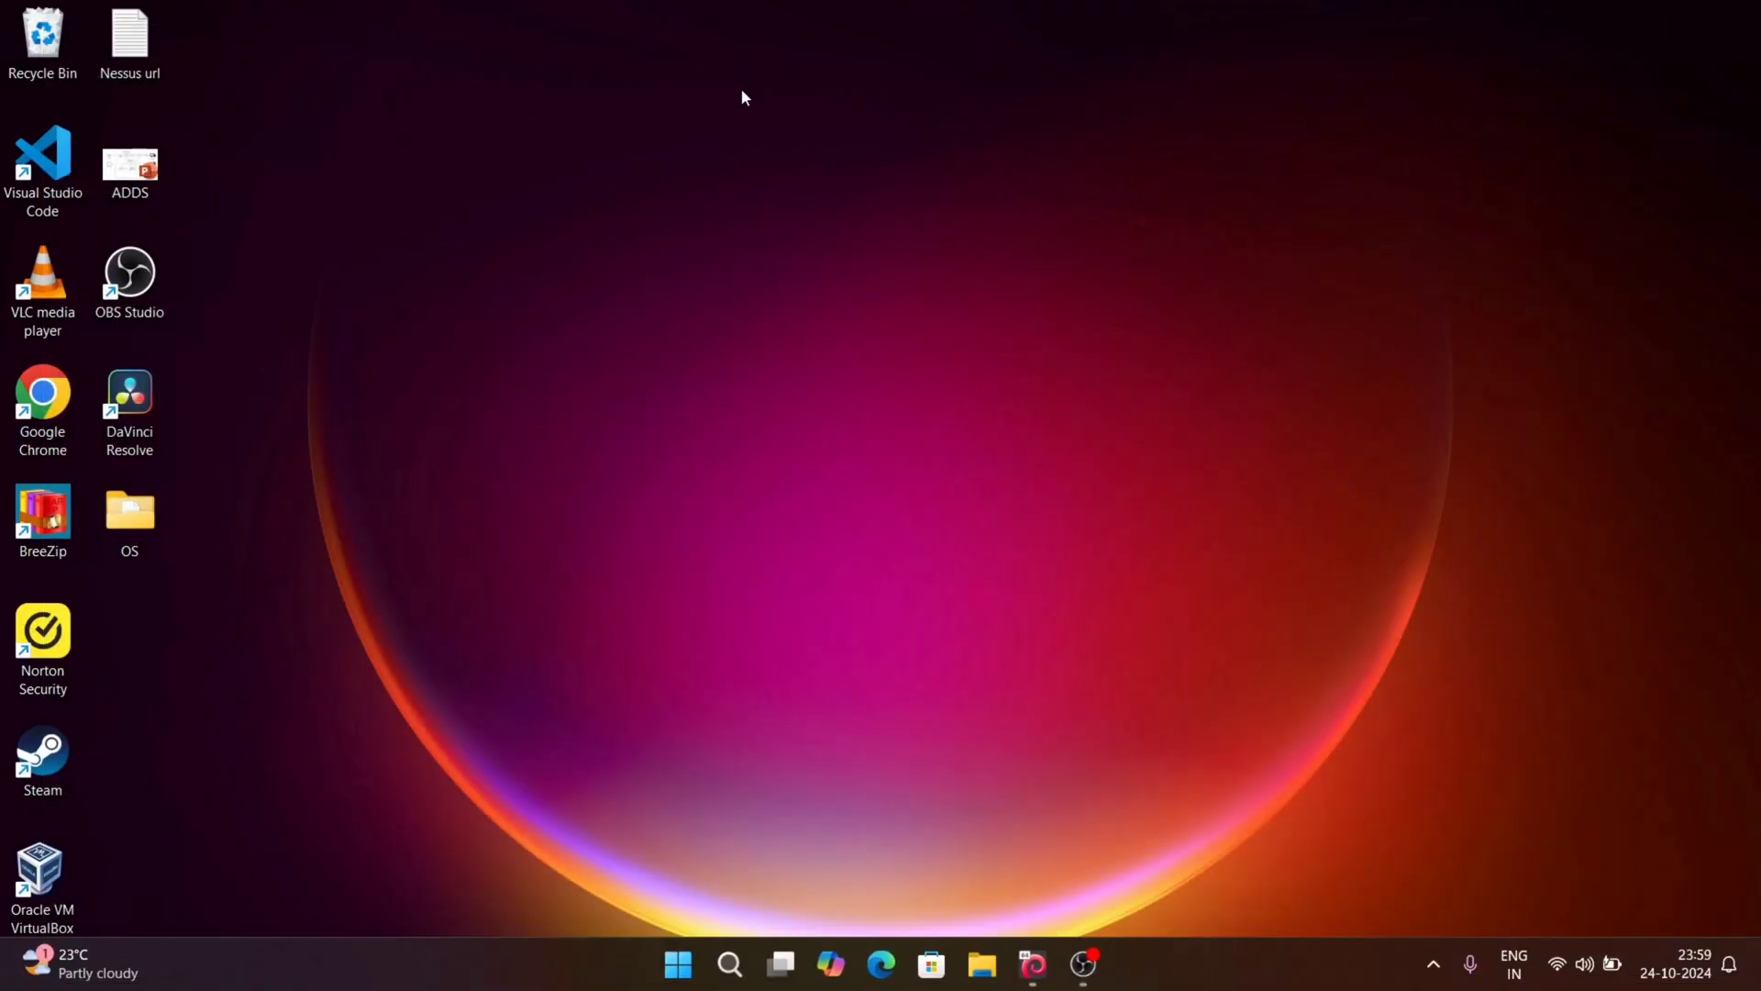
Step: Launch Google Chrome and open a new Incognito window
double_click(48, 408)
left_click(760, 438)
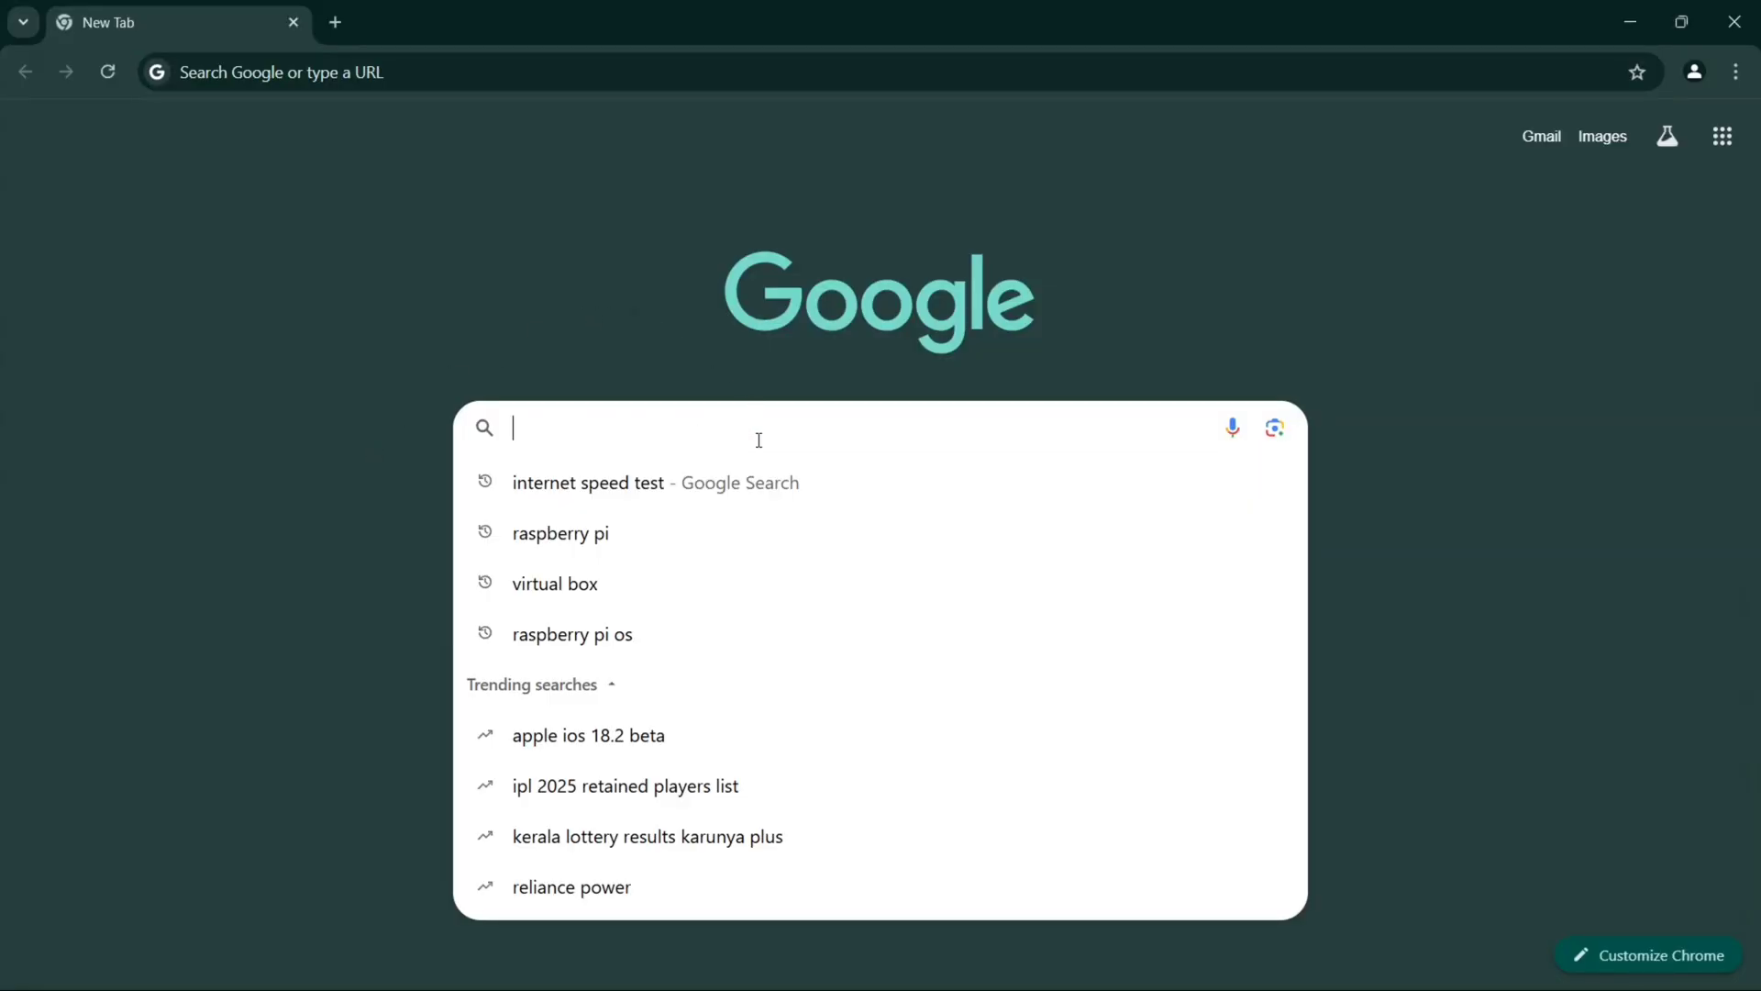
left_click(1735, 71)
left_click(1602, 193)
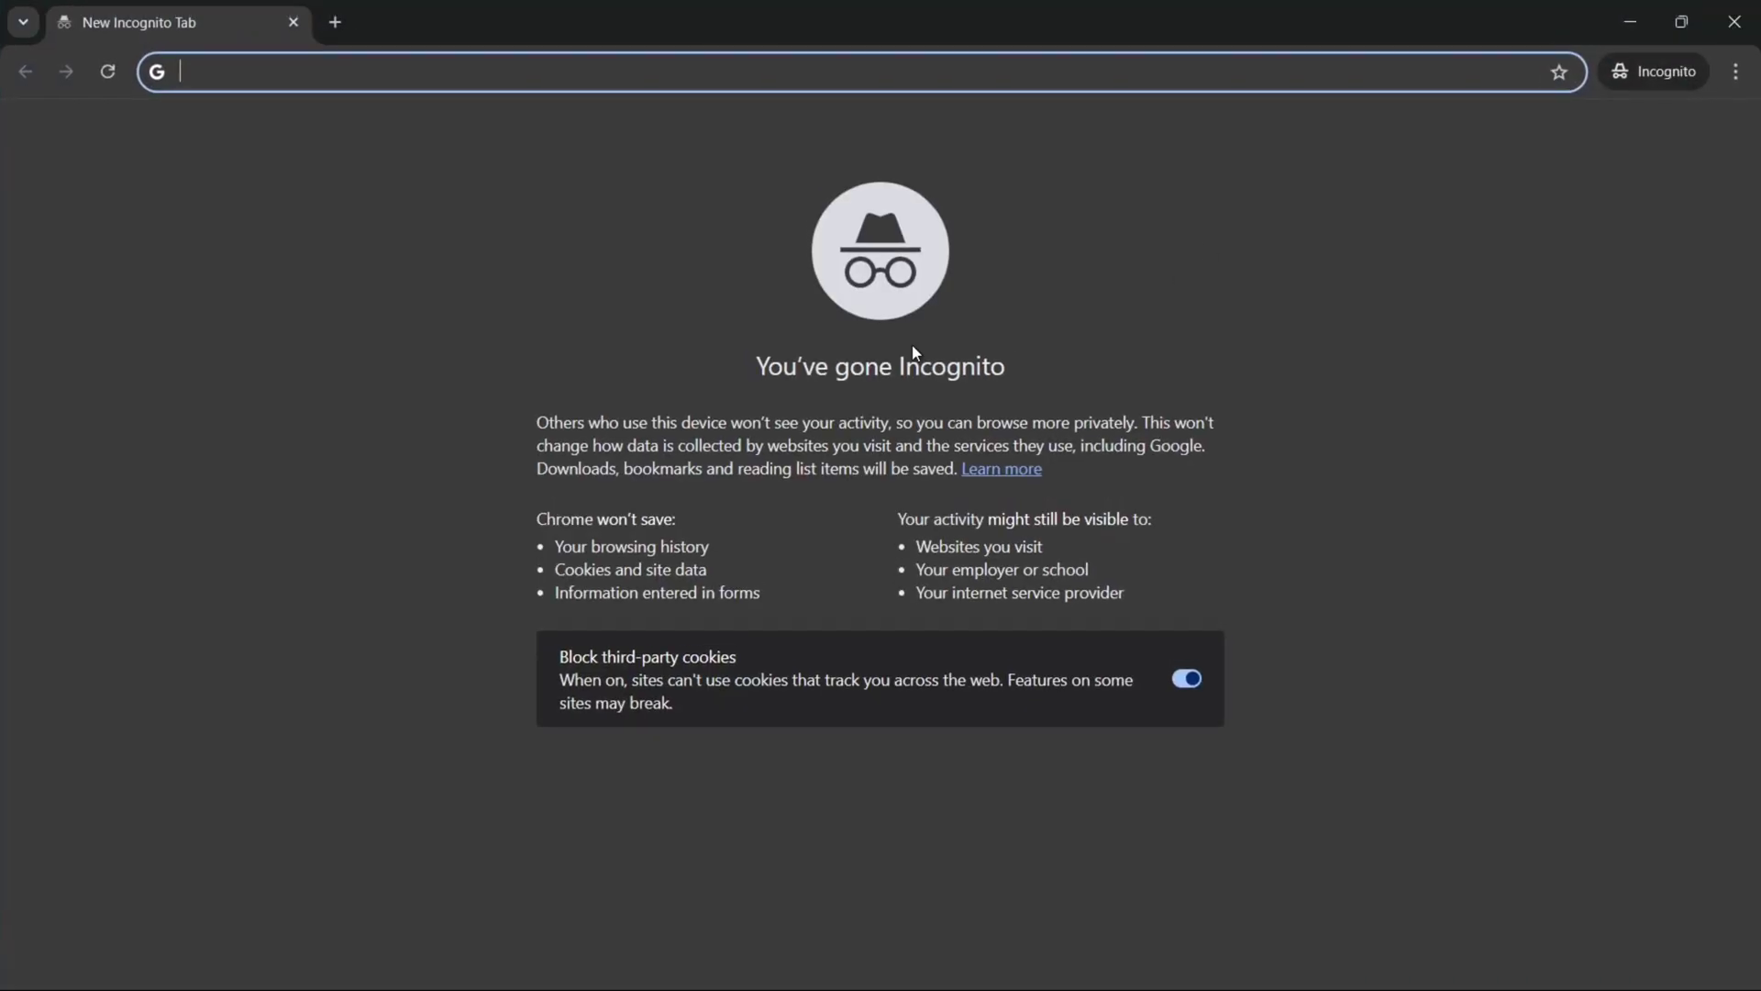
Step: Search for 'internet speed test' and open the Speedtest by Ookla site
type("internet")
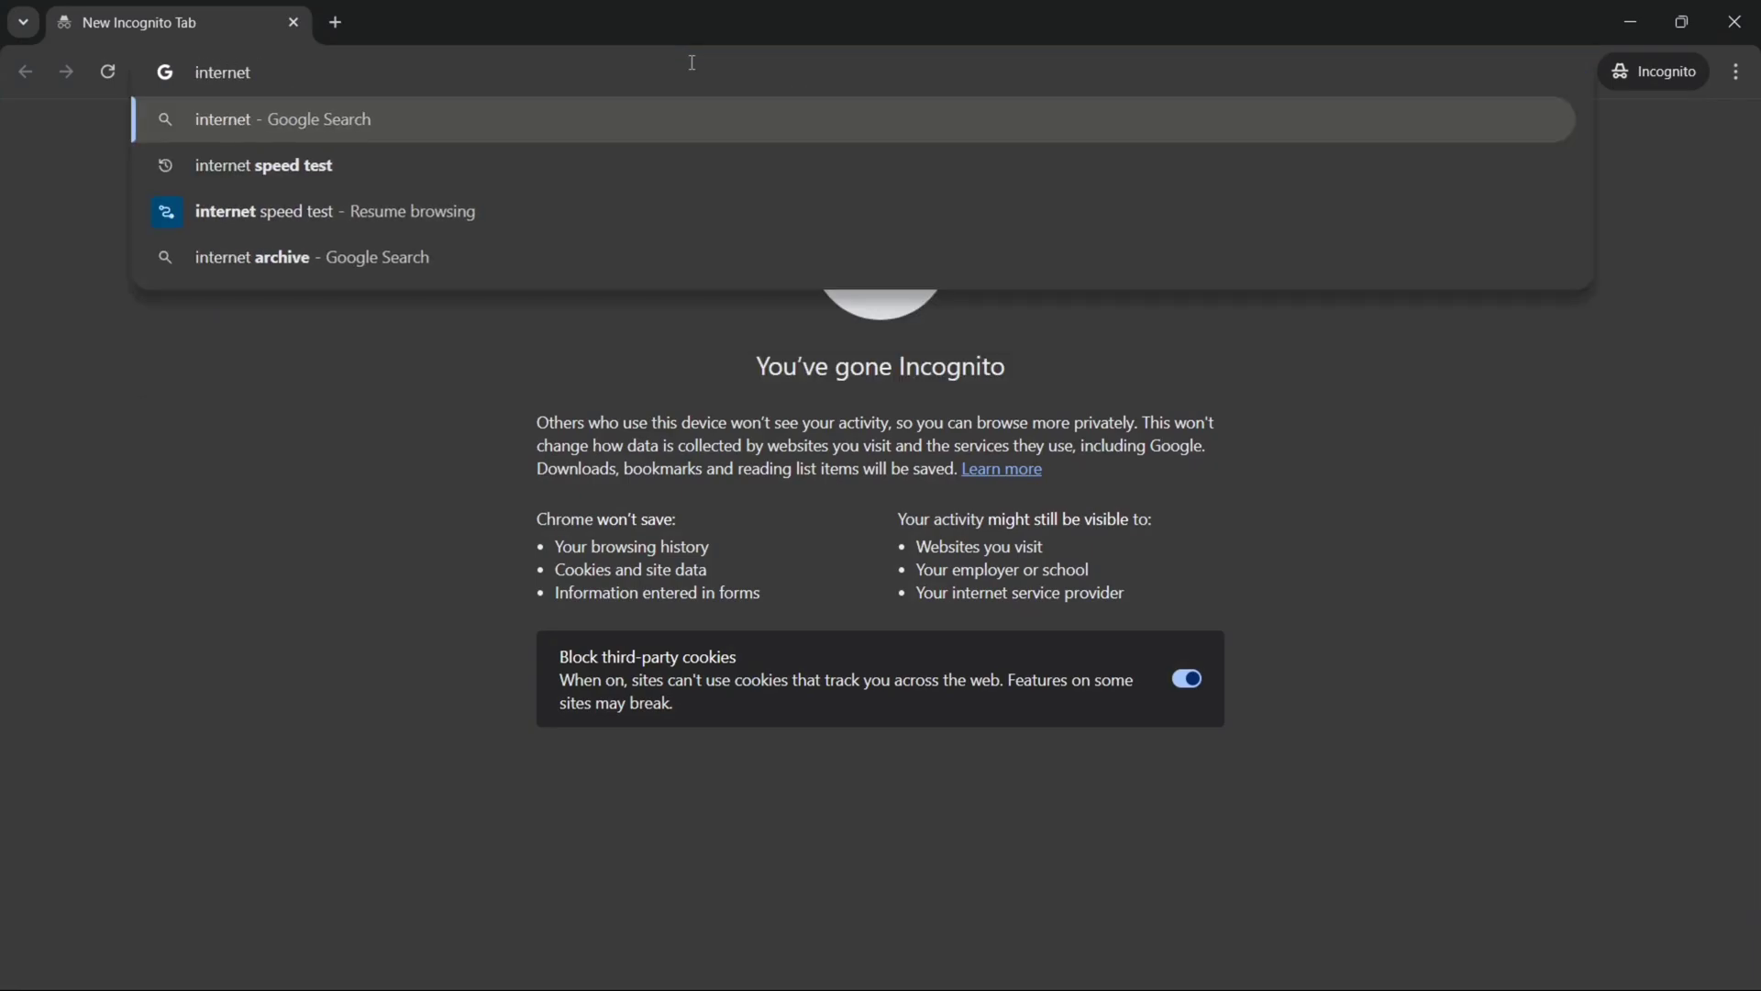
left_click(455, 158)
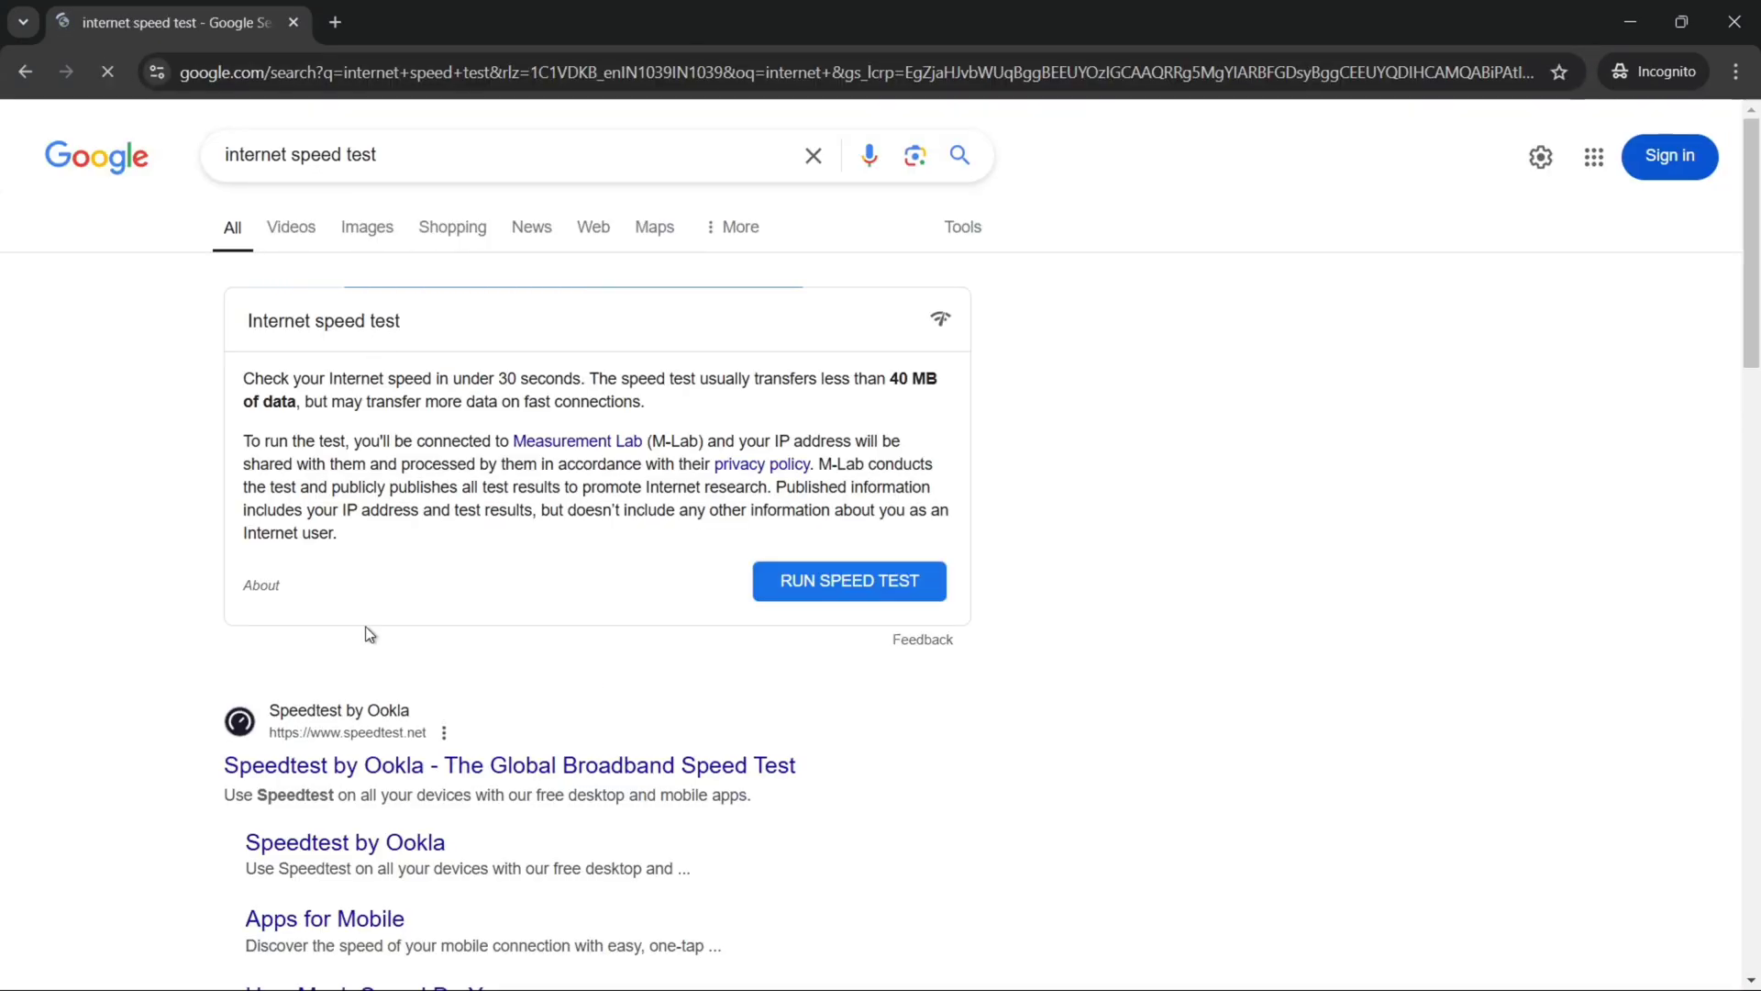
left_click(364, 765)
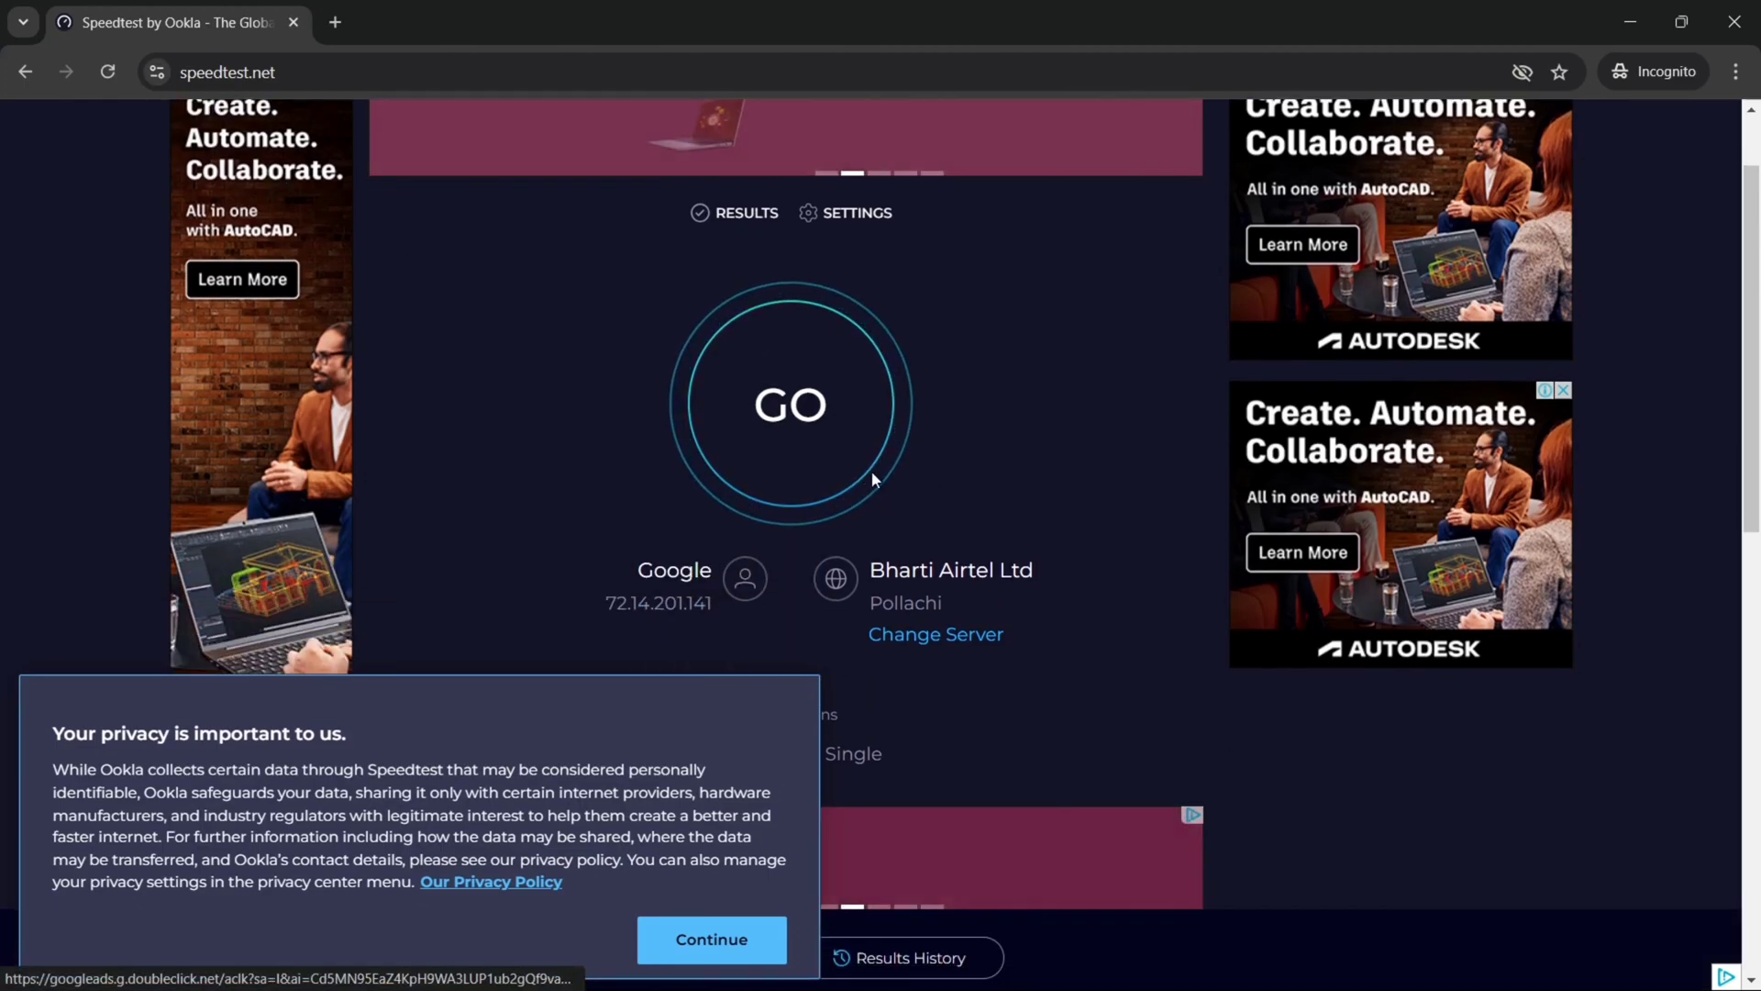
scroll(475, 327, "down", 3)
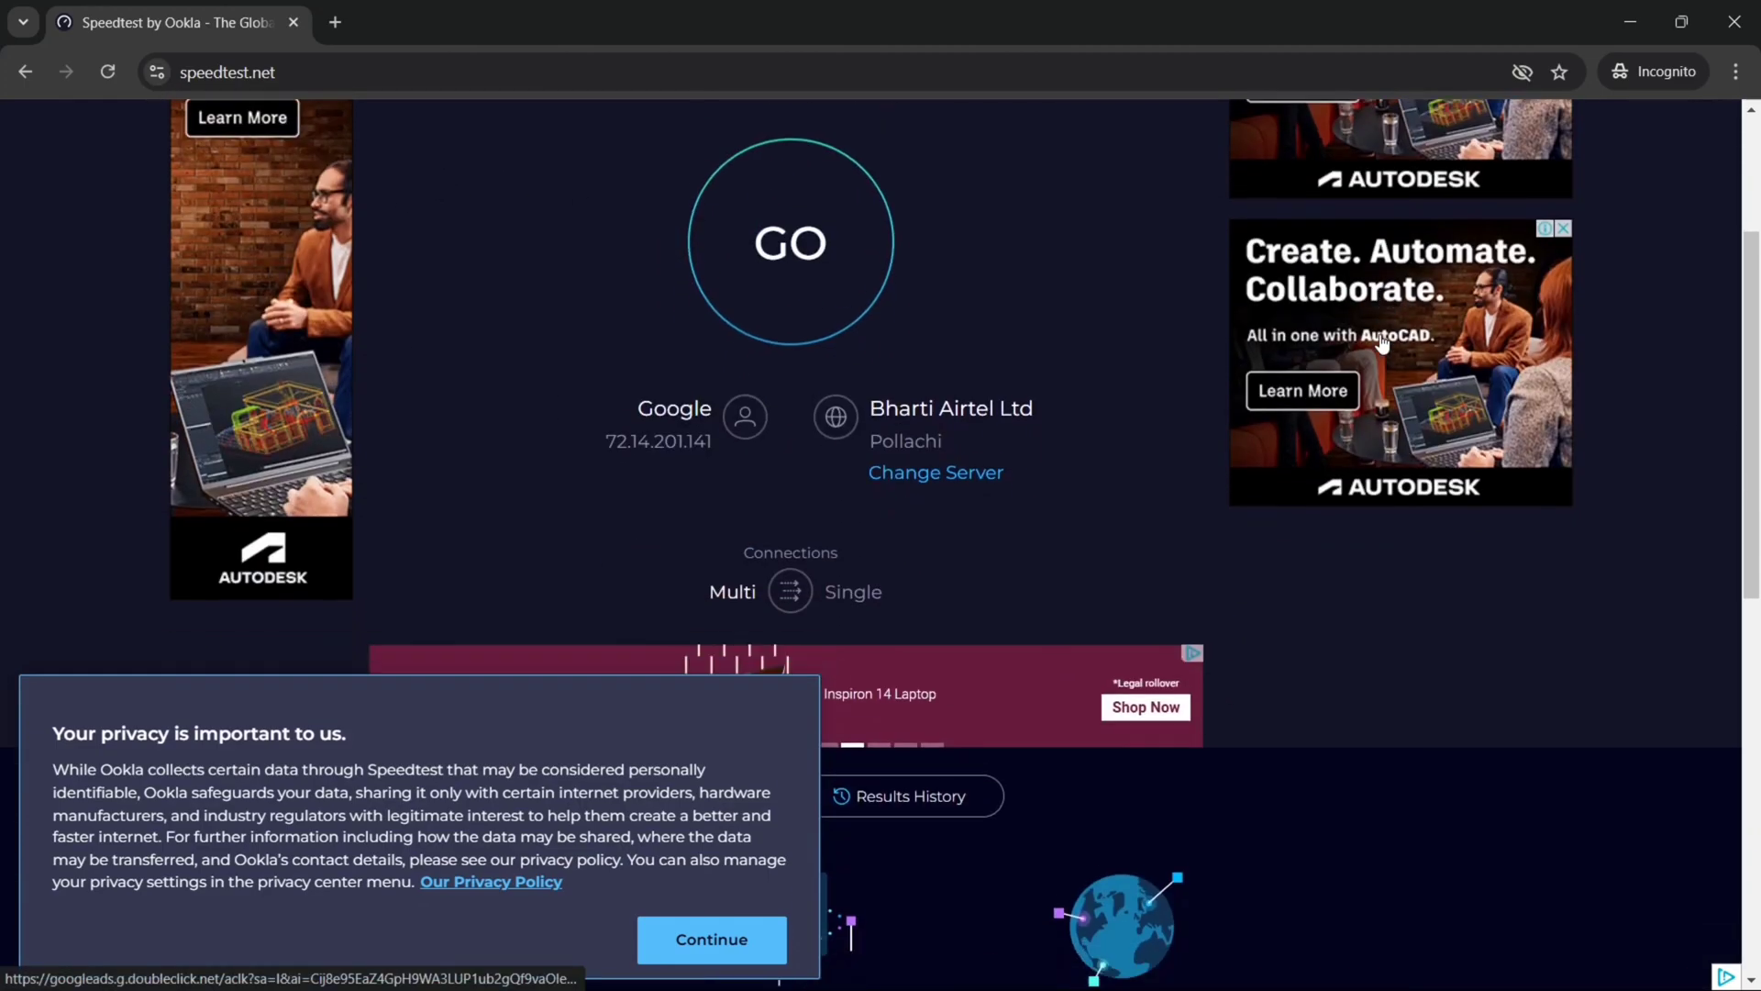